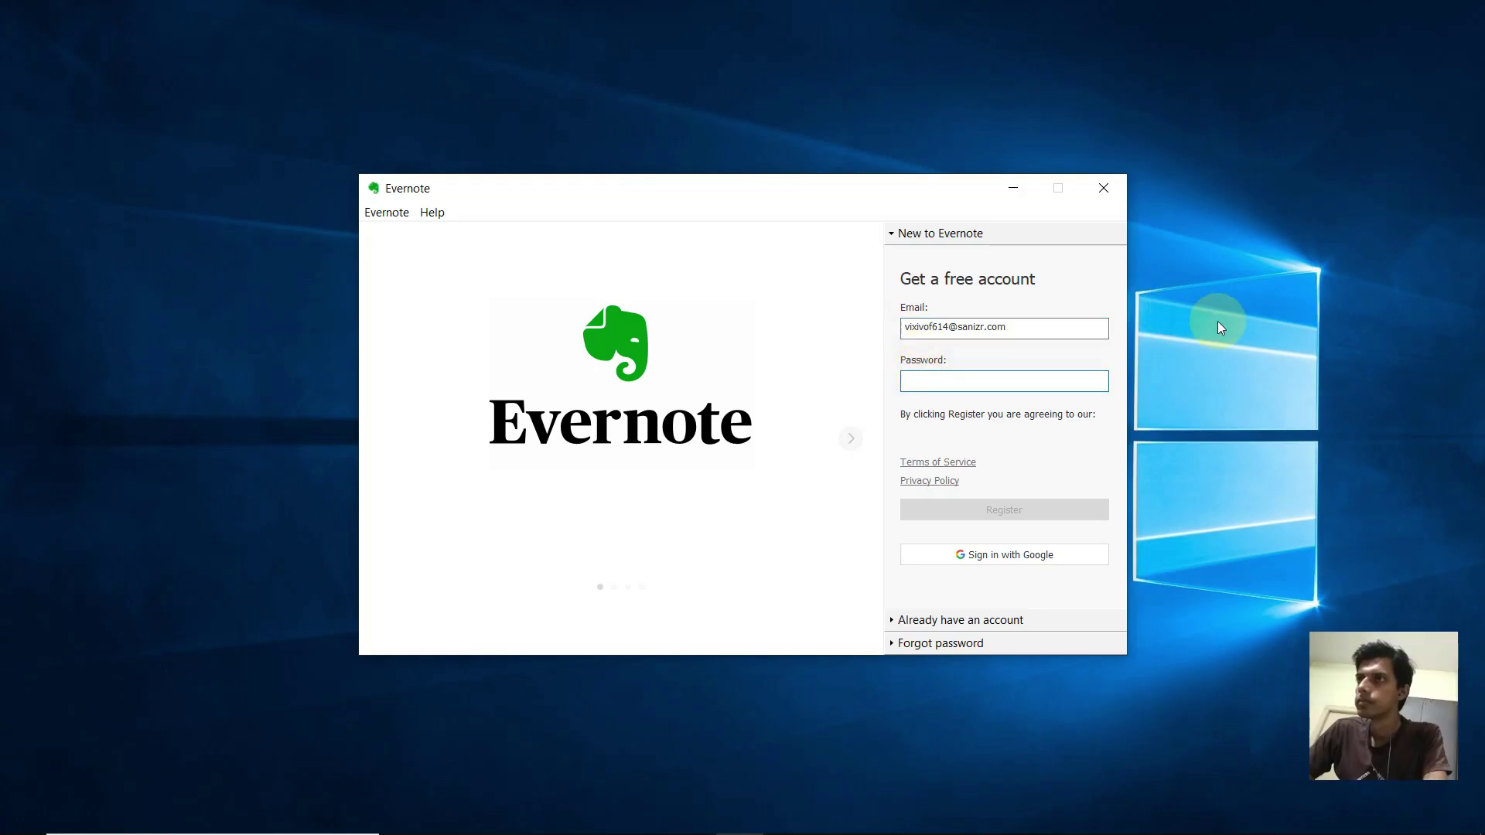
Enter the account password, register the free account and maximize the main window.
type("*****")
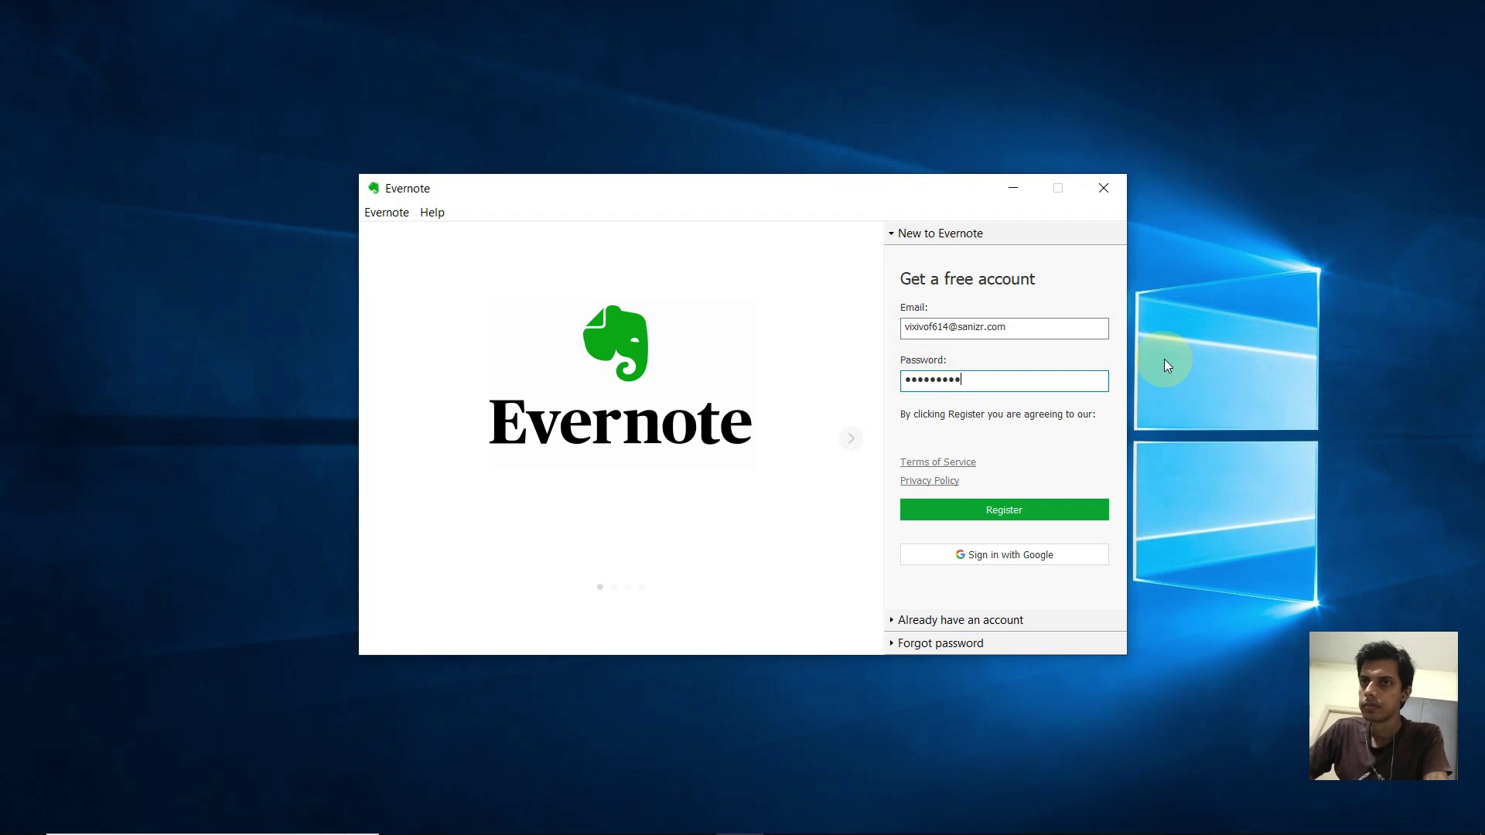
left_click(995, 512)
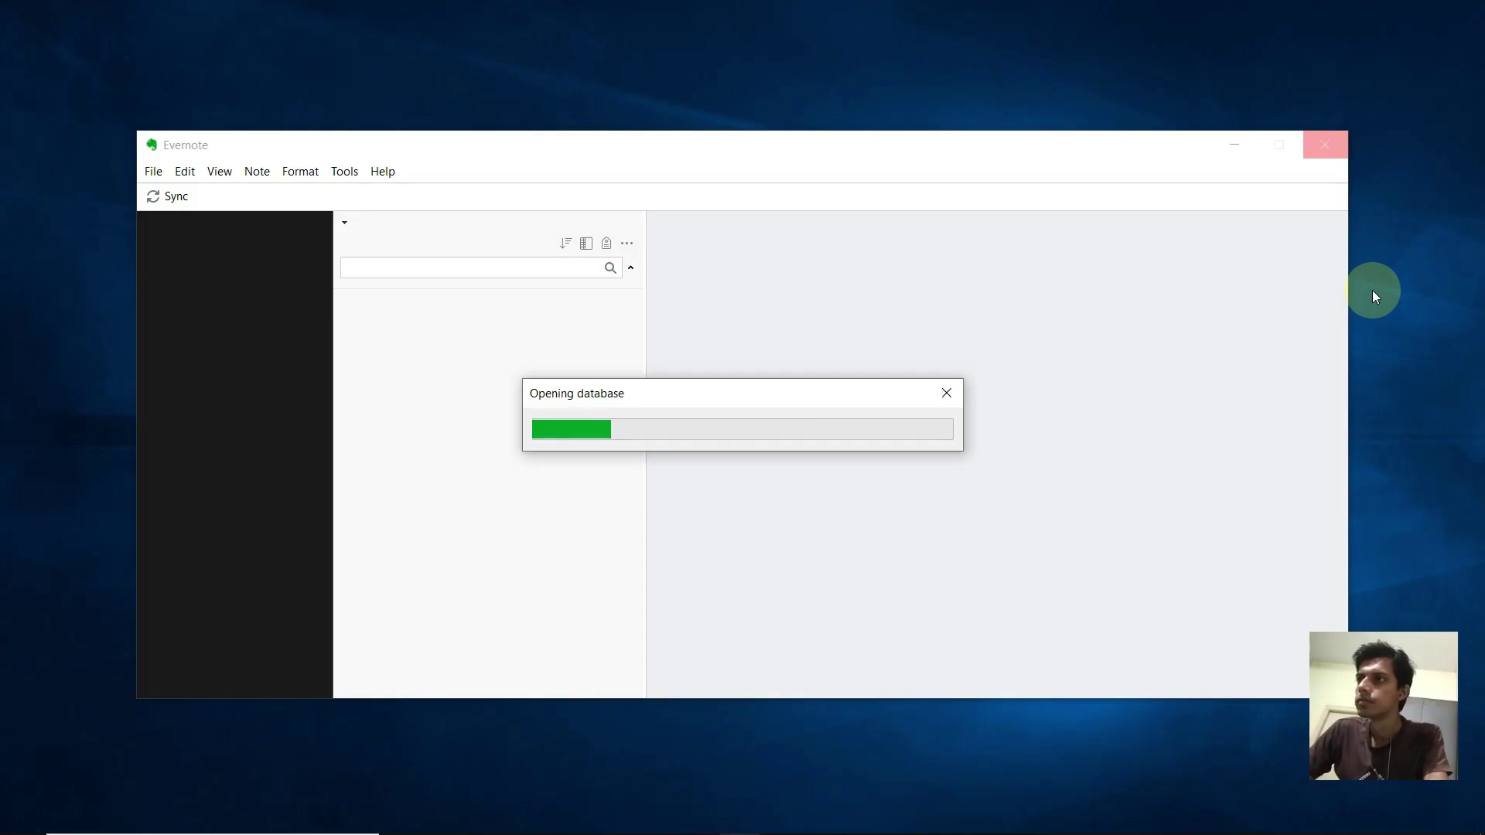
left_click(1279, 144)
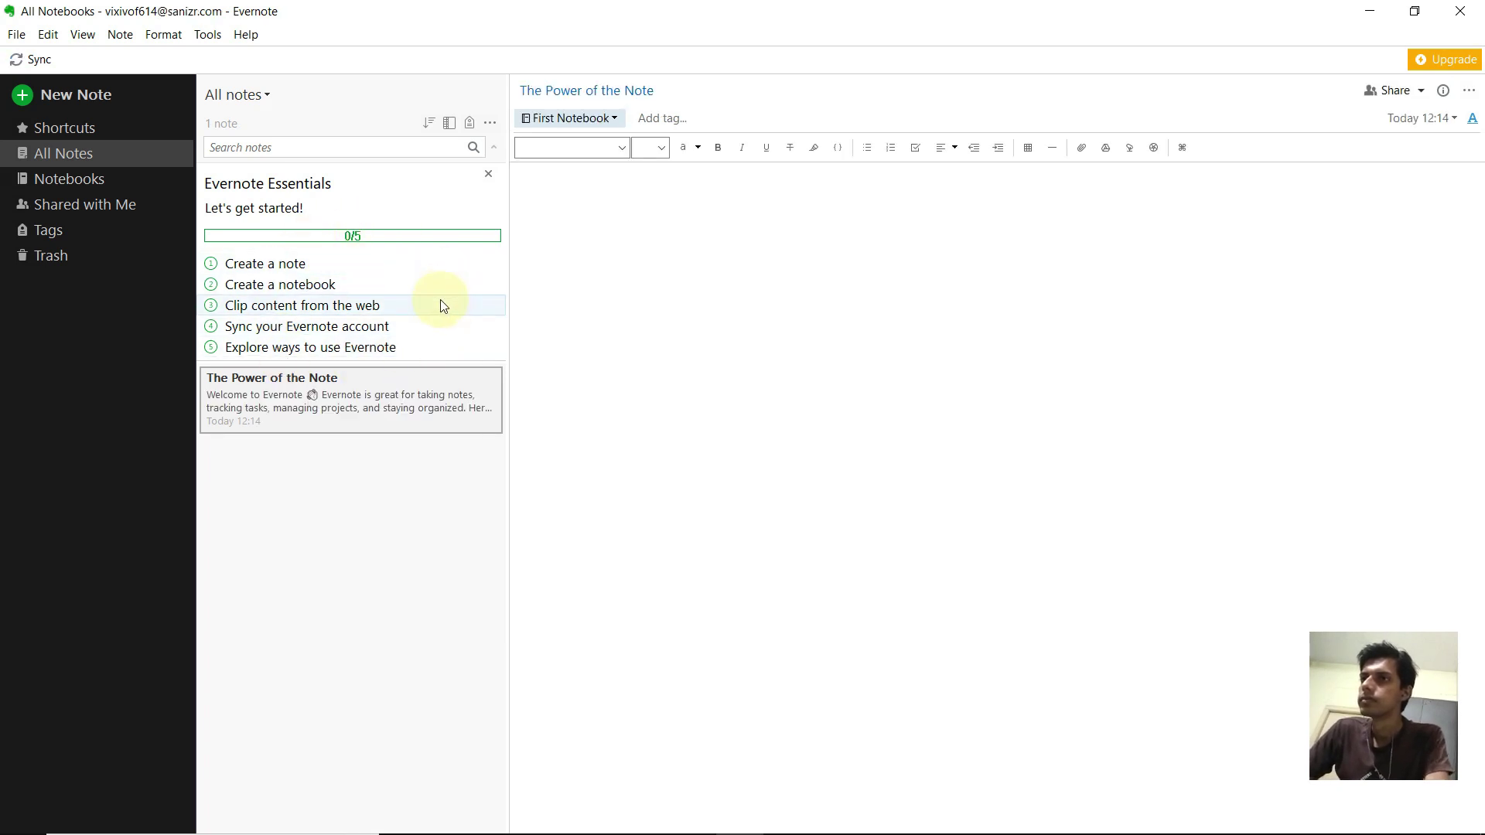
left_click(1078, 450)
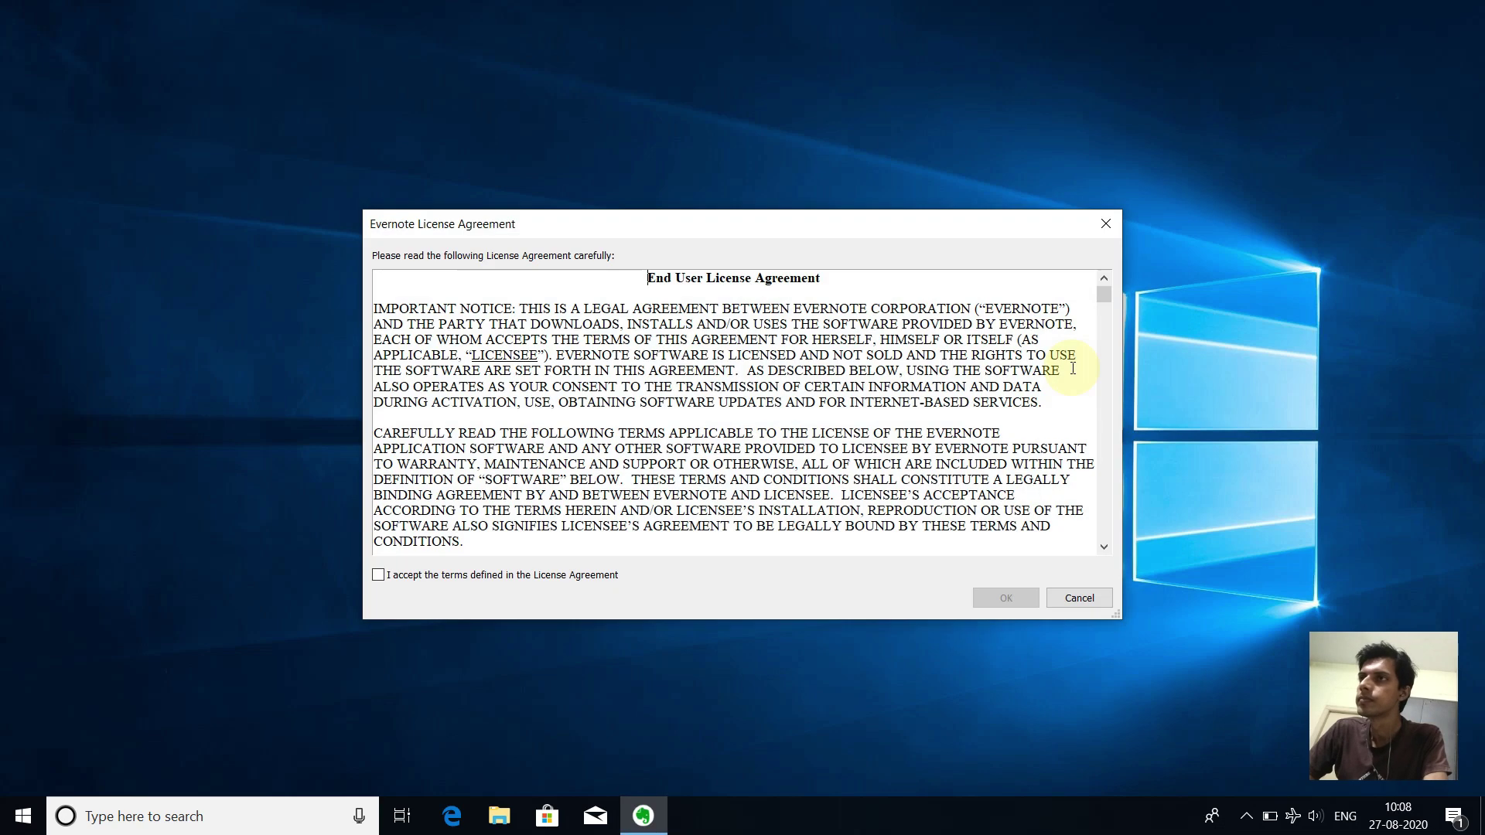
Accept the Evernote License Agreement and page through the introduction slides on the welcome window.
left_click(460, 576)
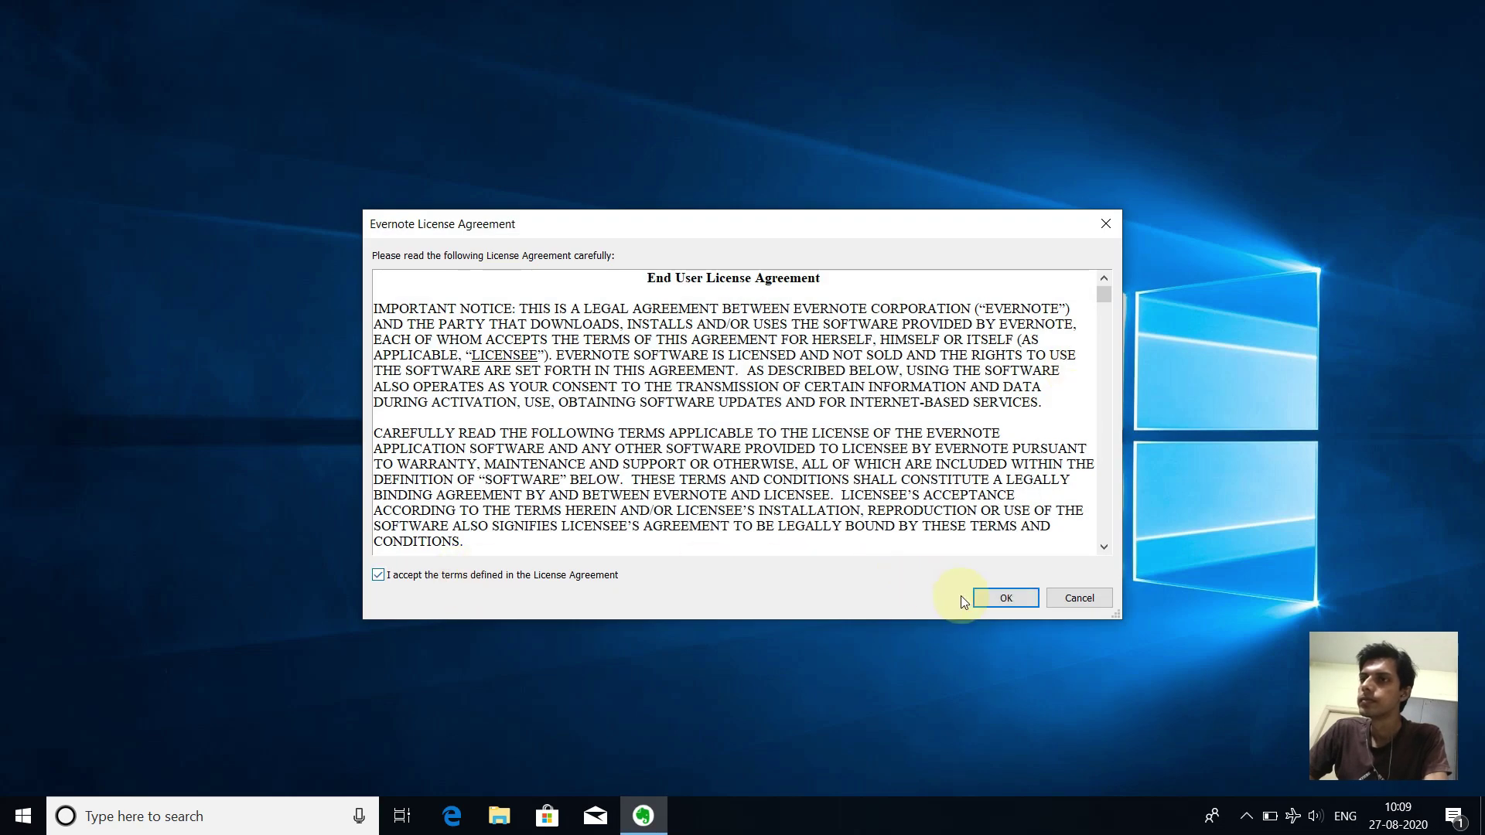
left_click(986, 598)
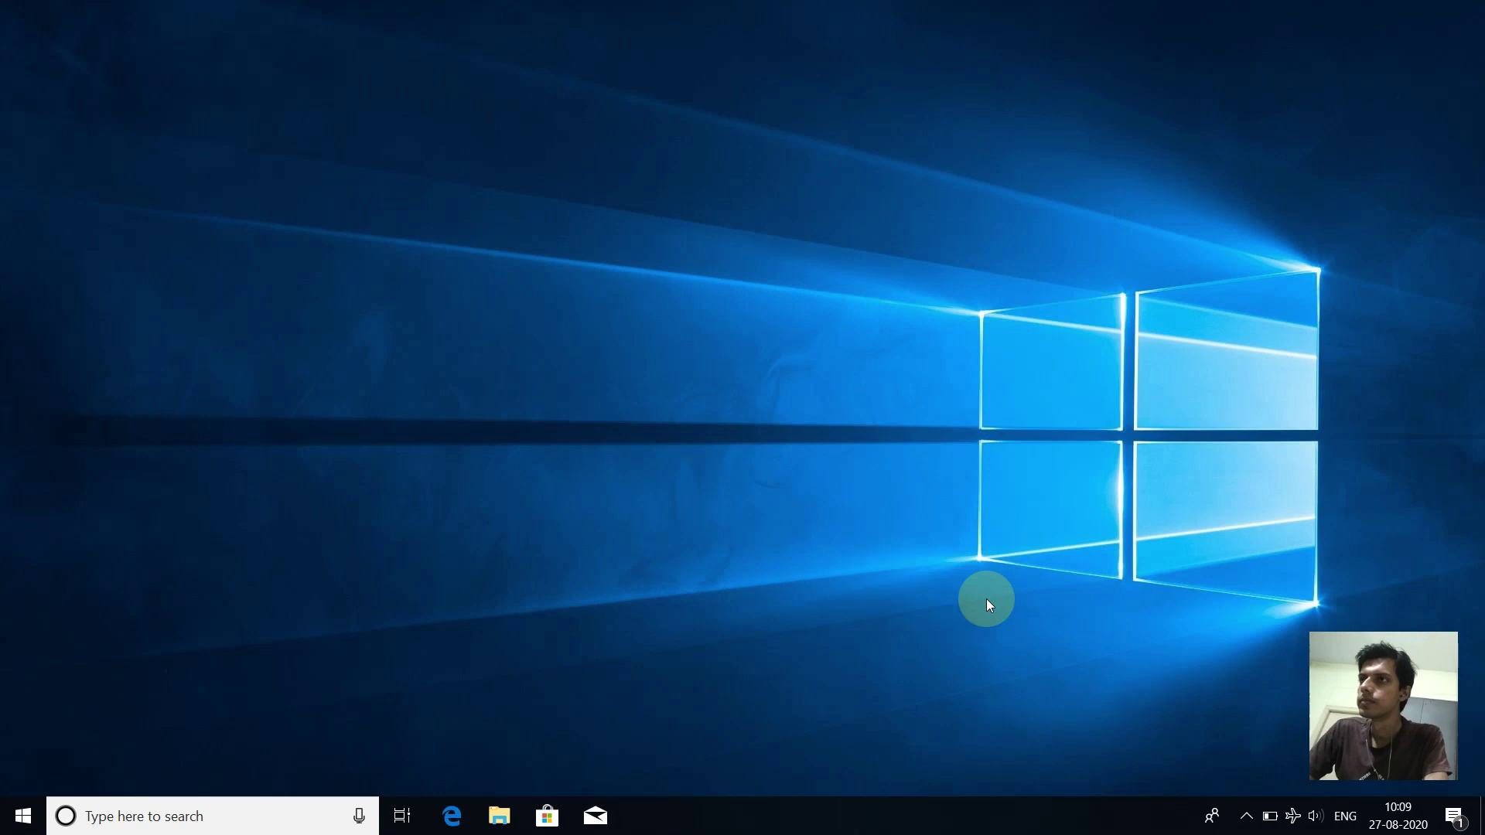
left_click(850, 428)
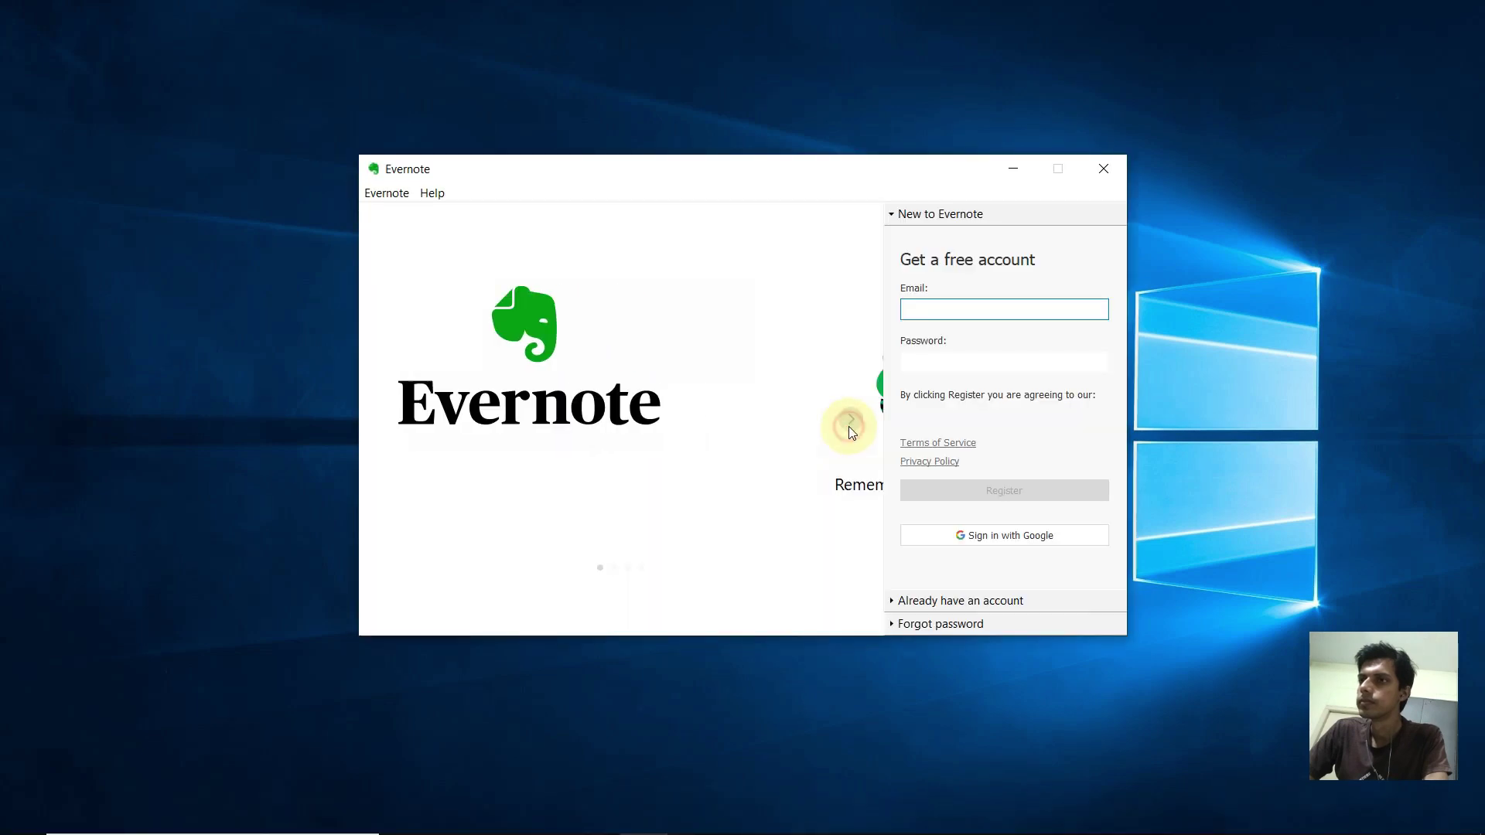
left_click(850, 428)
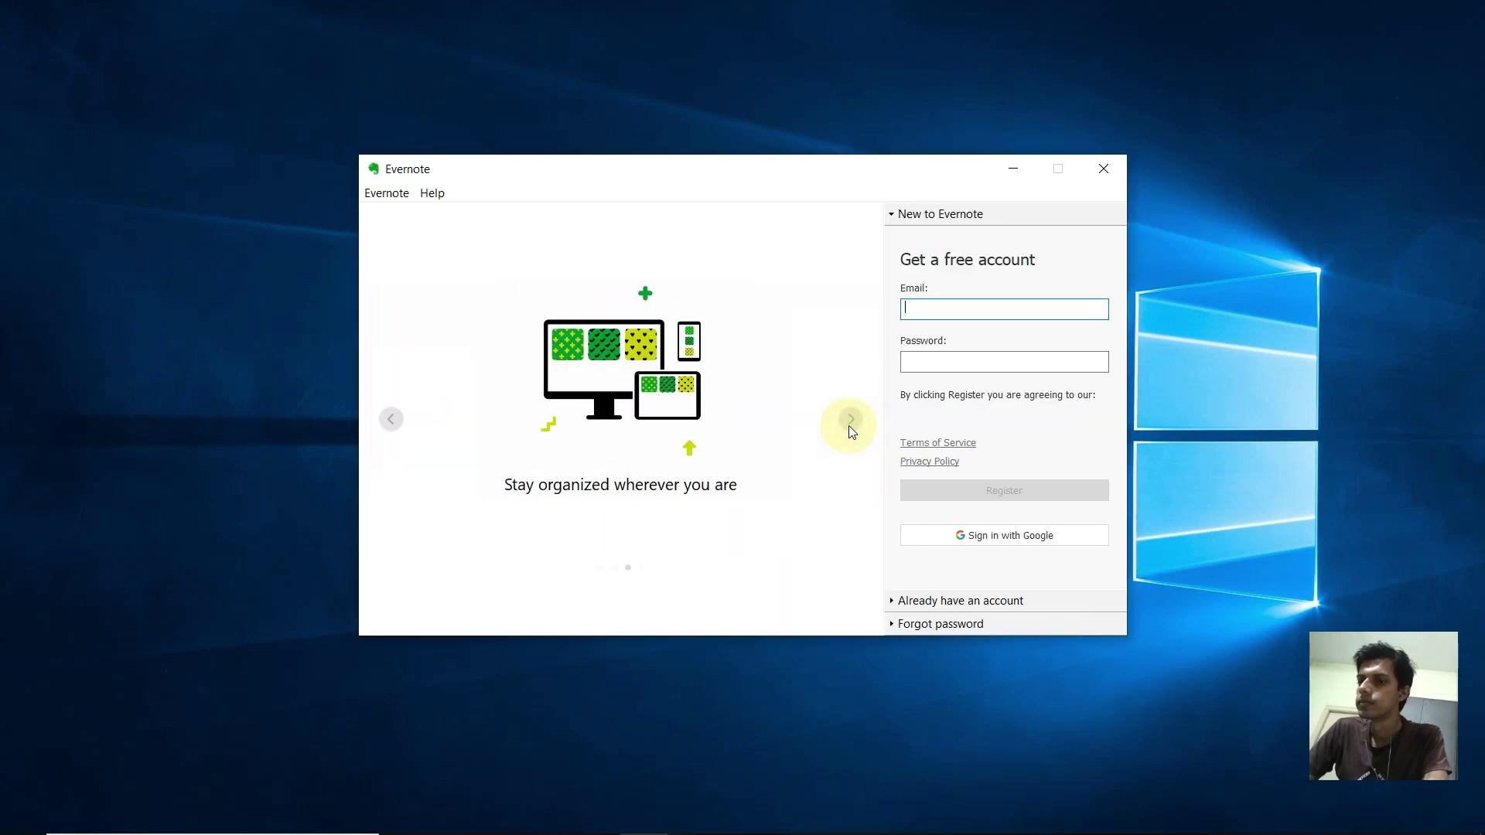
left_click(850, 428)
Register a free account by filling in the e-mail address and account password, and maximize the main window.
key("ctrl+v")
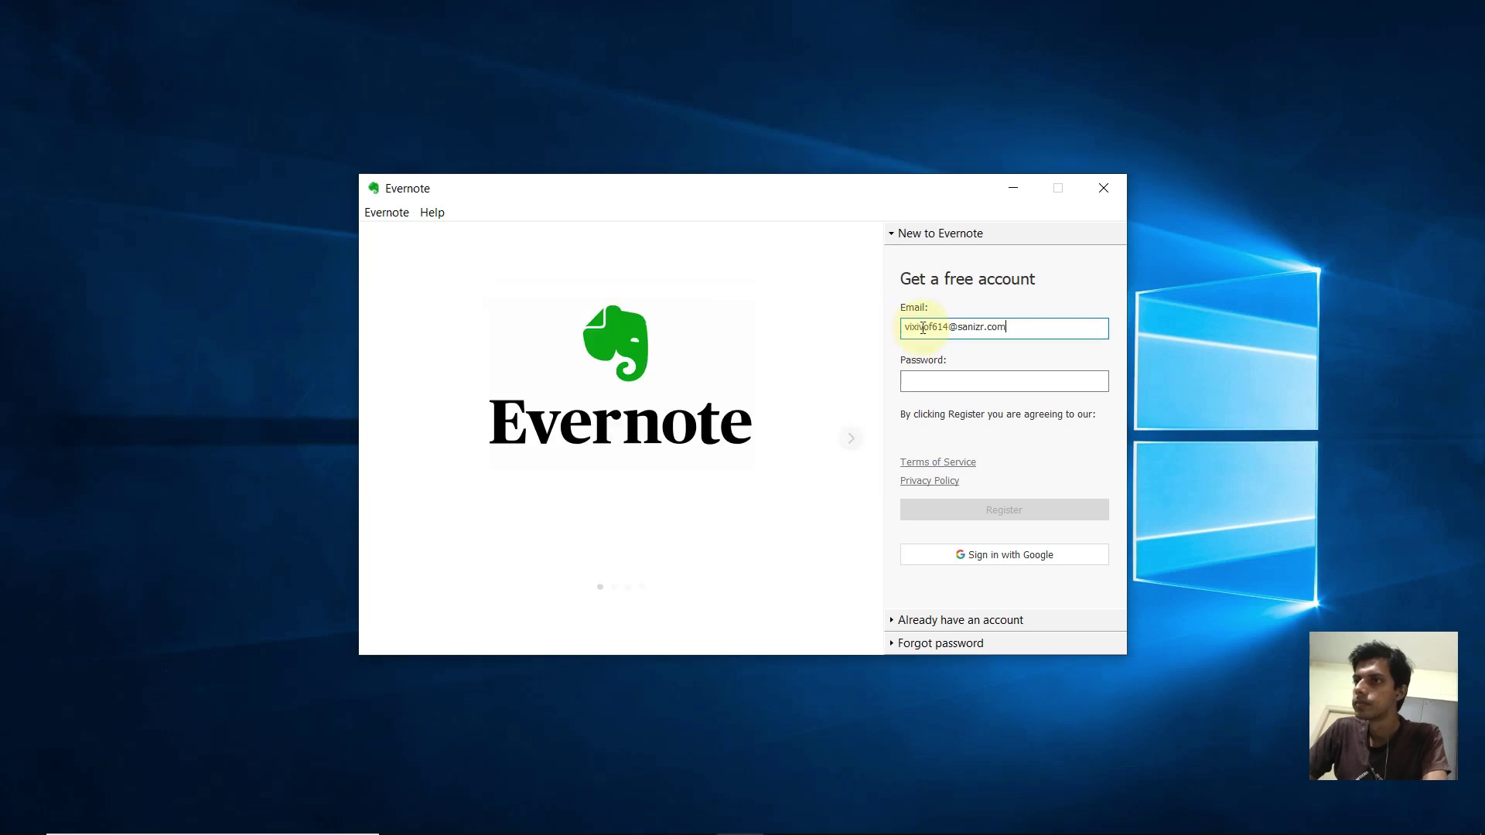
left_click(925, 375)
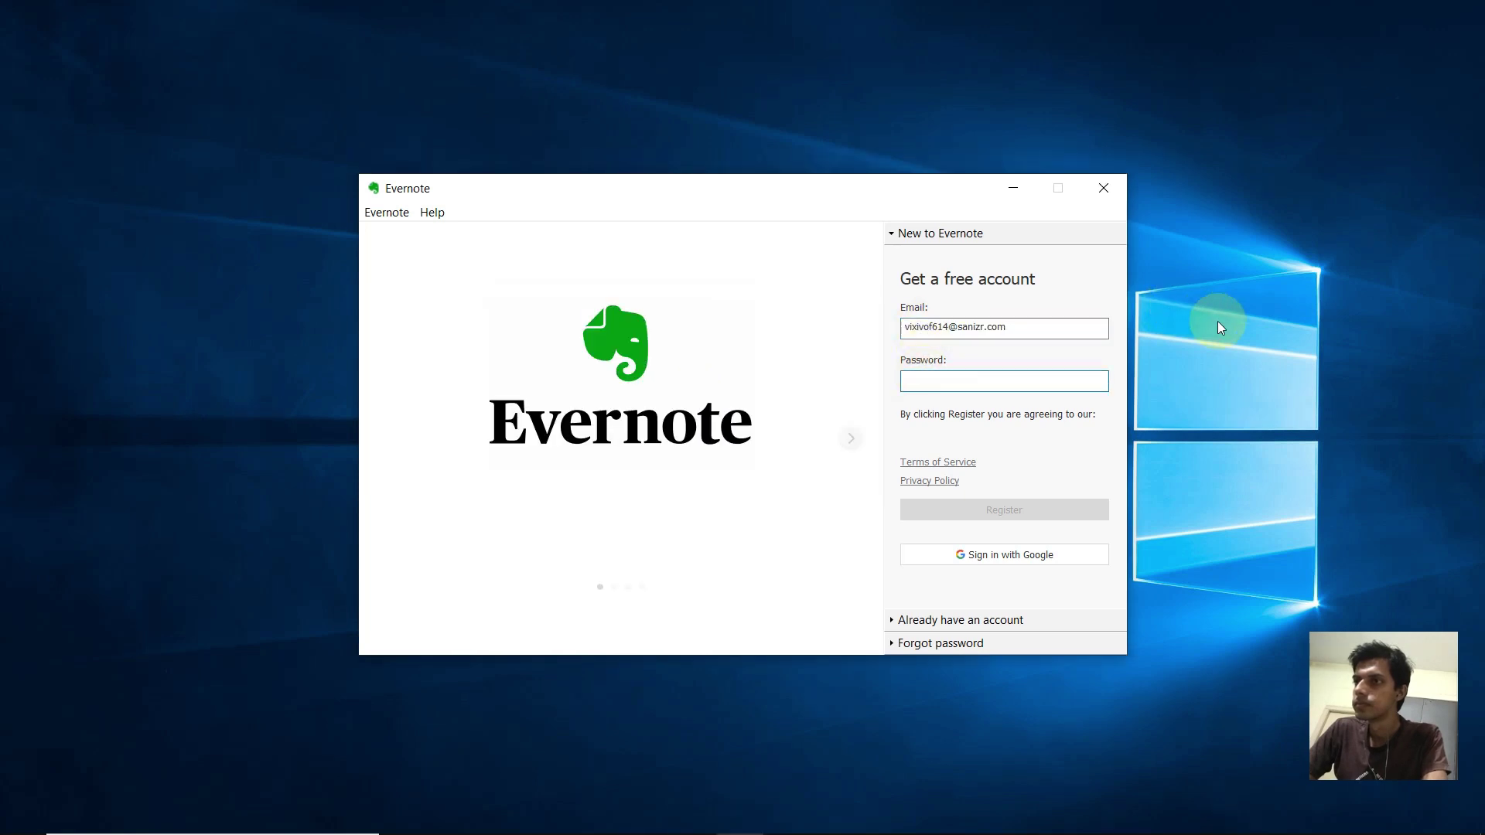
type("*******")
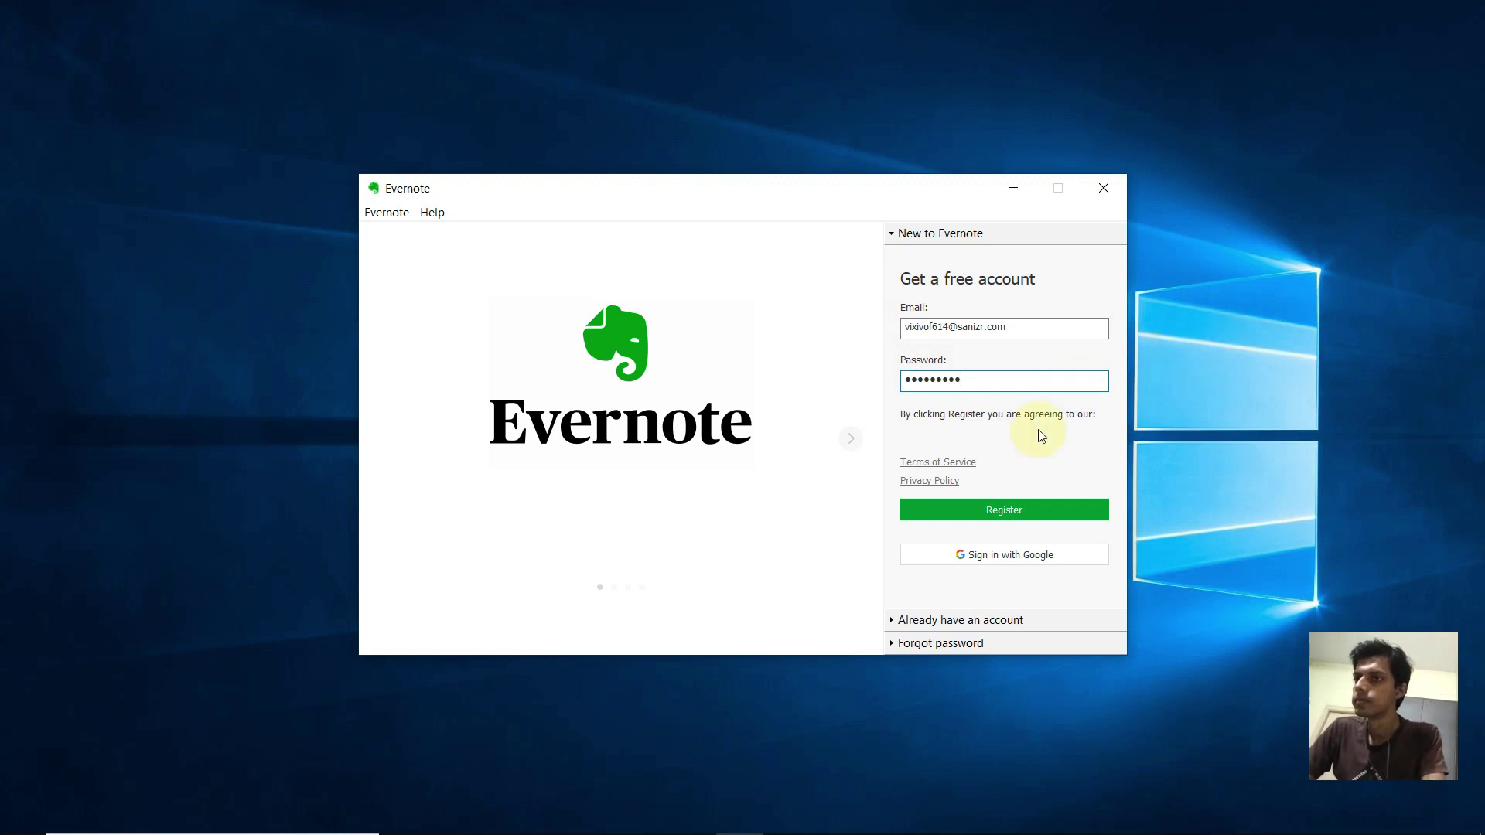
left_click(997, 511)
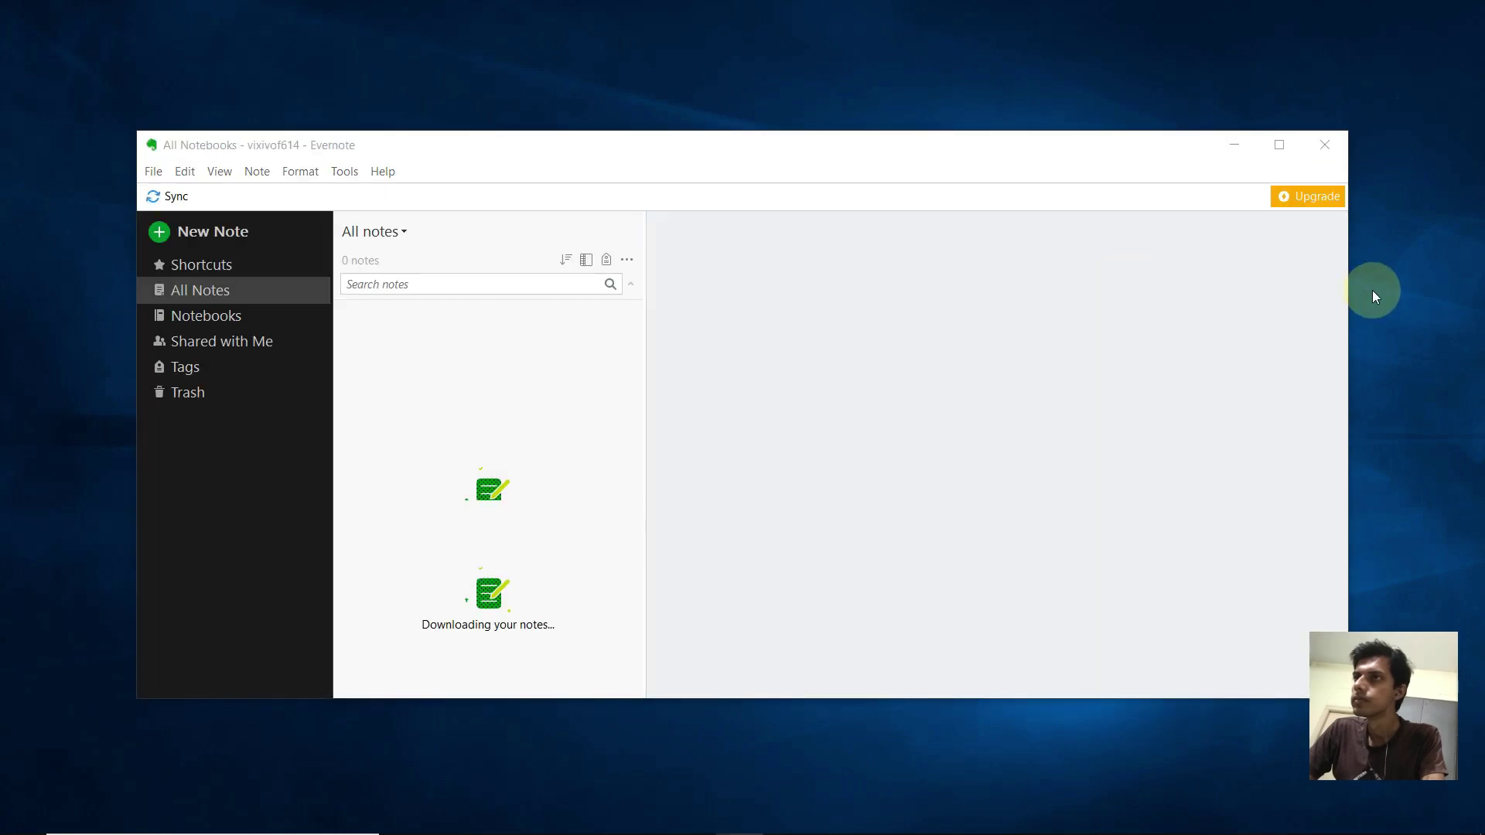
left_click(1279, 145)
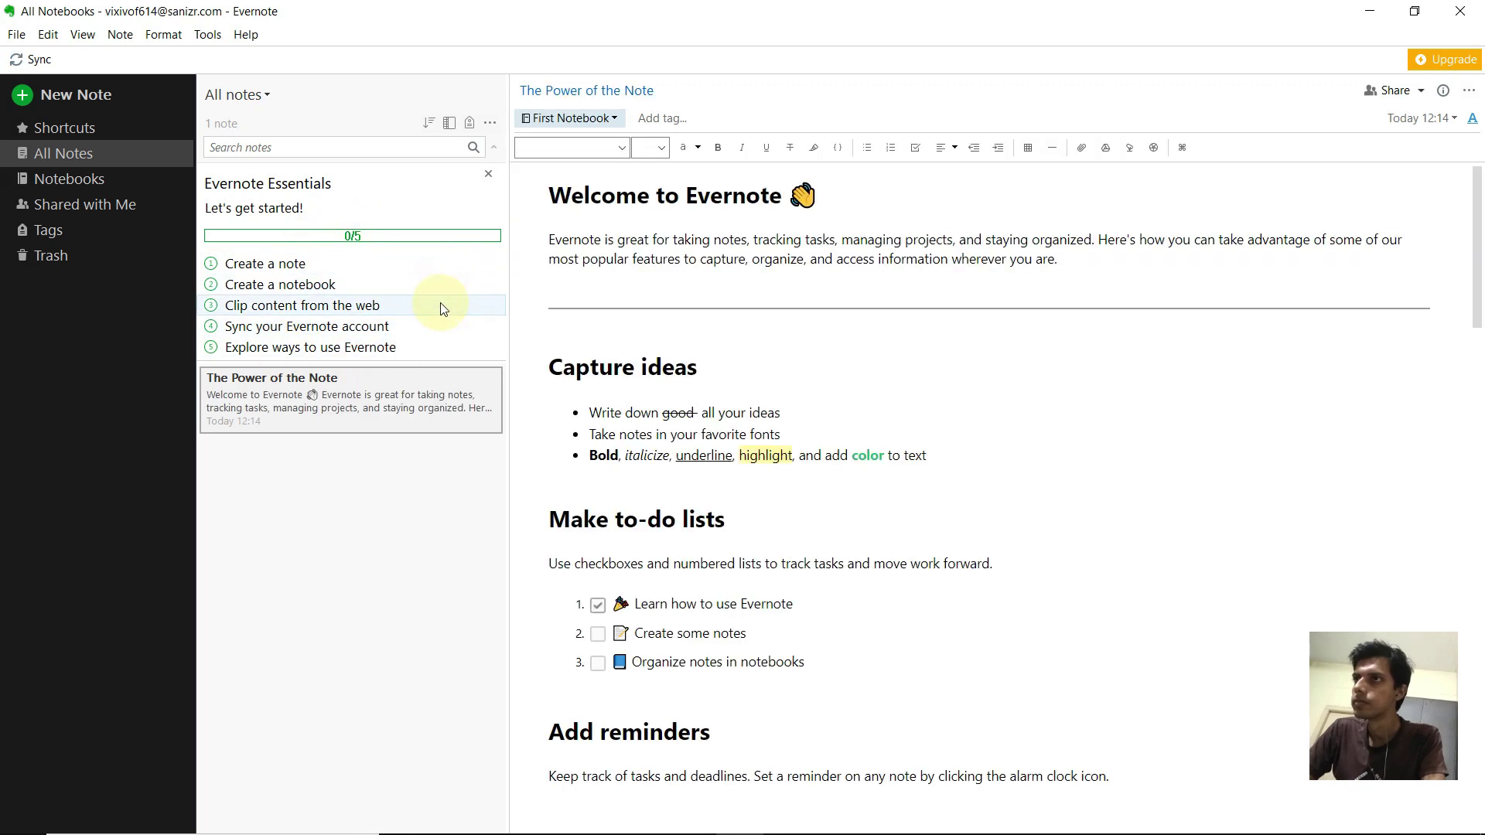
Look through the welcome note The Power of the Note and close the Evernote Essentials checklist.
left_click(1079, 452)
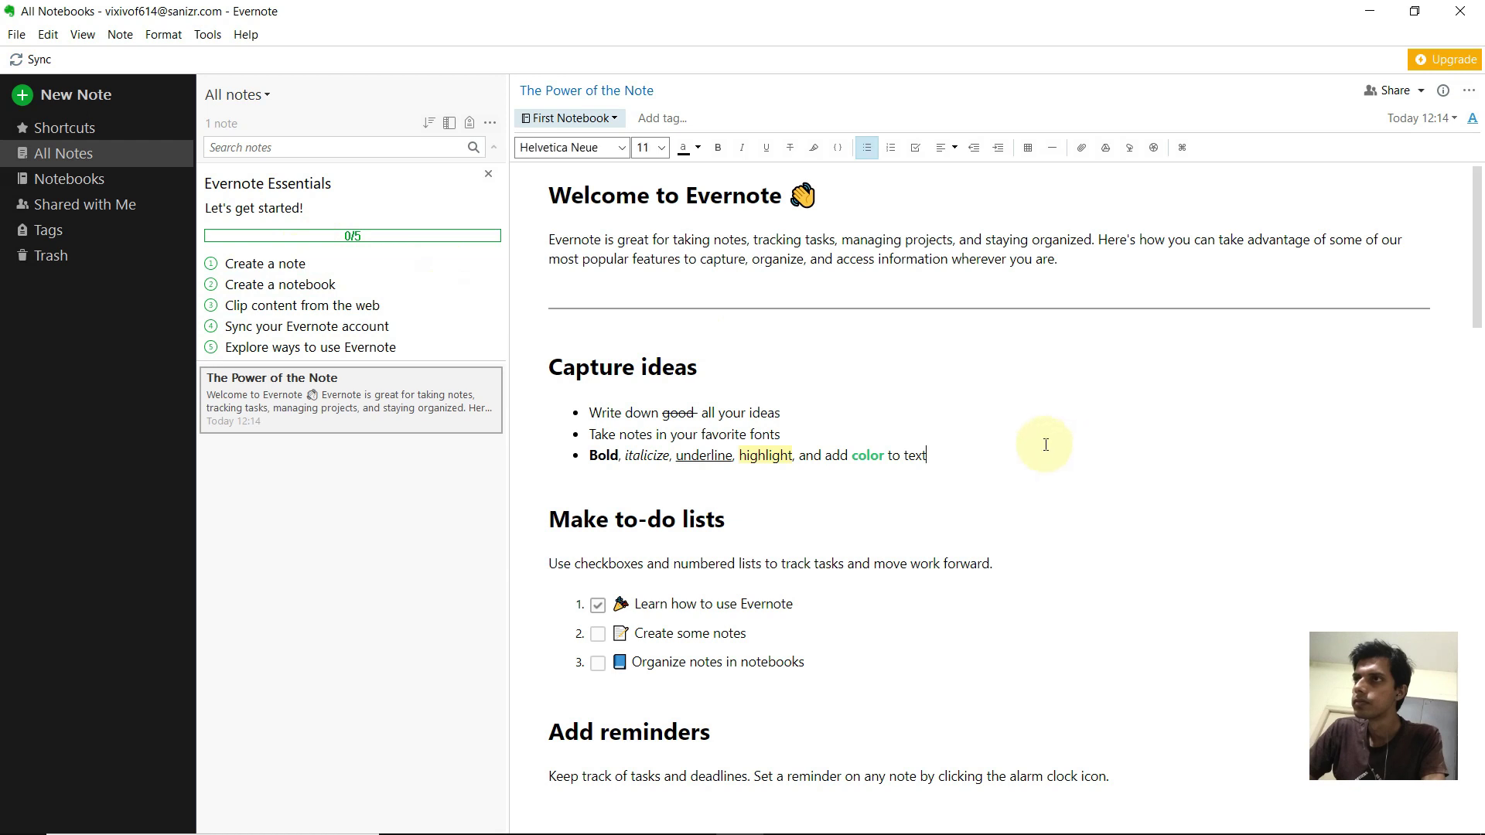
mouse_move(809, 6)
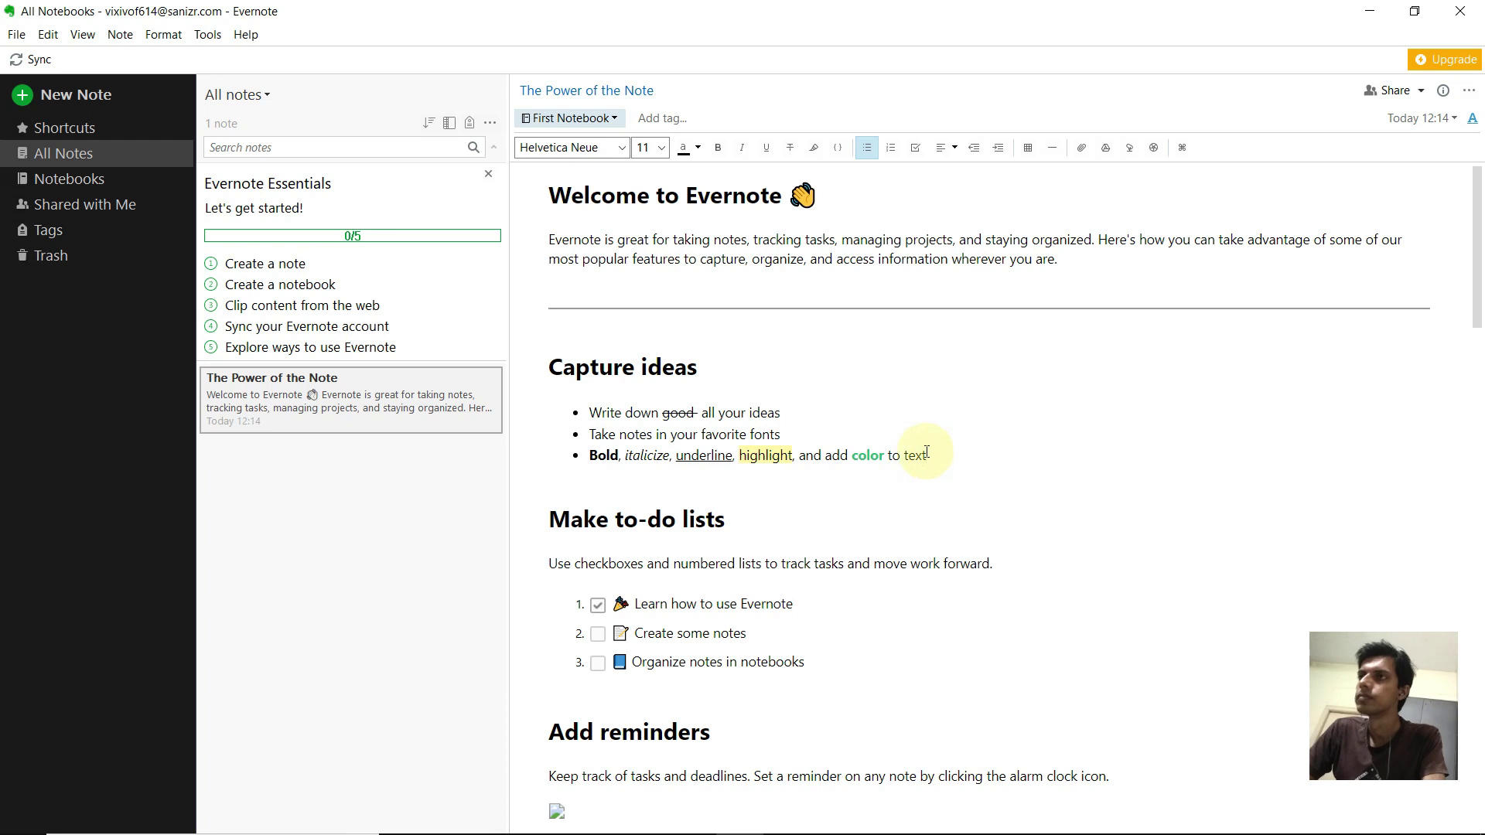
scroll(928, 457, "down", 6)
scroll(922, 458, "down", 8)
scroll(921, 453, "up", 14)
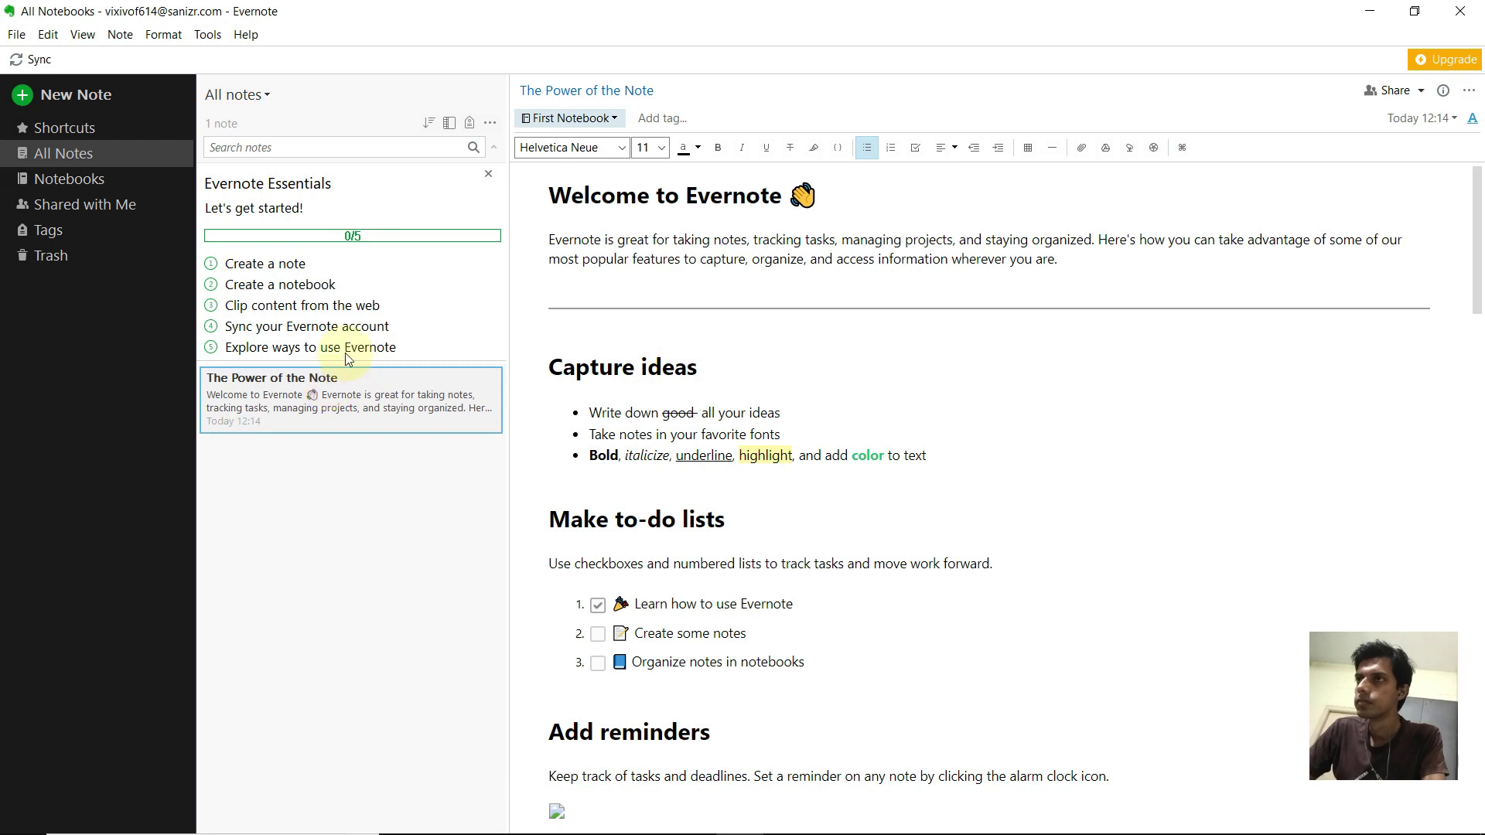
left_click(488, 177)
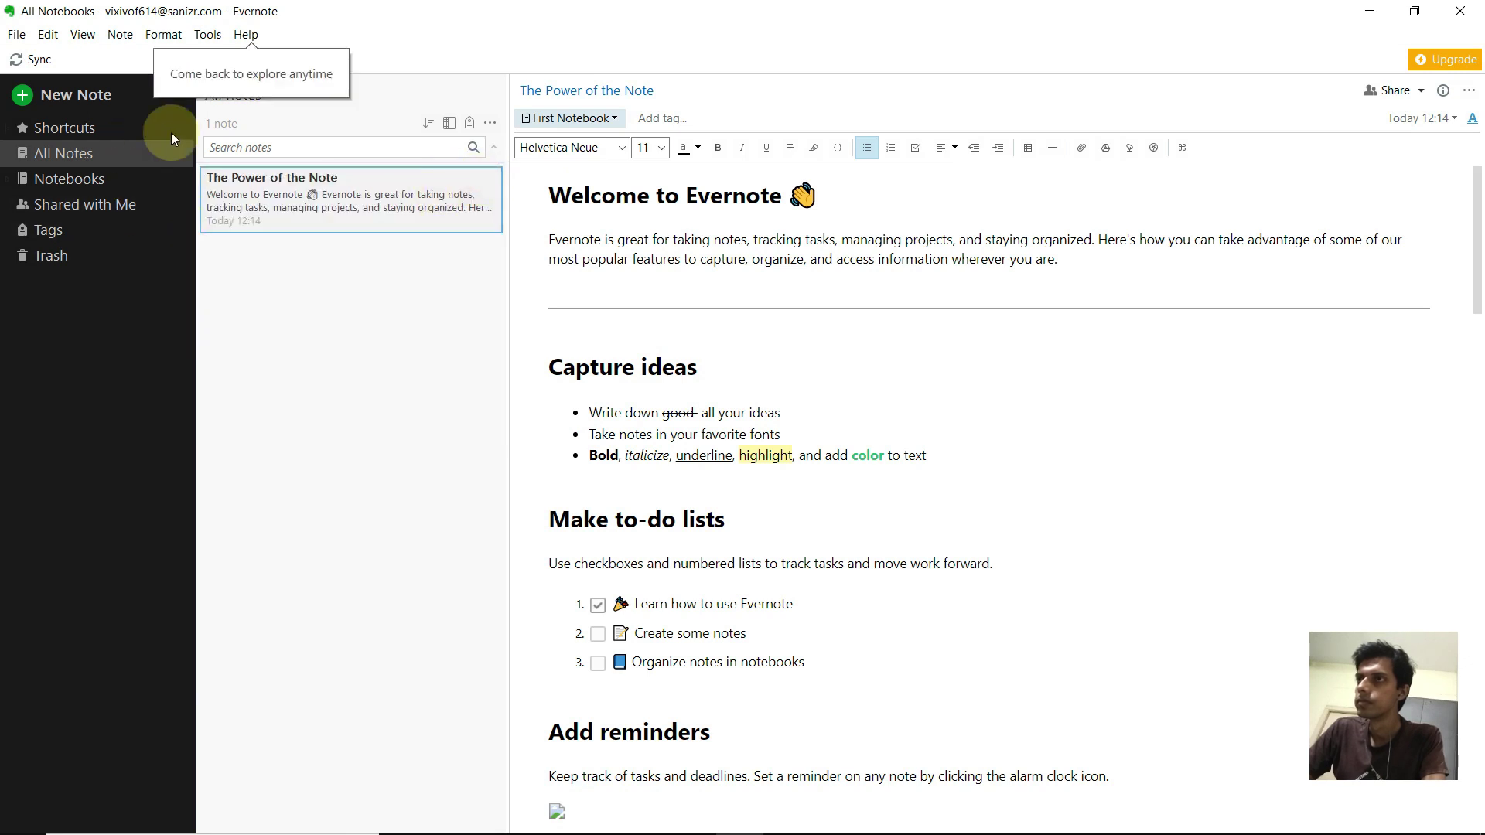
Expand the notebook list and view the note The Power of the Note inside First Notebook.
left_click(81, 155)
left_click(75, 179)
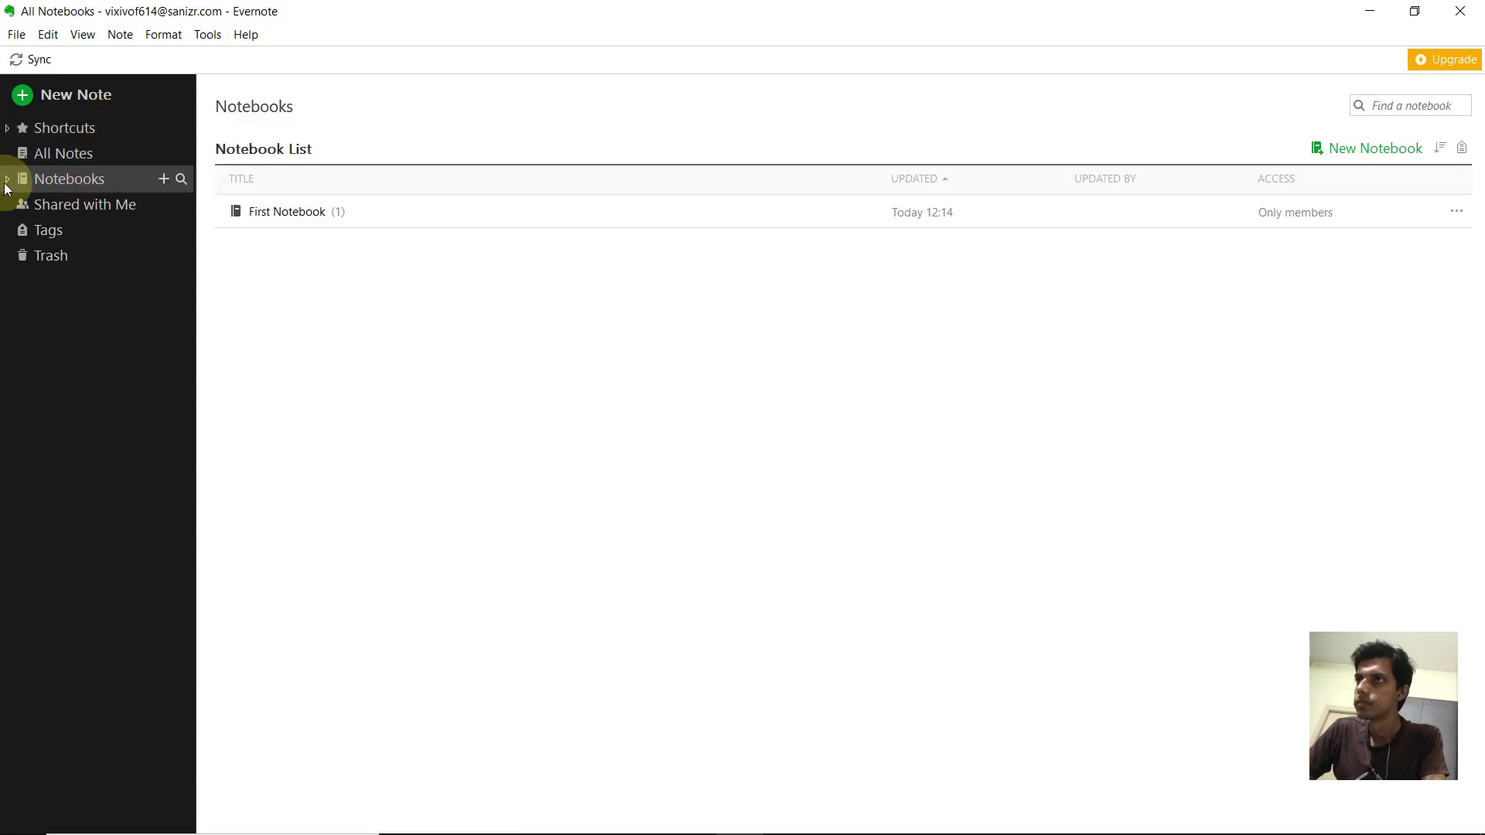
left_click(11, 183)
left_click(68, 201)
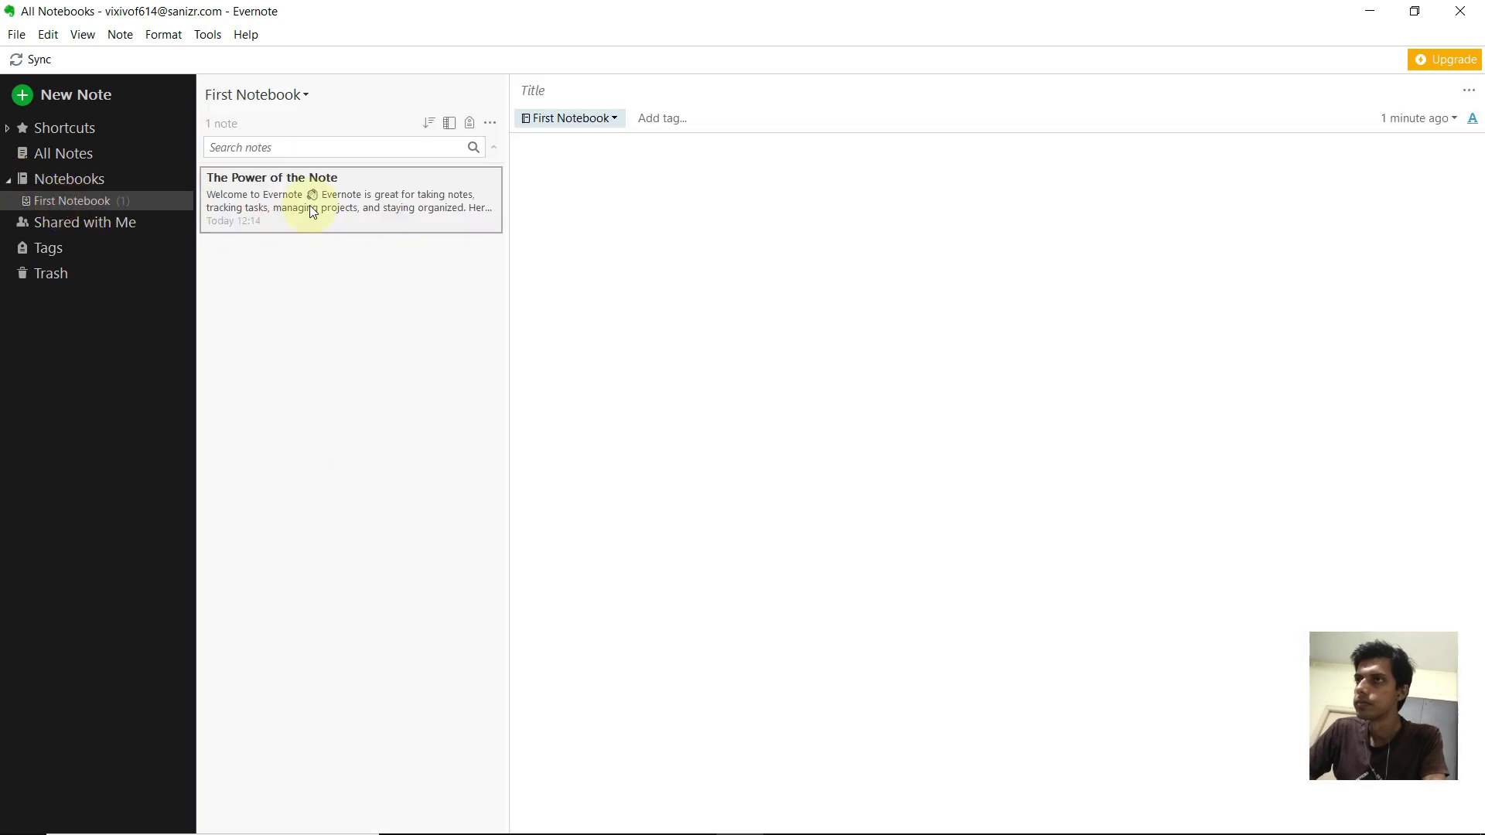
left_click(343, 208)
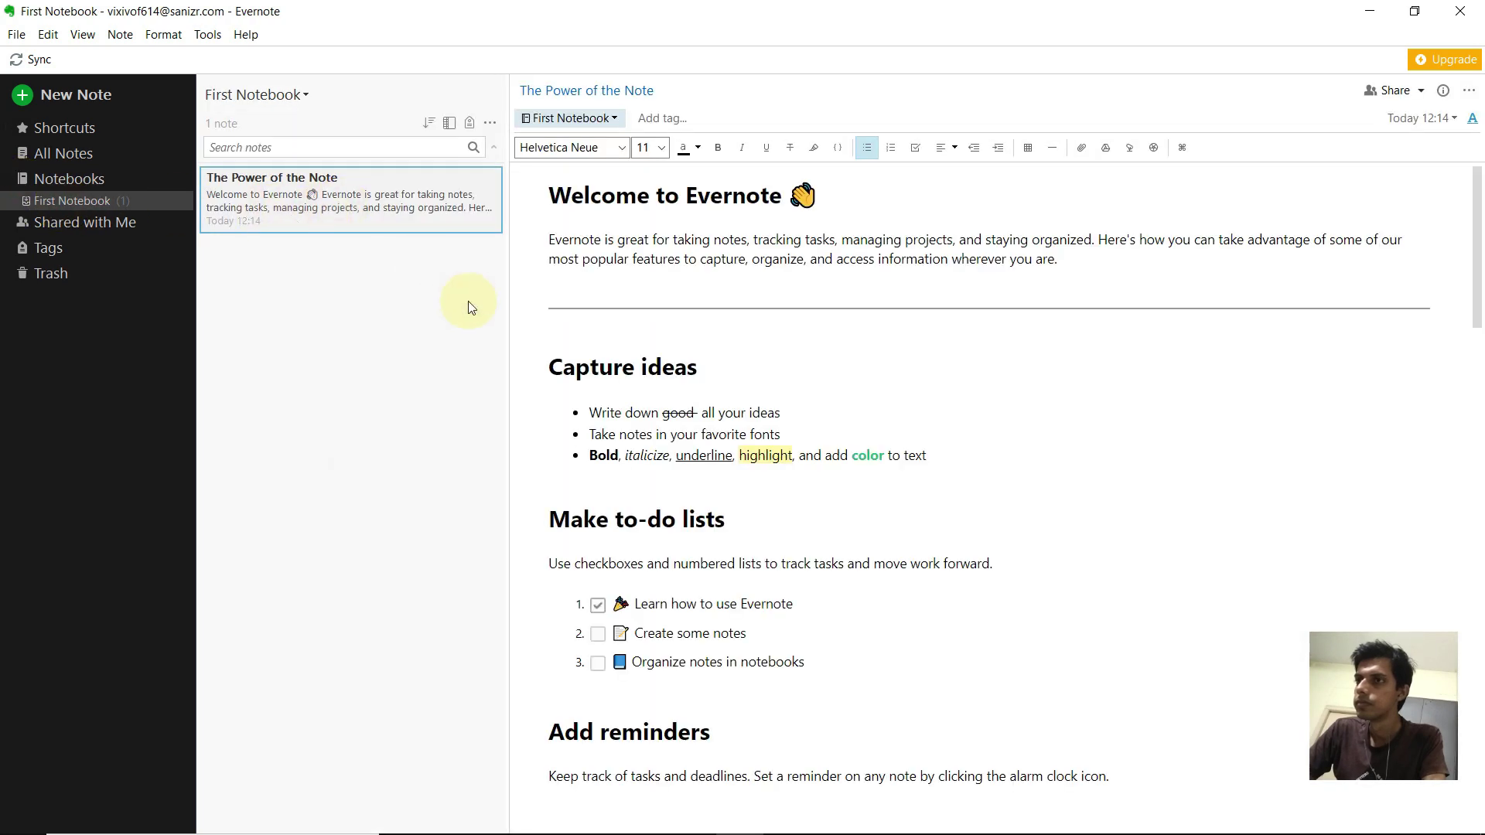
left_click(50, 198)
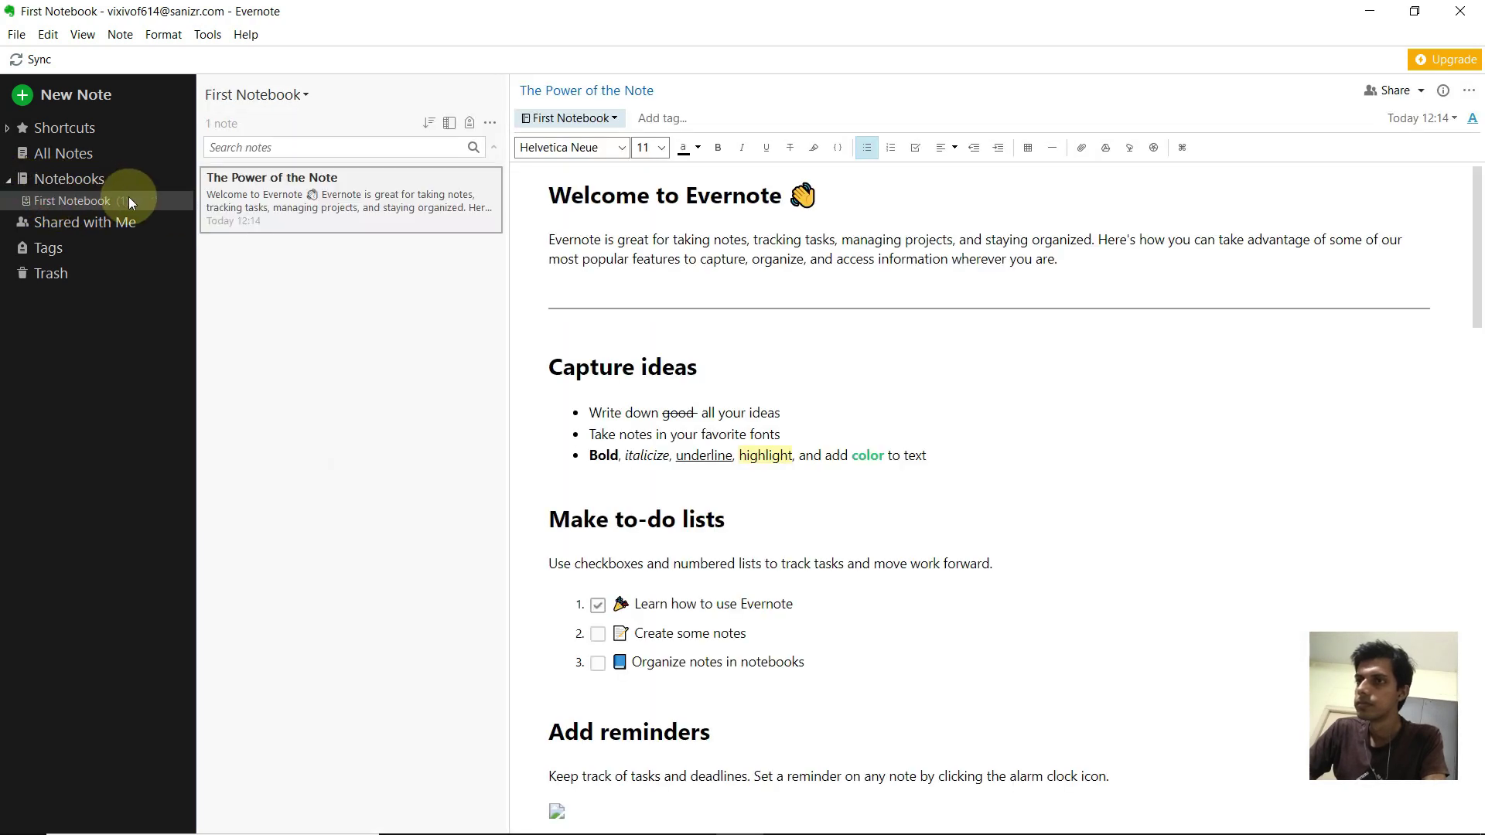
View the Shared with Me, Tags and Trash sections.
left_click(77, 224)
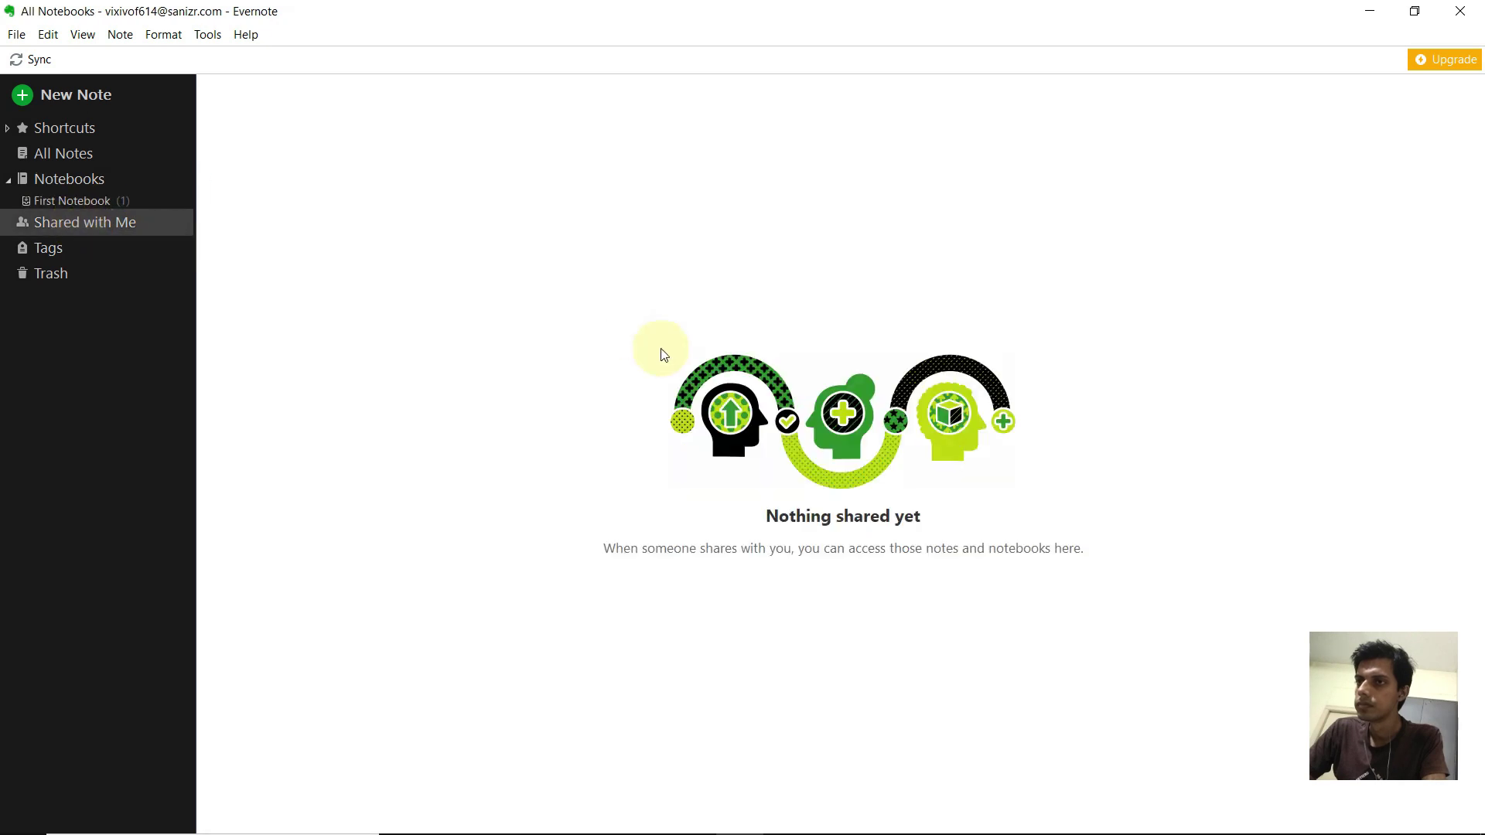
left_click(90, 256)
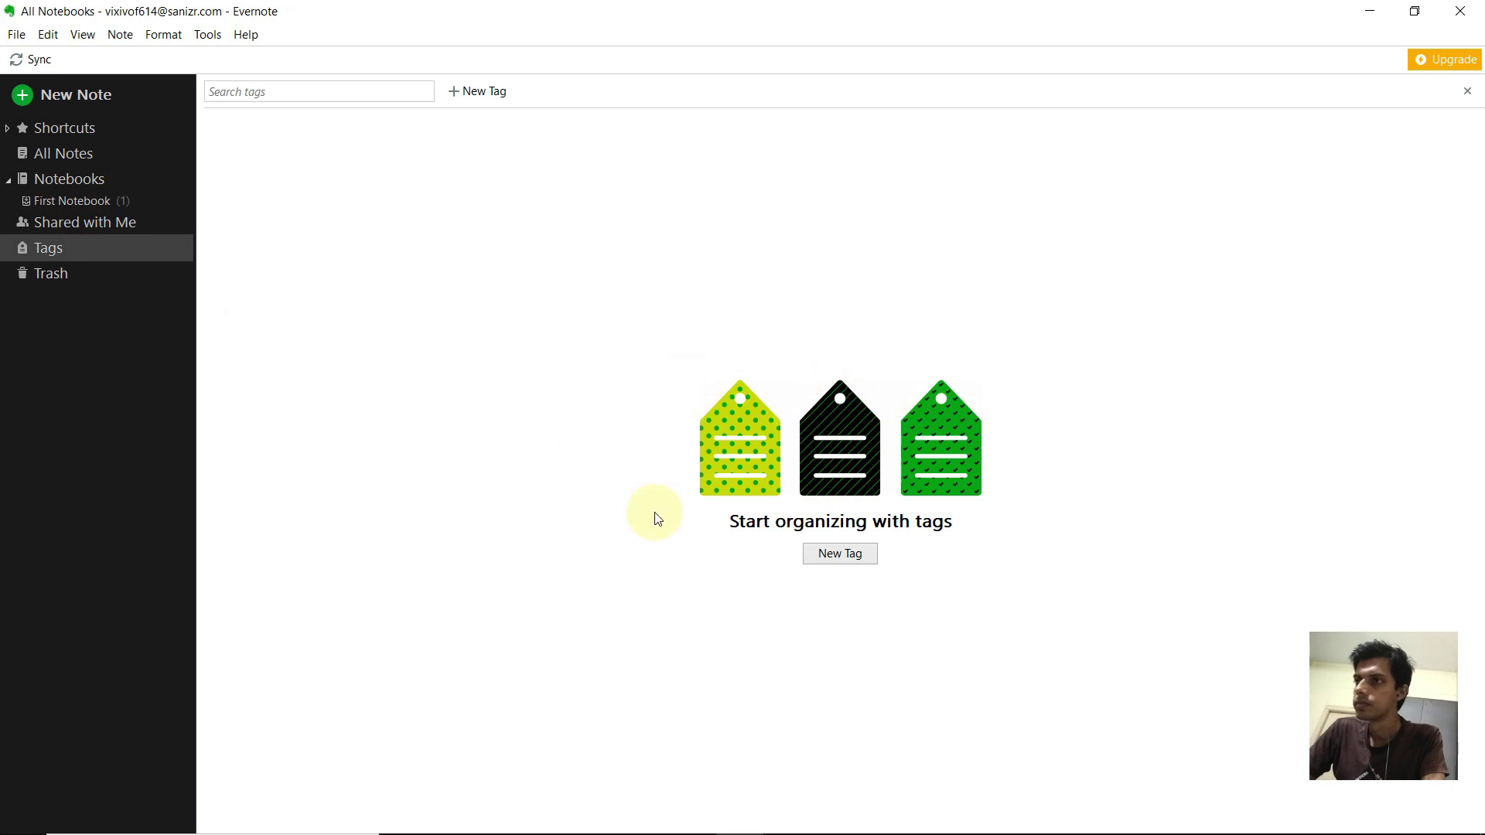
left_click(66, 264)
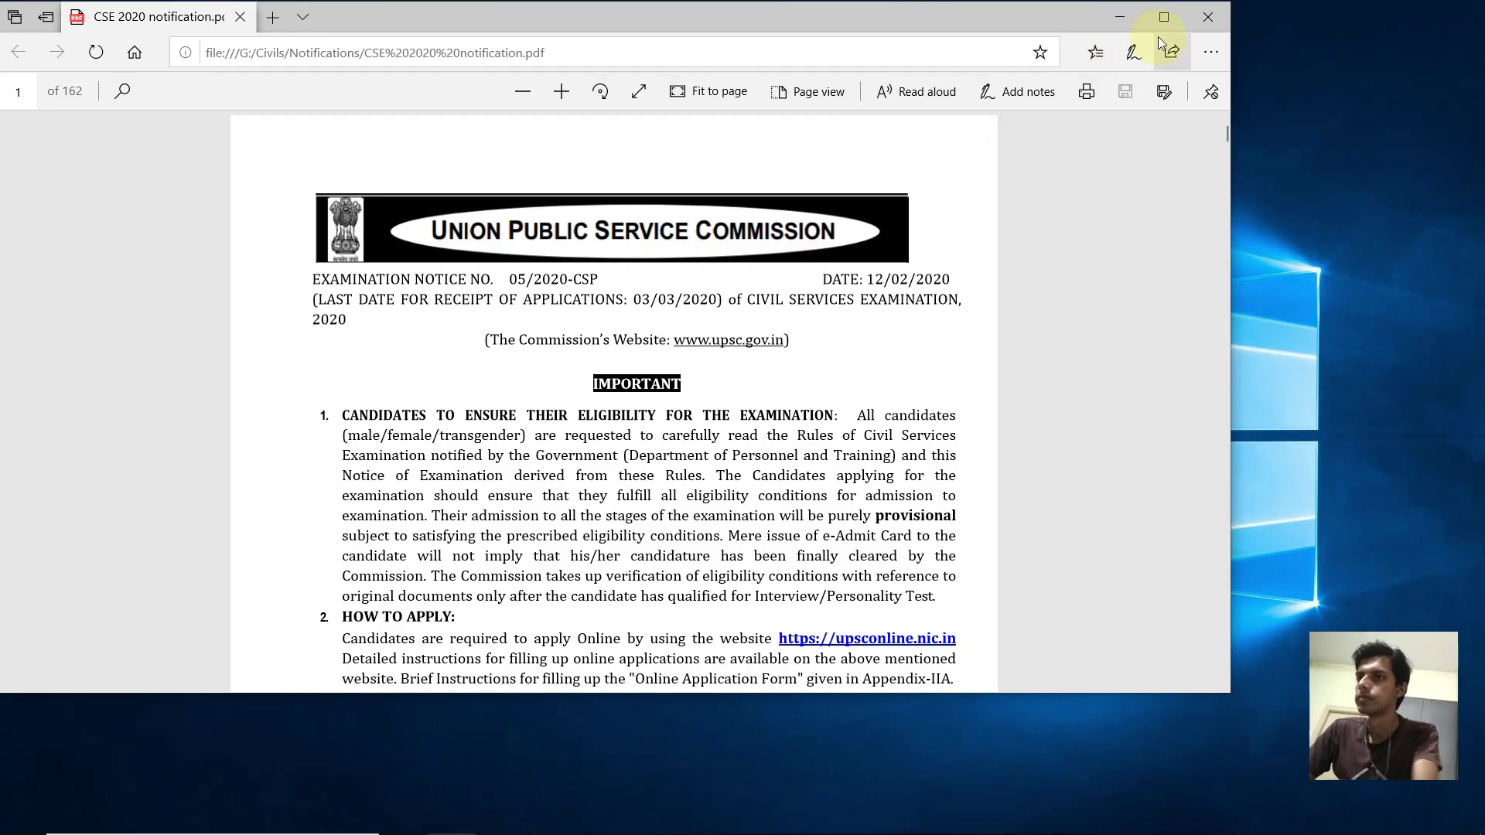
Maximize the CSE 2020 notification PDF in the browser and read ahead to the Preliminary Examination syllabus in Section III.
left_click(1162, 19)
left_click(815, 415)
scroll(710, 518, "down", 20)
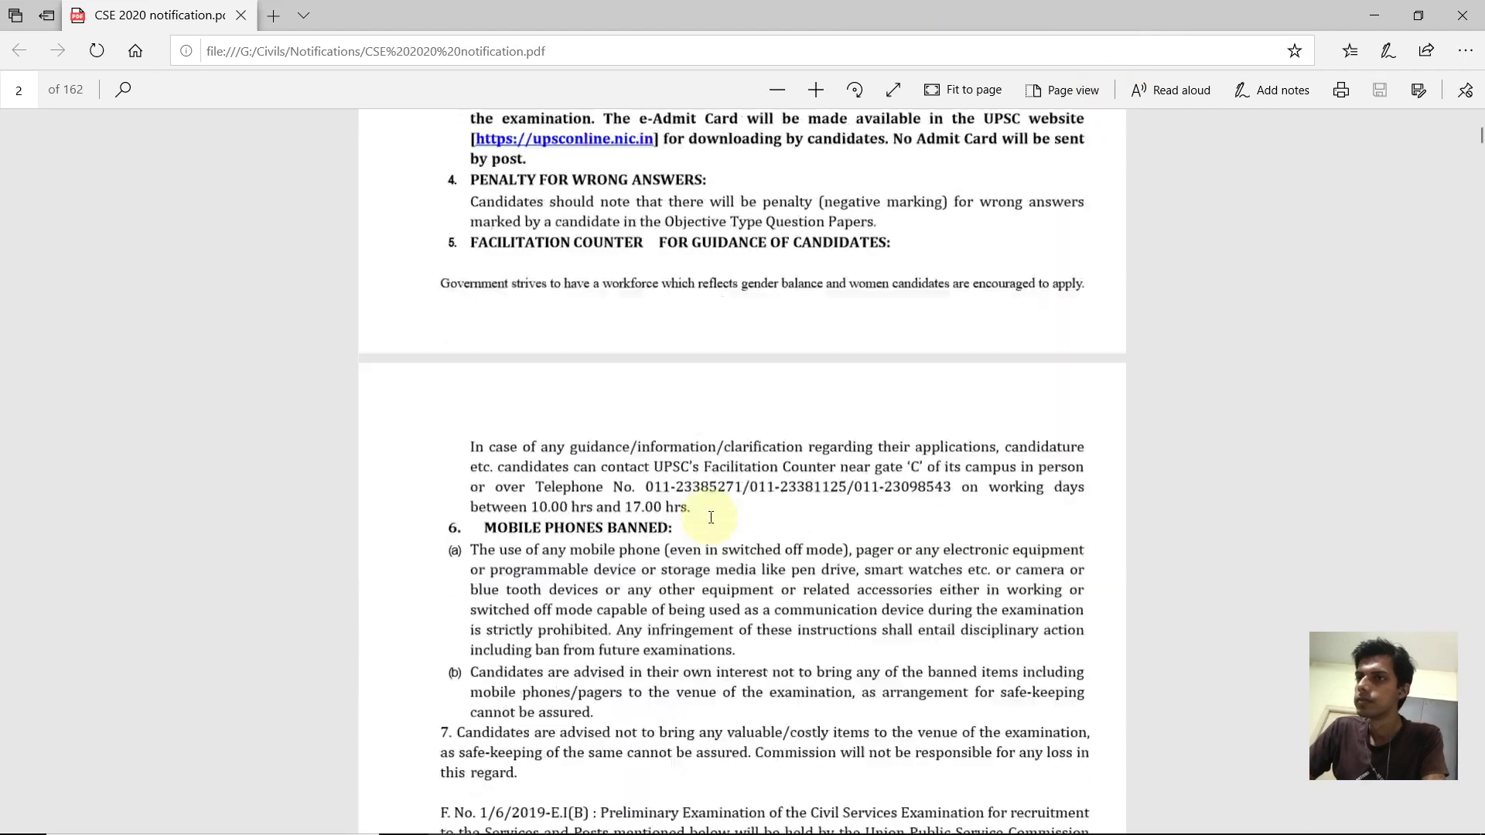
scroll(711, 517, "down", 20)
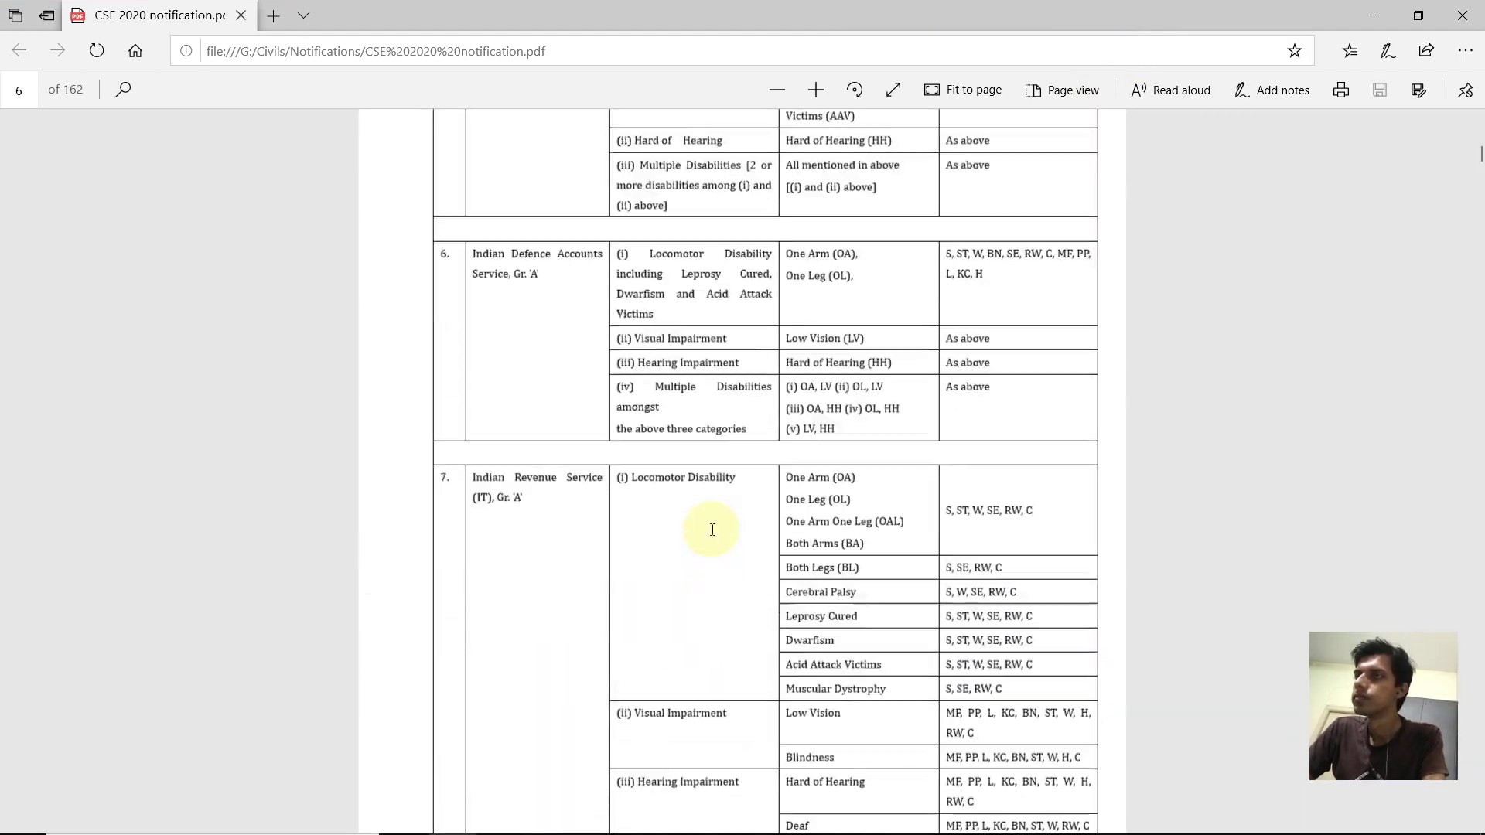
scroll(717, 526, "down", 20)
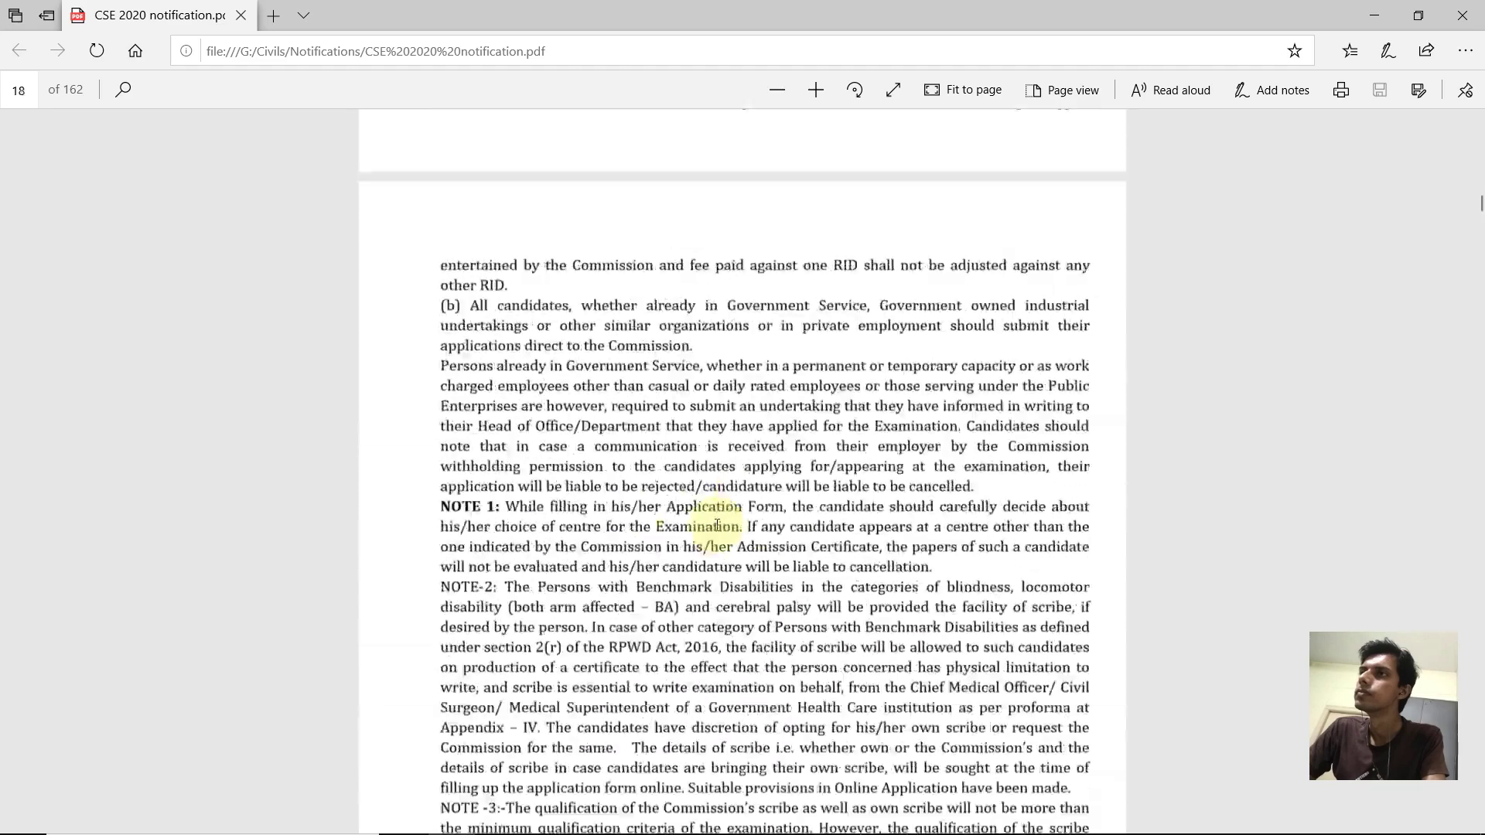
scroll(717, 531, "down", 20)
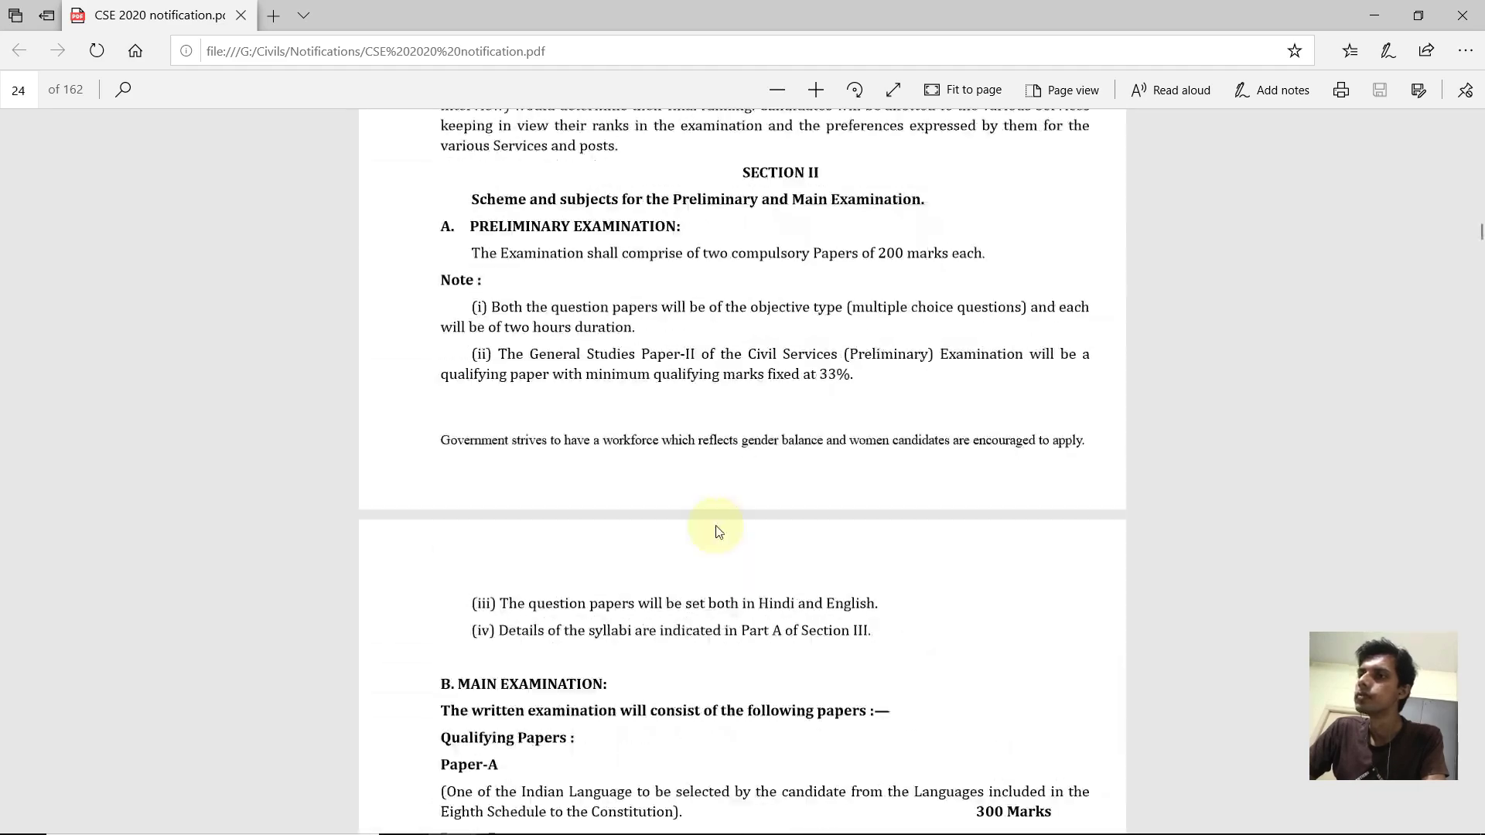
scroll(717, 531, "down", 20)
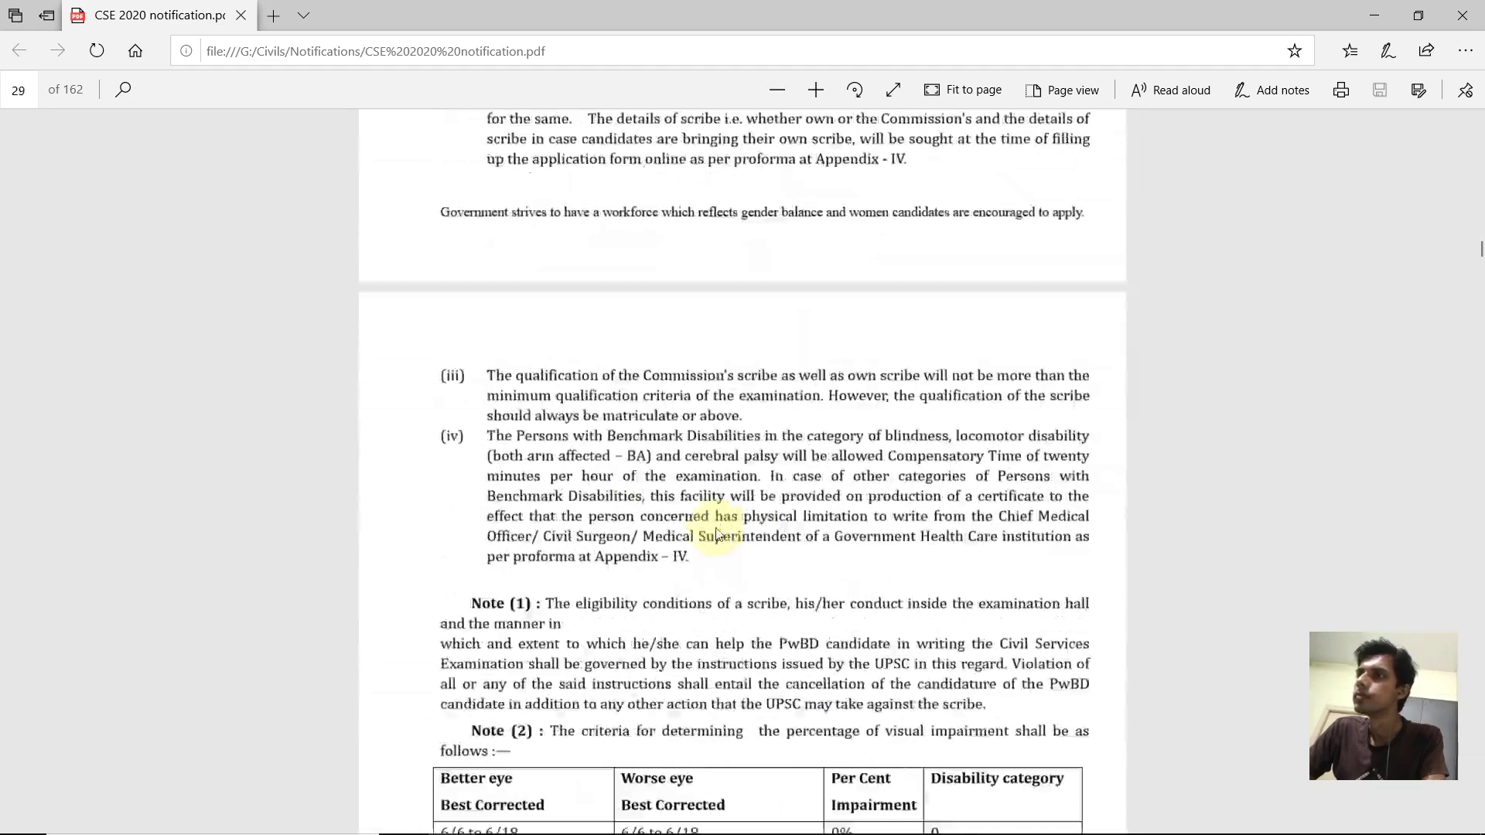
scroll(717, 529, "up", 1)
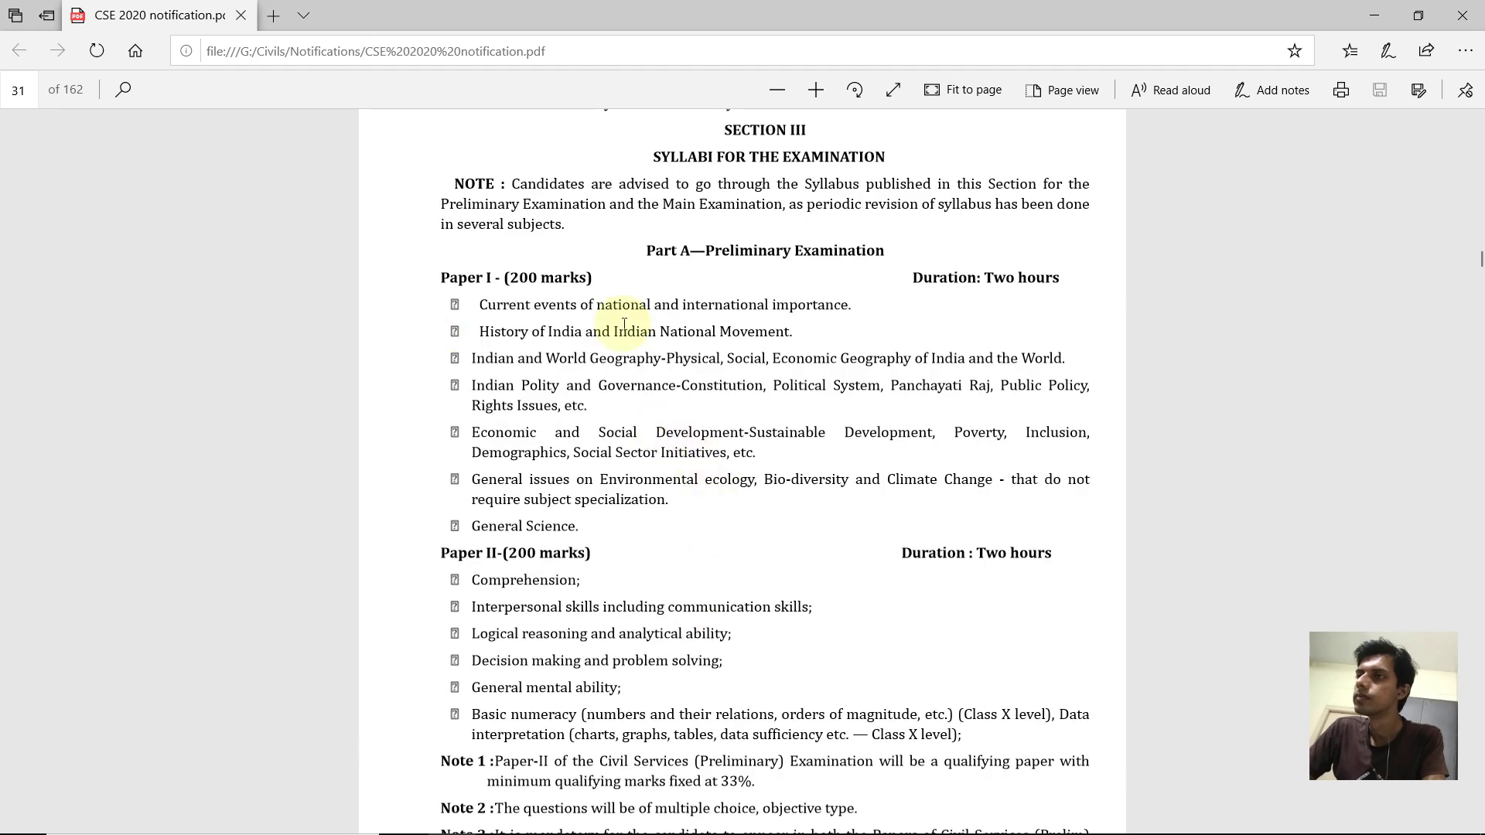
scroll(615, 363, "down", 1)
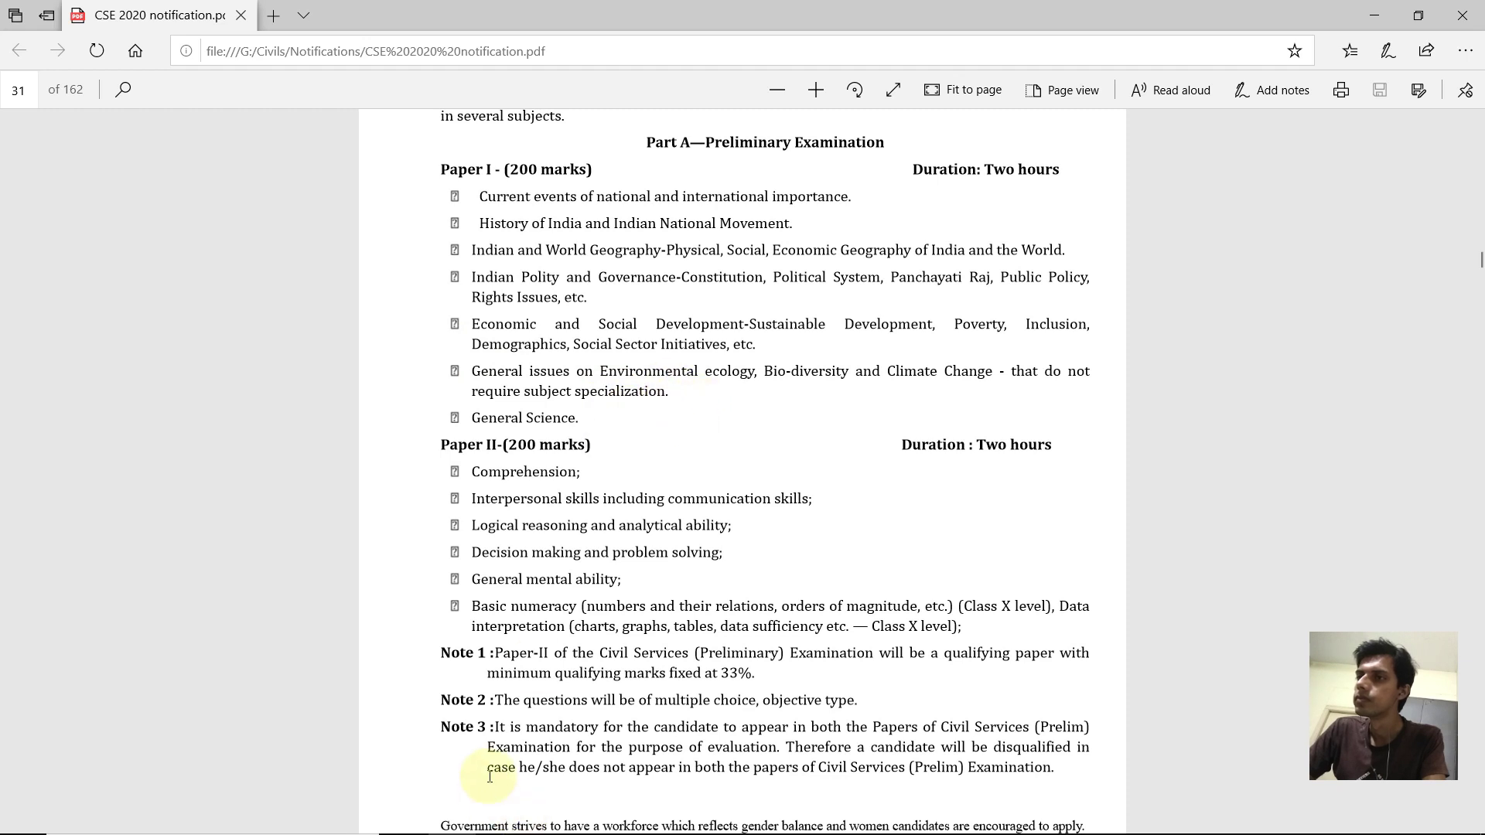
Switch back to Evernote and create a notebook named May 2020.
mouse_move(416, 826)
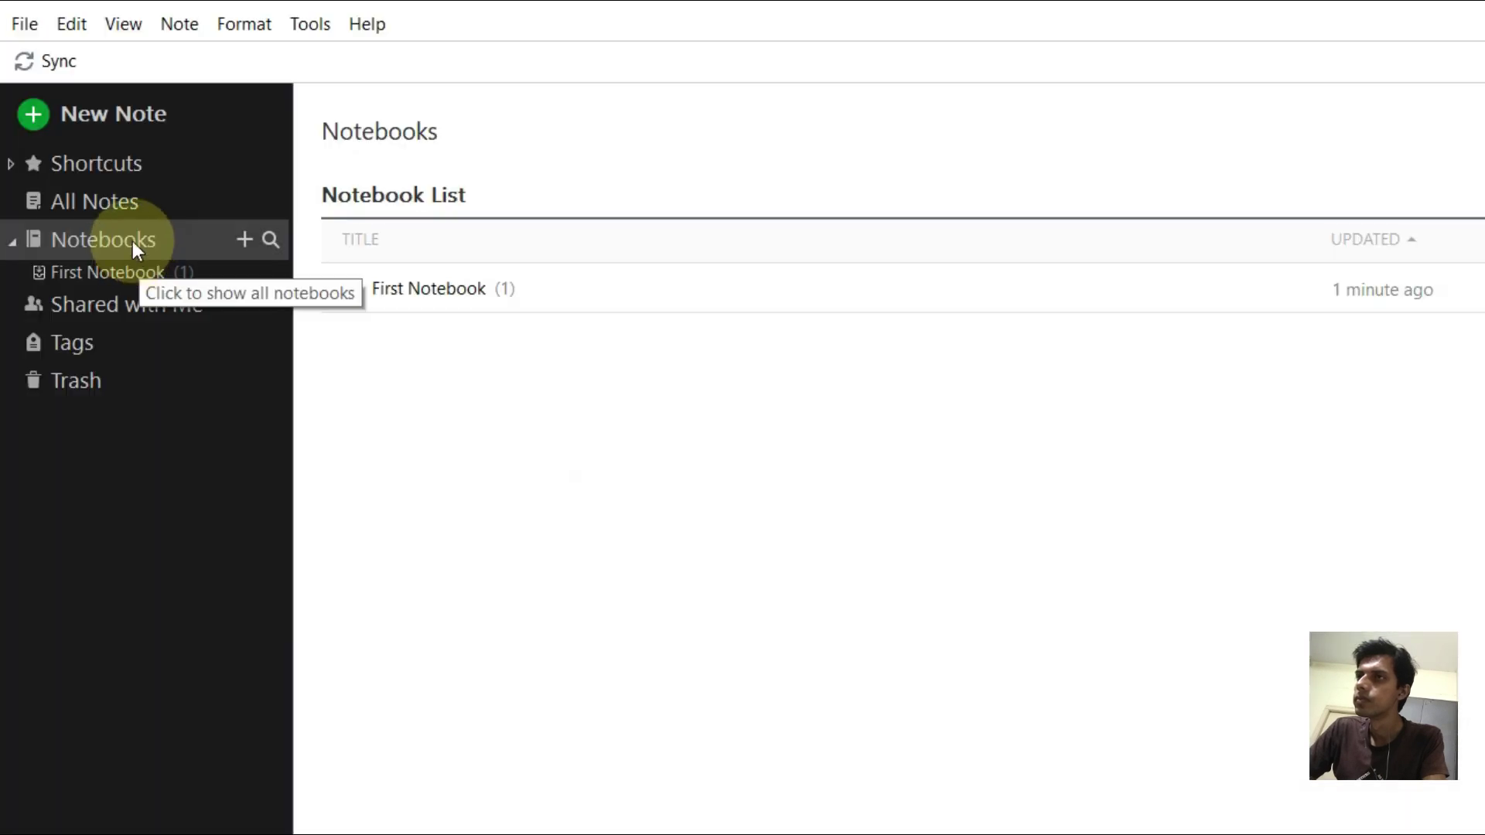
right_click(132, 242)
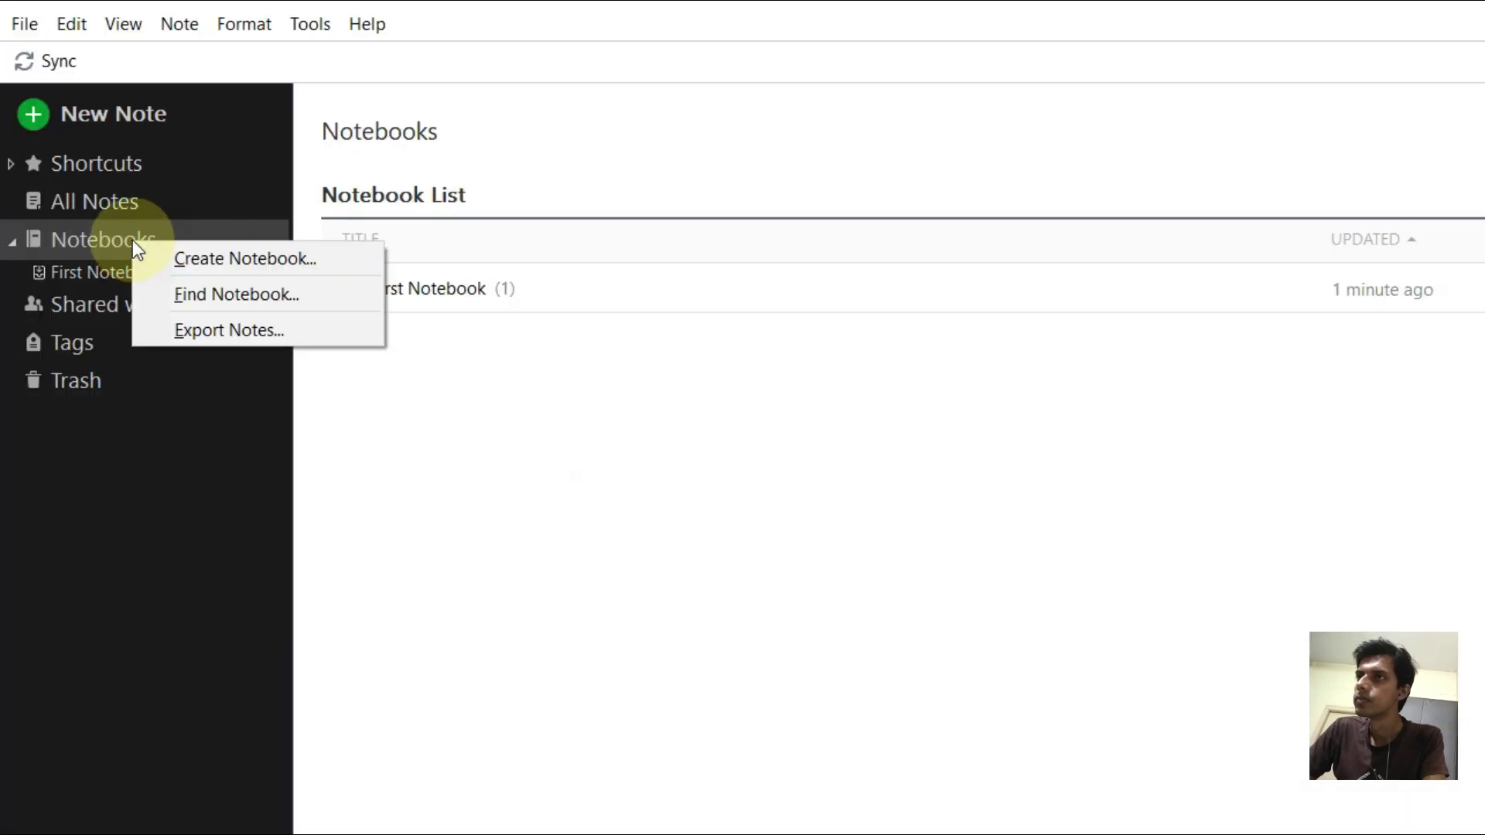
left_click(172, 258)
type("May 2020")
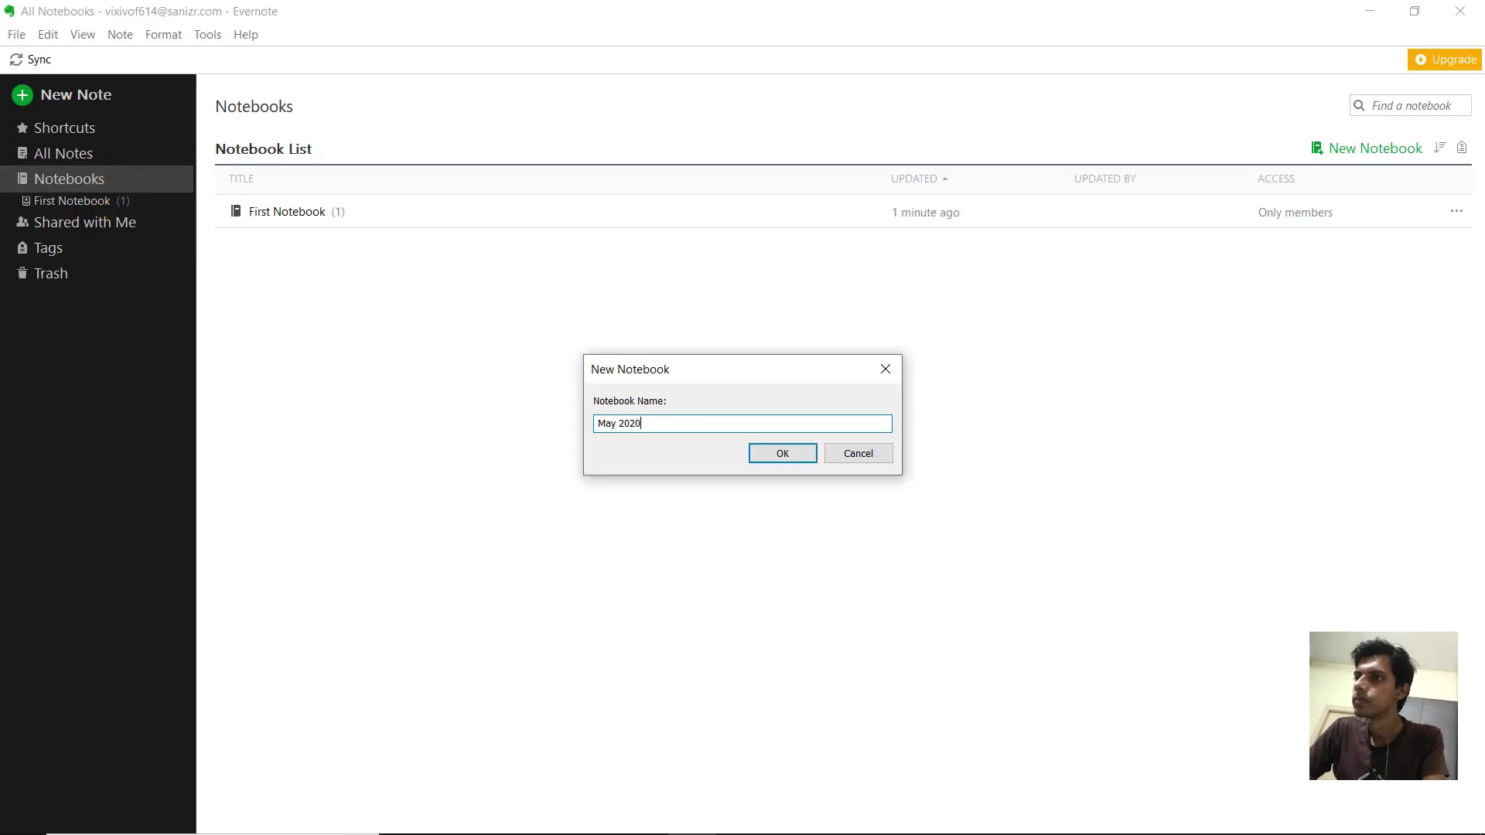
left_click(783, 453)
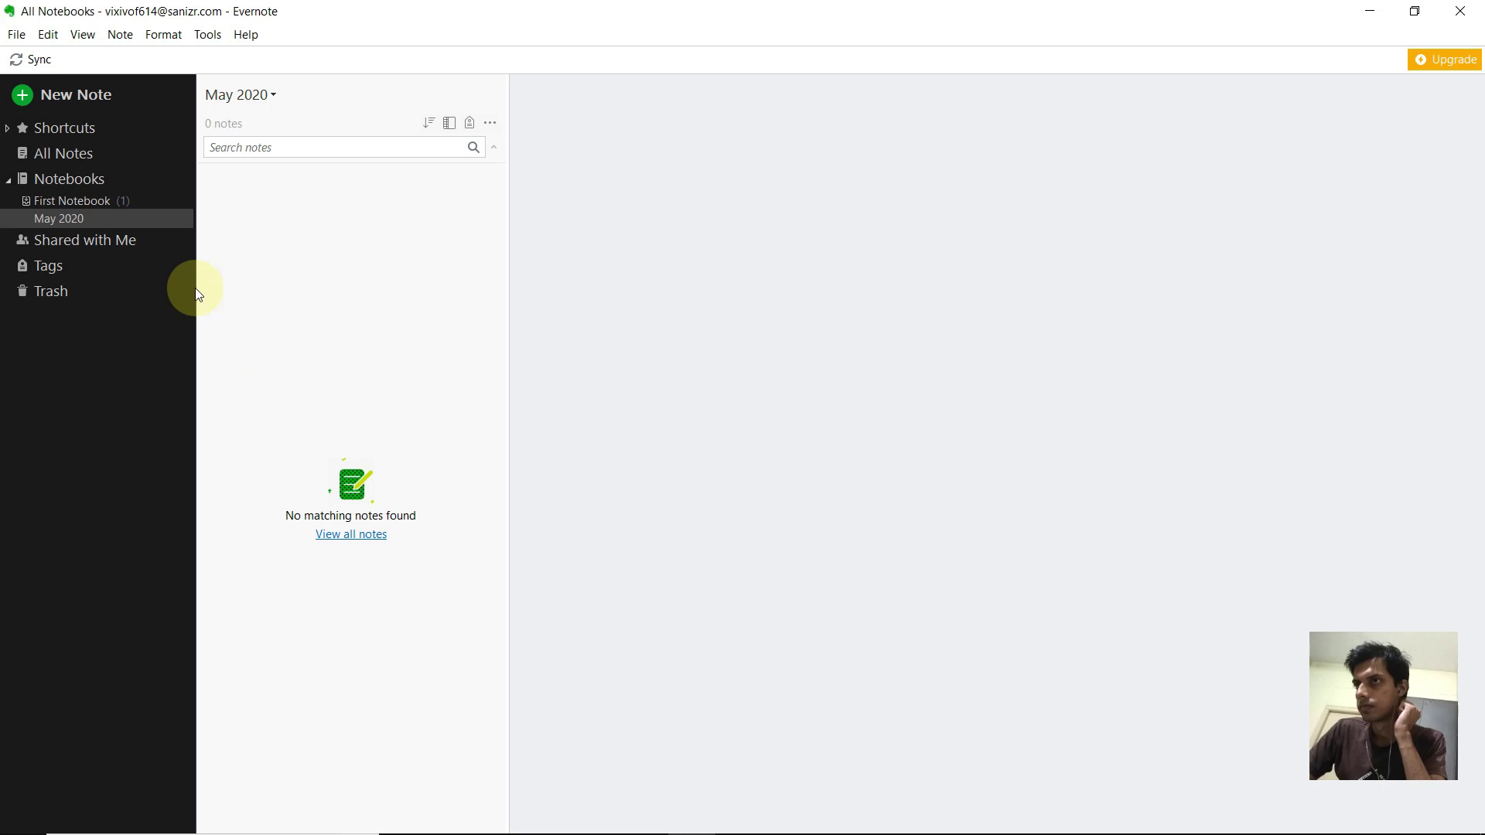
Create a notebook named June 2020.
left_click(89, 180)
right_click(90, 182)
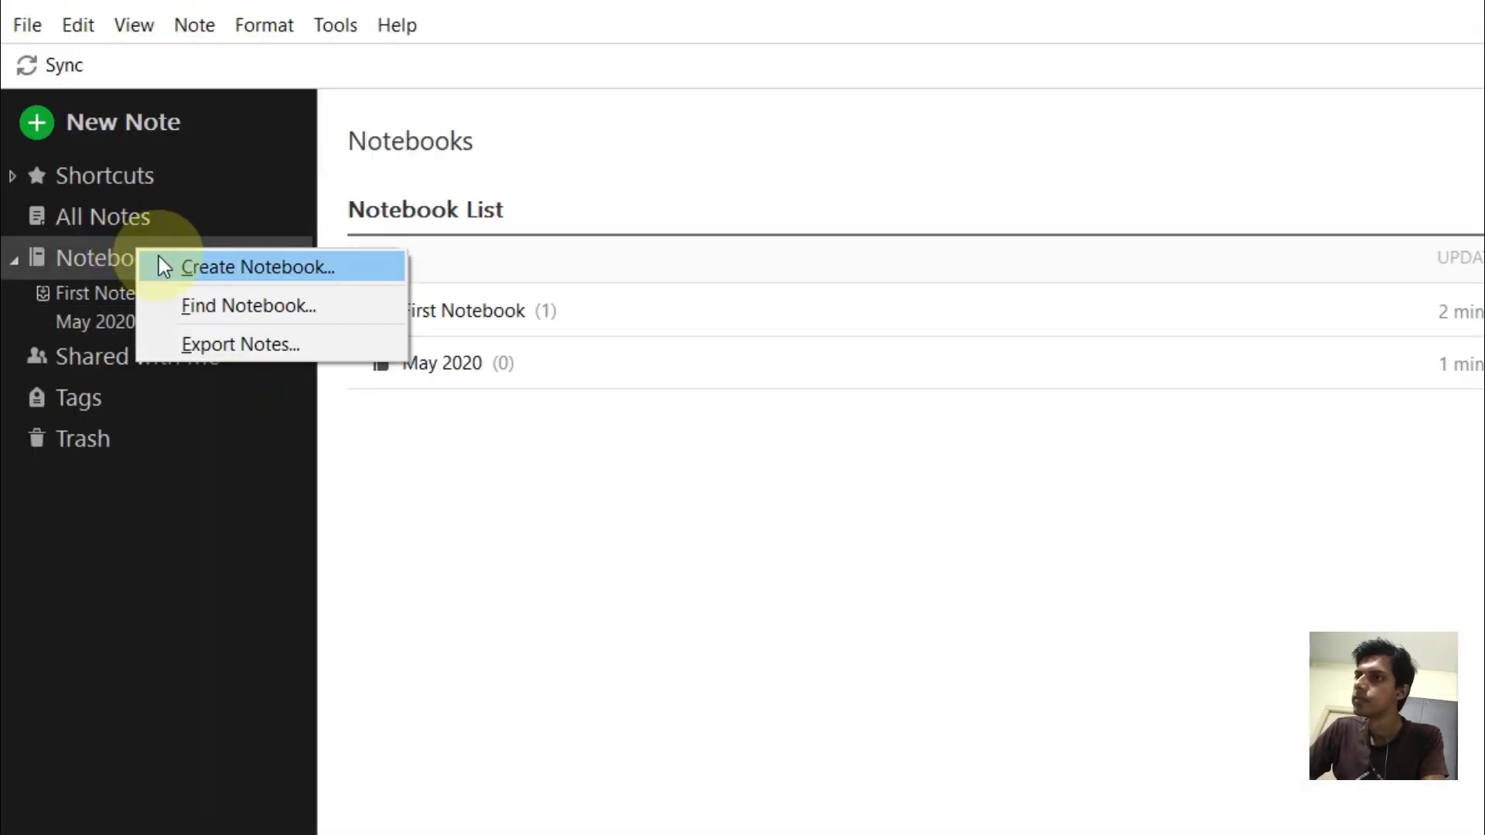
left_click(111, 183)
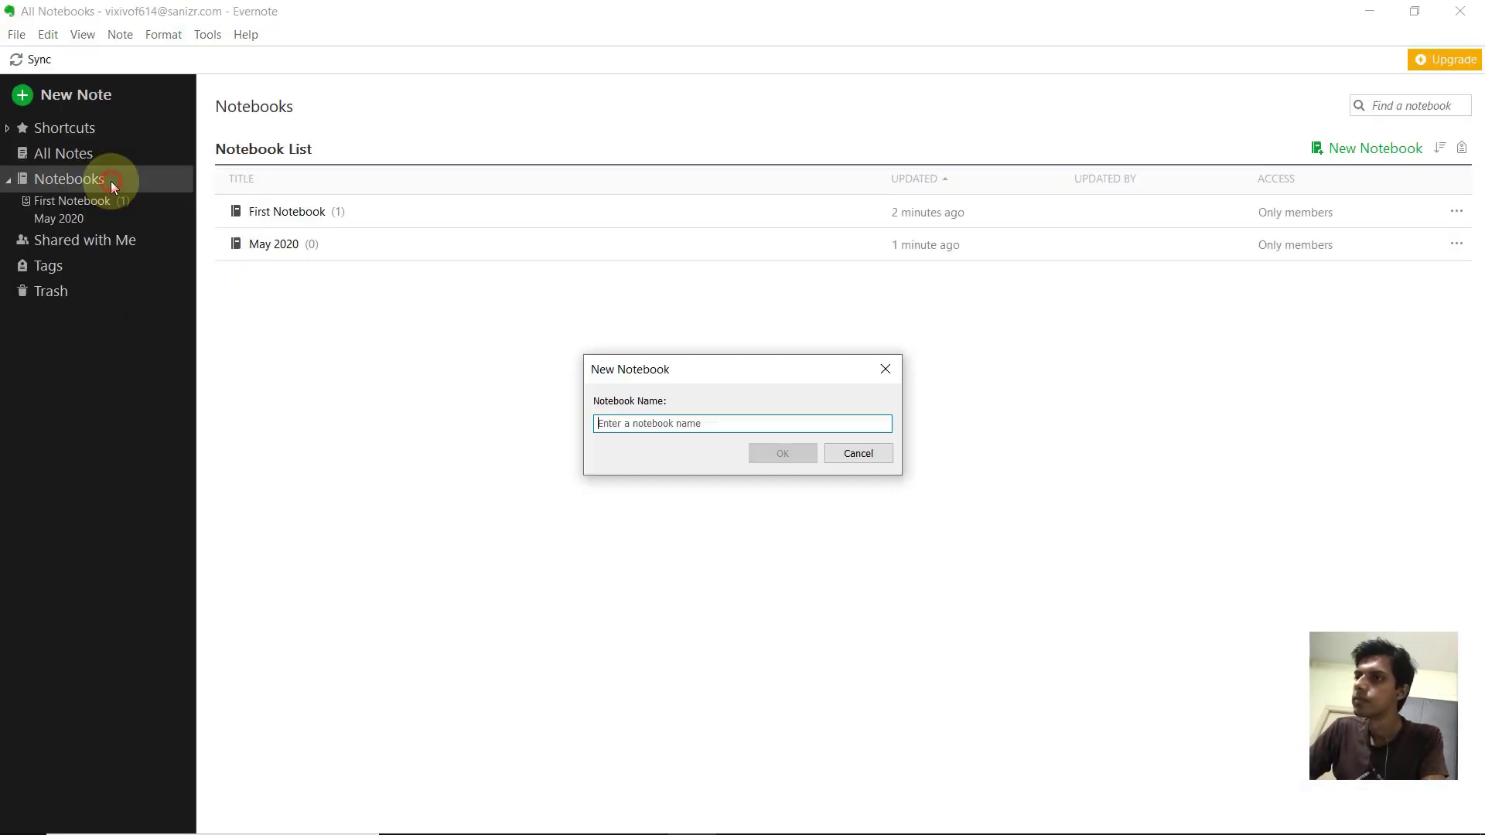
type("June 2")
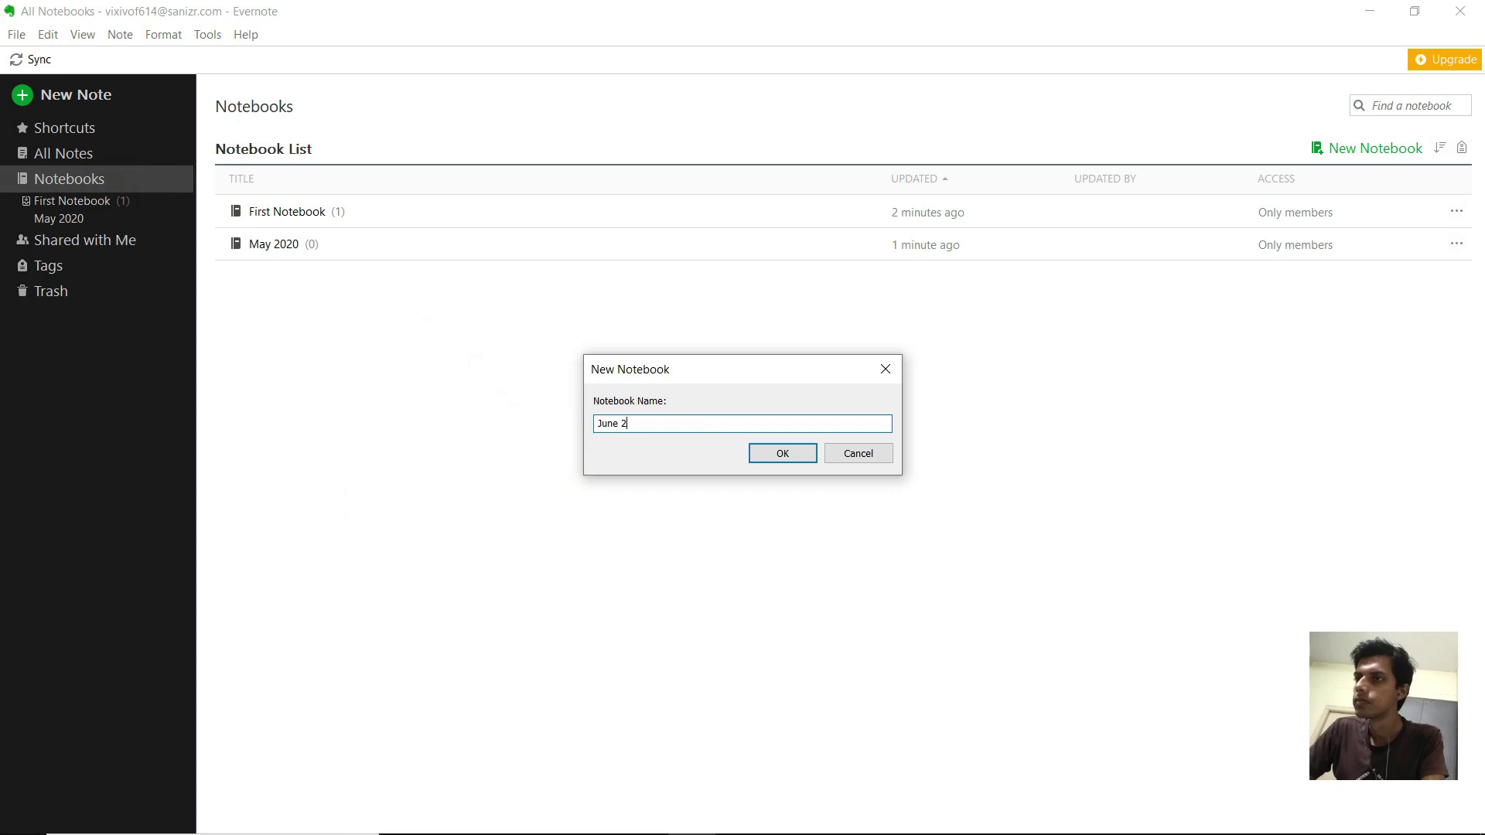
type("020")
key("Return")
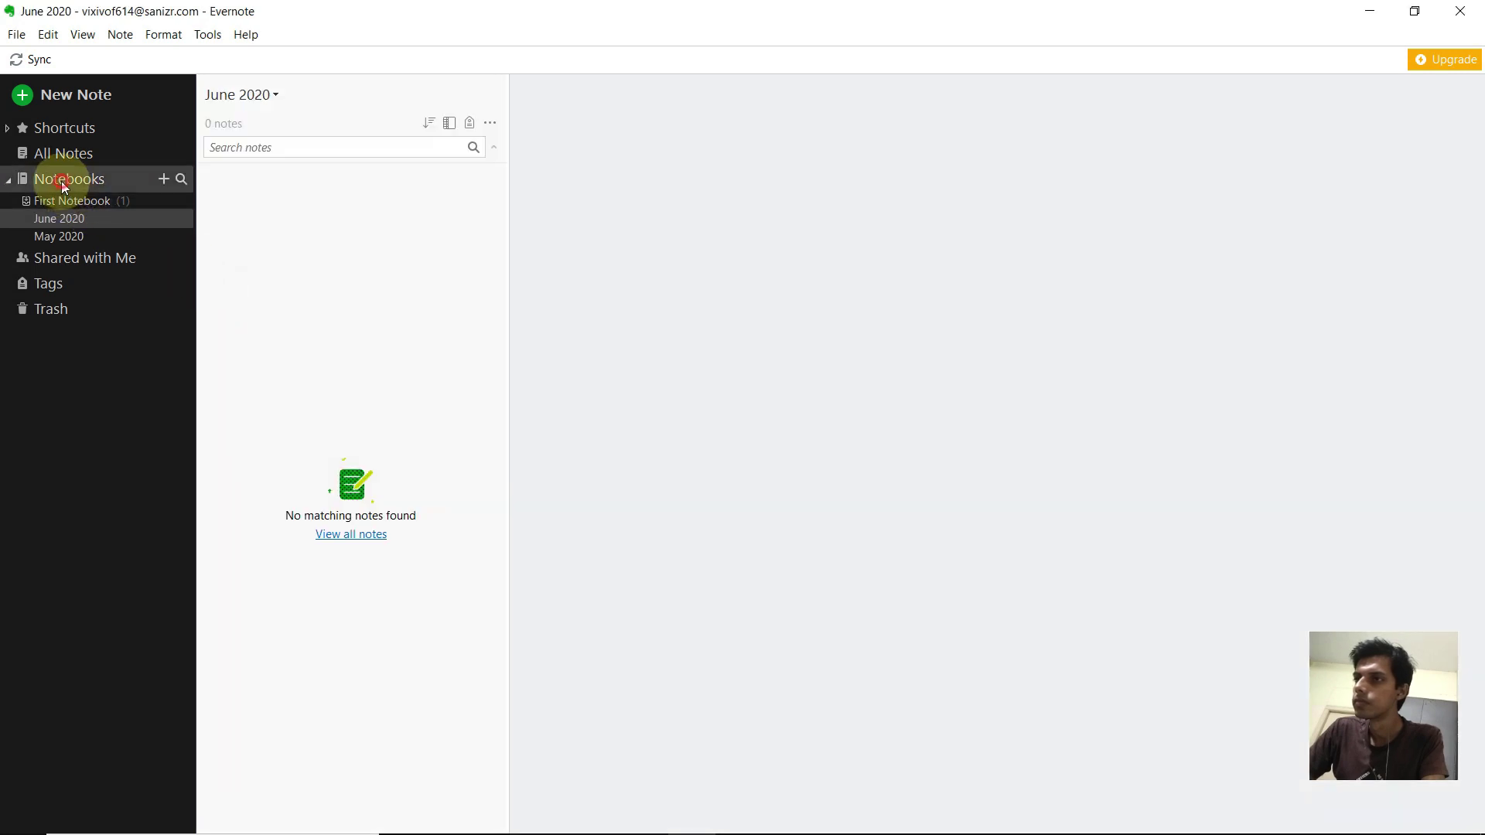
Create a notebook named July 2020.
left_click(66, 181)
right_click(67, 181)
left_click(132, 192)
type("July 2020")
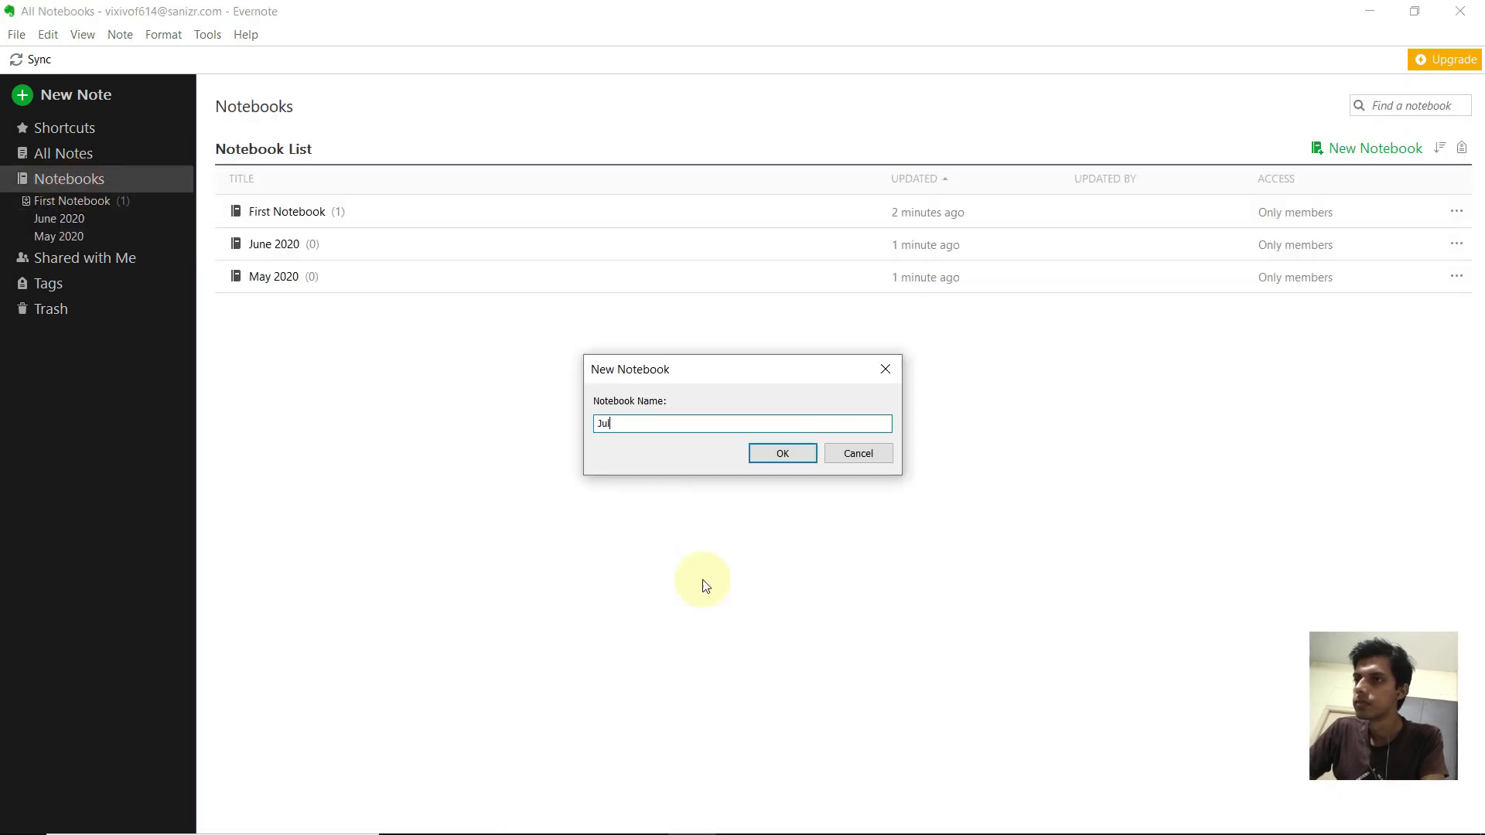
key("Return")
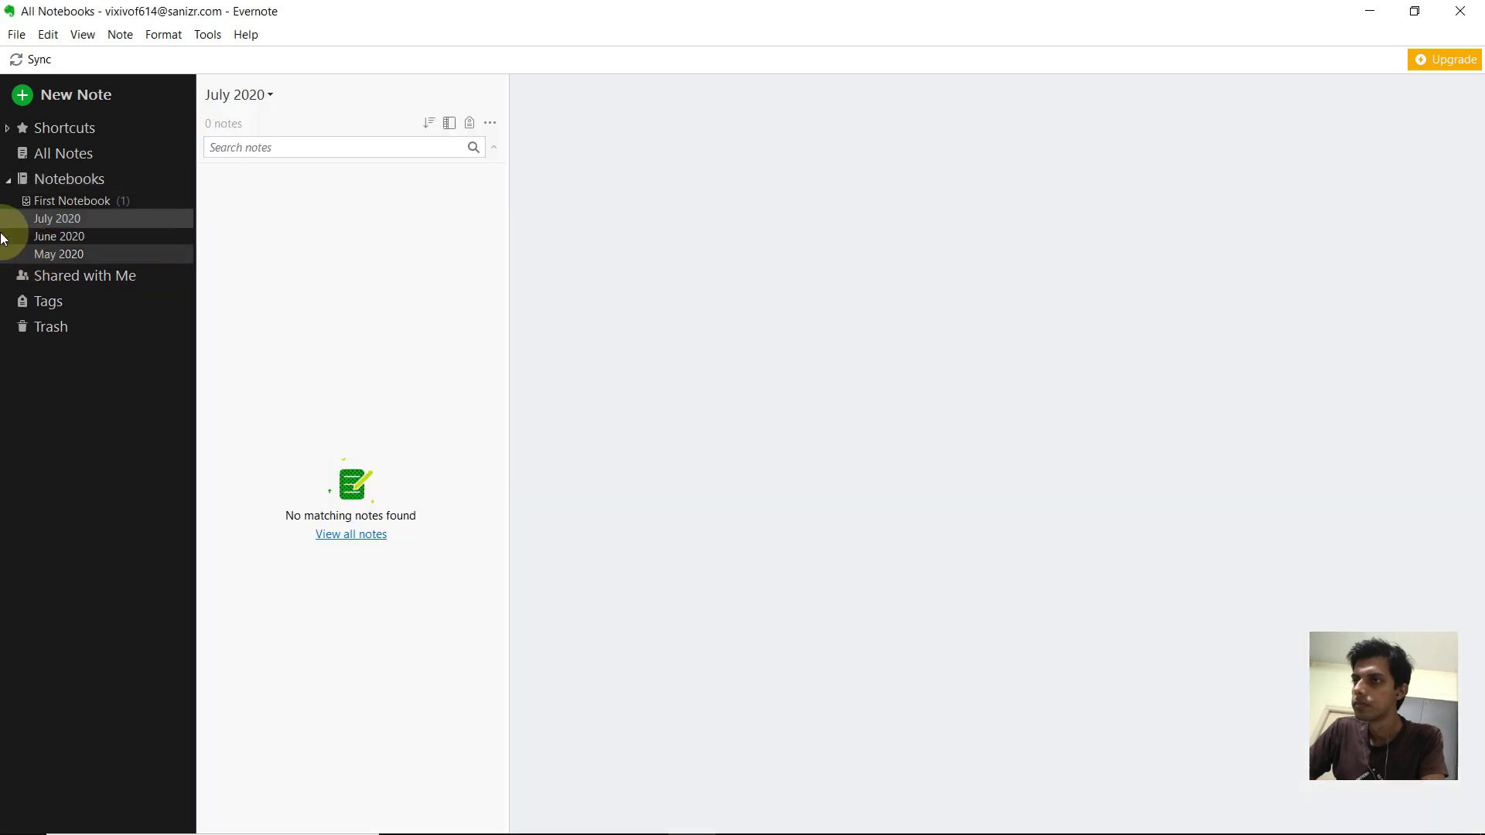
Create a notebook named Aug 2020.
left_click(78, 178)
right_click(85, 180)
left_click(97, 190)
type("Aug 2020")
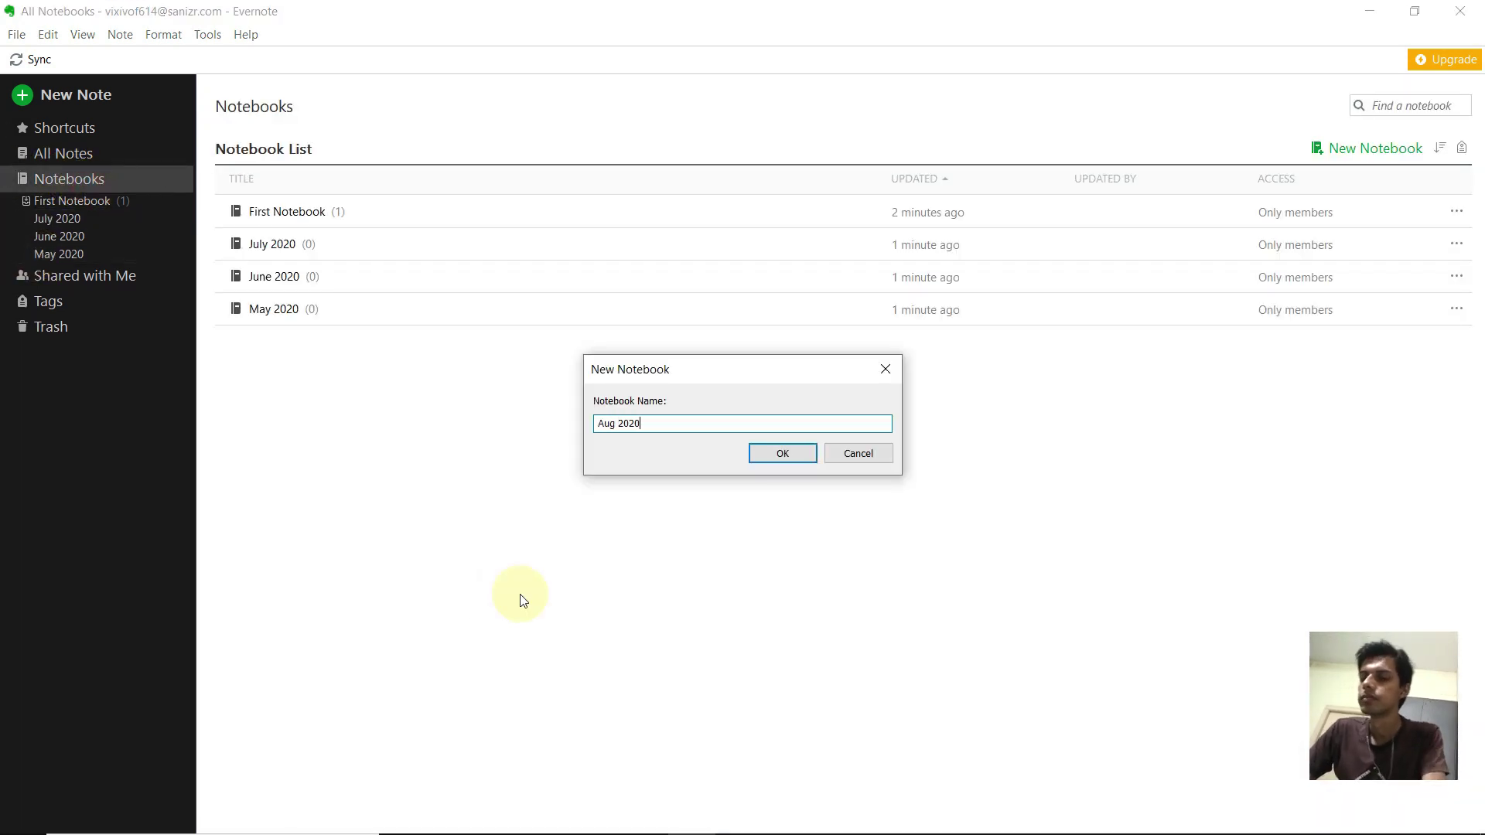
key("Return")
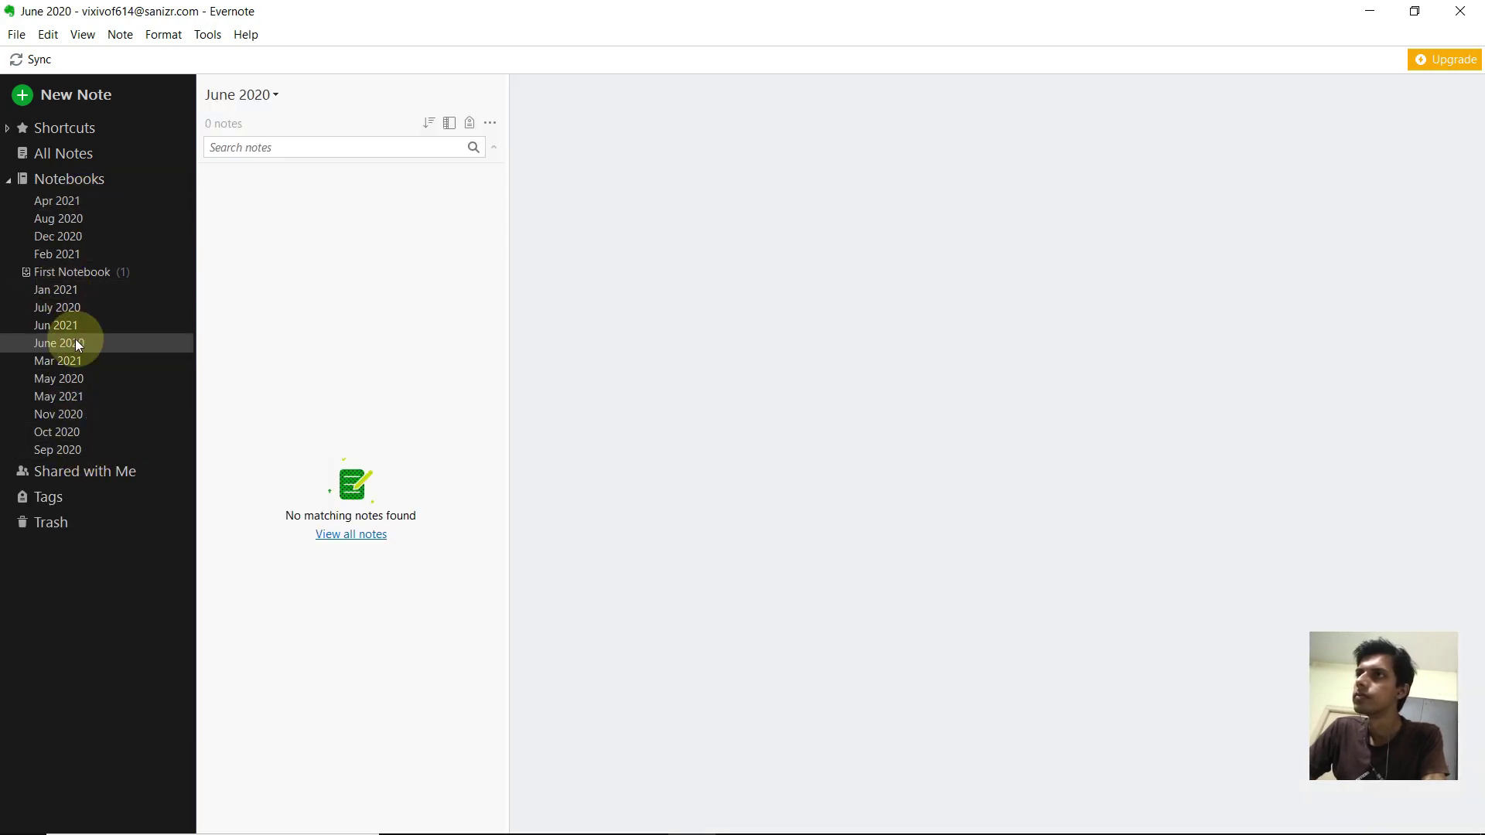
Check the Preliminary Examination Paper I topics in the CSE 2020 notification PDF and create an Indian History notebook in Evernote.
left_click(92, 275)
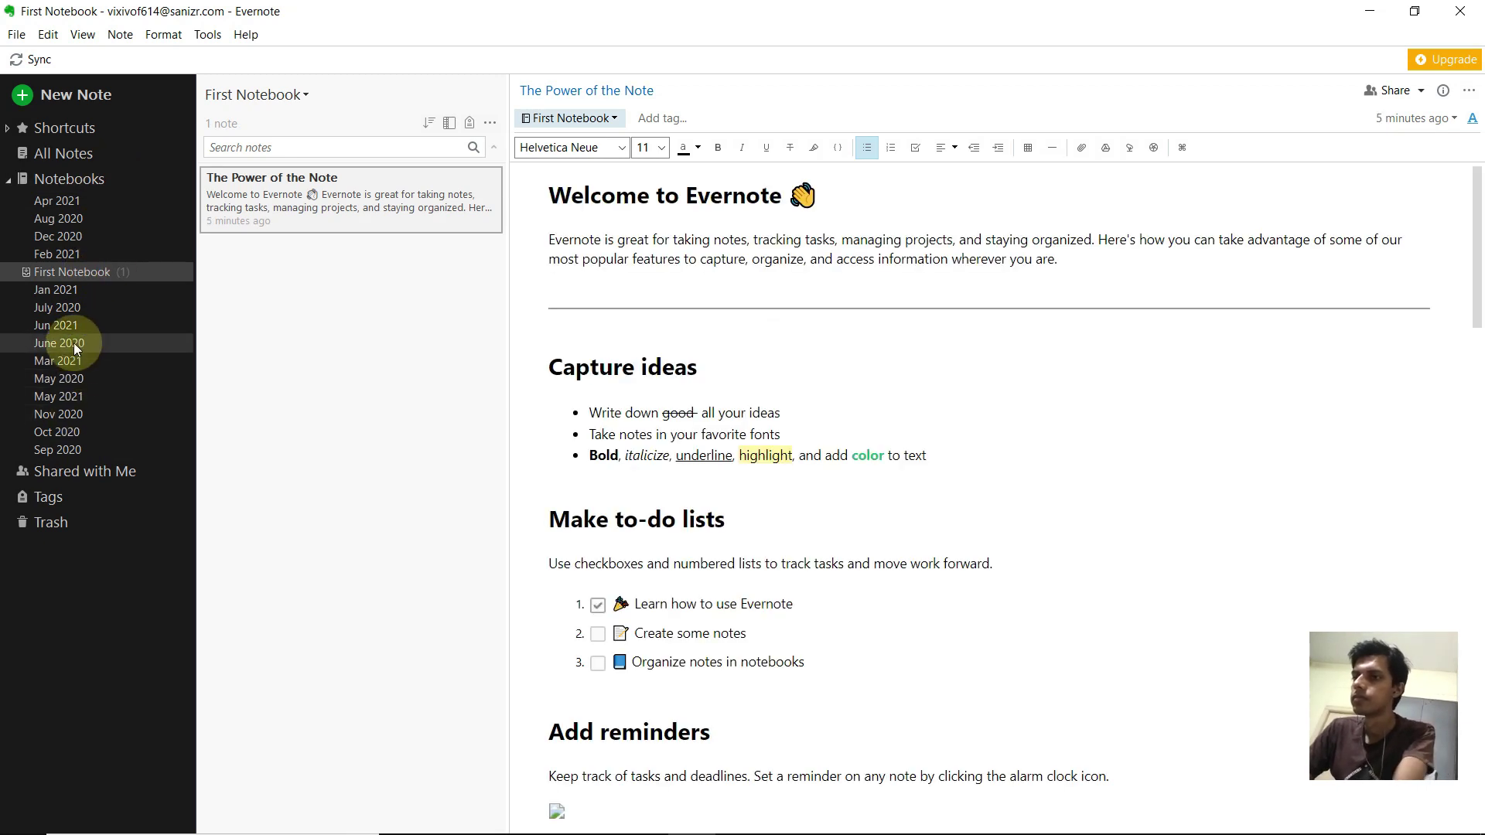
key("alt+Tab")
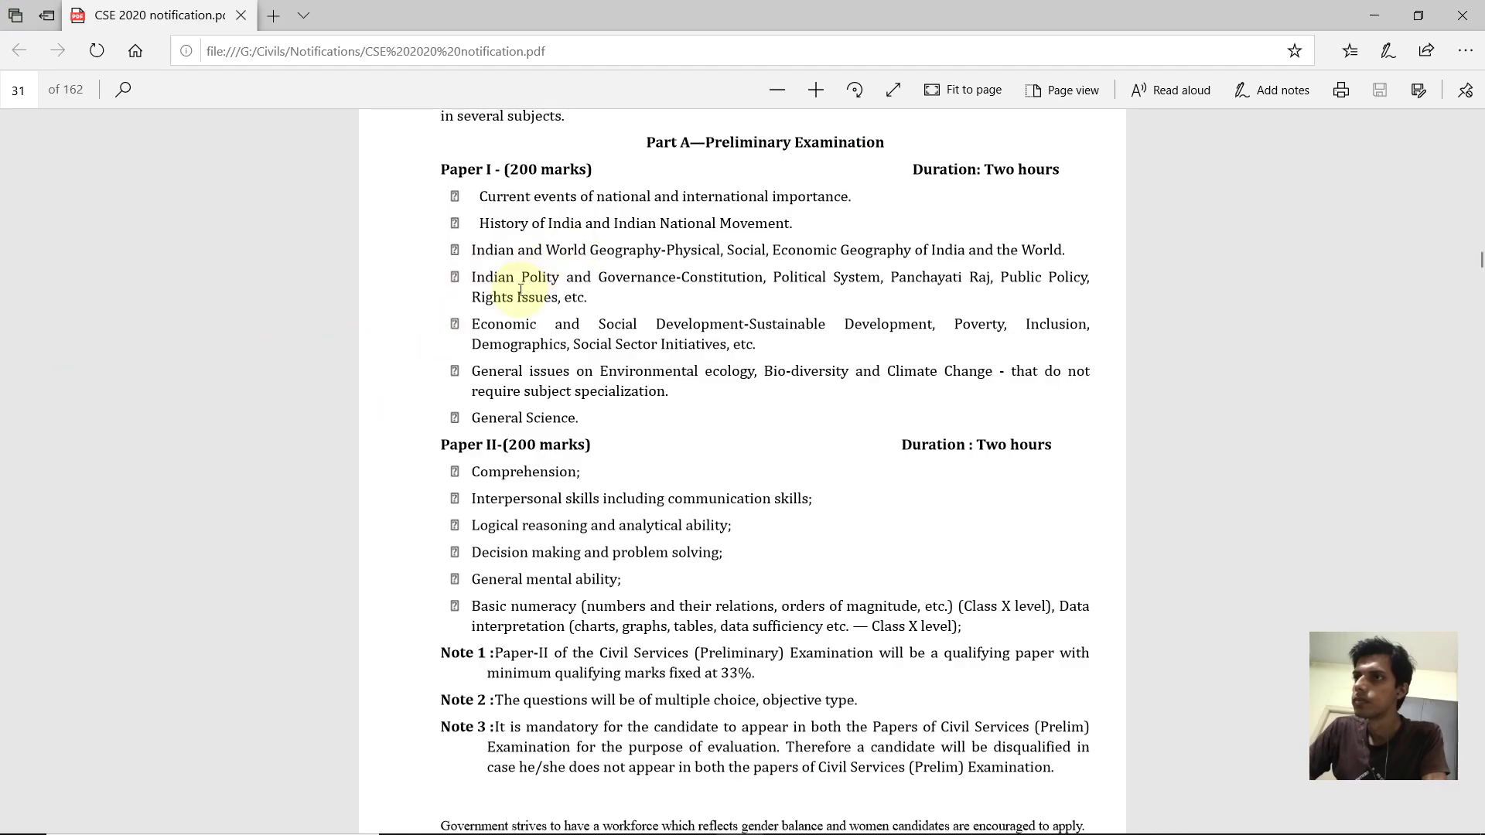
key("alt+Tab")
left_click(69, 360)
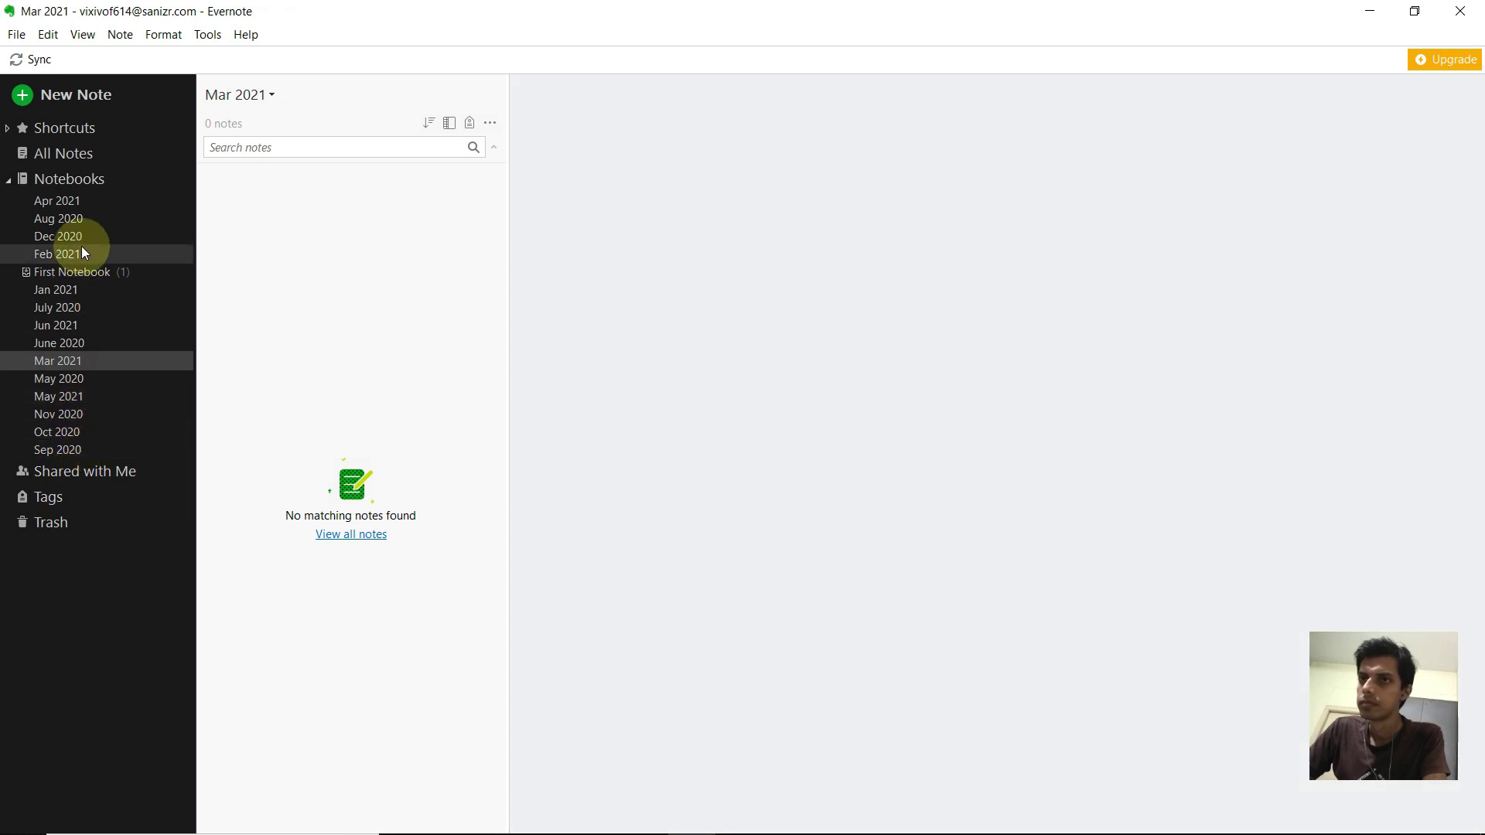
right_click(81, 257)
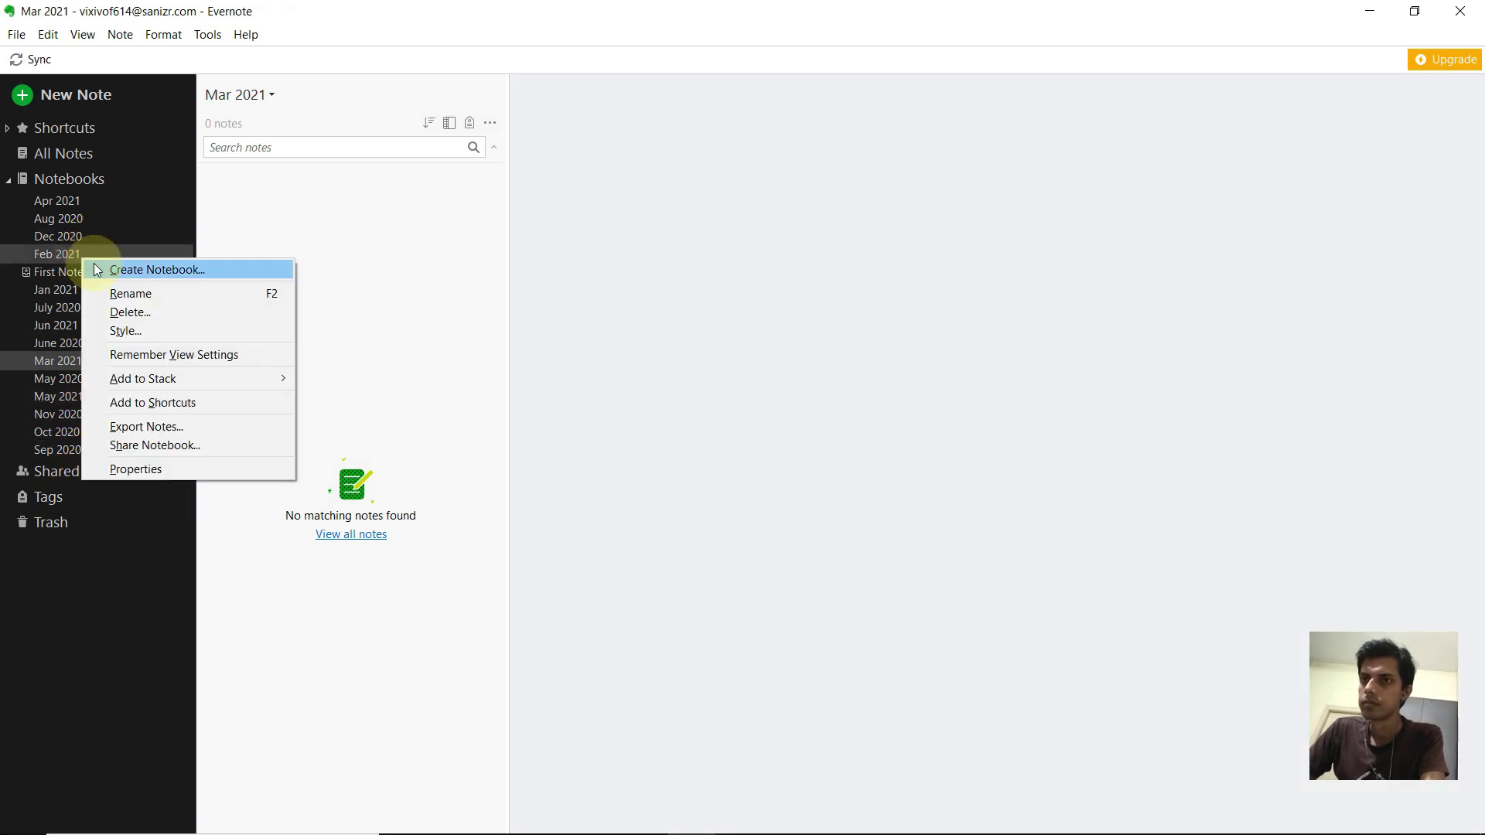
left_click(100, 272)
type("Indian His")
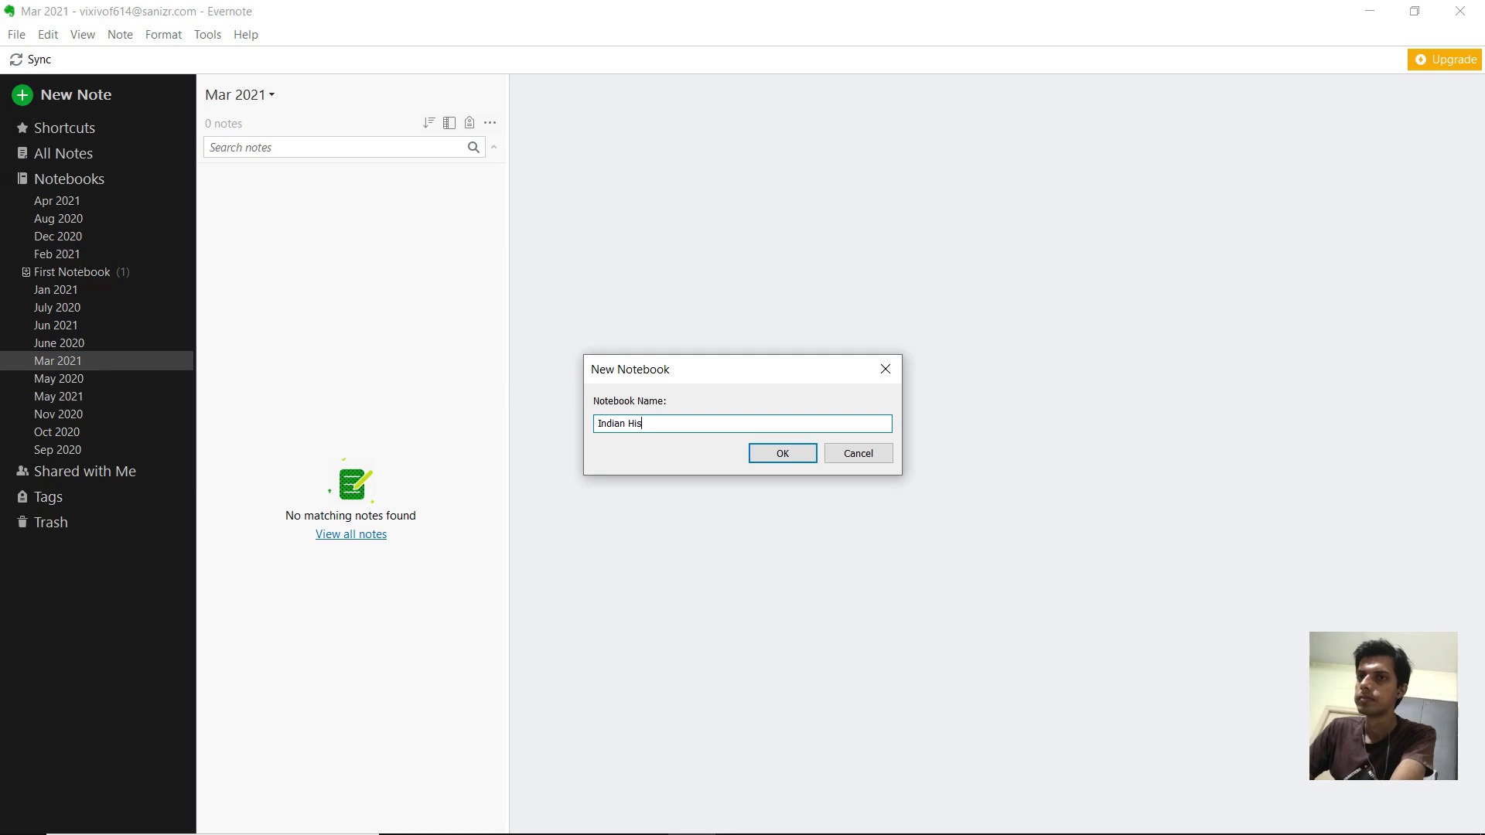
type("tory")
key("Return")
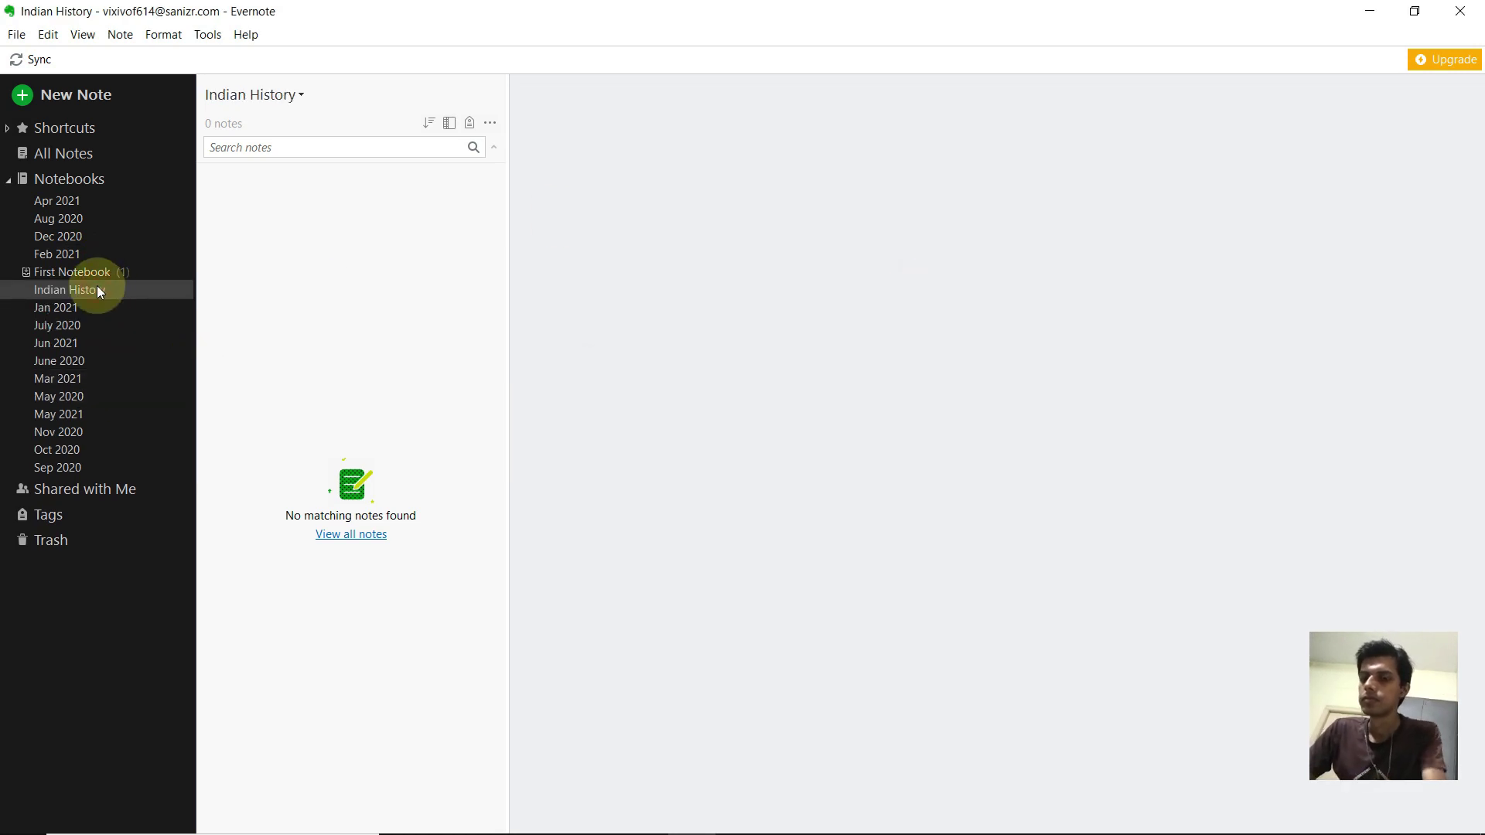
Look up the next Paper I topic in the syllabus PDF and create a Geography notebook in Evernote.
key("alt+Tab")
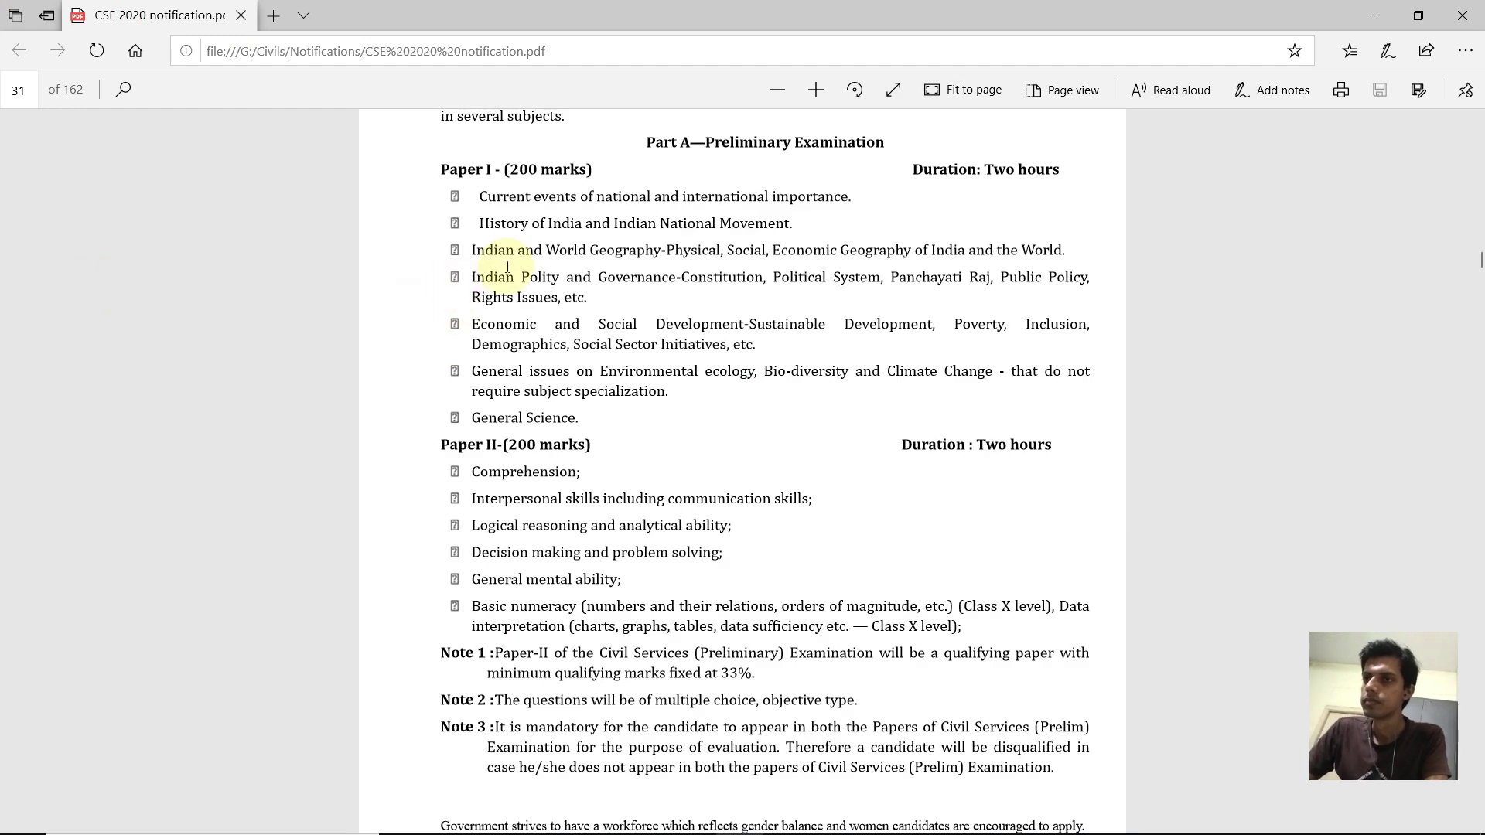
key("alt+Tab")
right_click(68, 295)
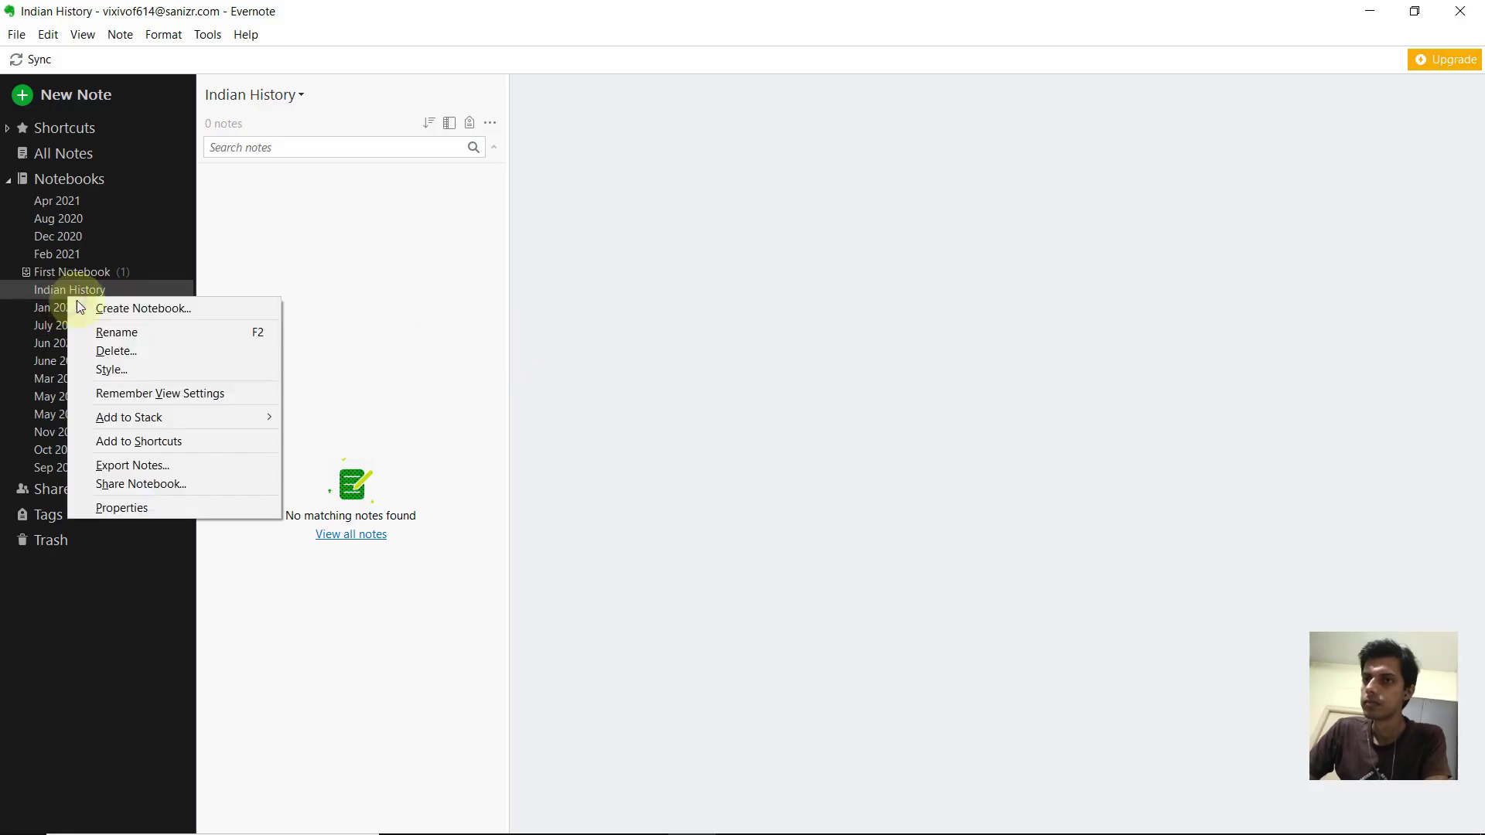
left_click(89, 313)
type("Geogra")
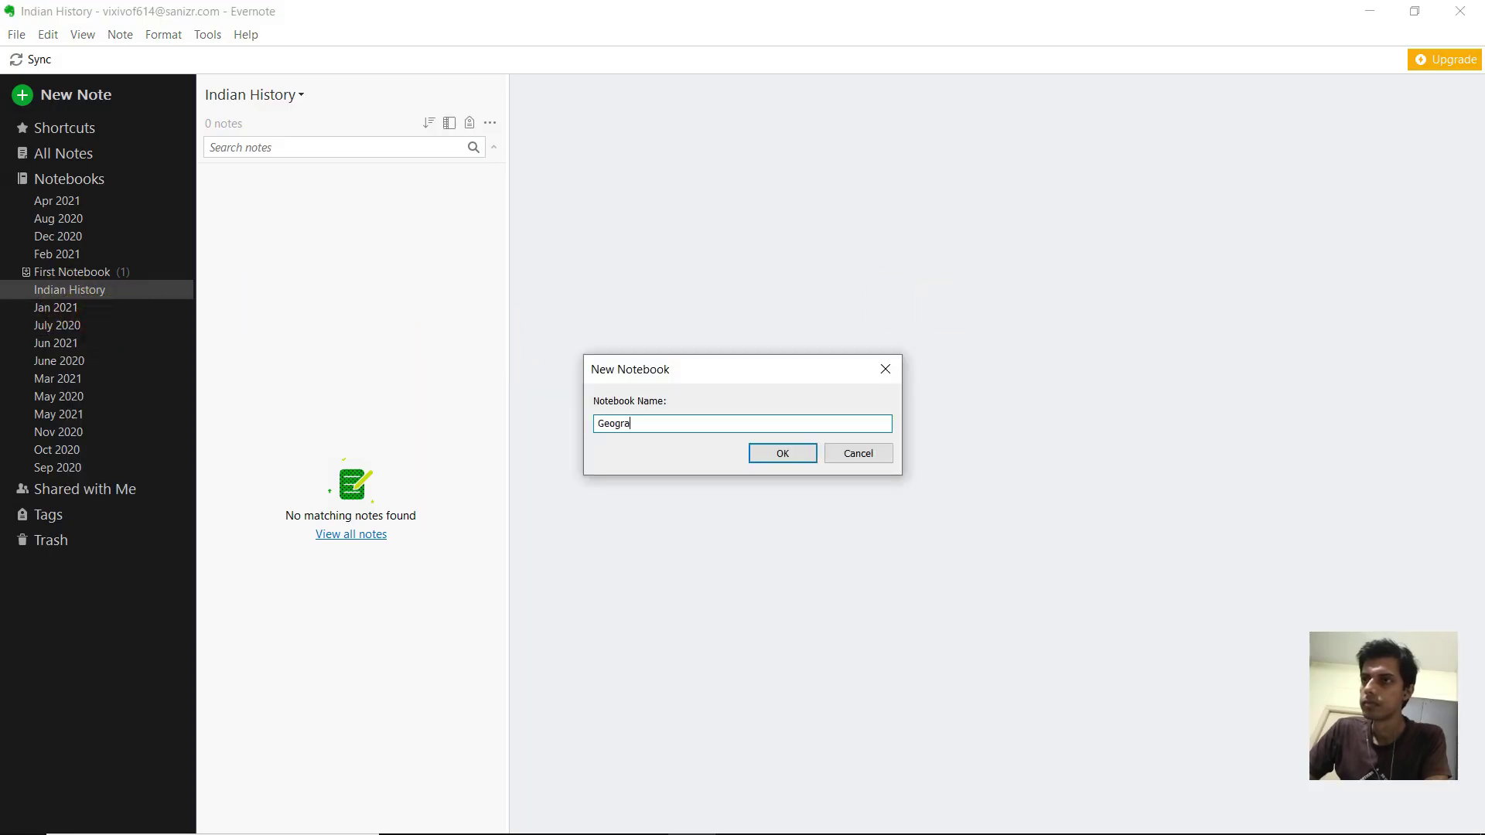
type("phy")
key("Return")
Create a notebook named Polity.
right_click(109, 291)
left_click(125, 309)
type("Polity")
key("Return")
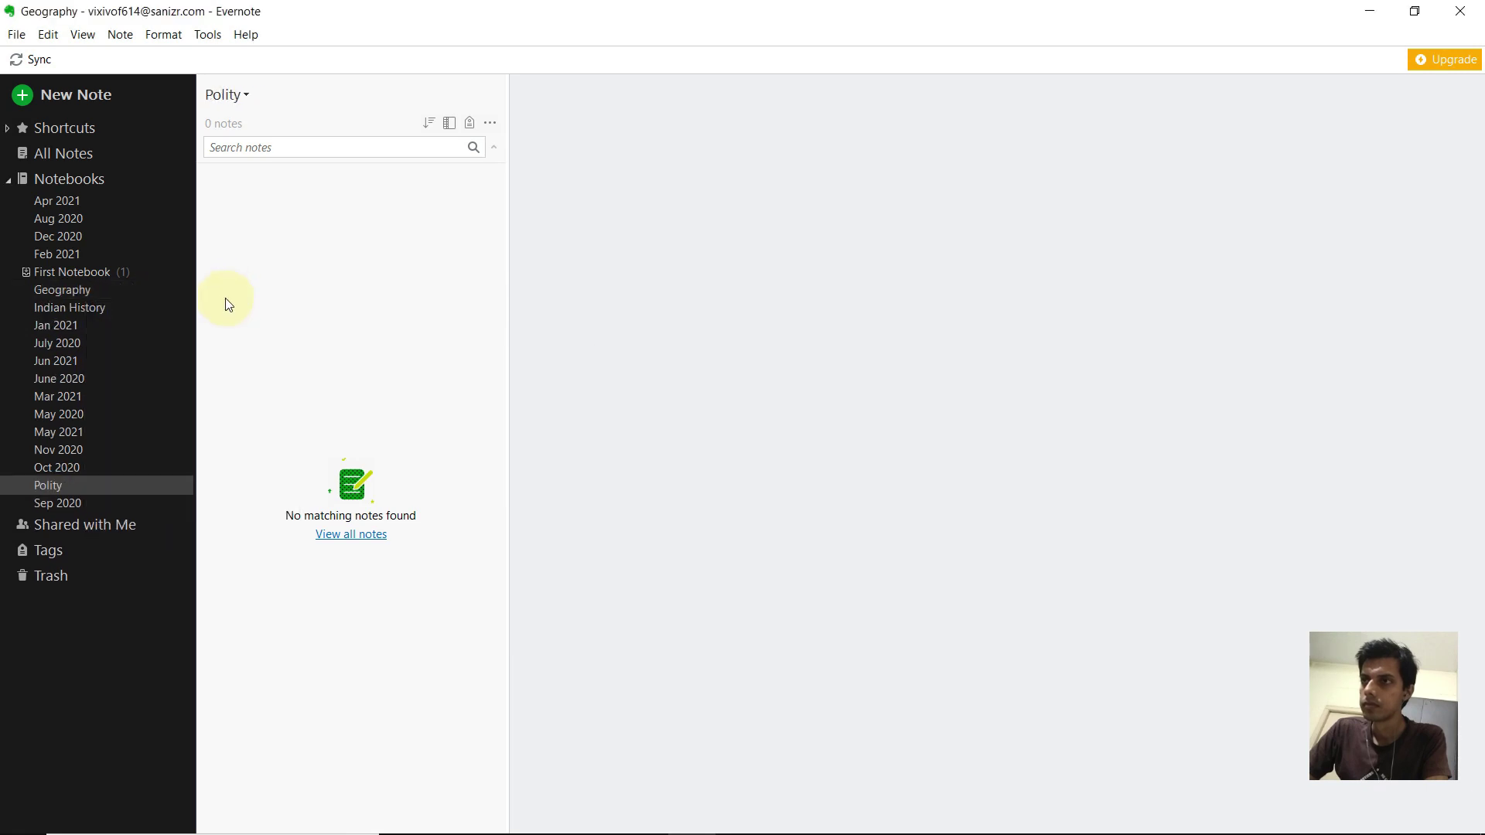
Create a notebook named Economic Issues for the economic and social development part of the syllabus.
key("alt+Tab")
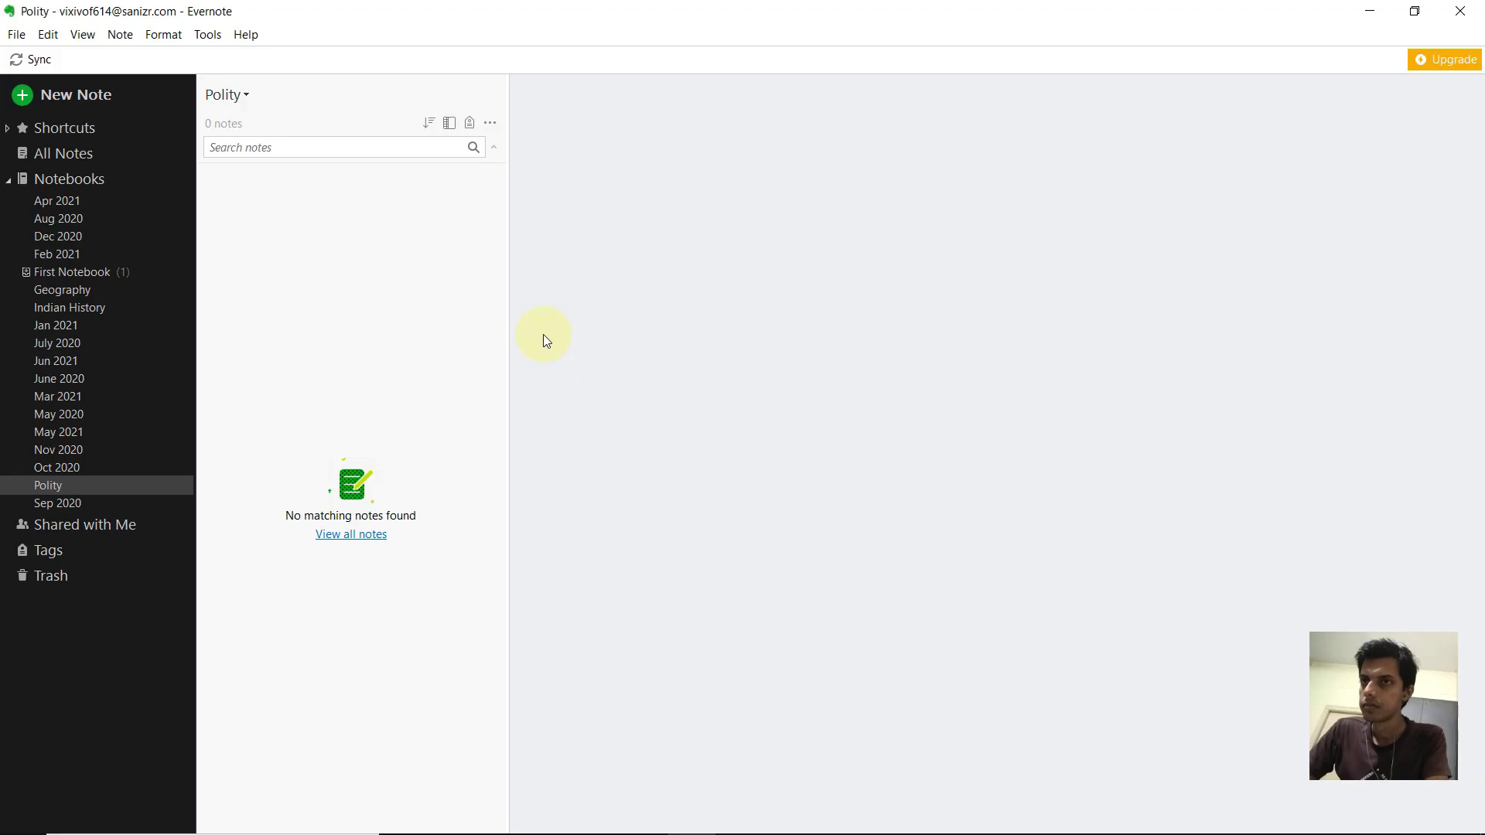
left_click(34, 341)
right_click(35, 342)
left_click(75, 356)
type("Economic Issues")
key("Return")
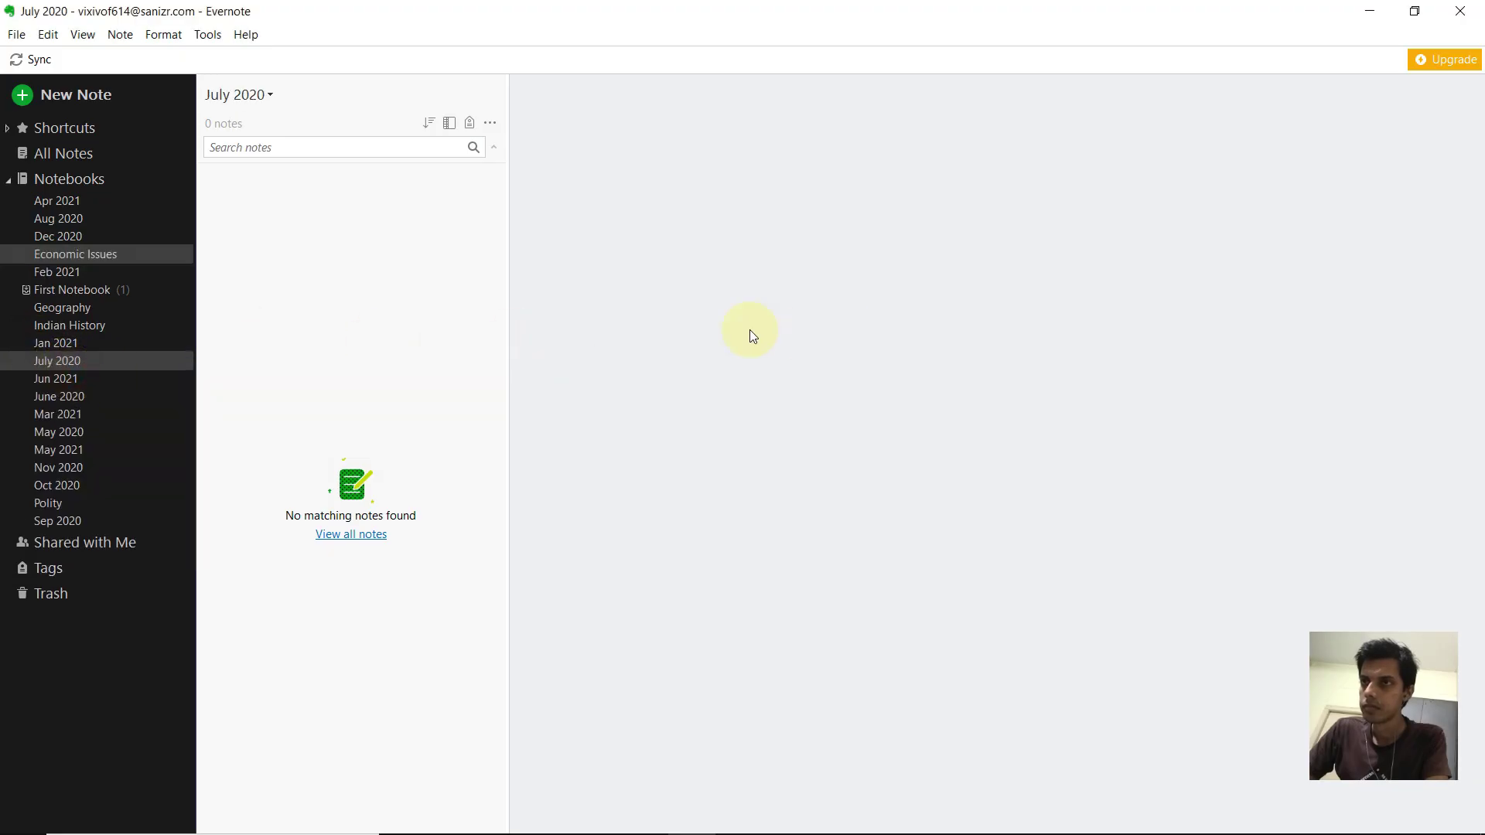
Create a notebook named Sustainable development.
right_click(49, 372)
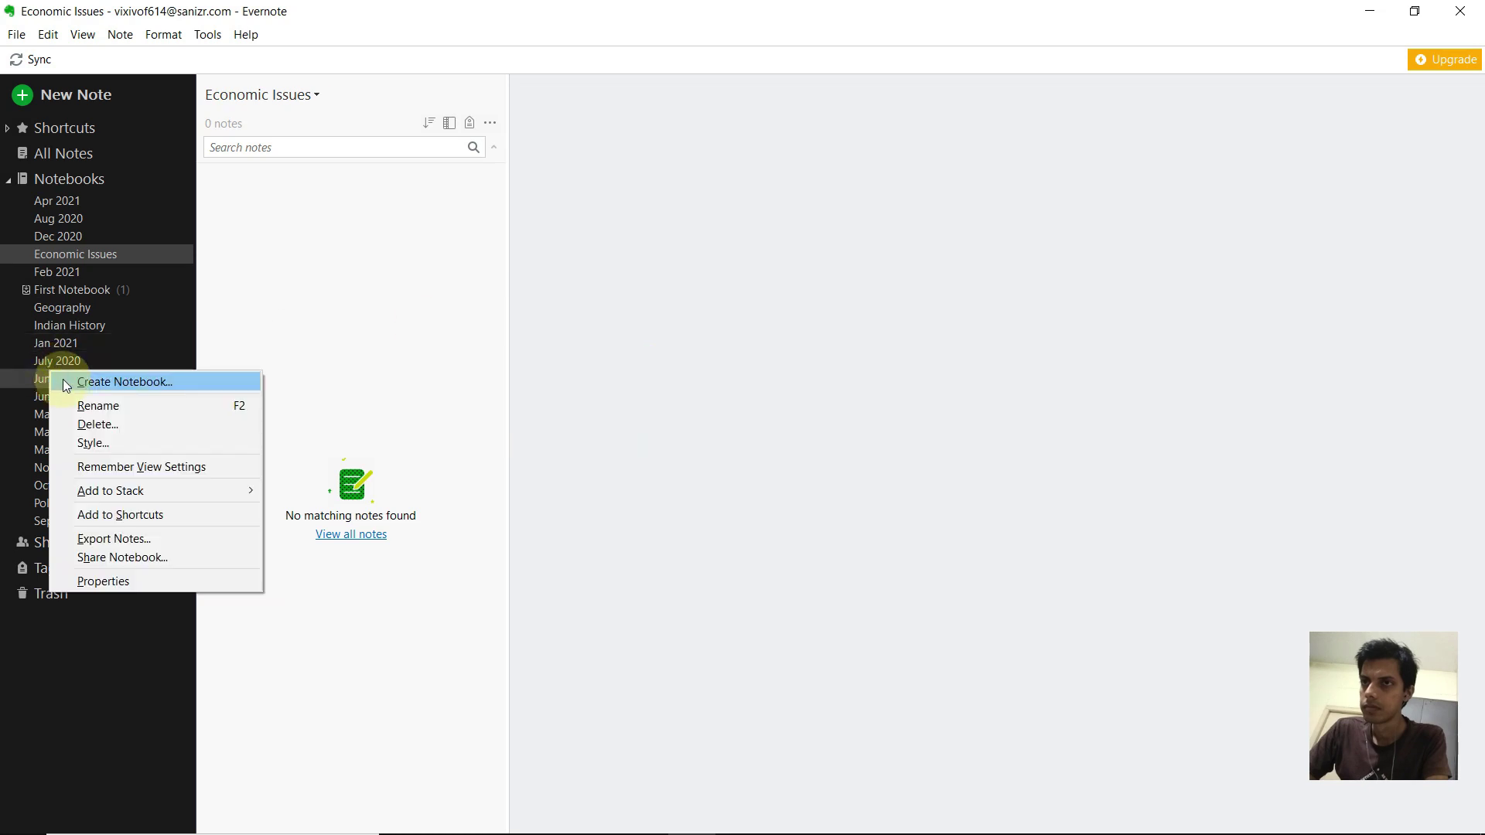
left_click(63, 379)
type("Sustainable develop")
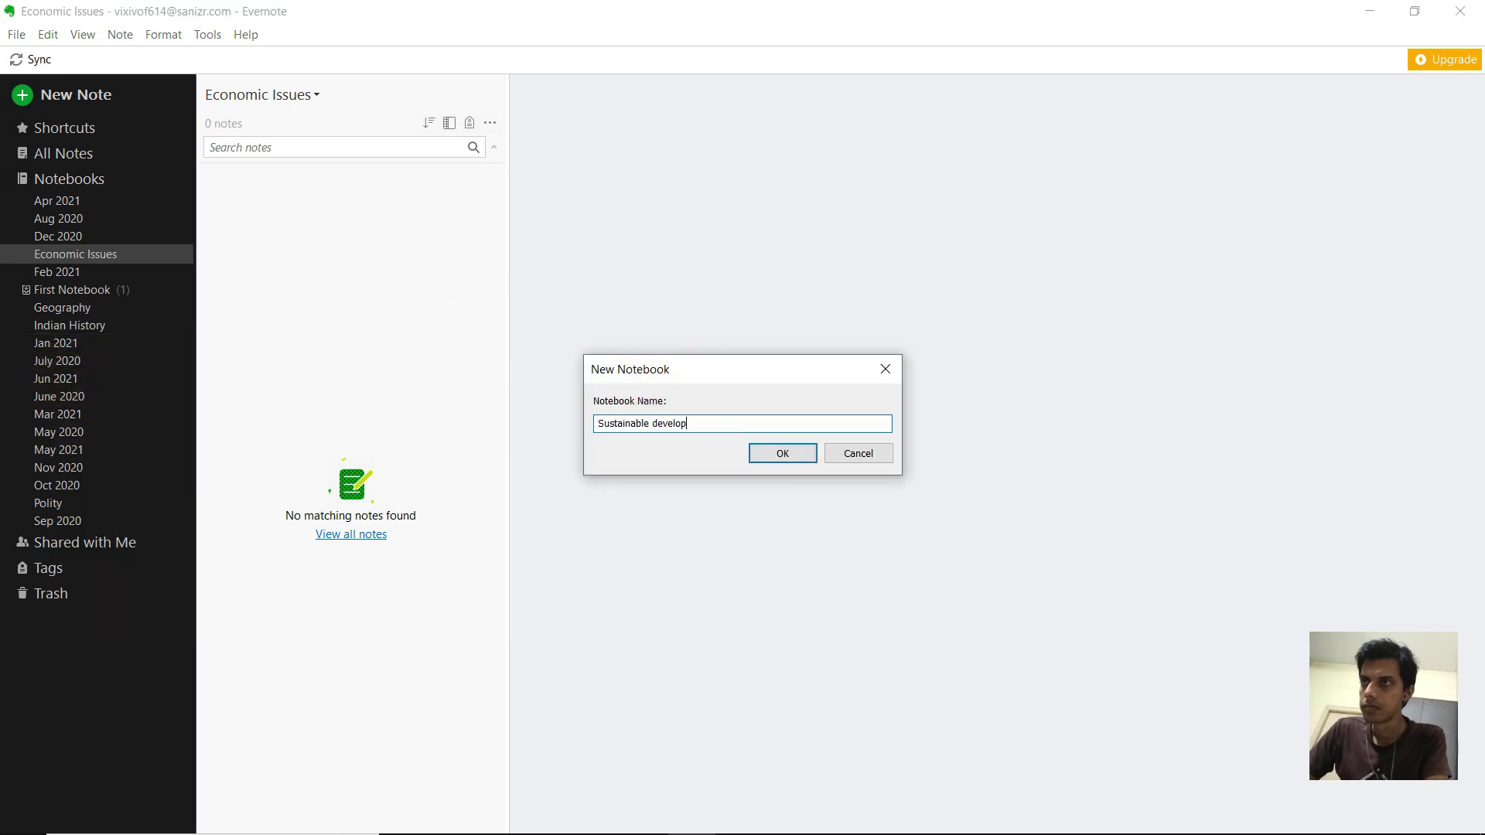
type("ment")
key("Return")
Check the environmental ecology topic in the syllabus PDF and create an Environment notebook in Evernote.
key("alt+Tab")
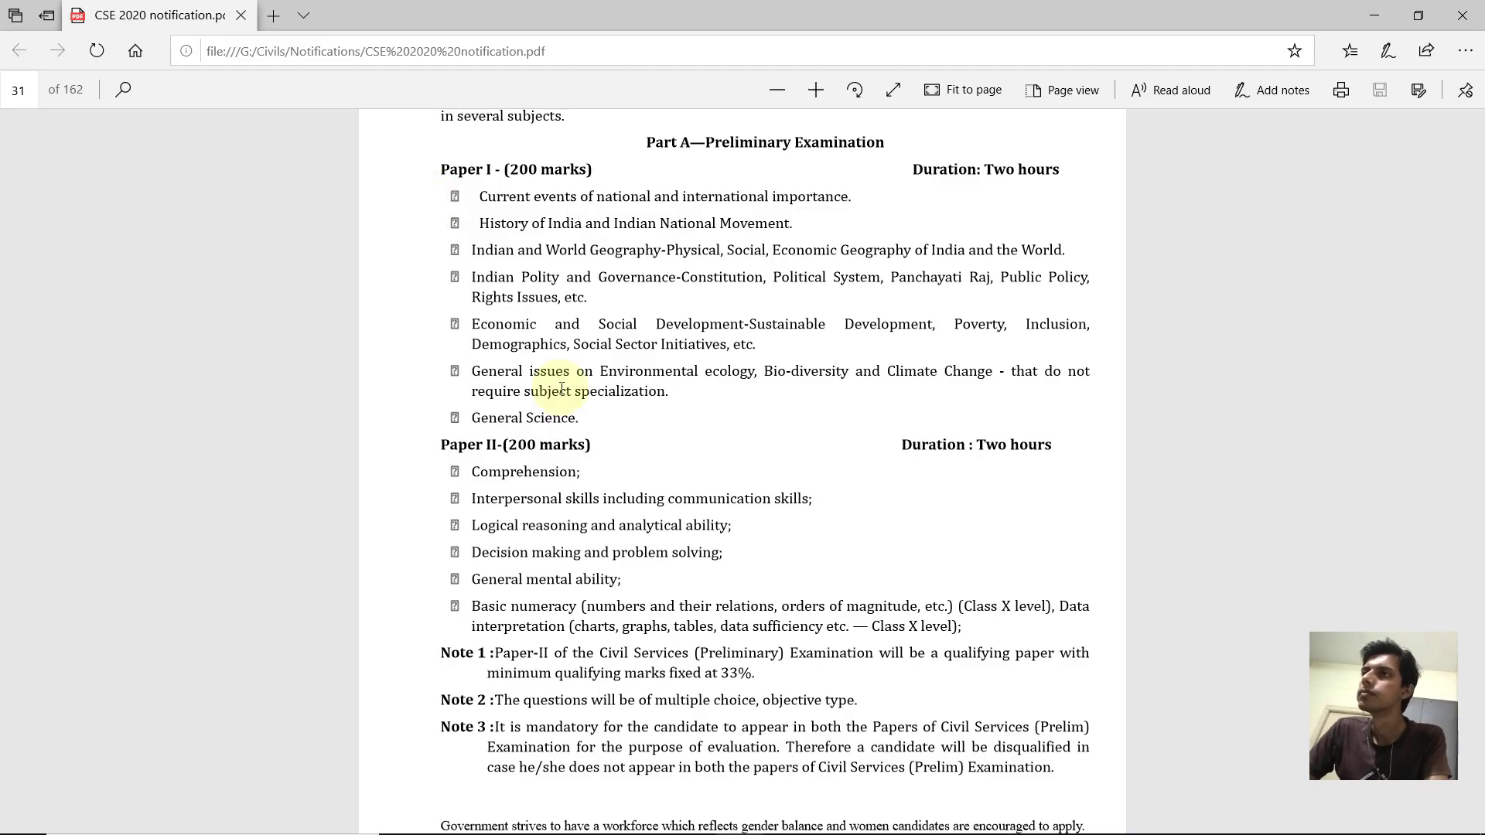
key("alt+Tab")
right_click(109, 345)
left_click(132, 357)
type("Environment")
key("Return")
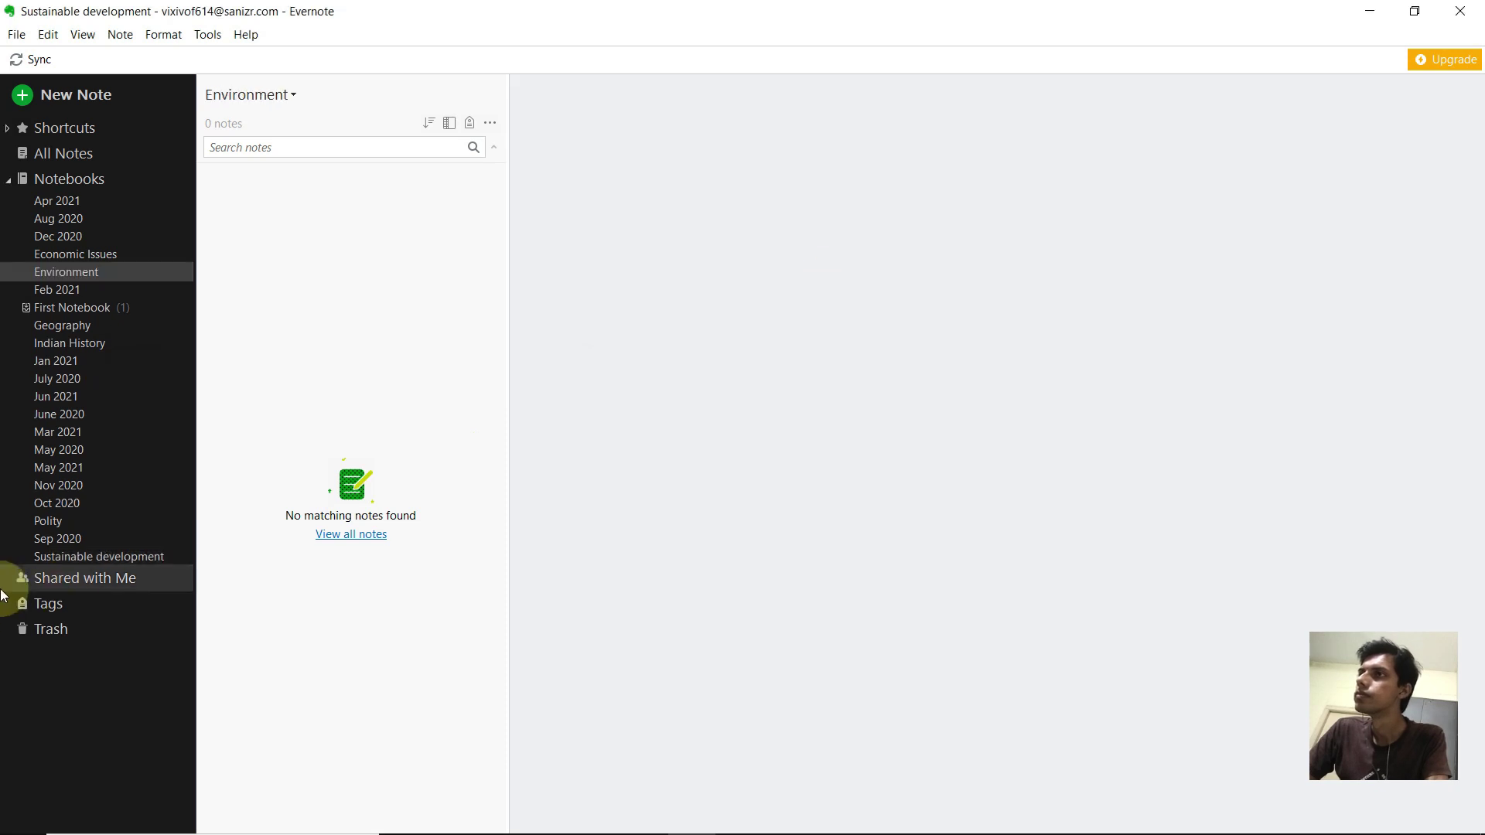
Create a notebook named General Science.
right_click(99, 430)
left_click(127, 443)
type("General Science")
key("Return")
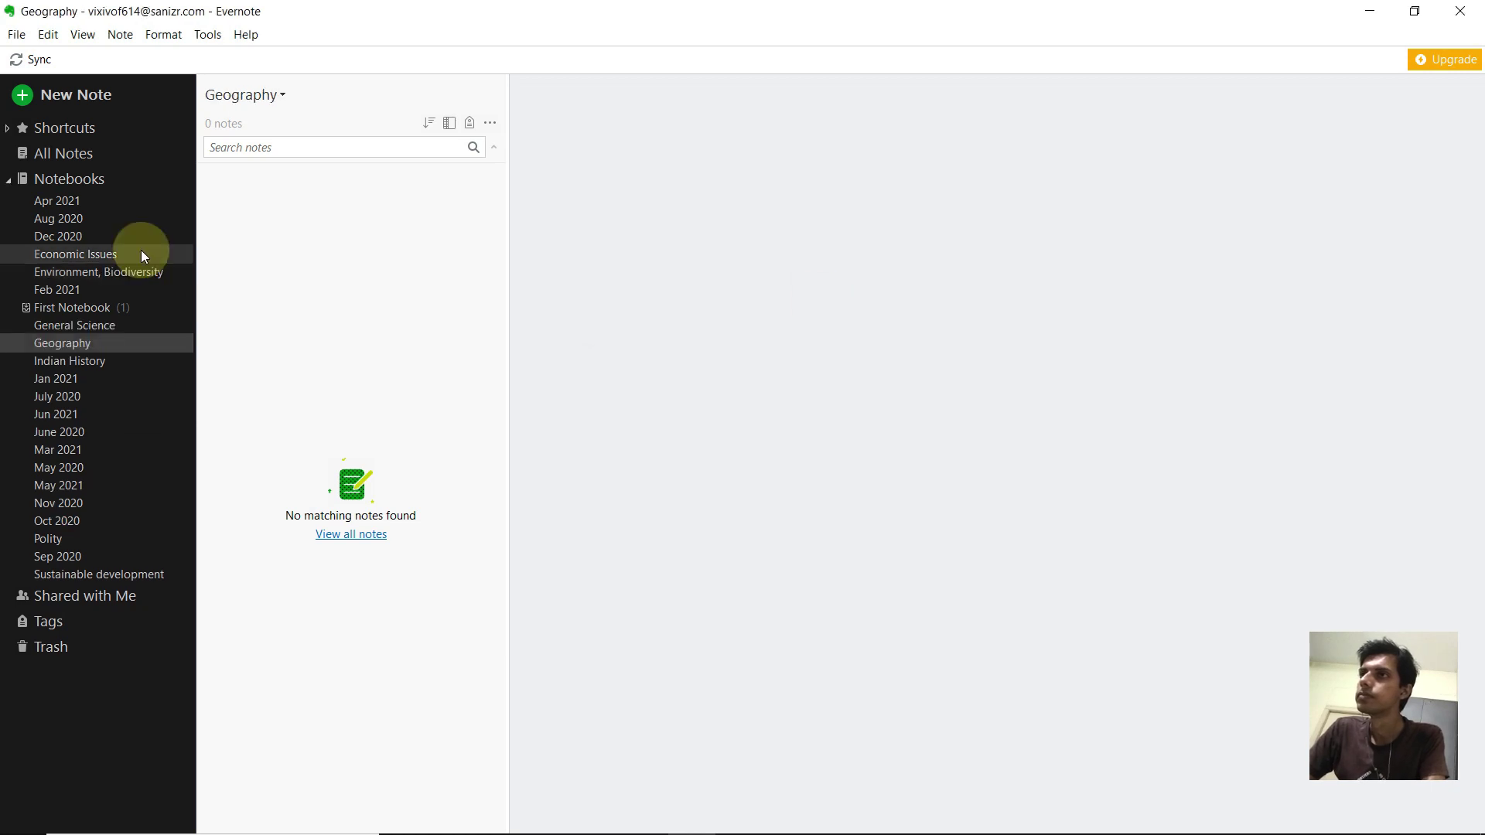
Review the Preliminary Examination Paper I and Paper II topics in the CSE 2020 notification PDF and return to Evernote.
key("alt+Tab")
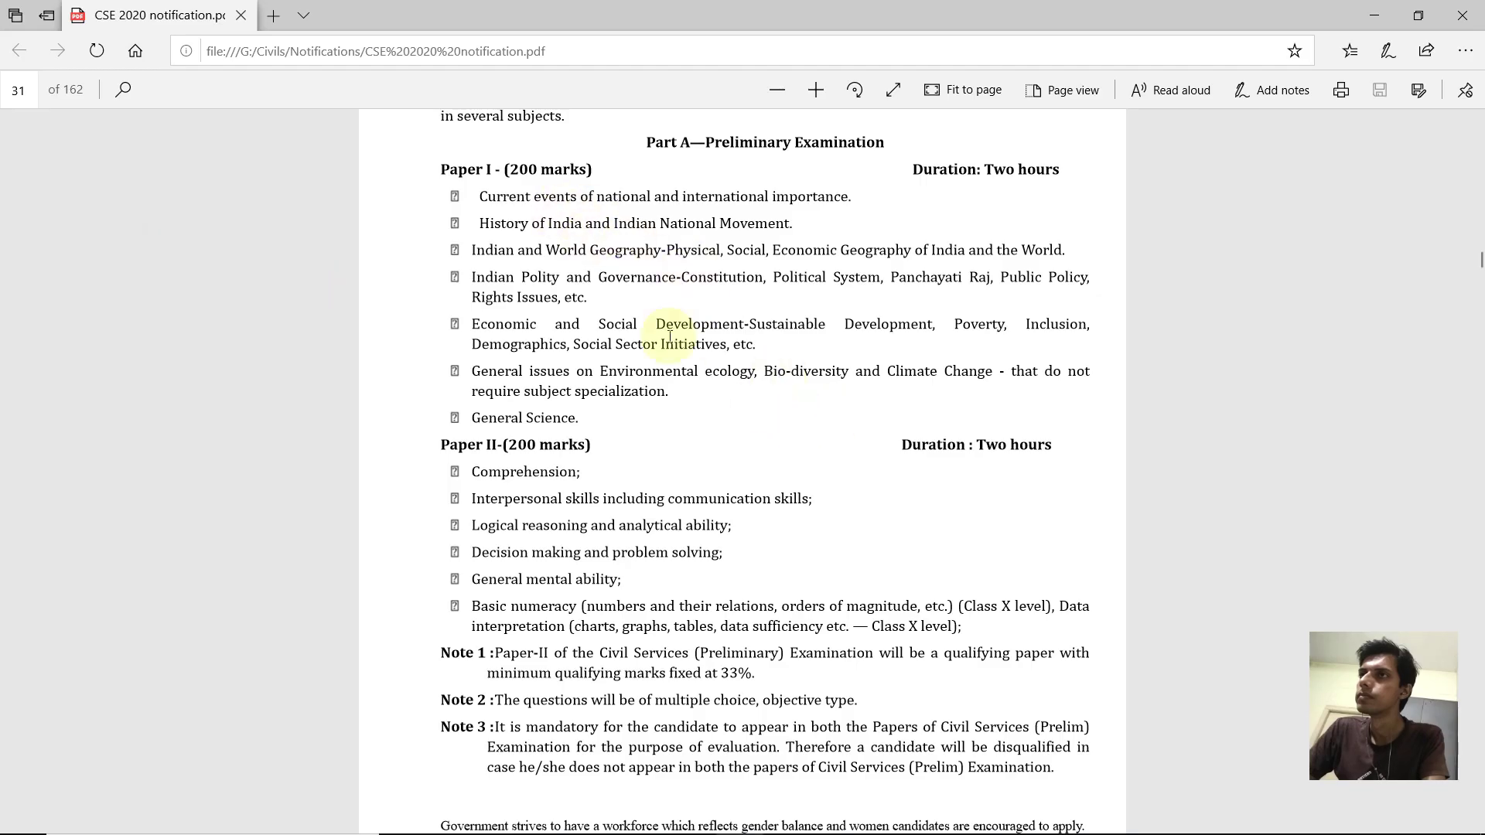
scroll(652, 361, "up", 1)
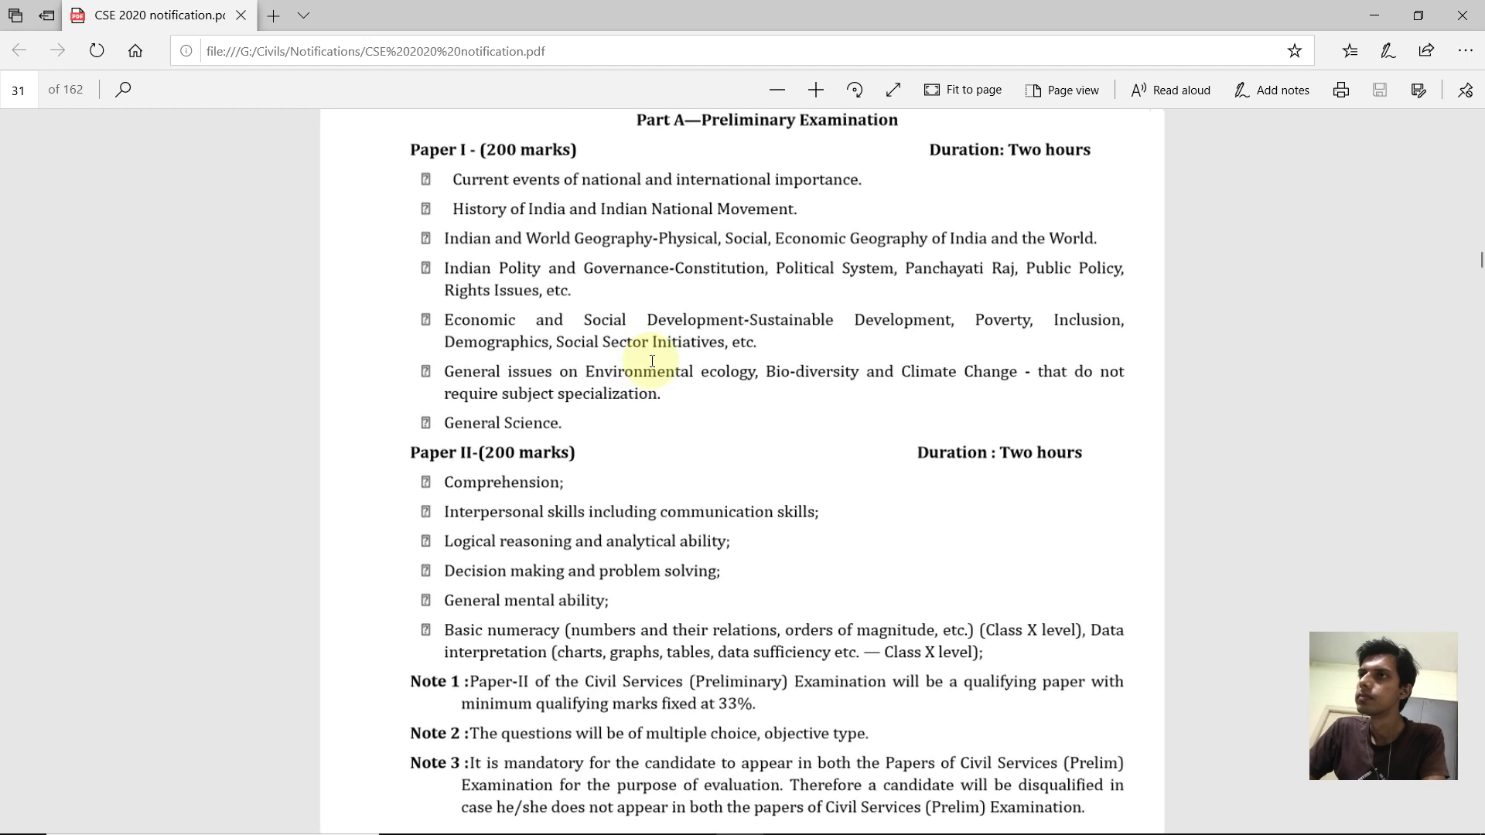
scroll(652, 362, "up", 1)
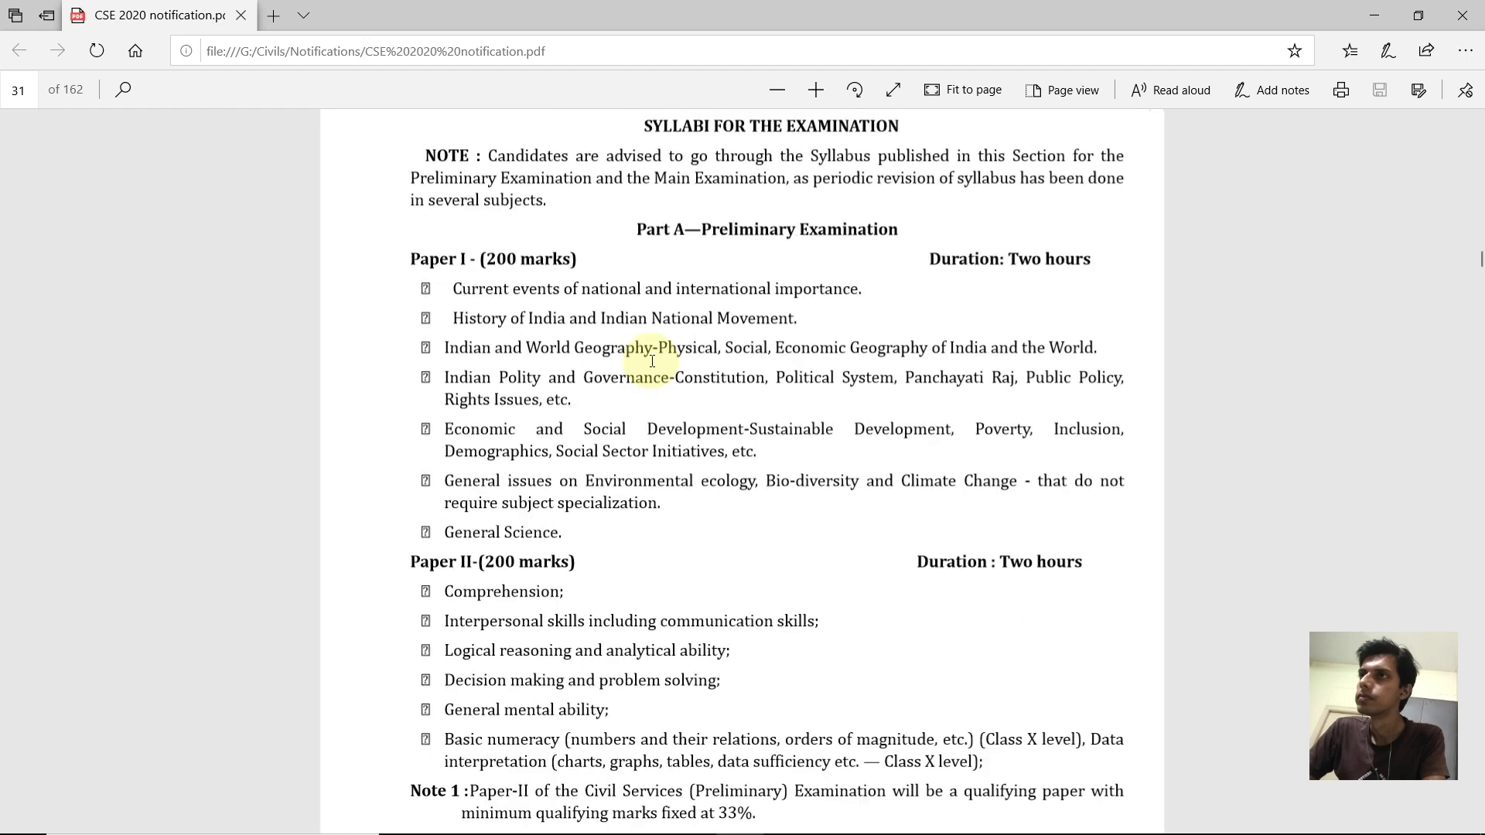
scroll(652, 362, "down", 1)
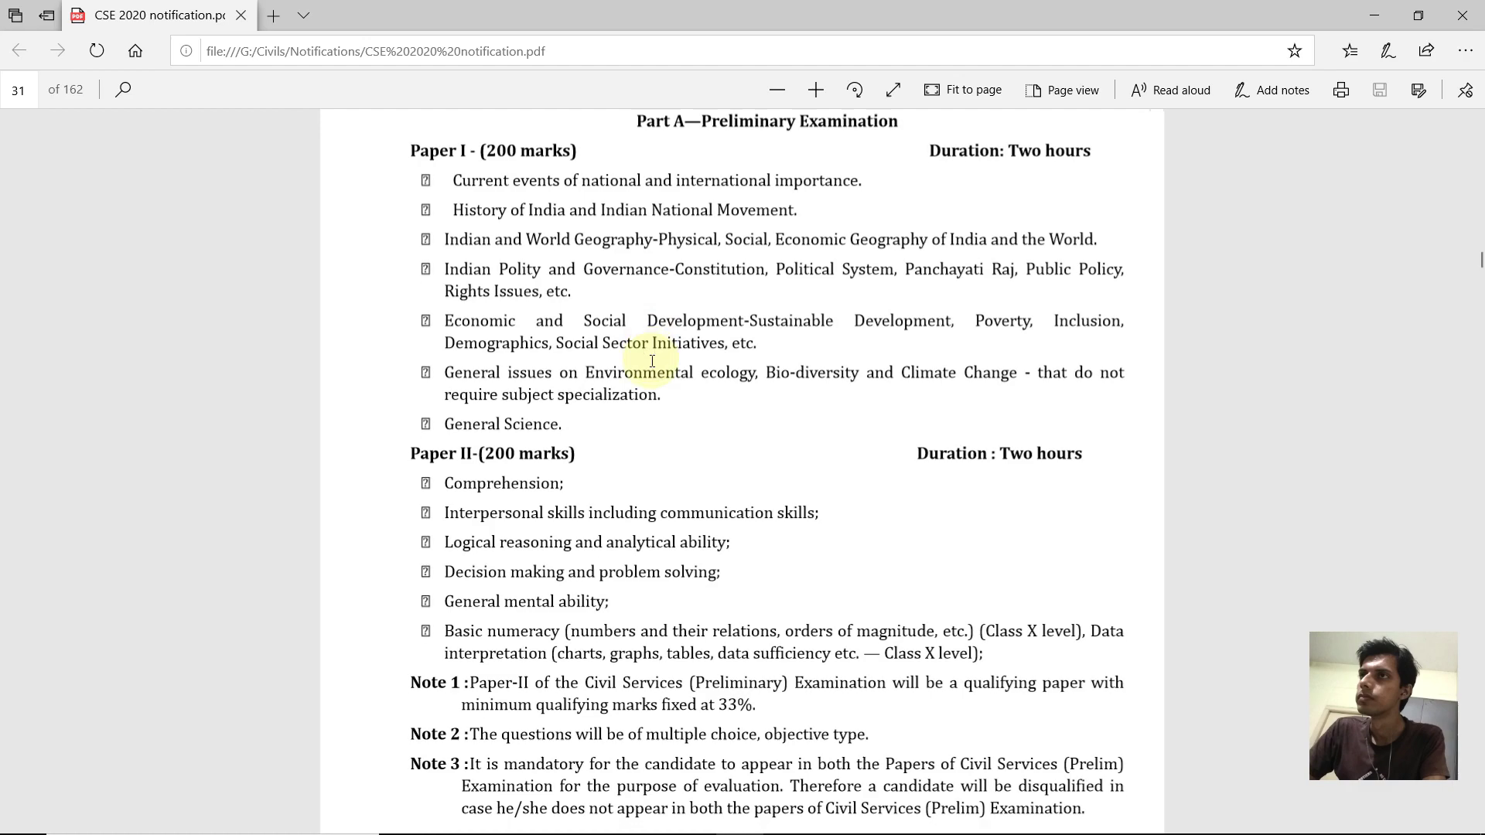
key("alt+Tab")
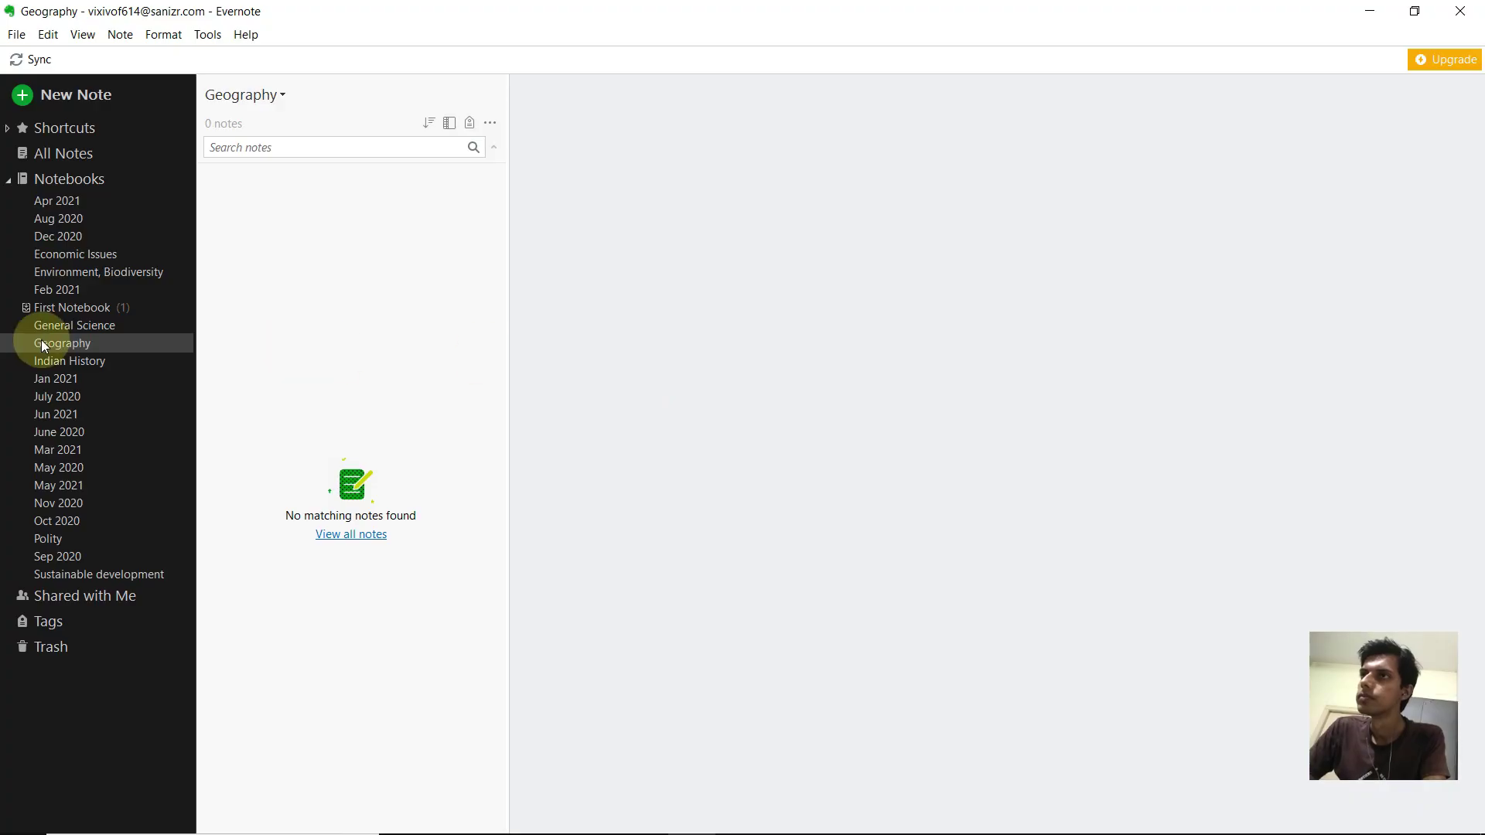
left_click(93, 200)
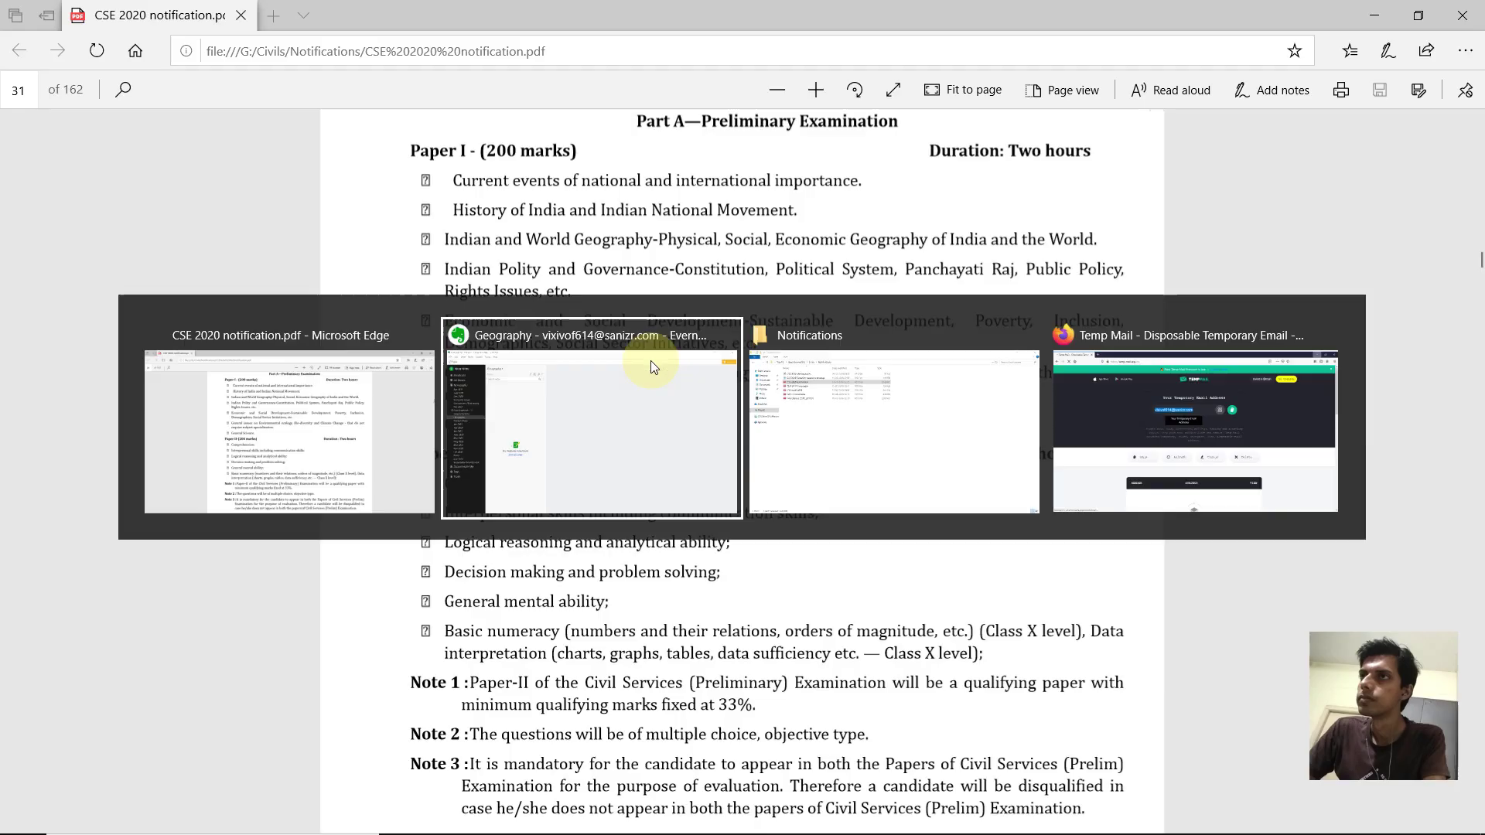
key("alt+Tab")
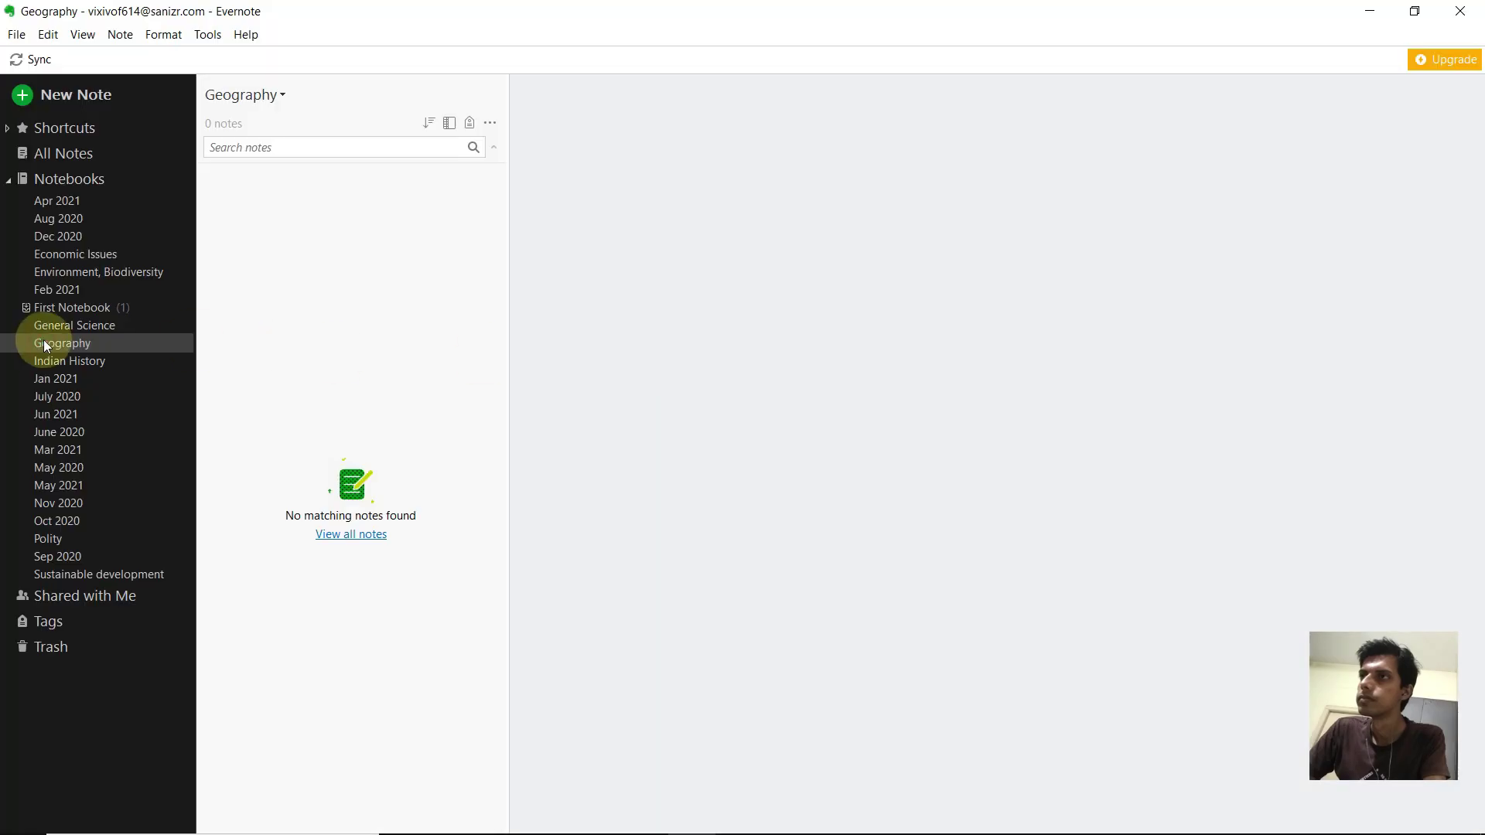
Add the Apr 2021 notebook to a new stack and rename the stack as Prelims.
left_click(94, 200)
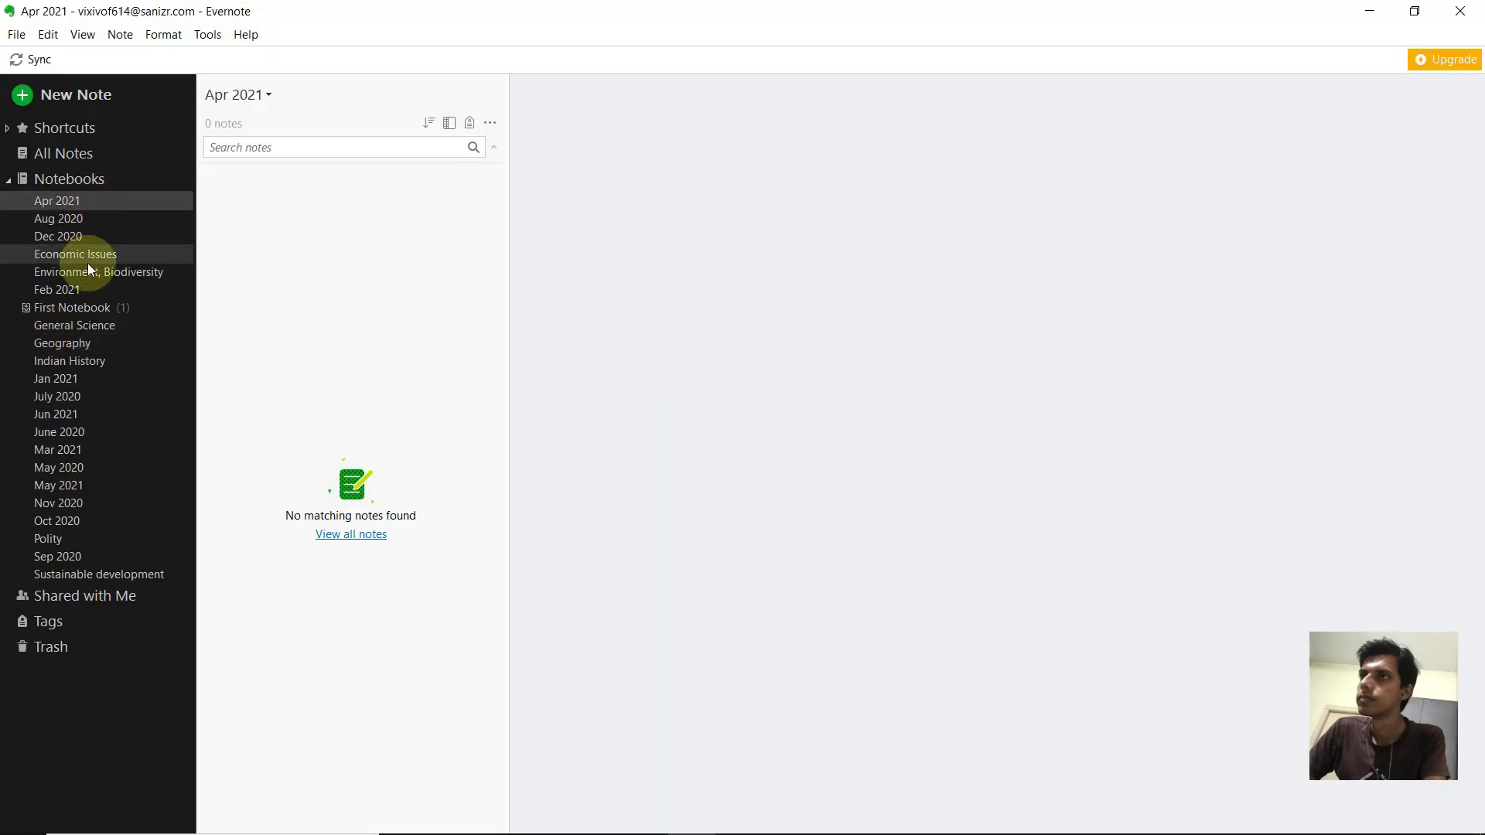
right_click(92, 203)
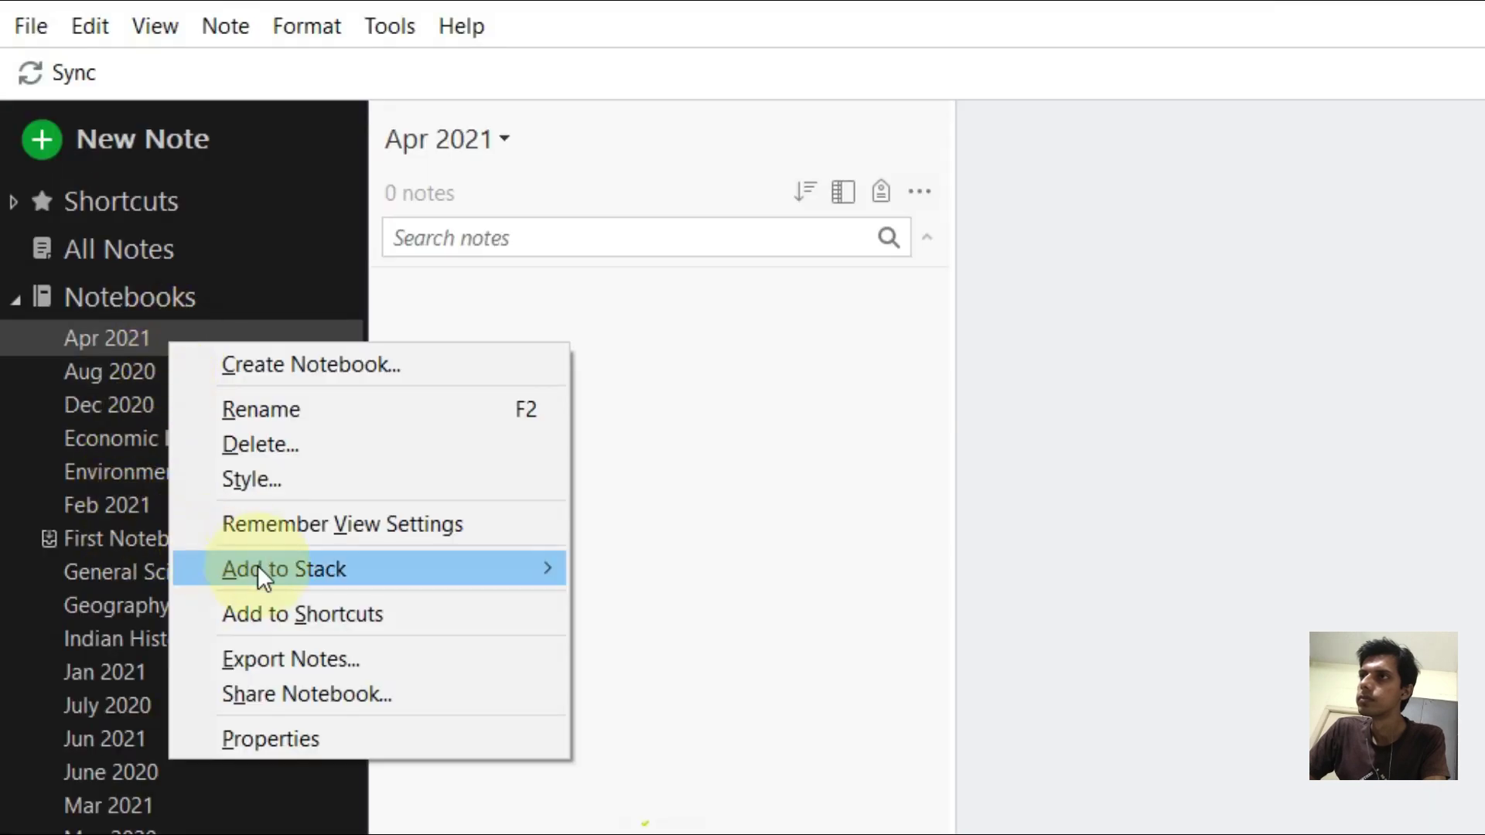
mouse_move(259, 573)
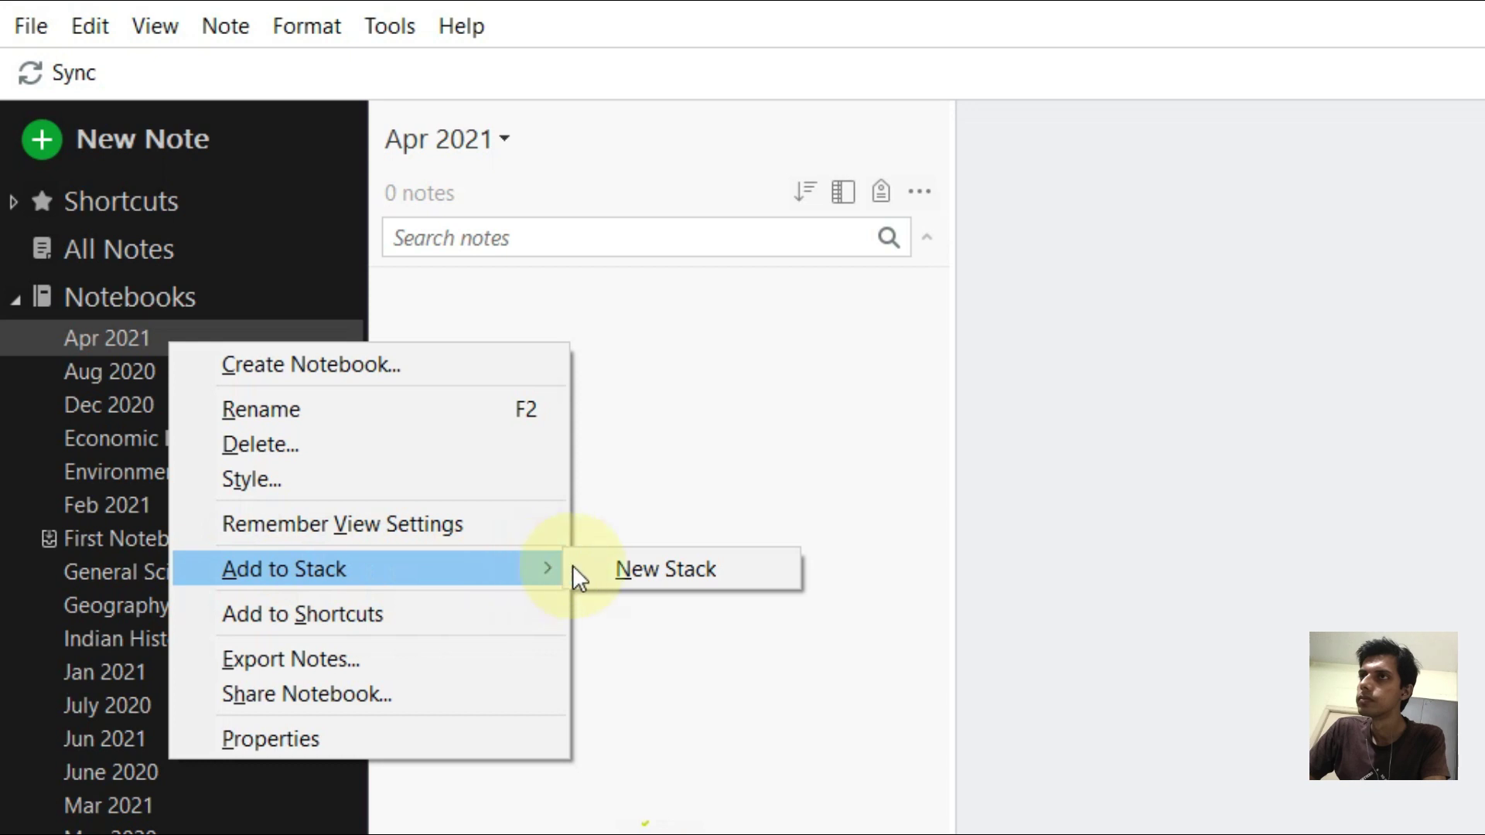
left_click(600, 574)
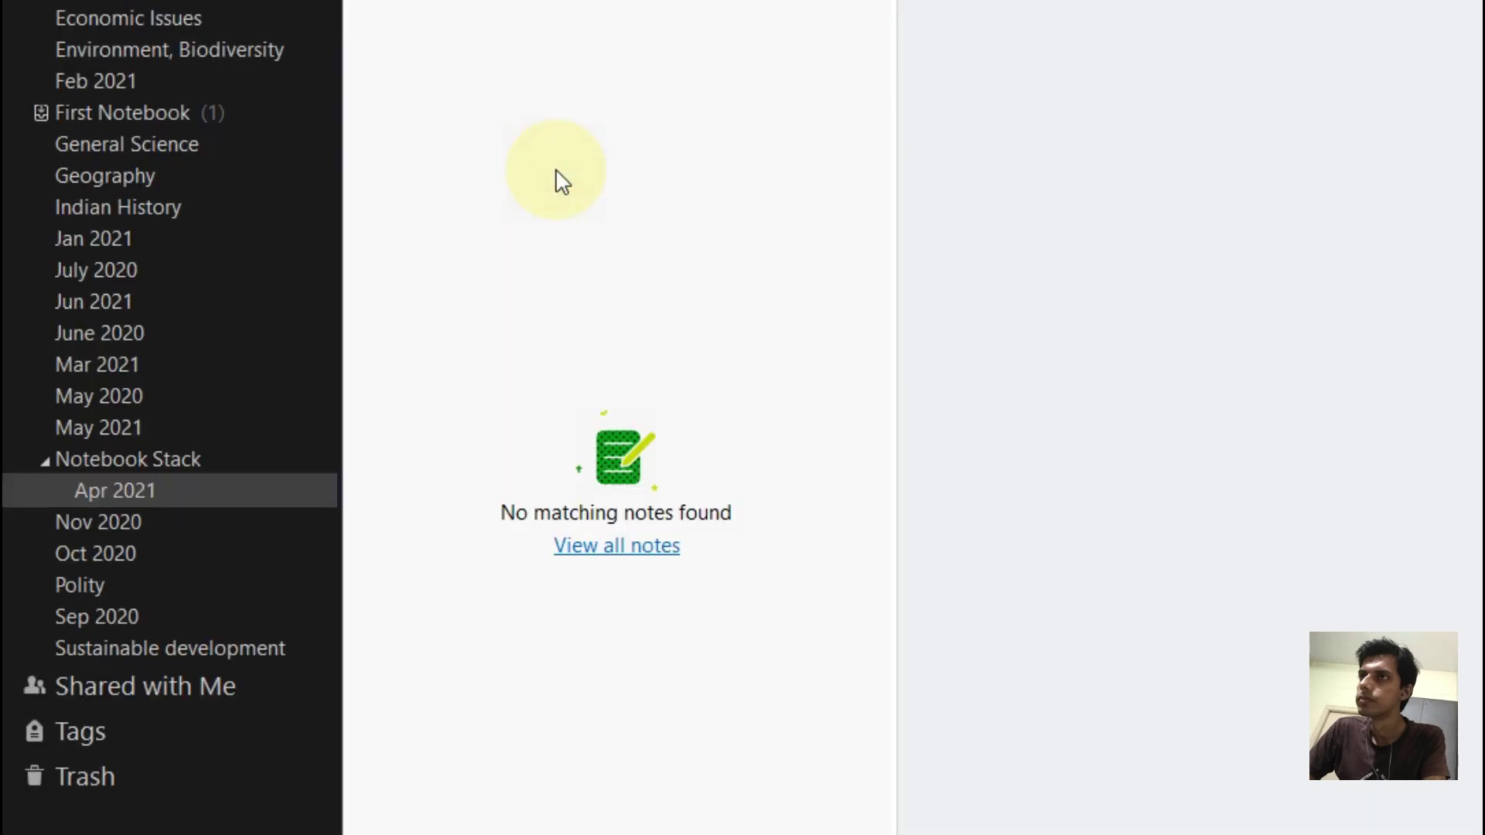
right_click(144, 464)
left_click(182, 525)
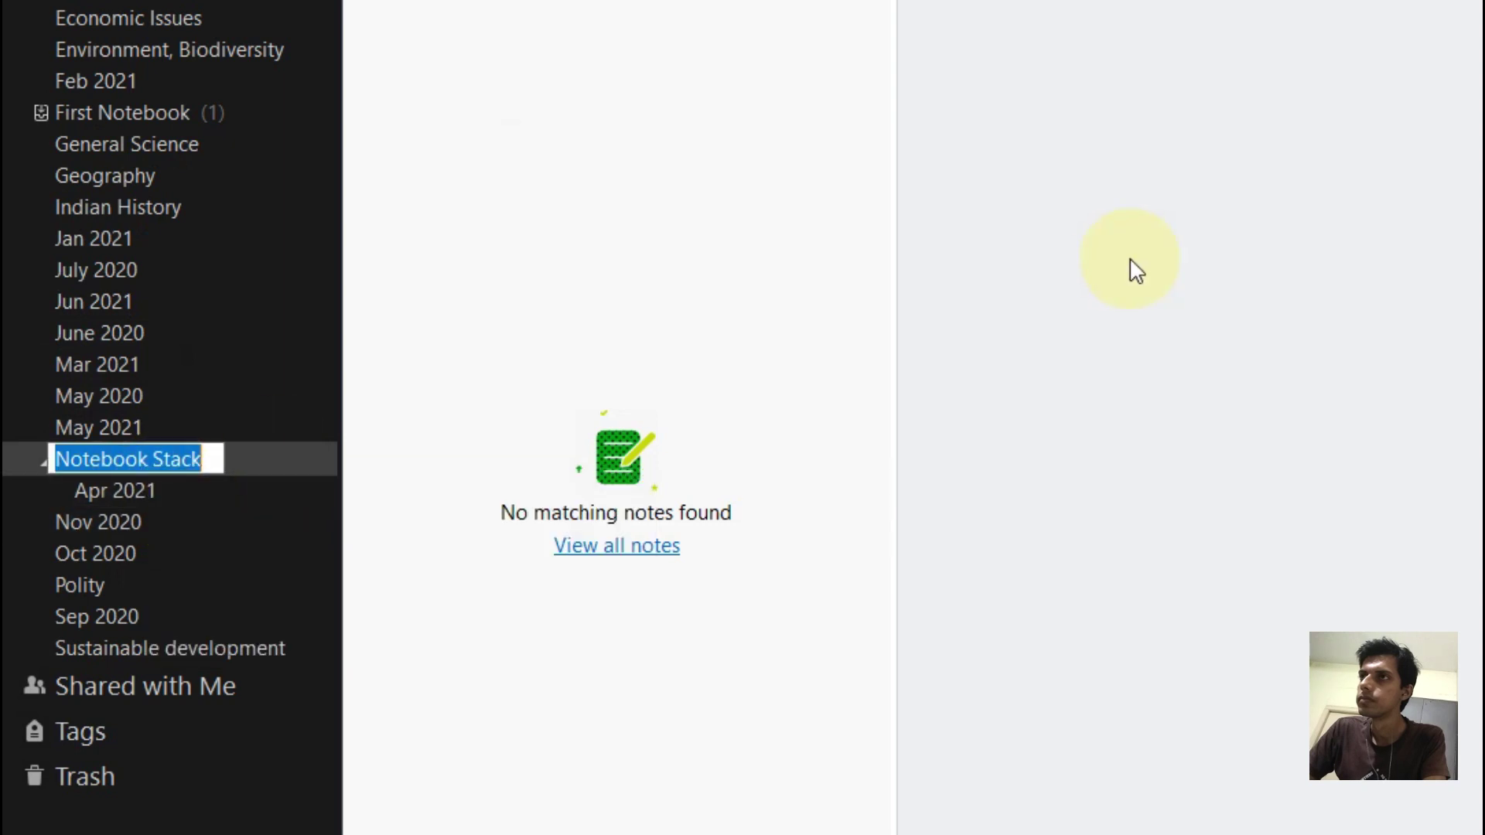
type("P")
key("Return")
Add the Aug 2020 and Dec 2020 notebooks to the Prelims stack.
left_click(133, 286)
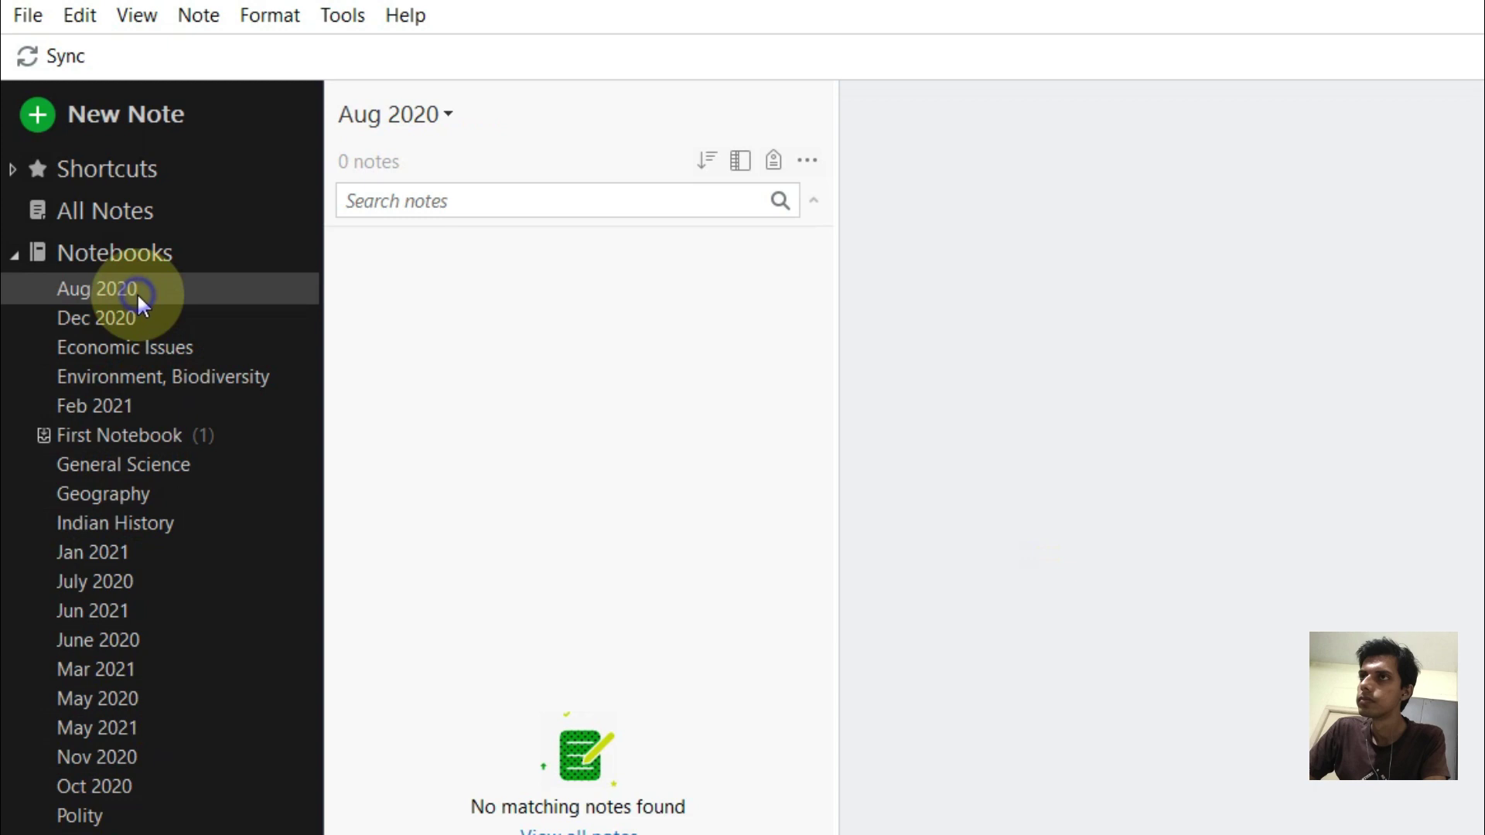
right_click(137, 292)
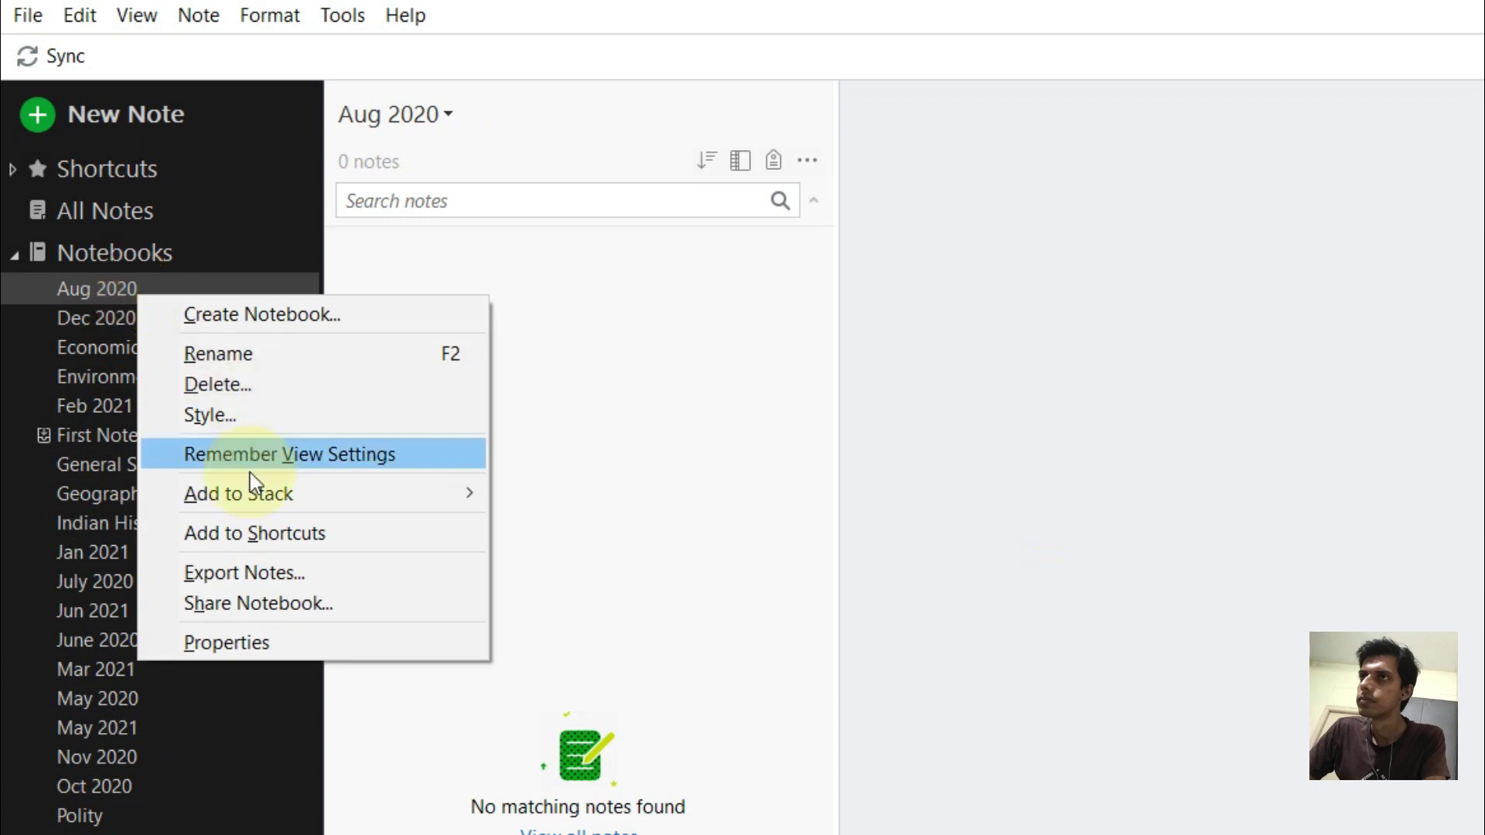
mouse_move(249, 491)
left_click(562, 501)
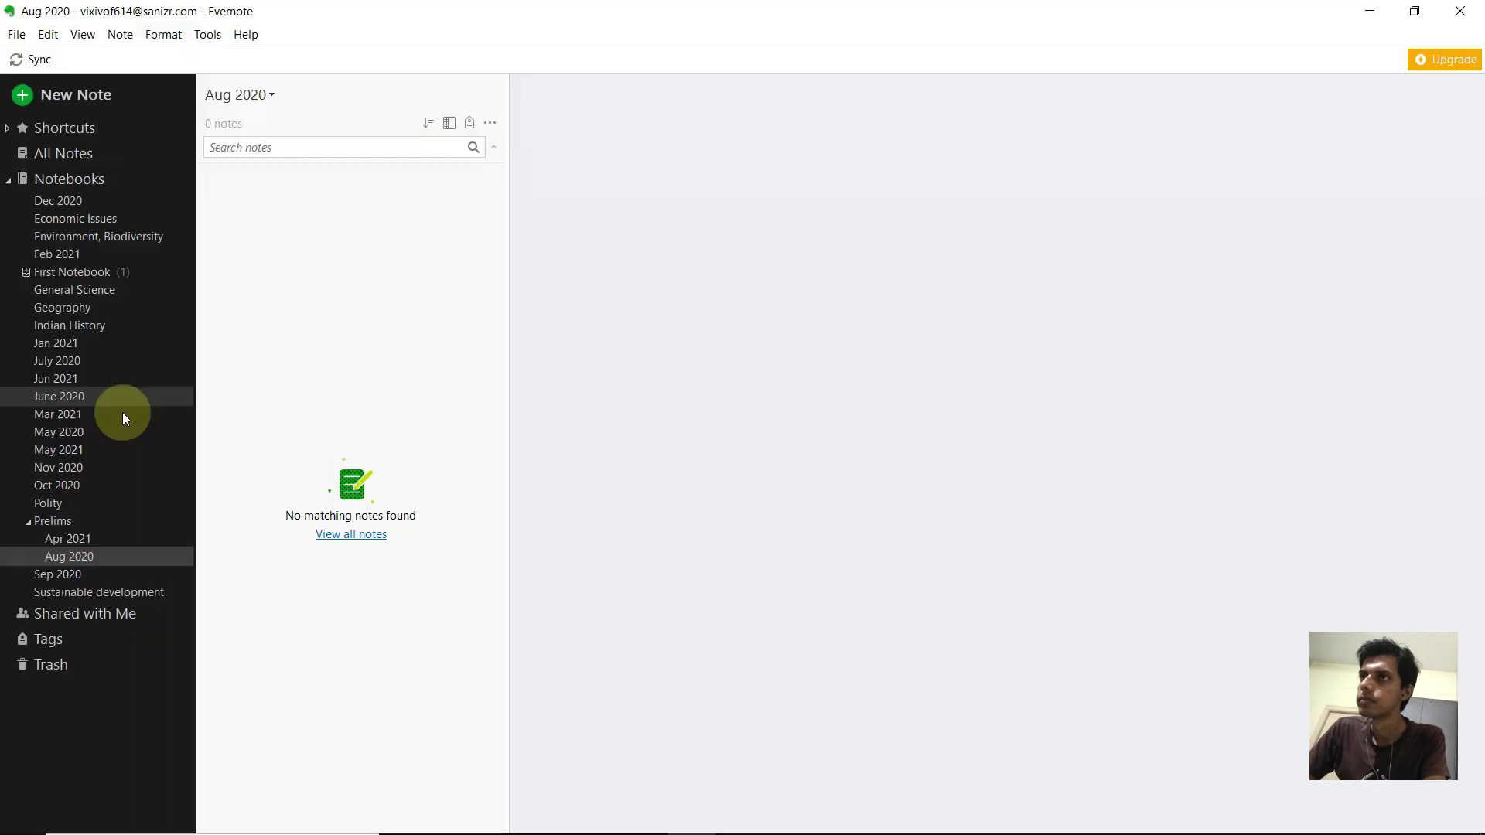
right_click(134, 286)
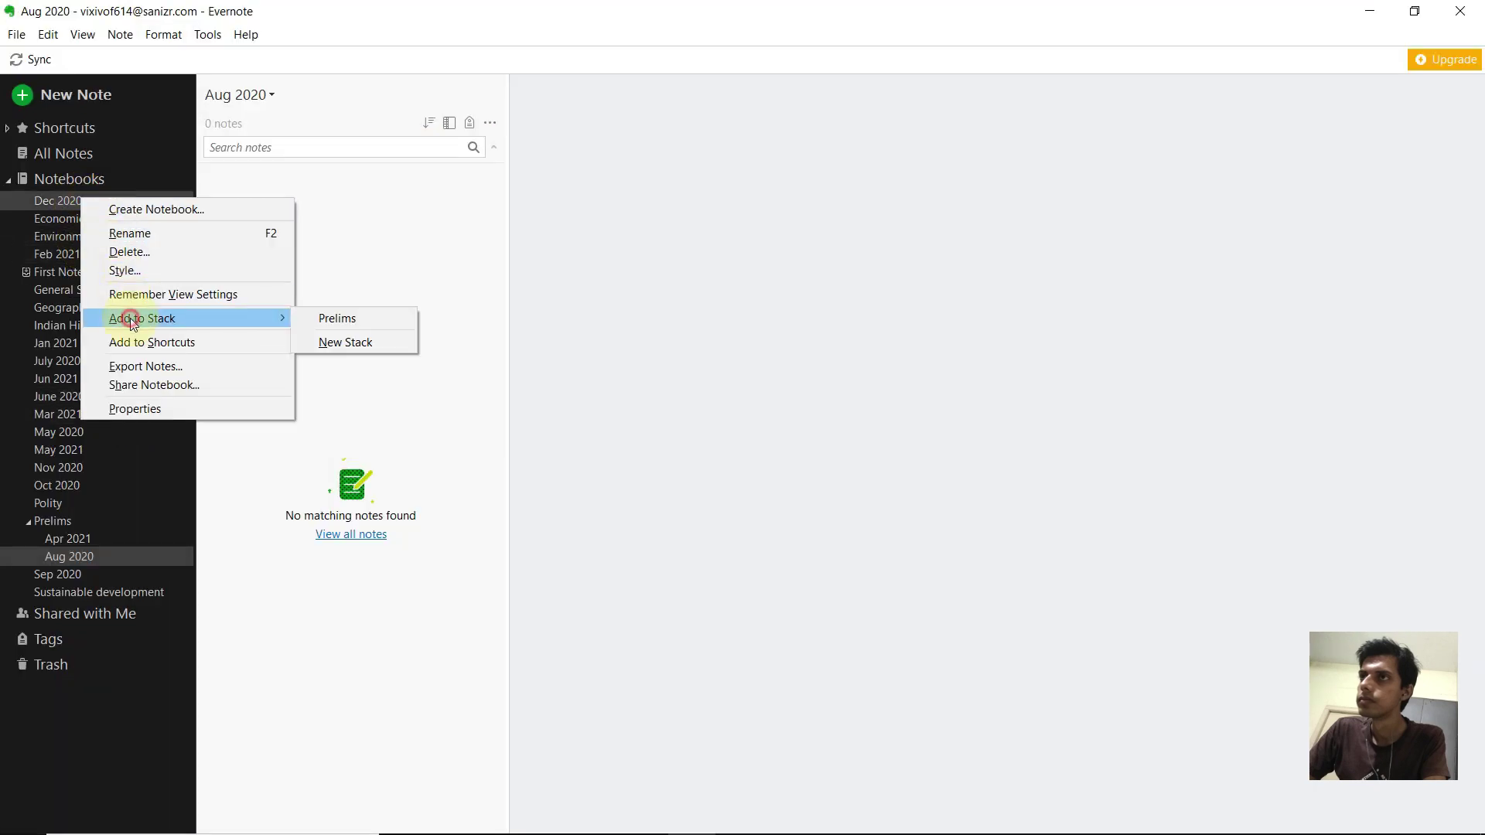
left_click(306, 319)
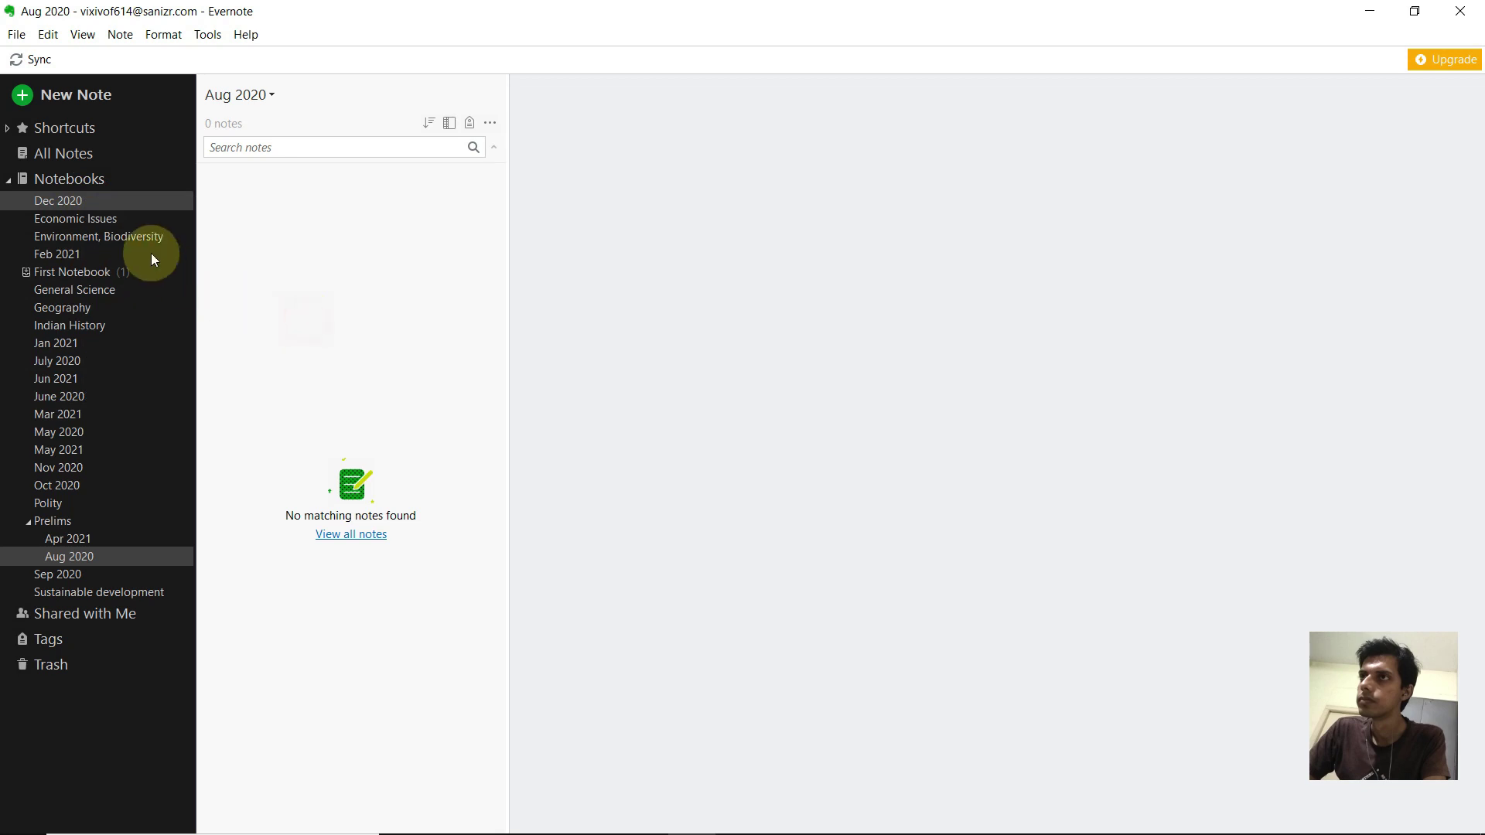
Add the Economic Issues and Environment, Biodiversity notebooks to the Prelims stack.
right_click(77, 199)
mouse_move(265, 318)
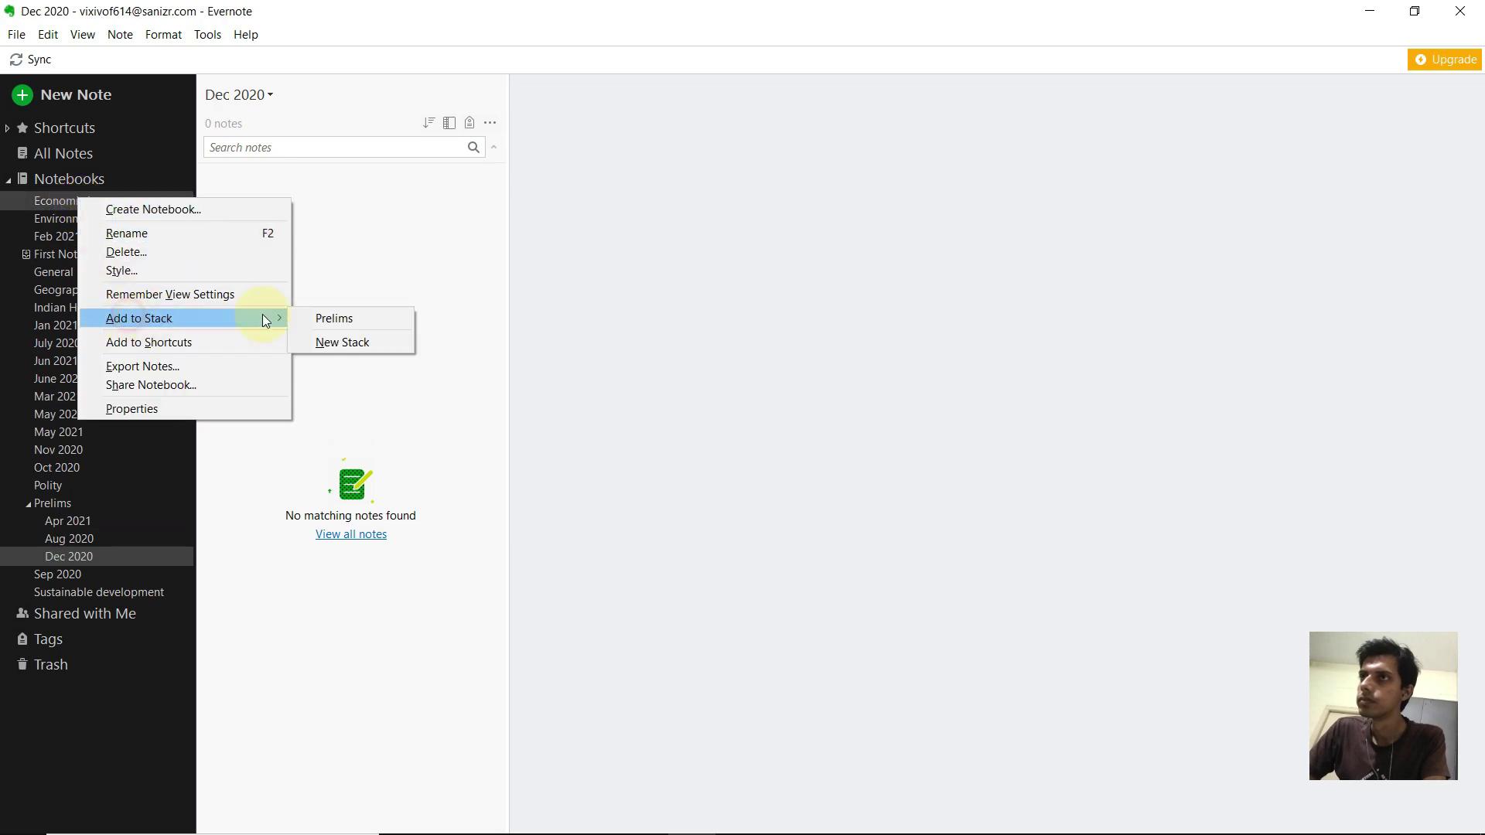
left_click(312, 316)
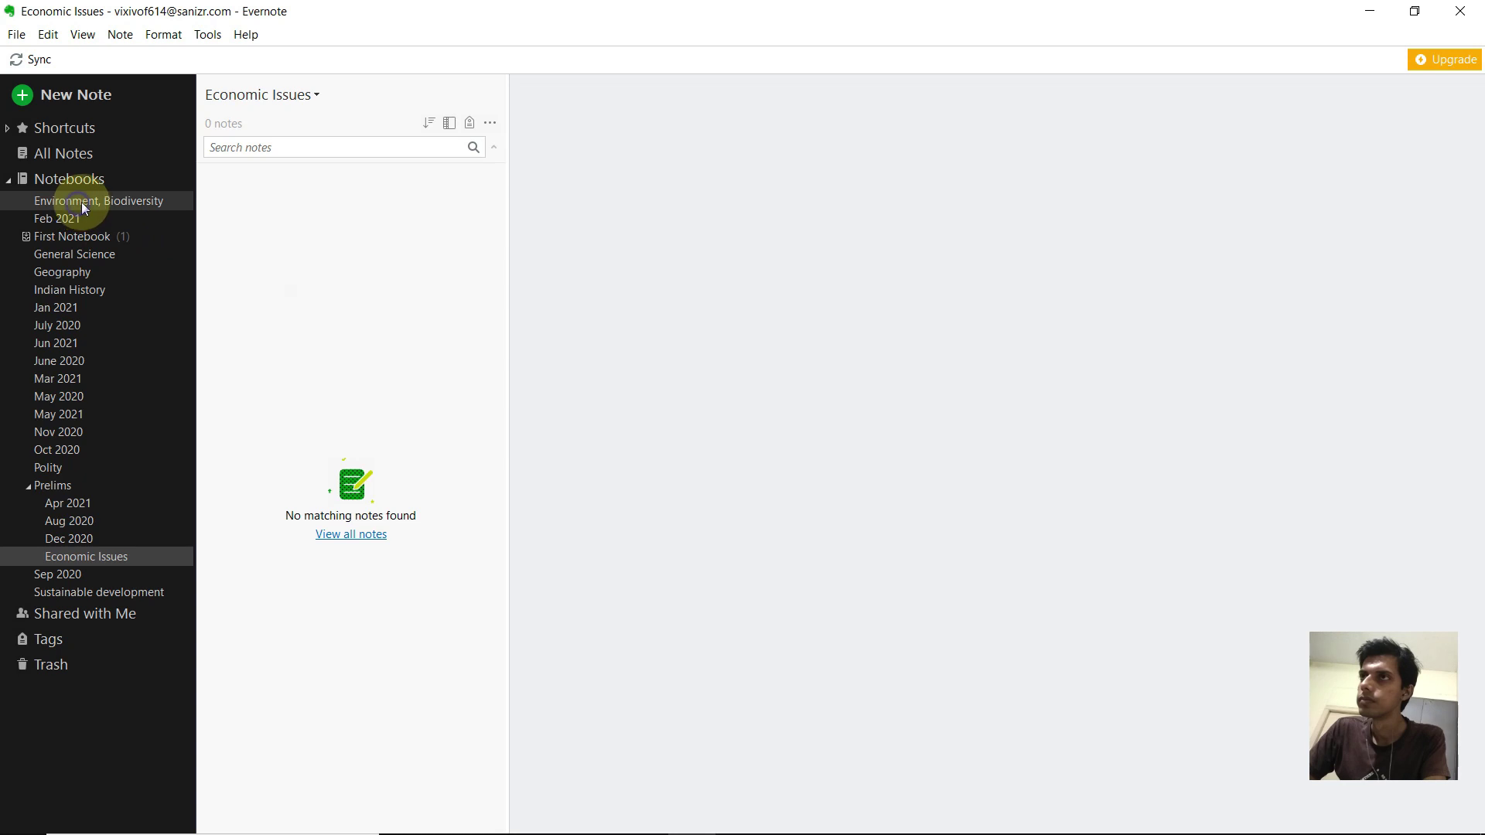
right_click(81, 202)
mouse_move(255, 325)
left_click(316, 323)
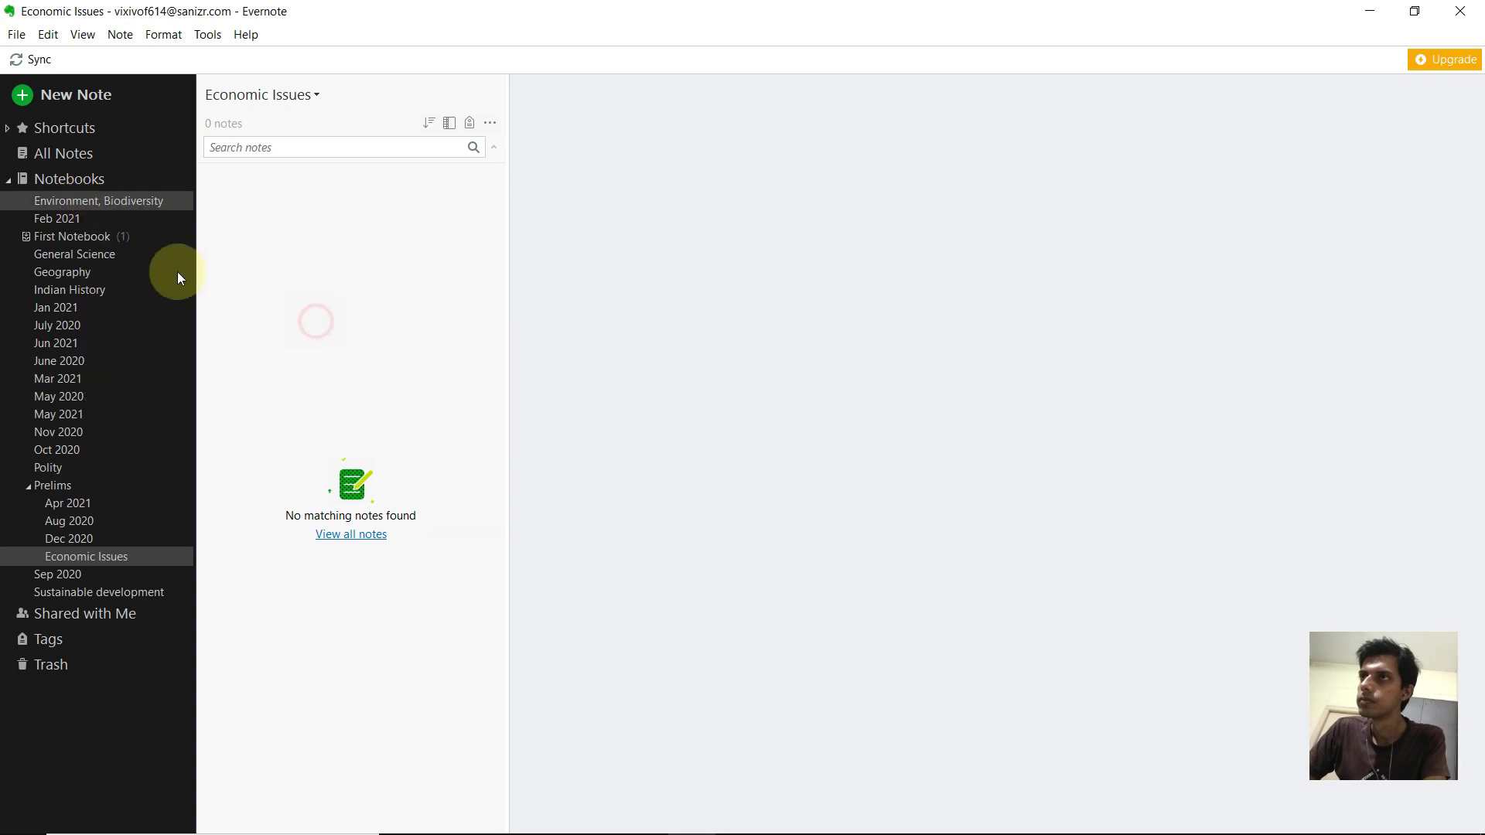
Add the Feb 2021 and General Science notebooks to the Prelims stack.
left_click(79, 202)
right_click(81, 205)
mouse_move(263, 318)
left_click(317, 321)
left_click(85, 220)
right_click(97, 220)
left_click(325, 330)
Add the Geography and Indian History notebooks to the Prelims stack.
left_click(77, 219)
right_click(91, 223)
left_click(345, 348)
left_click(85, 220)
right_click(90, 223)
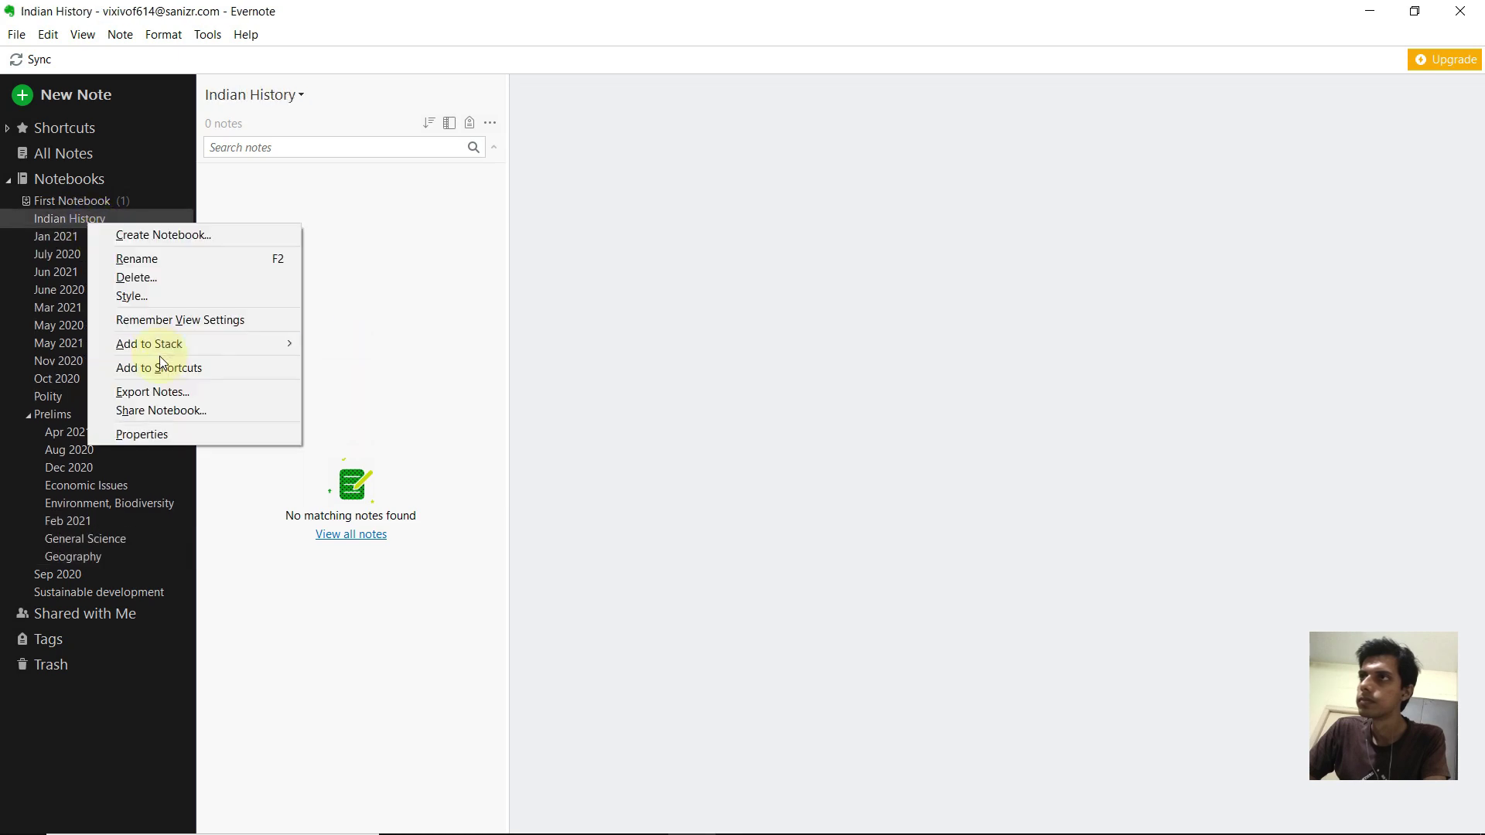
left_click(342, 342)
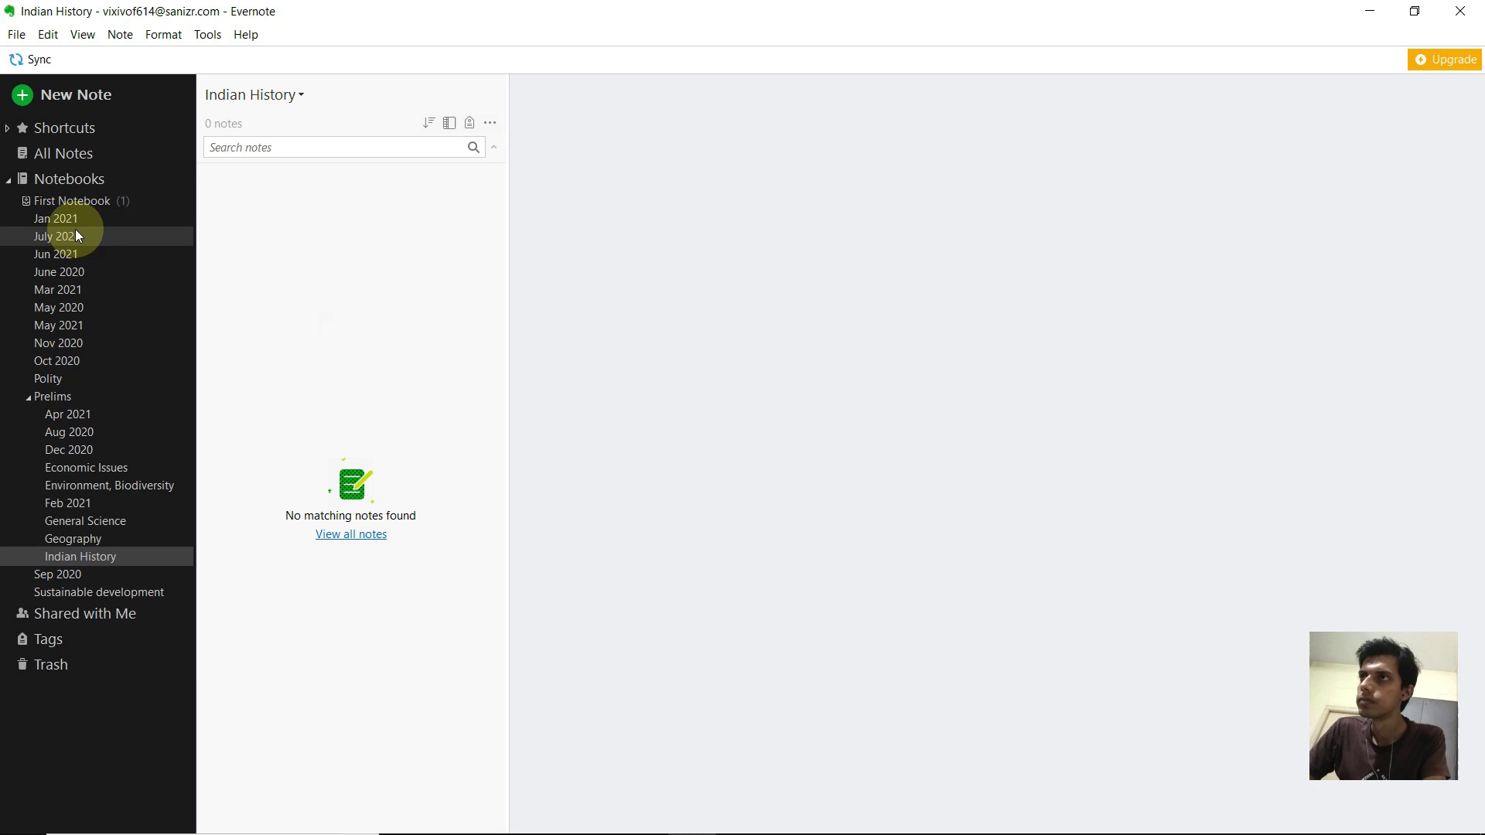
Add the Jan 2021 and July 2020 notebooks to the Prelims stack.
left_click(78, 221)
right_click(101, 223)
mouse_move(263, 338)
left_click(341, 340)
left_click(65, 217)
right_click(65, 219)
left_click(344, 338)
Add the Jun 2021 and June 2020 notebooks to the Prelims stack.
left_click(73, 218)
right_click(73, 219)
mouse_move(143, 336)
left_click(332, 338)
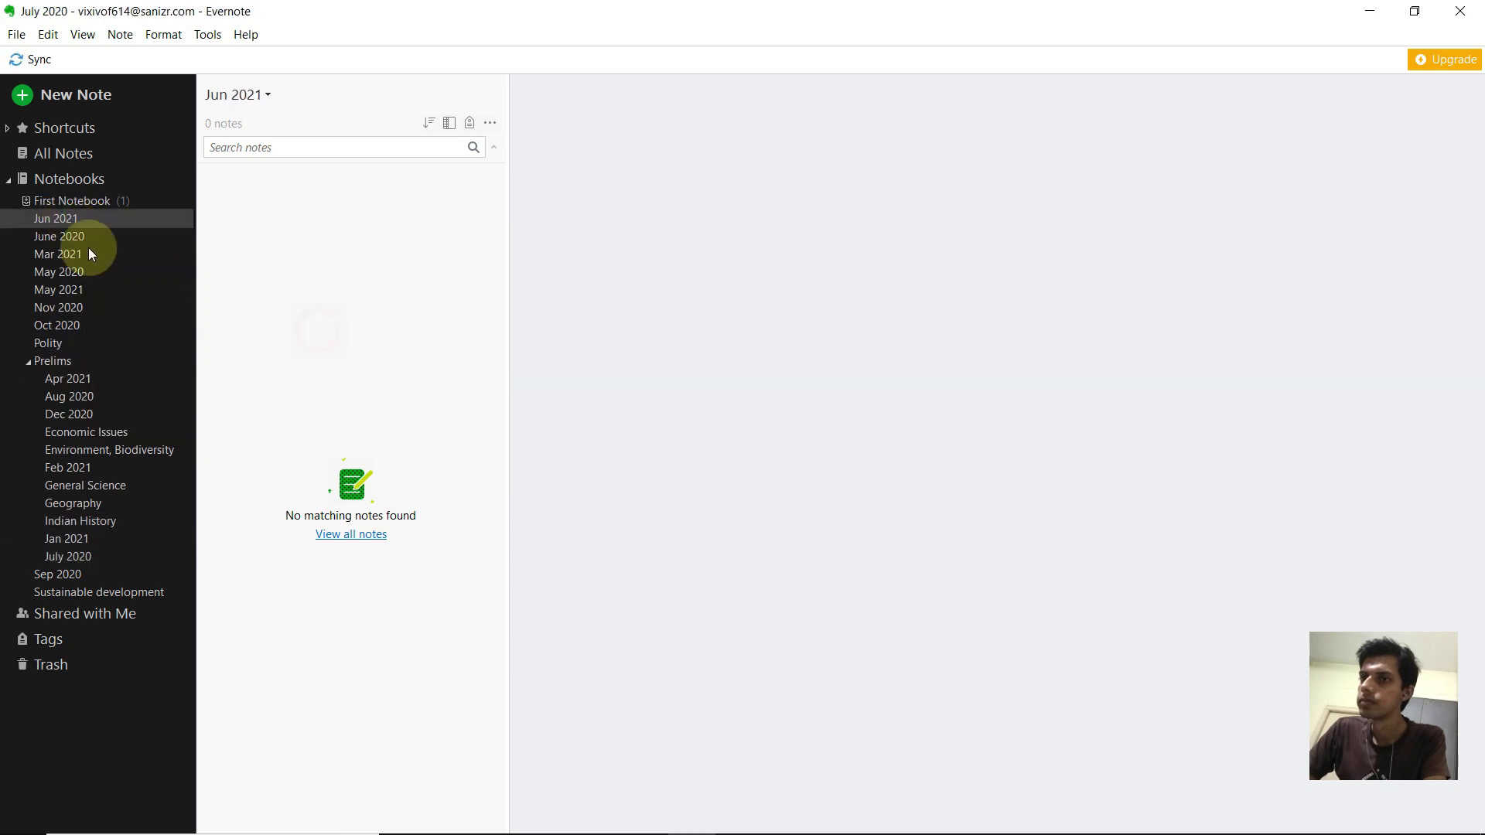
left_click(67, 218)
right_click(66, 219)
mouse_move(239, 336)
left_click(324, 337)
Add the Mar 2021 and May 2020 notebooks to the Prelims stack.
left_click(82, 220)
right_click(76, 221)
mouse_move(194, 339)
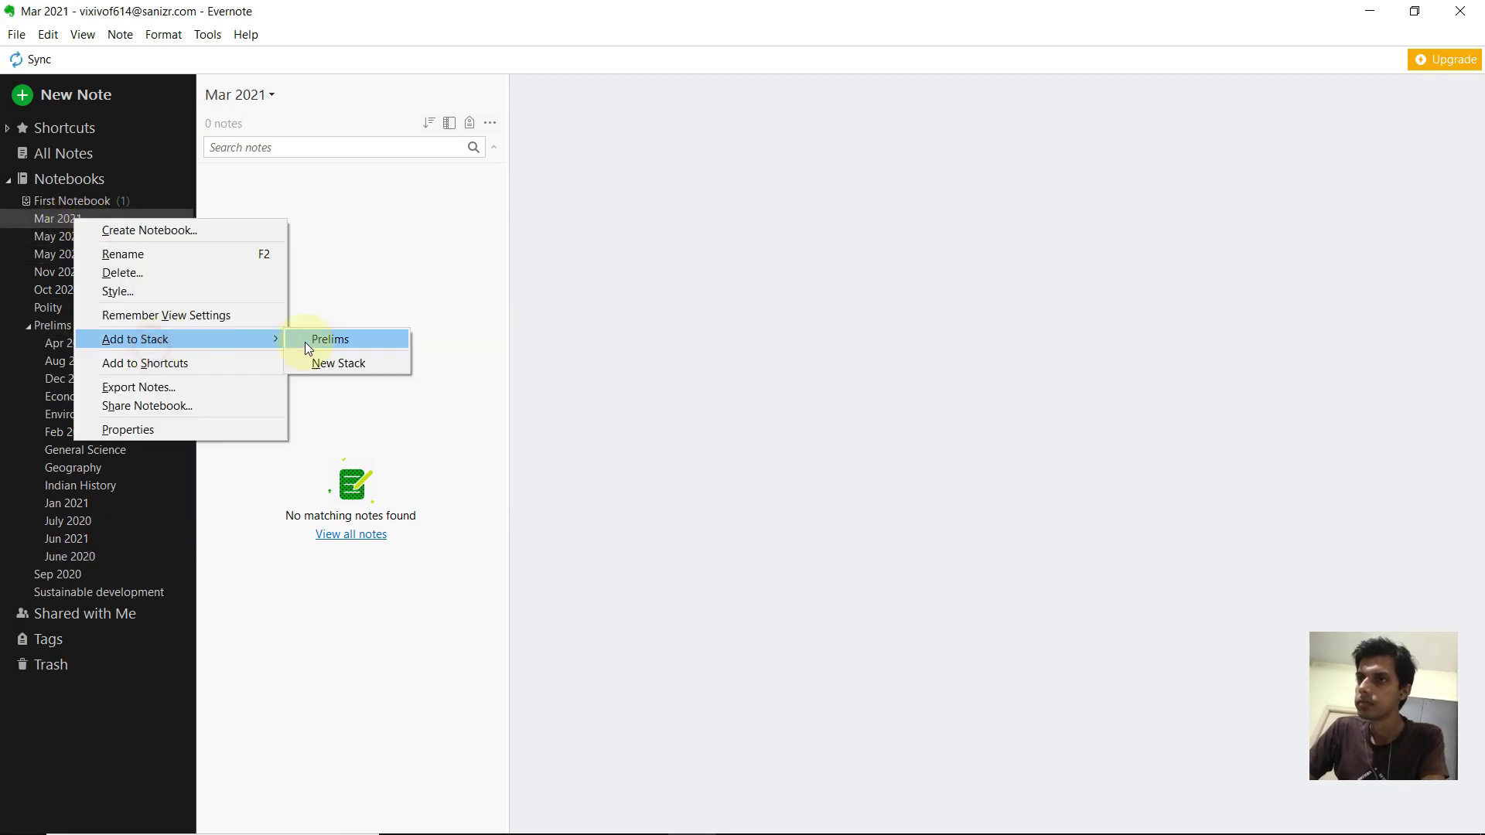
left_click(305, 342)
left_click(68, 219)
right_click(66, 221)
left_click(321, 337)
Add the May 2021 and Nov 2020 notebooks to the Prelims stack.
left_click(67, 219)
right_click(66, 220)
left_click(353, 341)
left_click(97, 222)
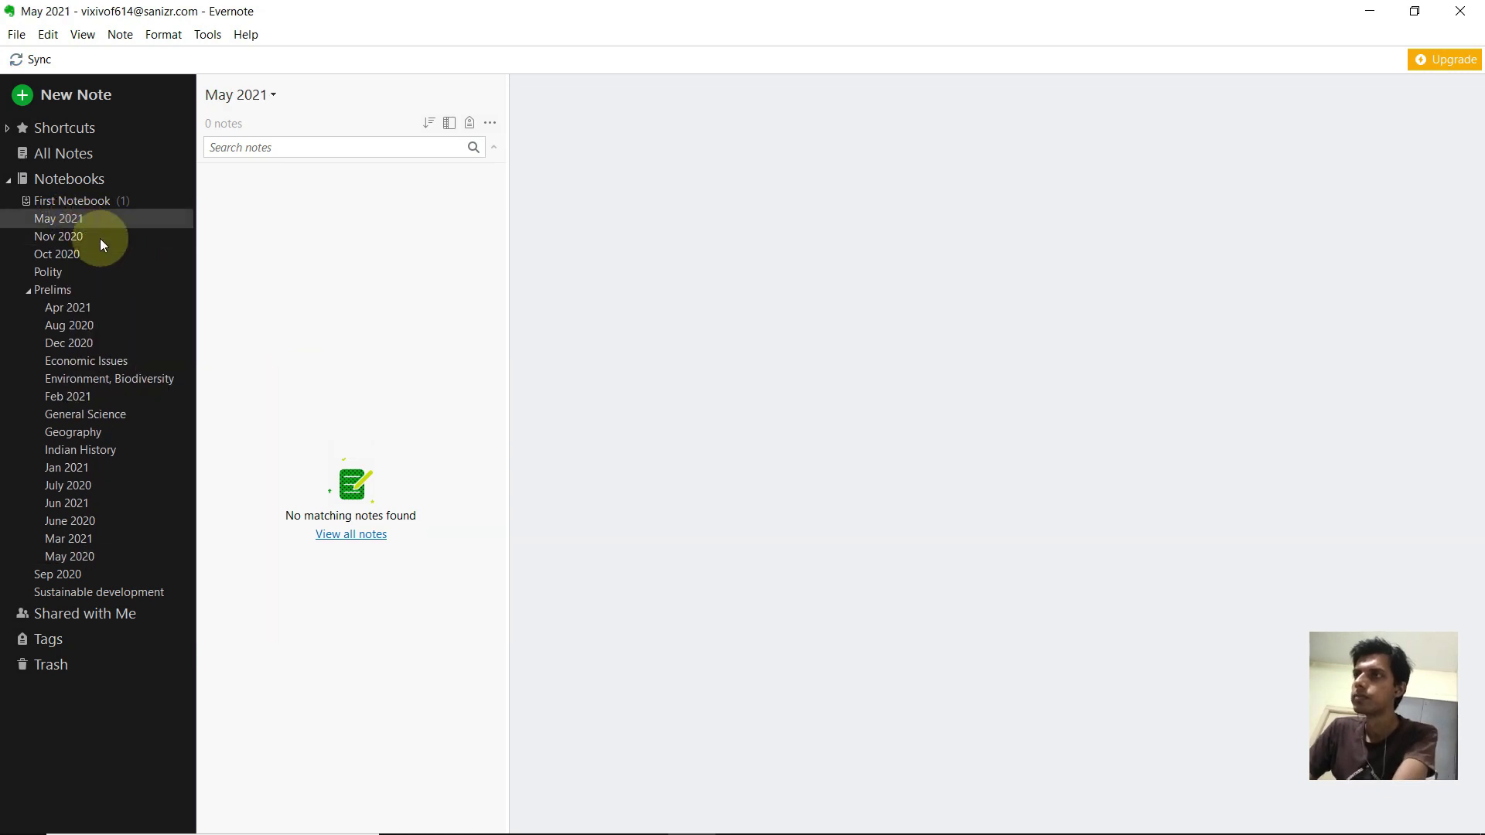
right_click(123, 220)
mouse_move(310, 339)
left_click(359, 346)
Add the Oct 2020 and Polity notebooks to the Prelims stack.
right_click(110, 222)
key("Escape")
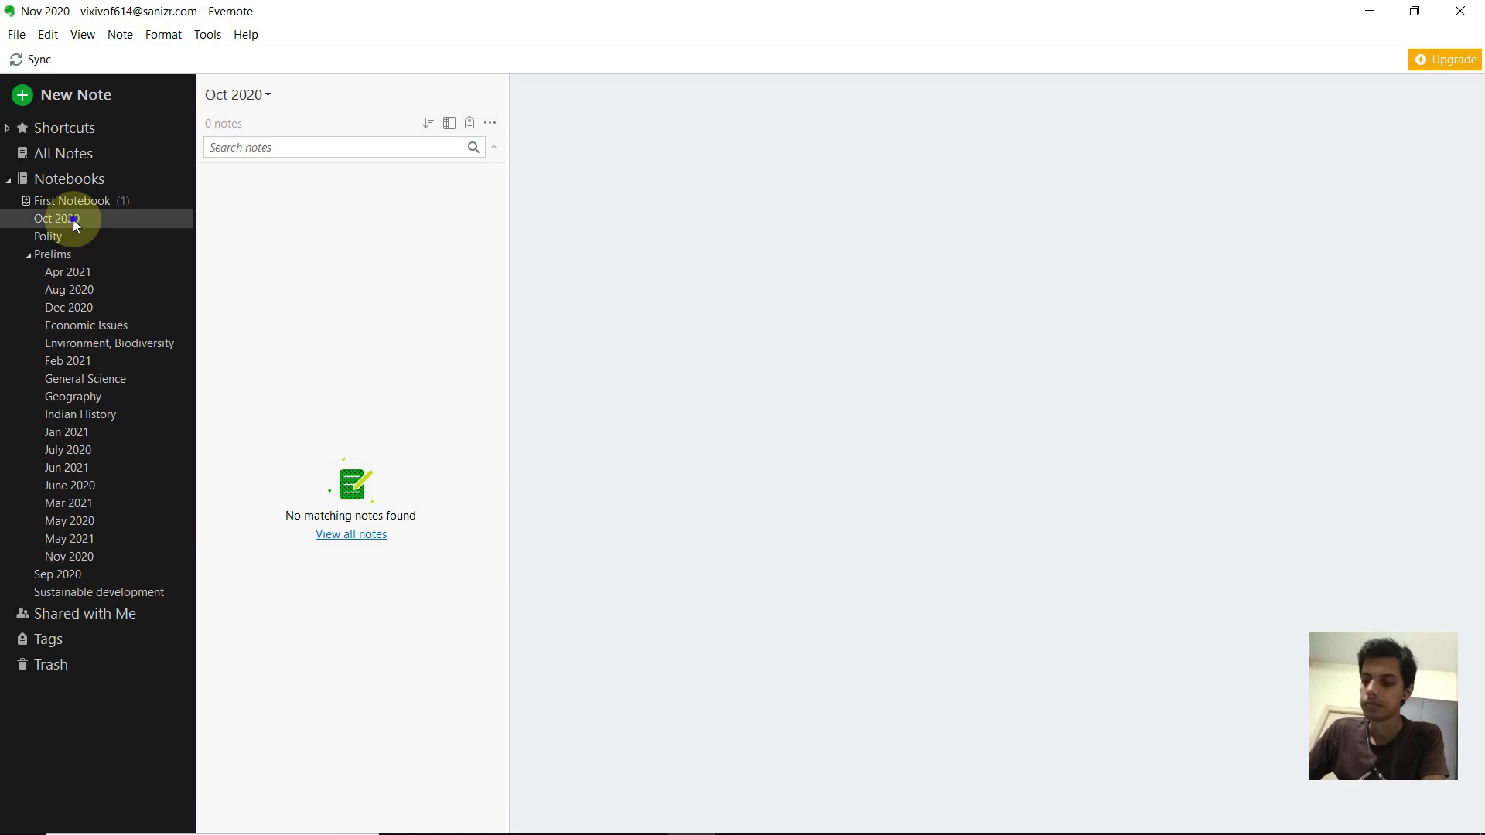
right_click(73, 219)
left_click(317, 337)
right_click(75, 221)
mouse_move(156, 334)
left_click(352, 344)
Add the Sep 2020 and Sustainable development notebooks to the Prelims stack, check the stack's contents and collapse it.
left_click(28, 220)
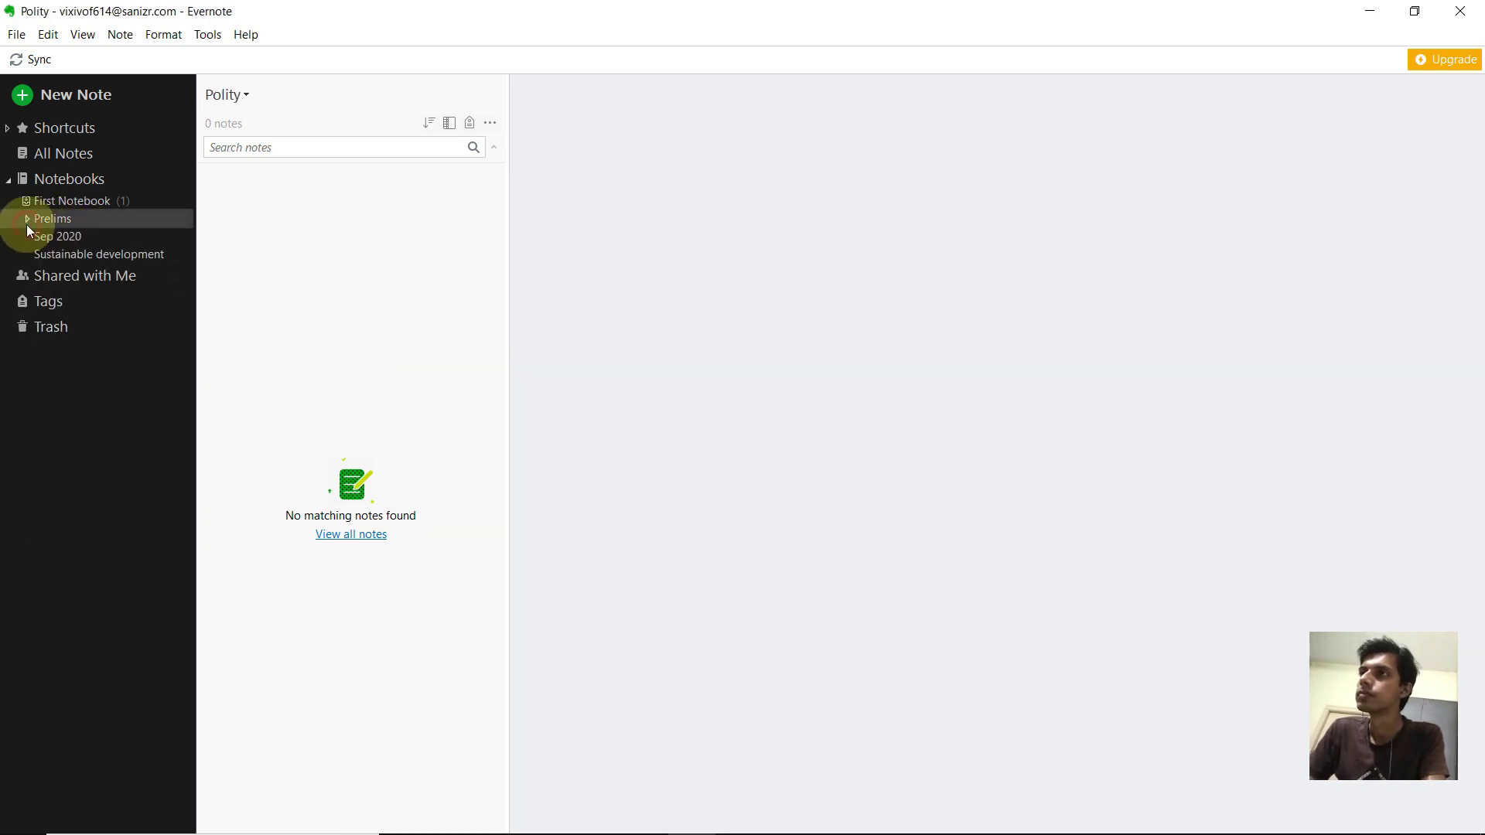
right_click(85, 239)
mouse_move(126, 358)
left_click(321, 358)
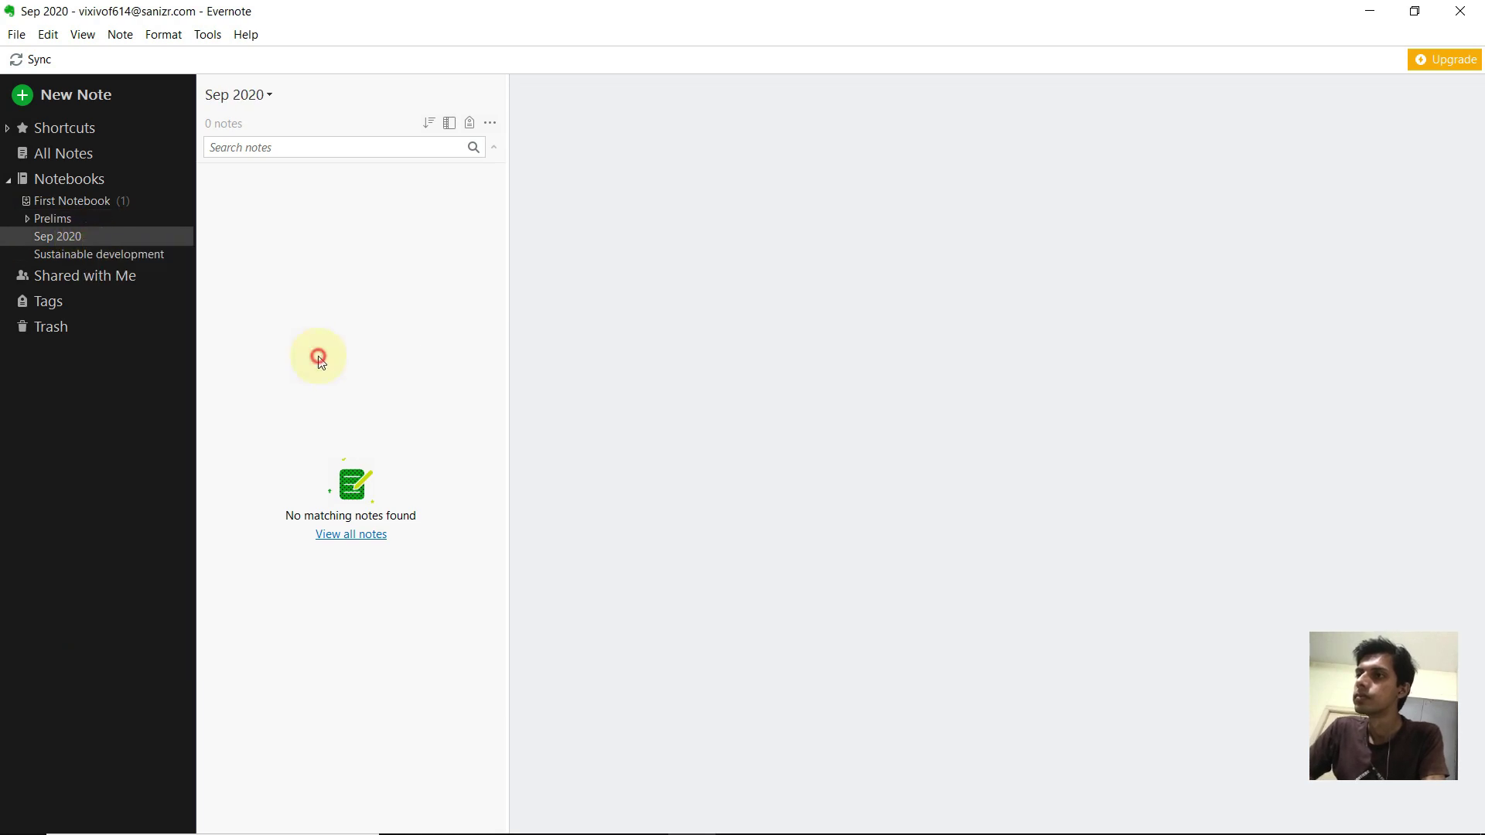
right_click(86, 238)
mouse_move(267, 354)
left_click(341, 358)
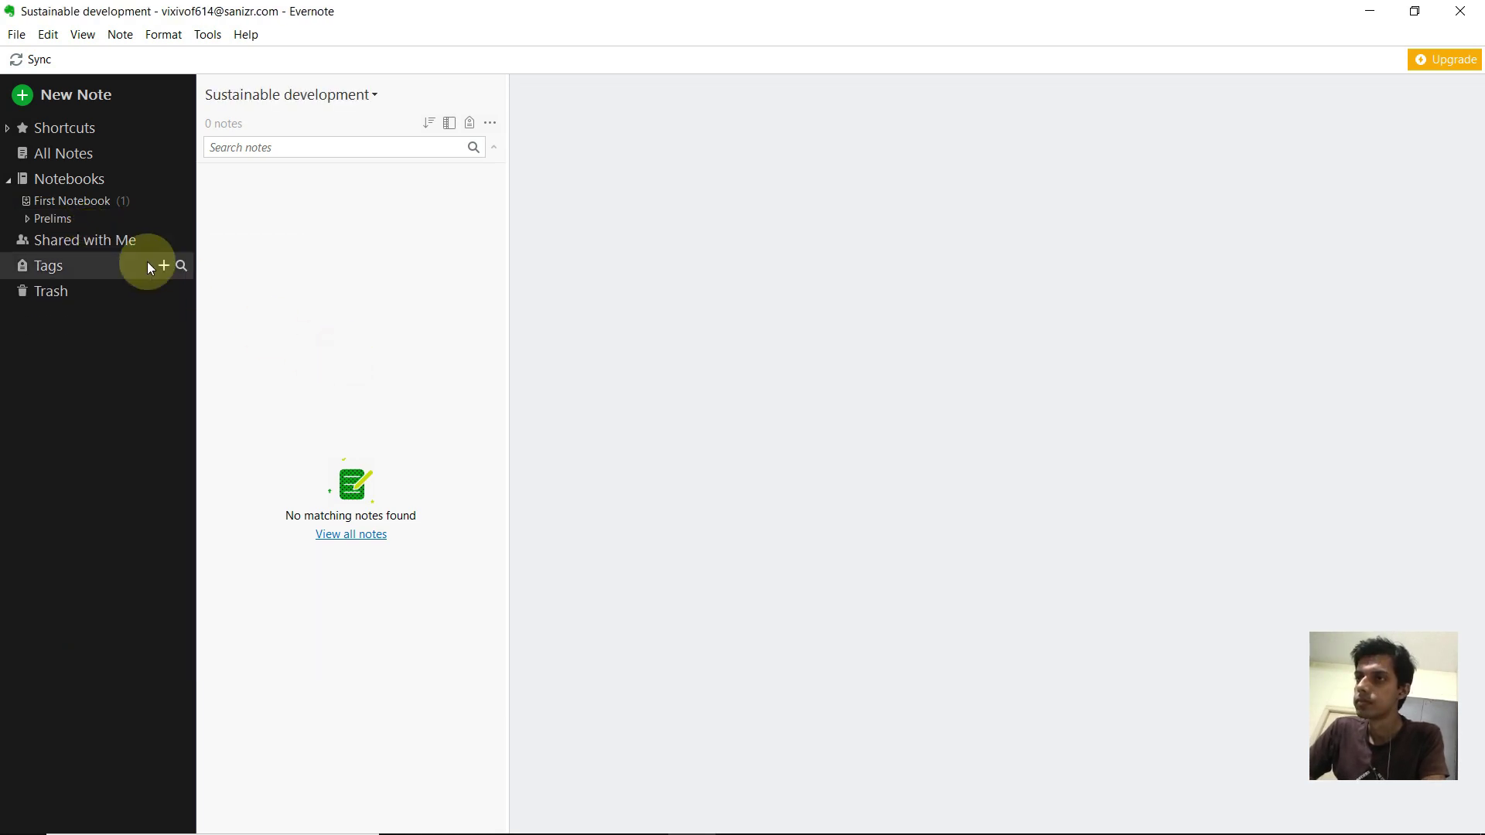
left_click(29, 221)
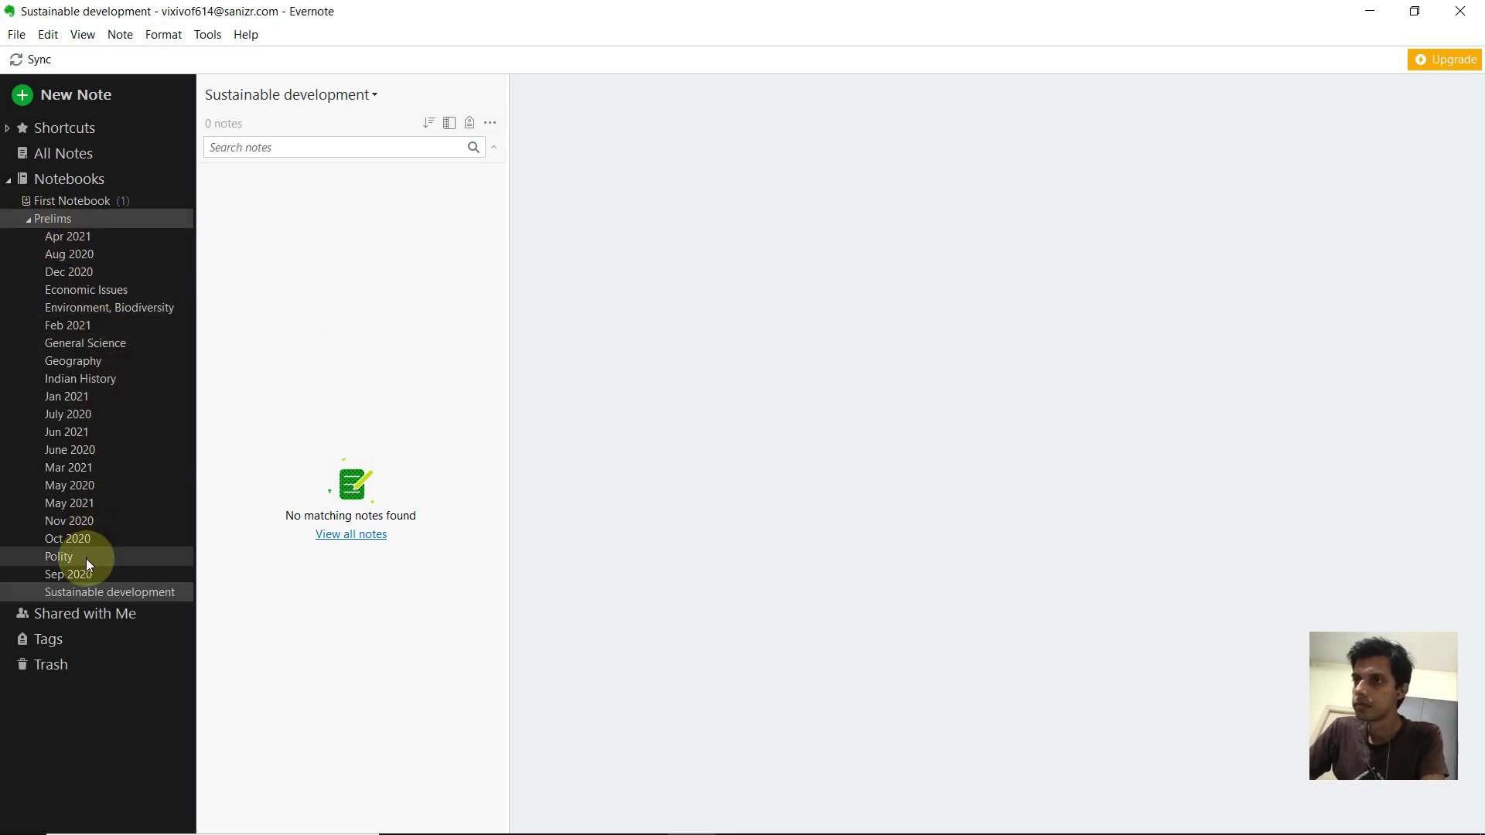
left_click(53, 219)
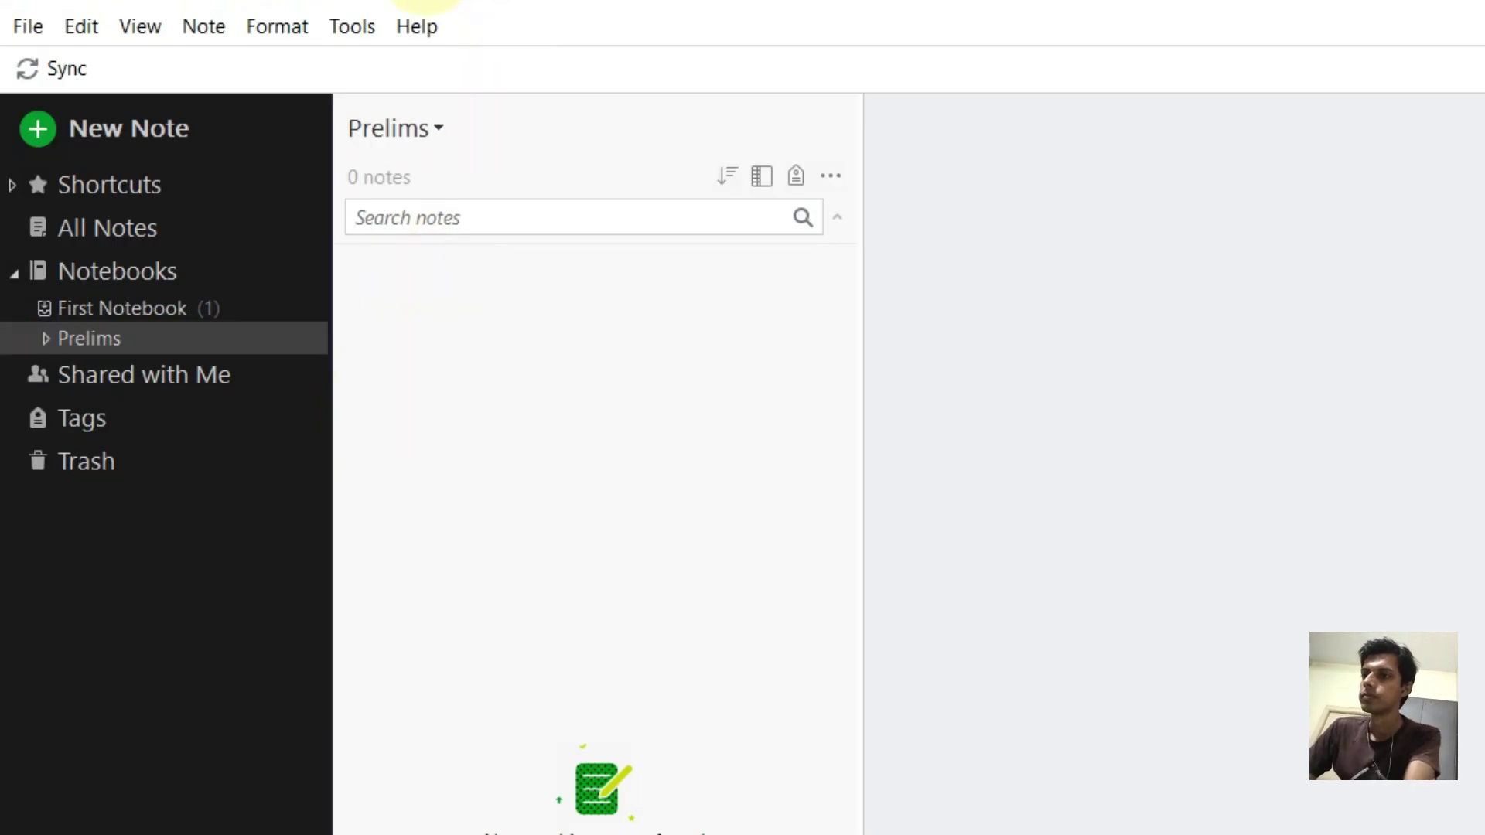
Turn off automatic update checks and helper notifications in the general options, and look through the remaining general settings.
left_click(341, 27)
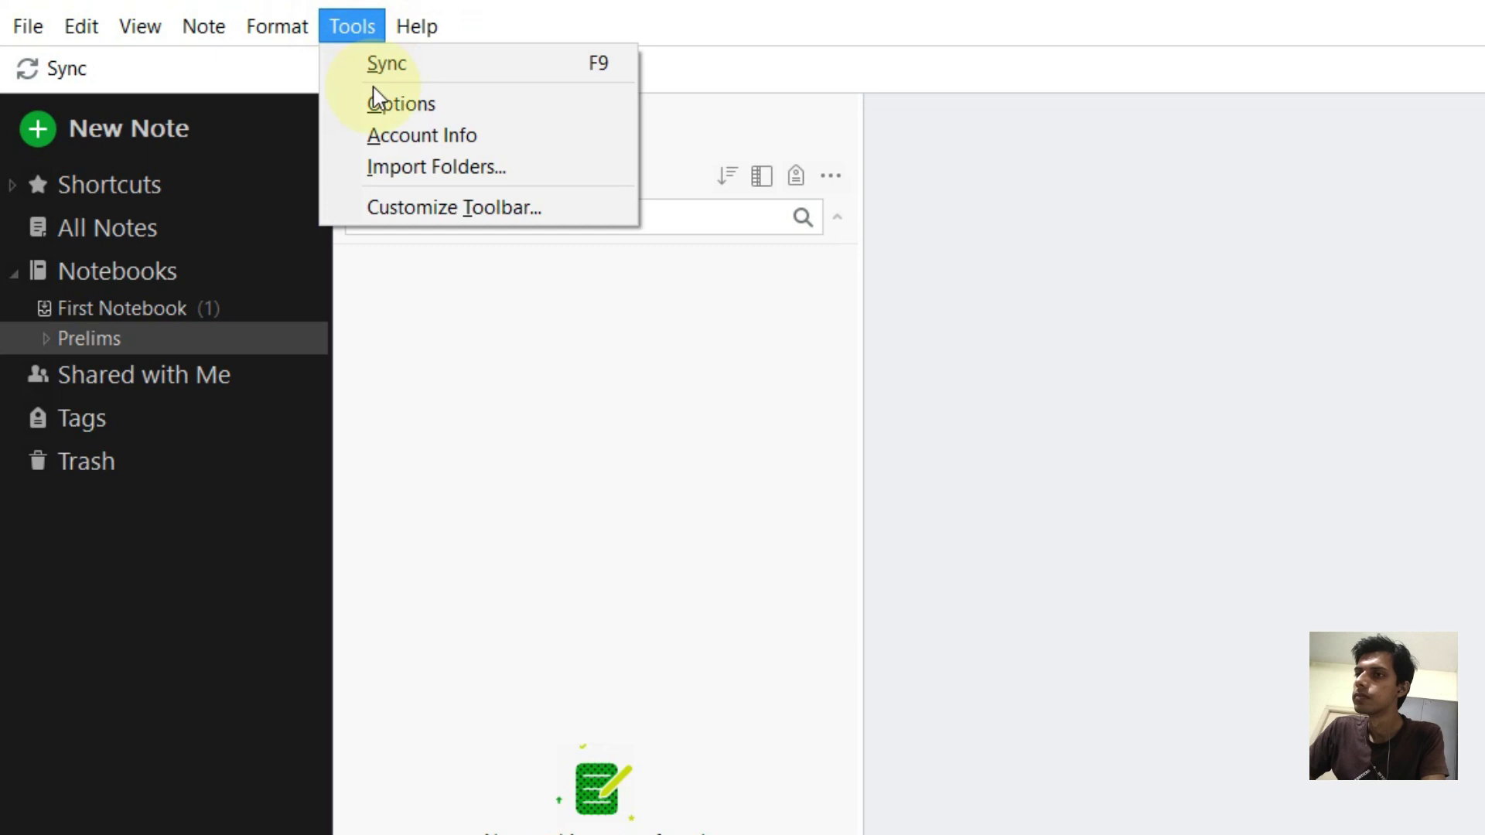
left_click(379, 109)
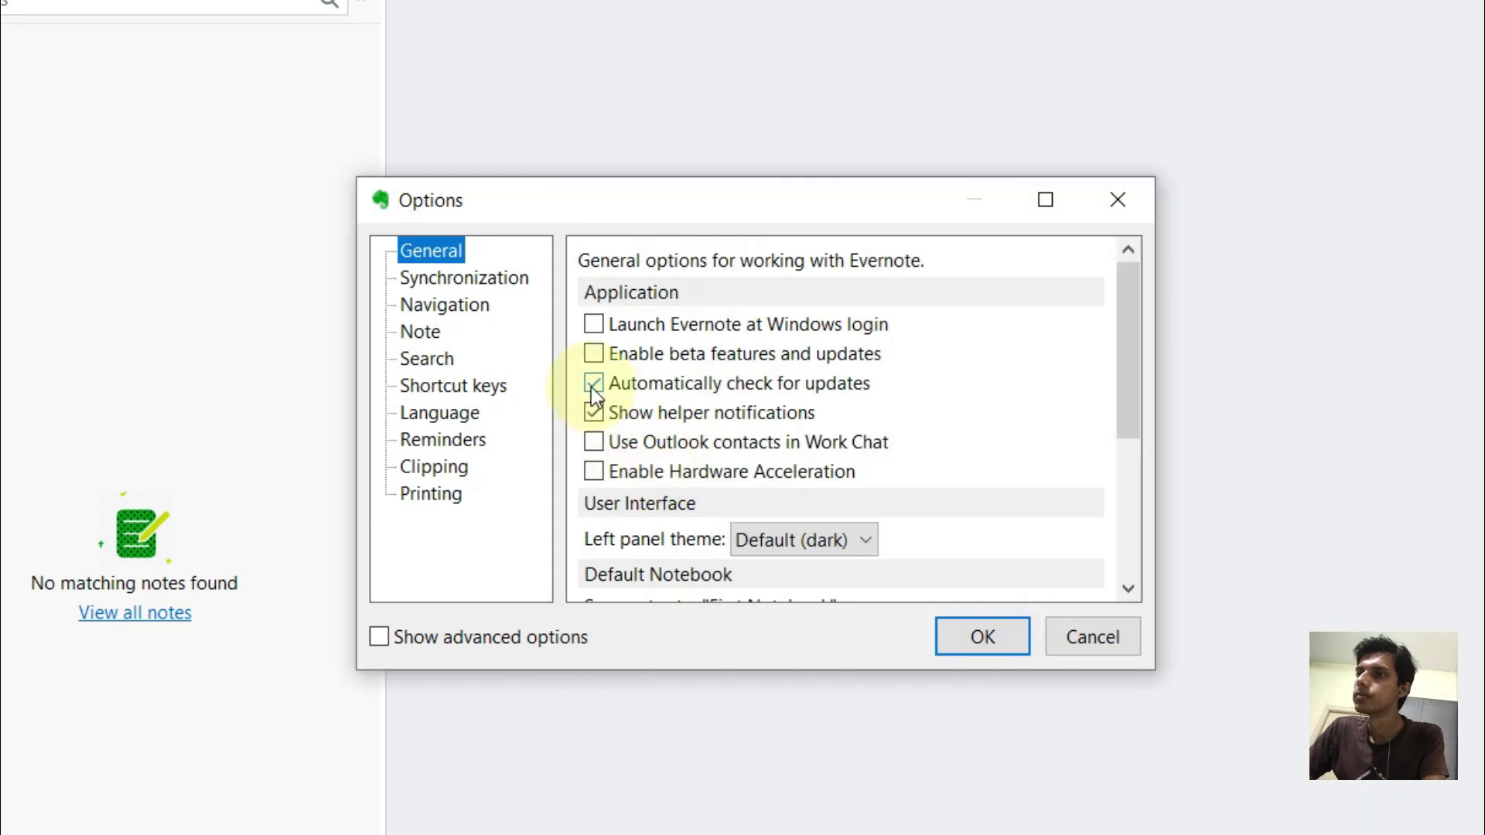
left_click(593, 385)
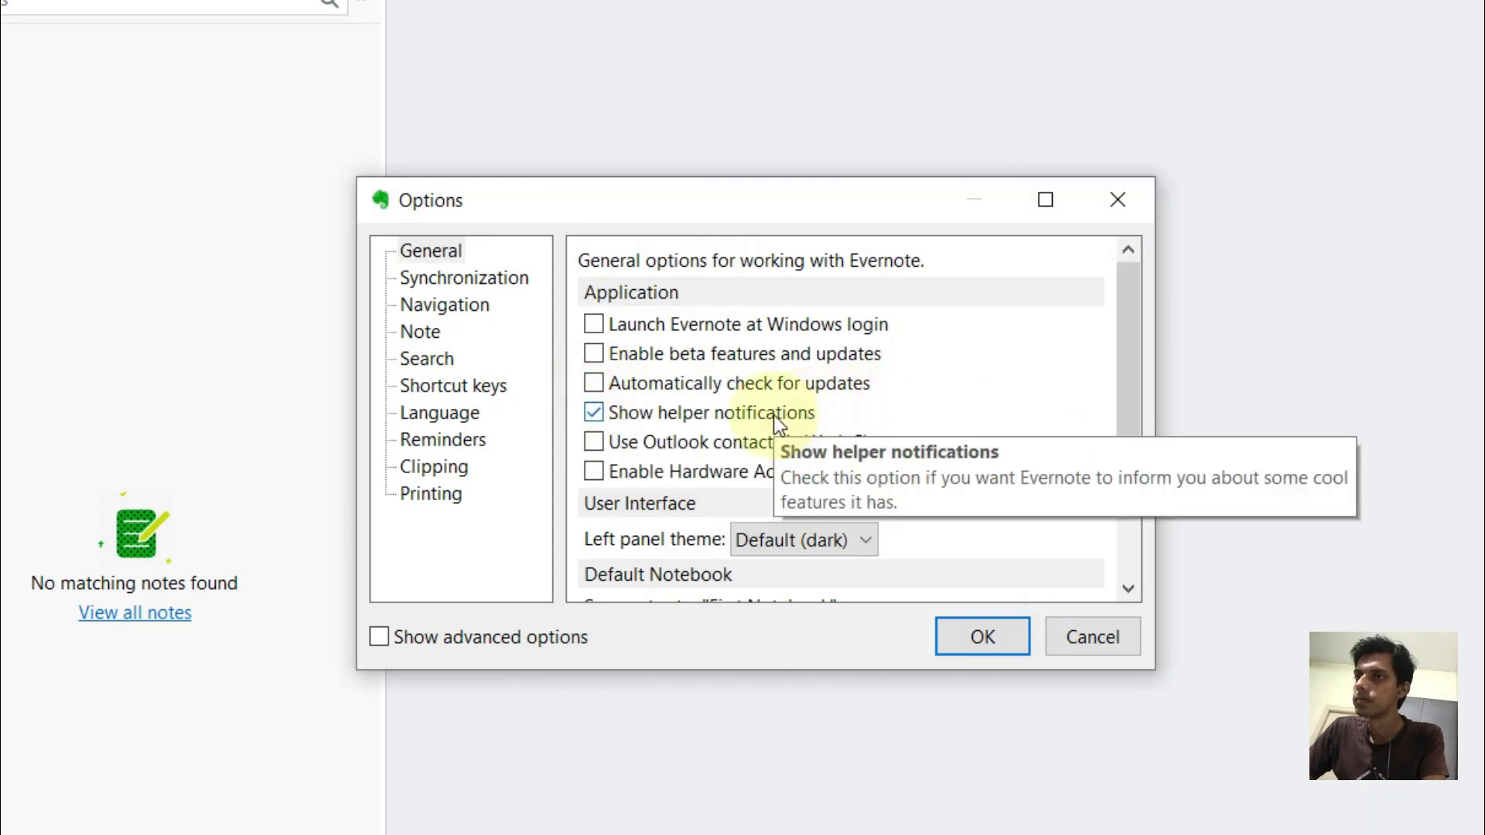
left_click(774, 415)
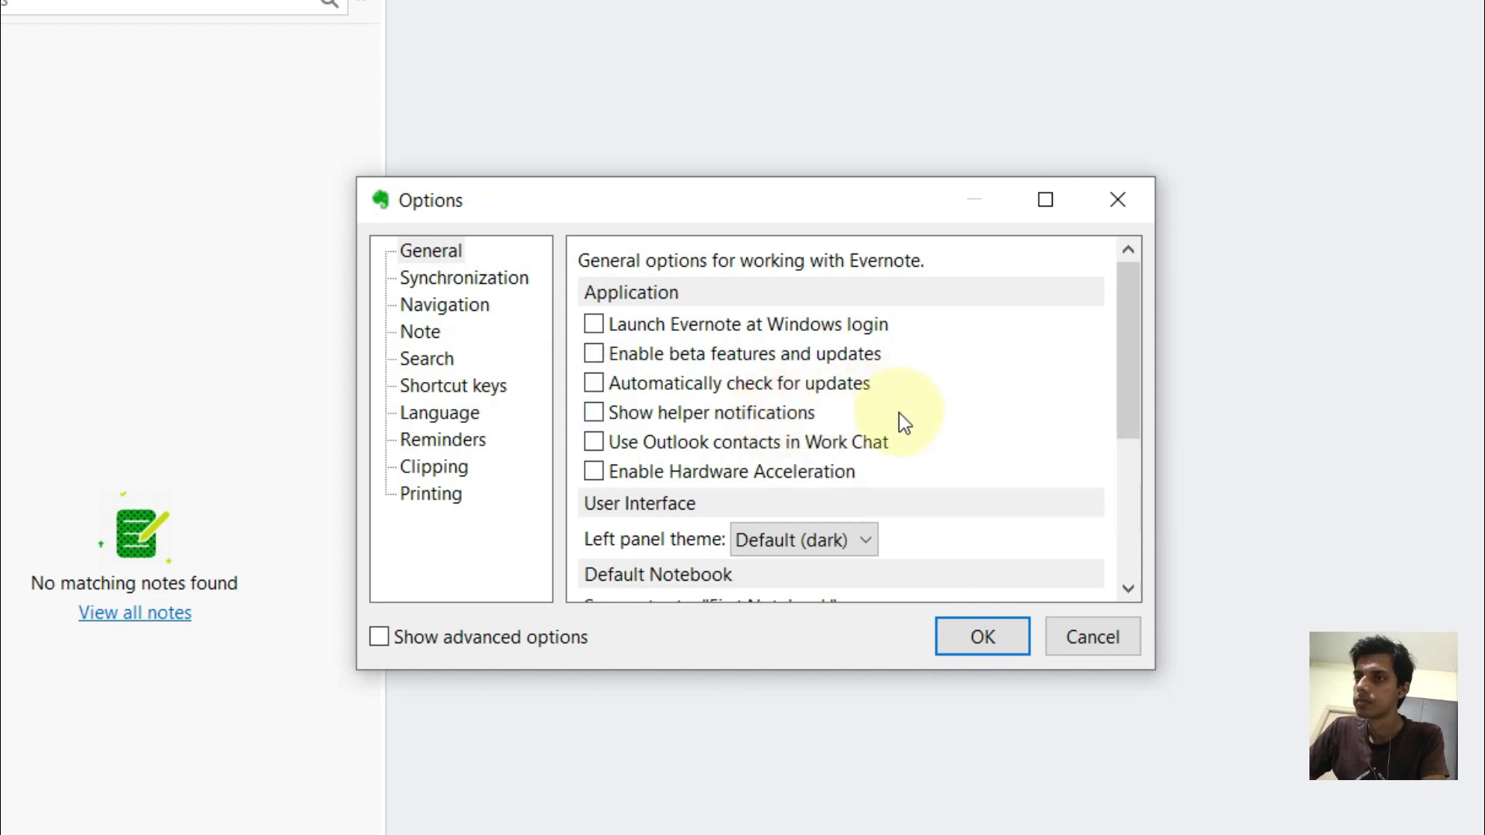
scroll(899, 402, "down", 2)
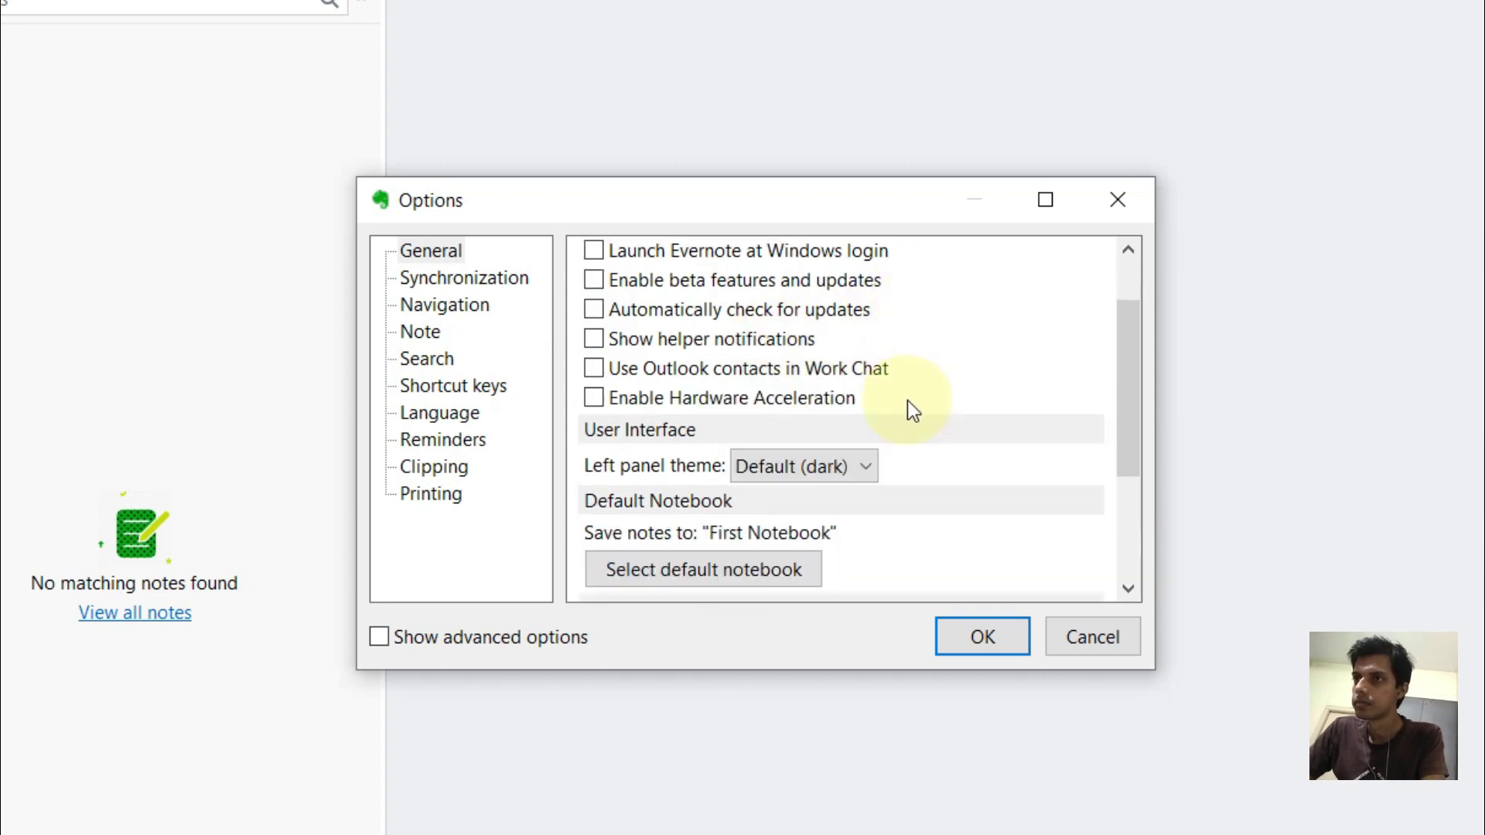
scroll(909, 400, "down", 5)
scroll(911, 400, "up", 4)
scroll(916, 402, "down", 4)
scroll(916, 402, "up", 4)
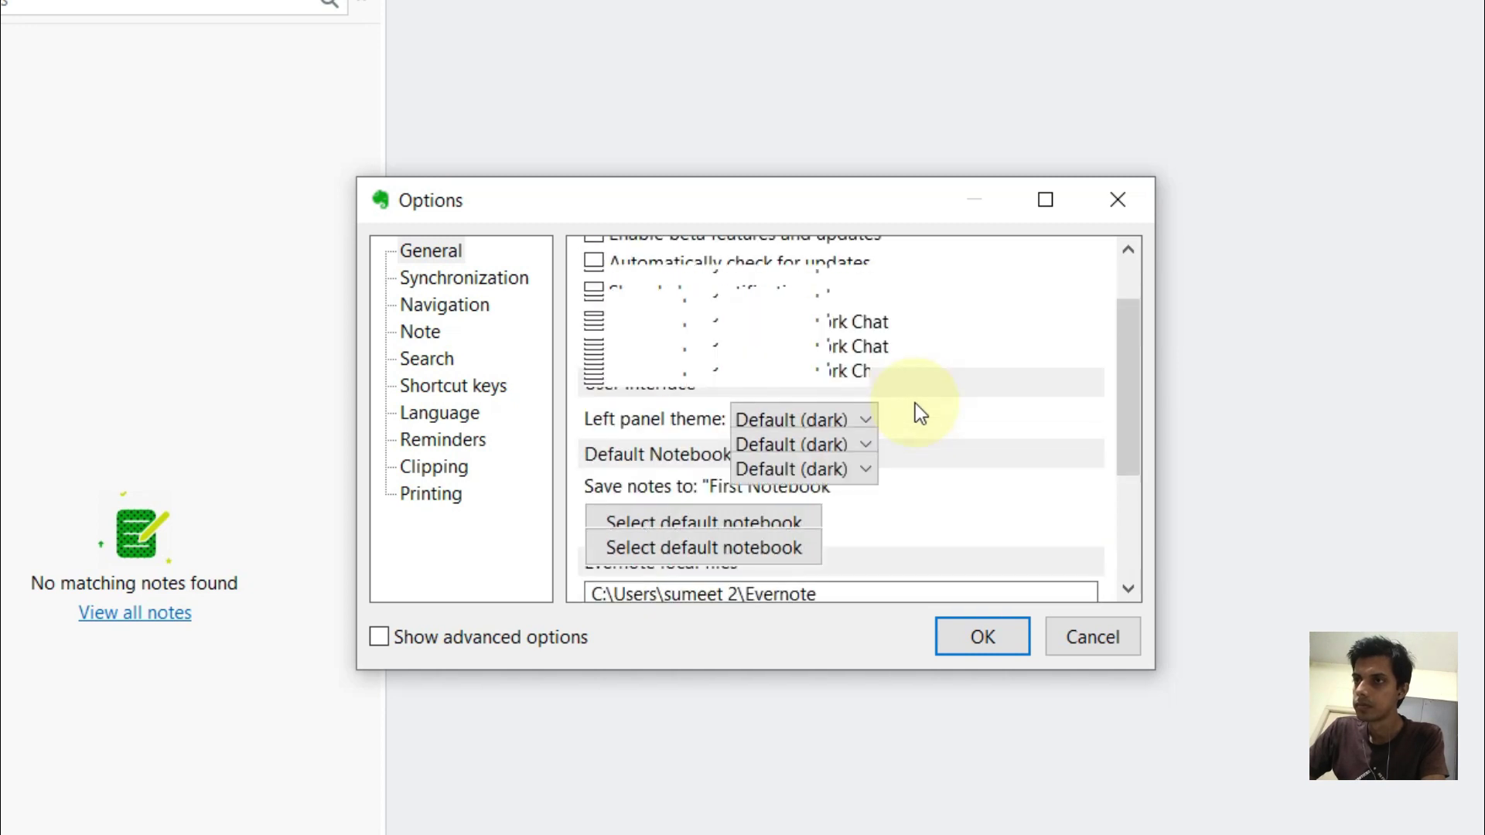
scroll(915, 402, "up", 3)
Turn off synchronizing changes on exit, in the background, for shortcuts and on a timed interval in the synchronization options.
left_click(449, 278)
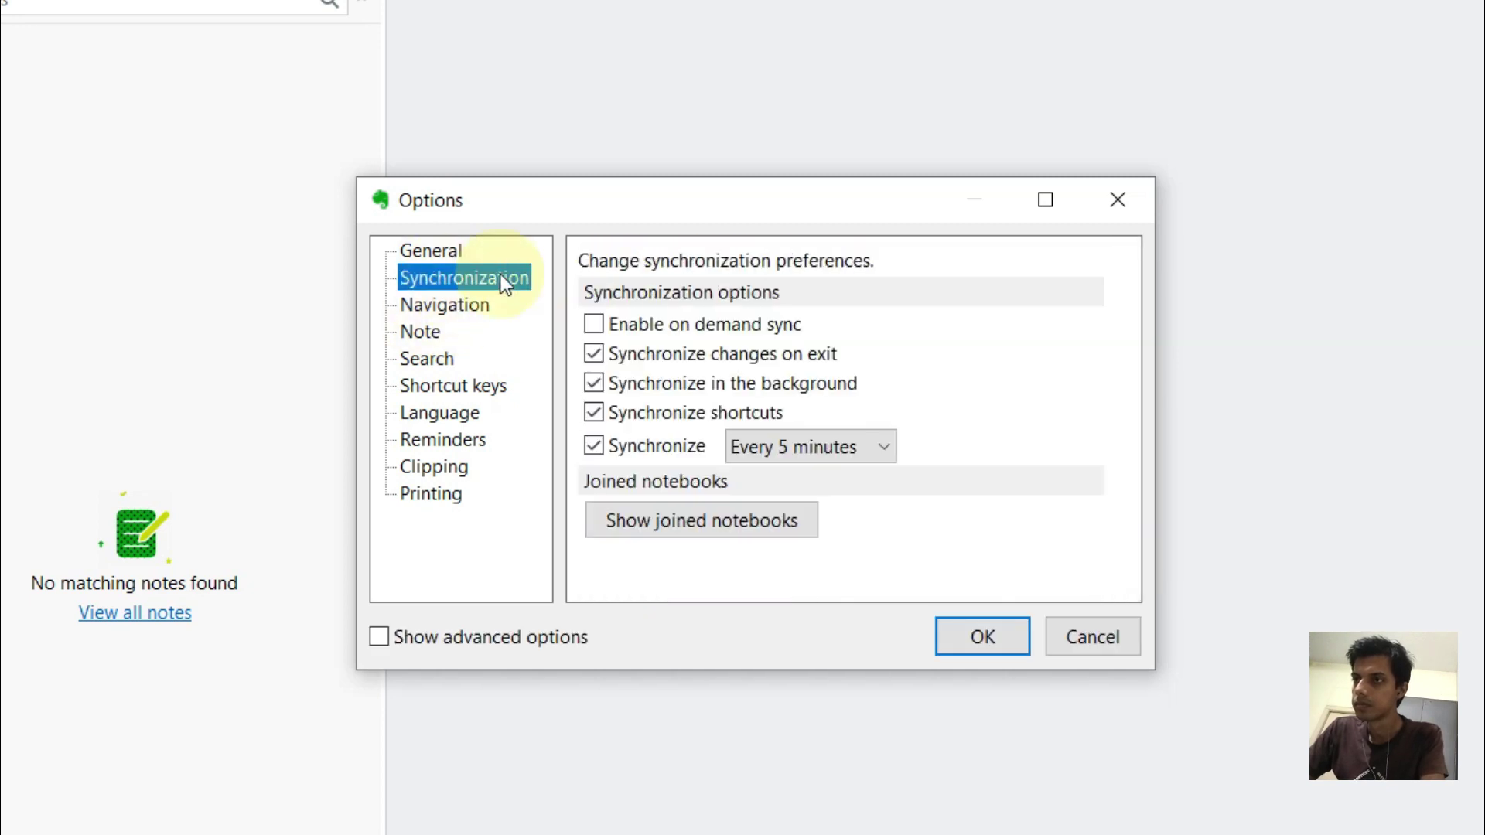
left_click(823, 360)
left_click(818, 382)
left_click(787, 410)
left_click(633, 447)
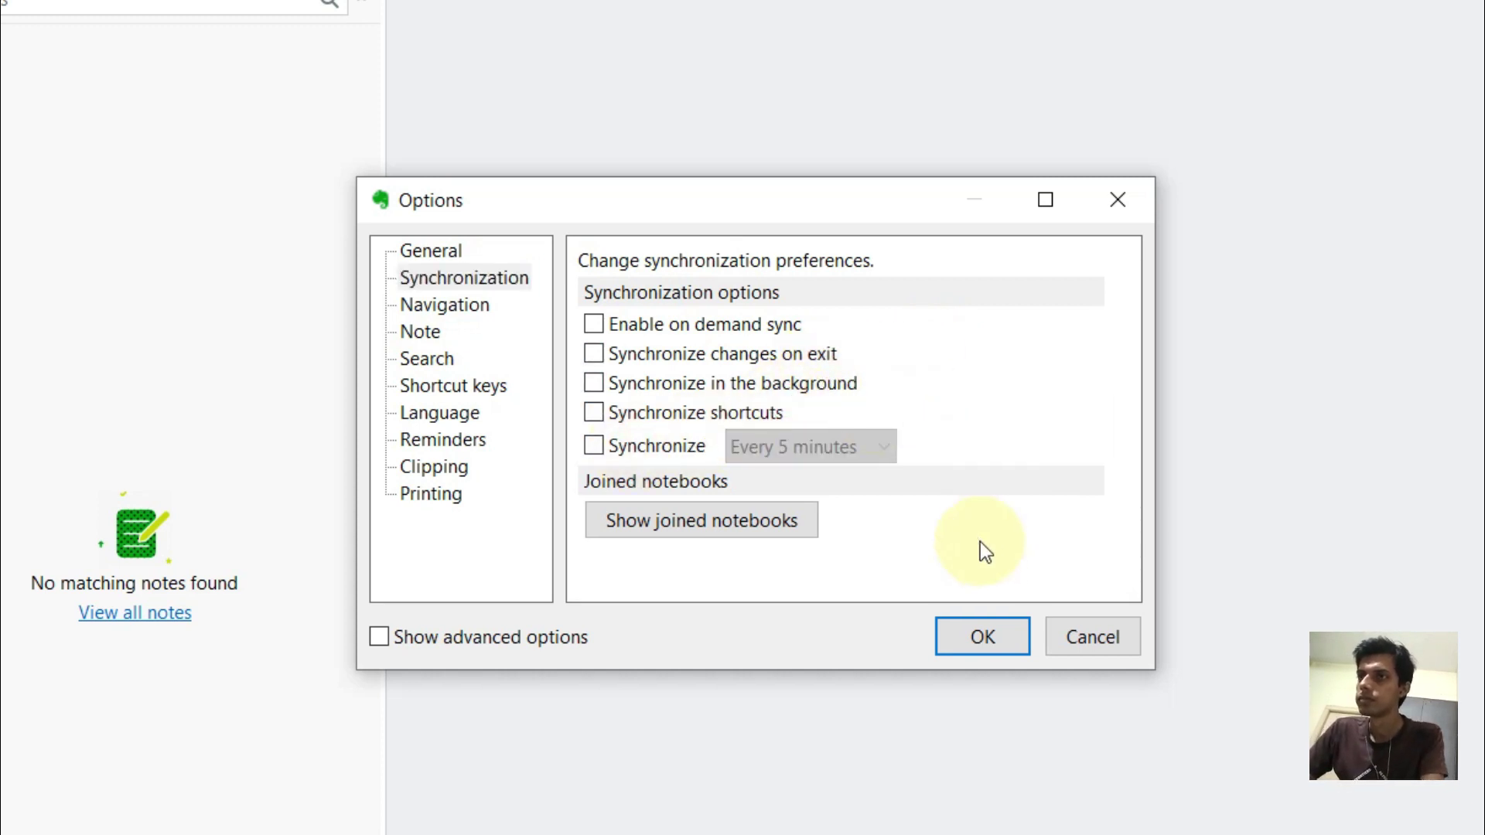
Look through the navigation options and turn off creating new notes in a new window in the note options.
left_click(469, 304)
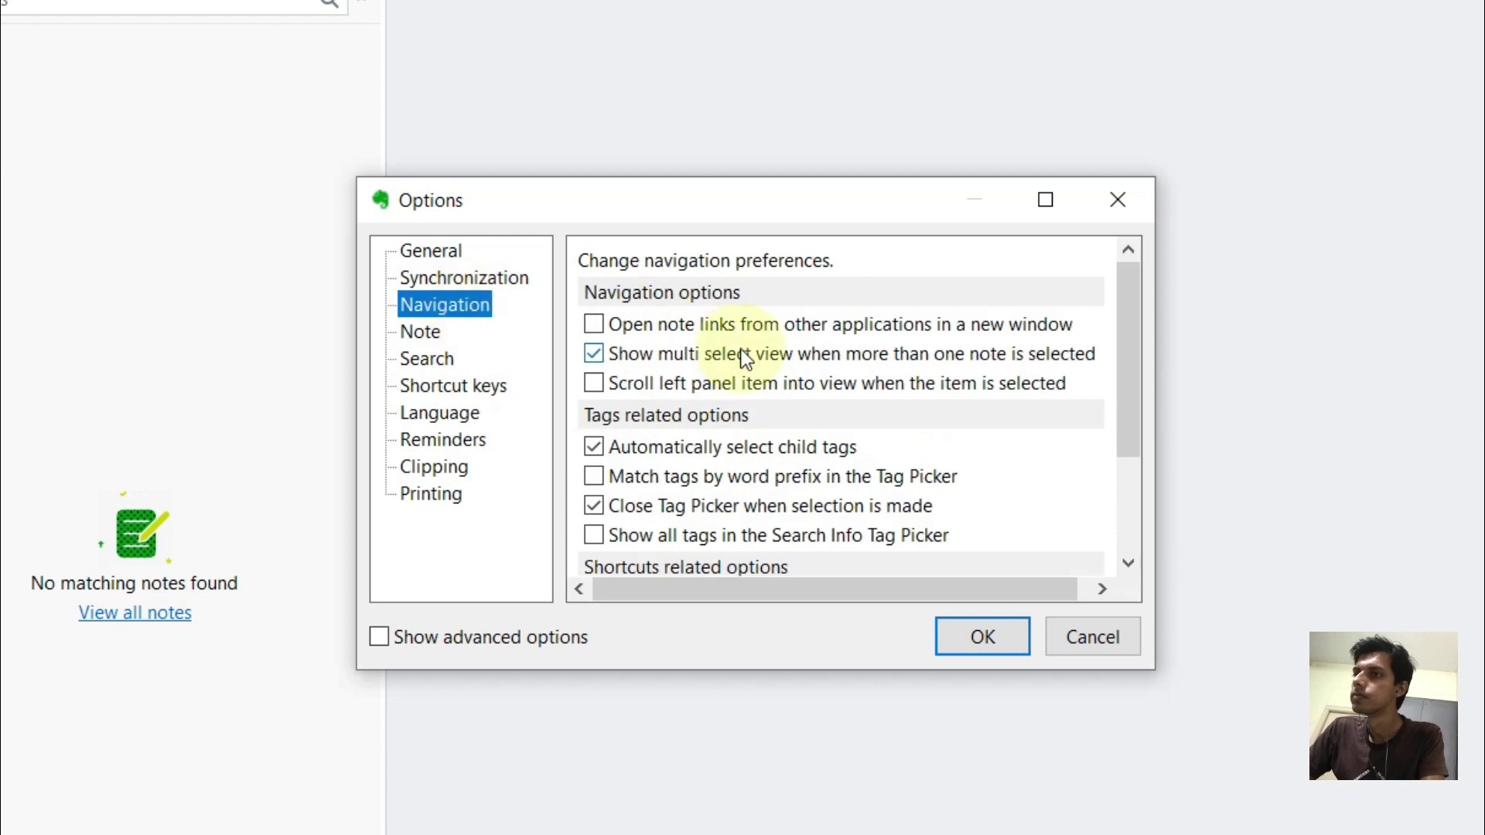
scroll(797, 420, "down", 2)
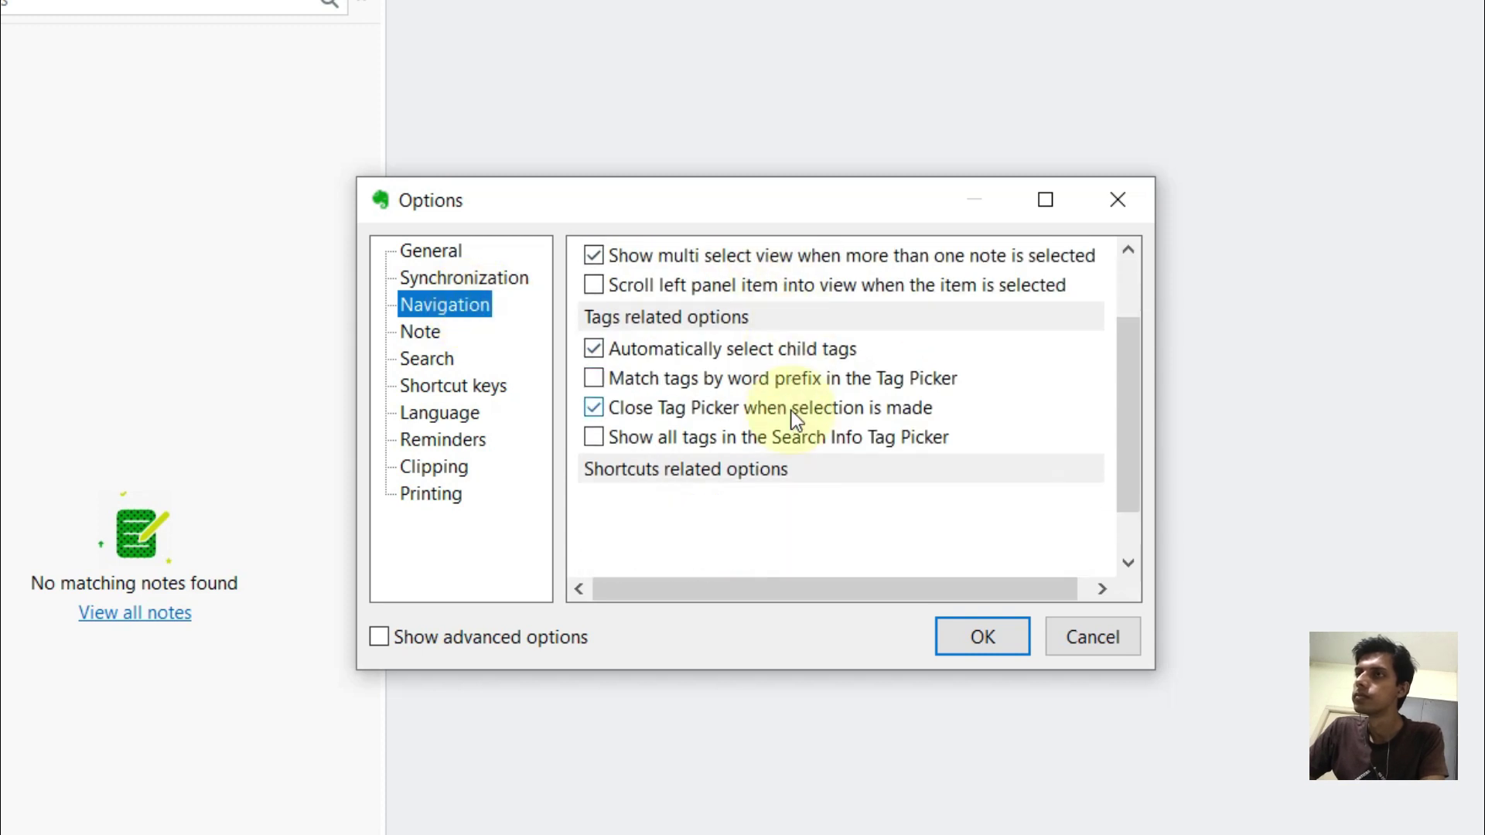
left_click(426, 331)
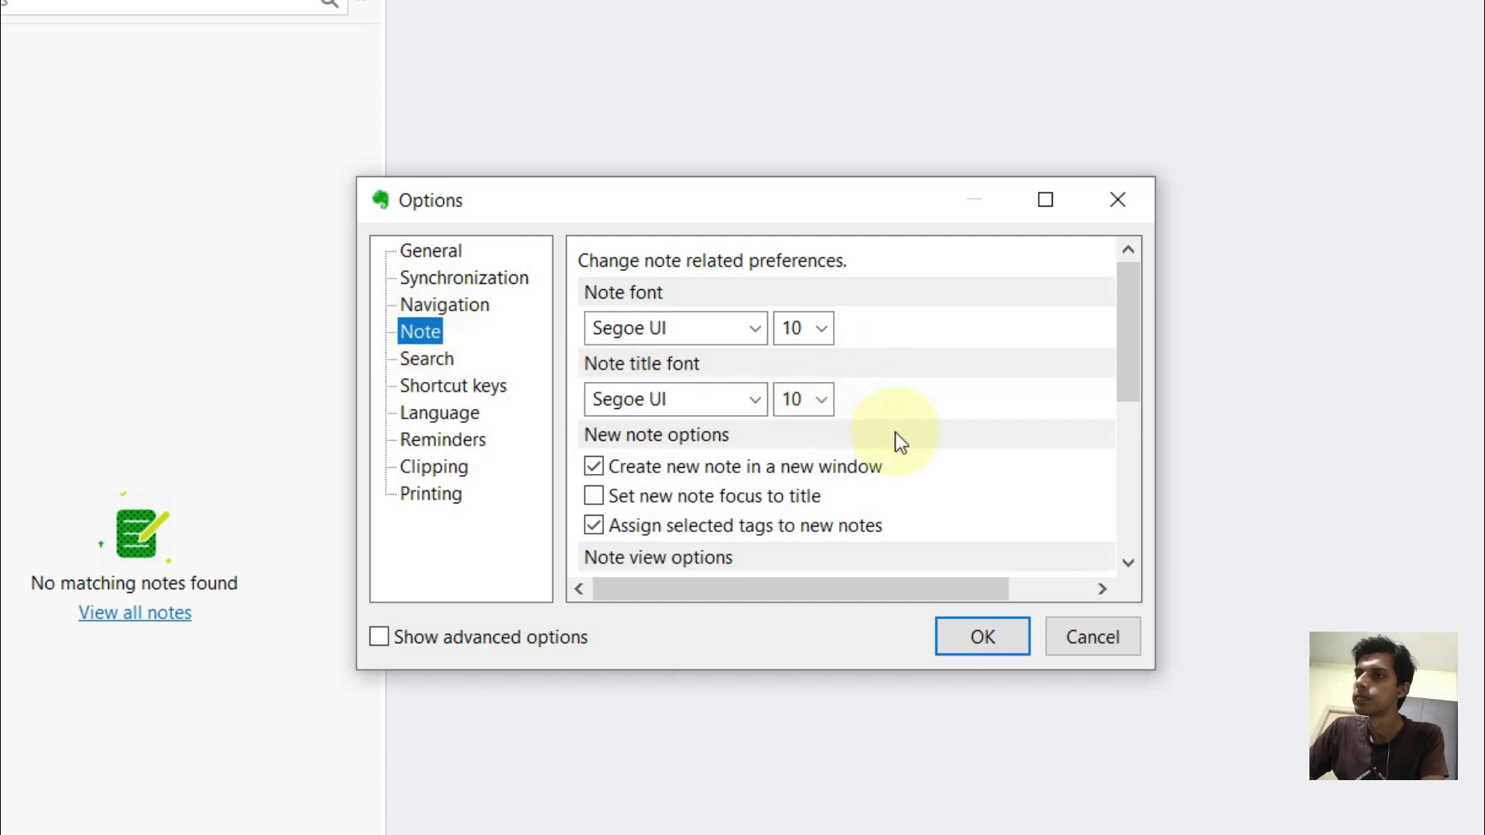
scroll(897, 442, "down", 1)
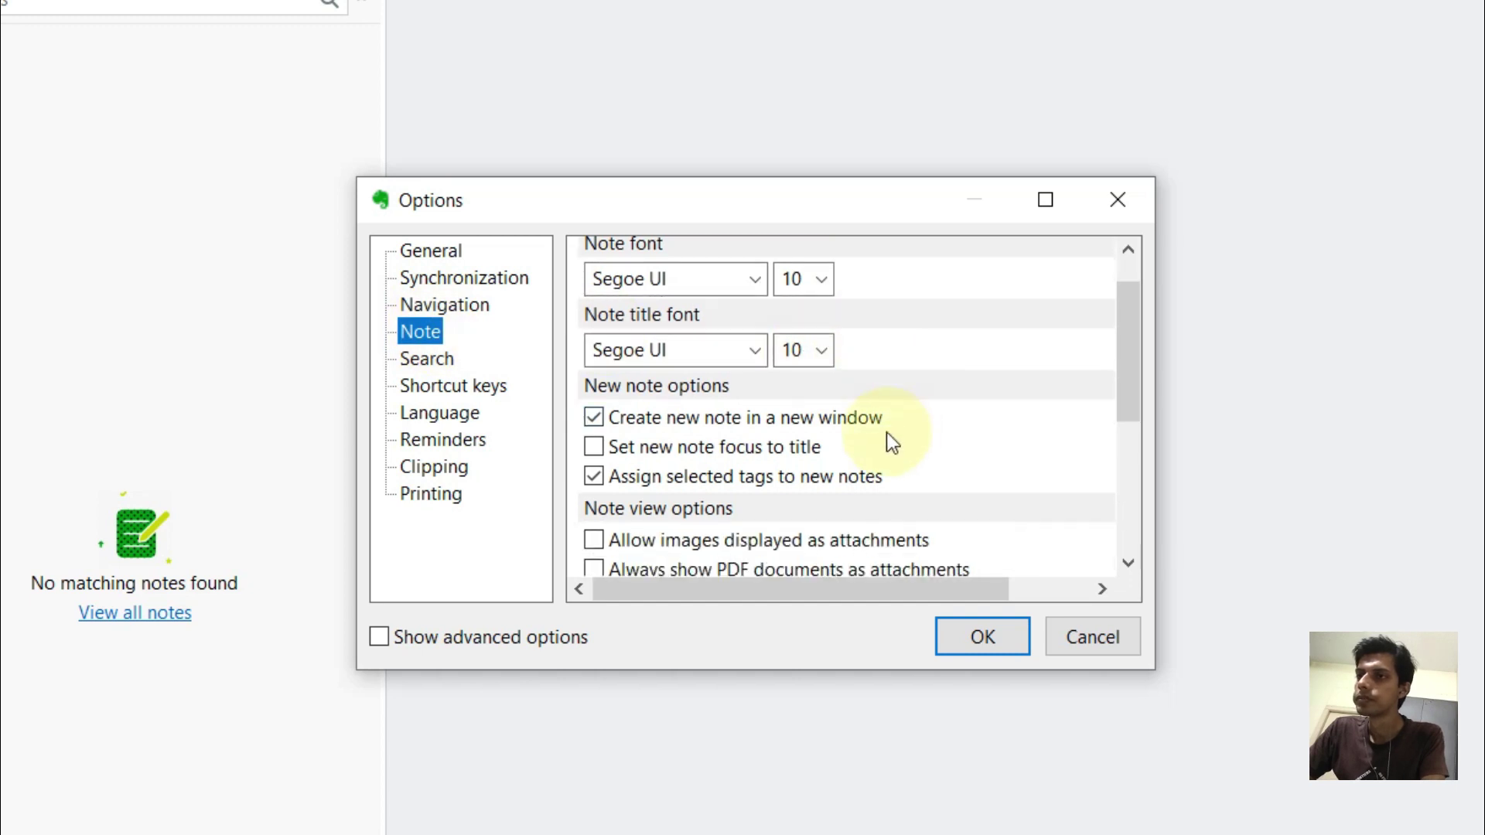
mouse_move(658, 426)
left_click(731, 419)
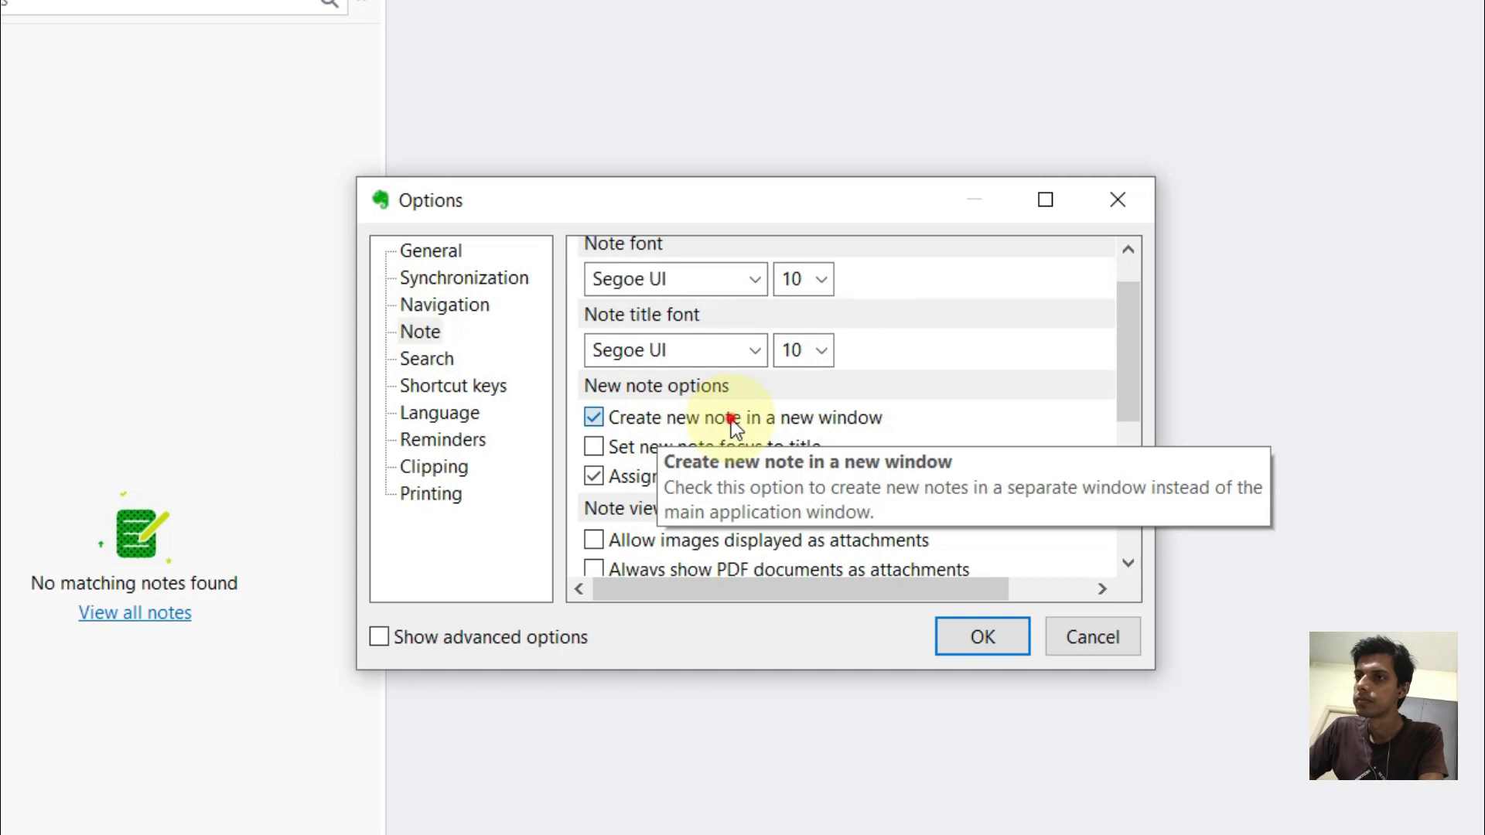
scroll(940, 429, "down", 2)
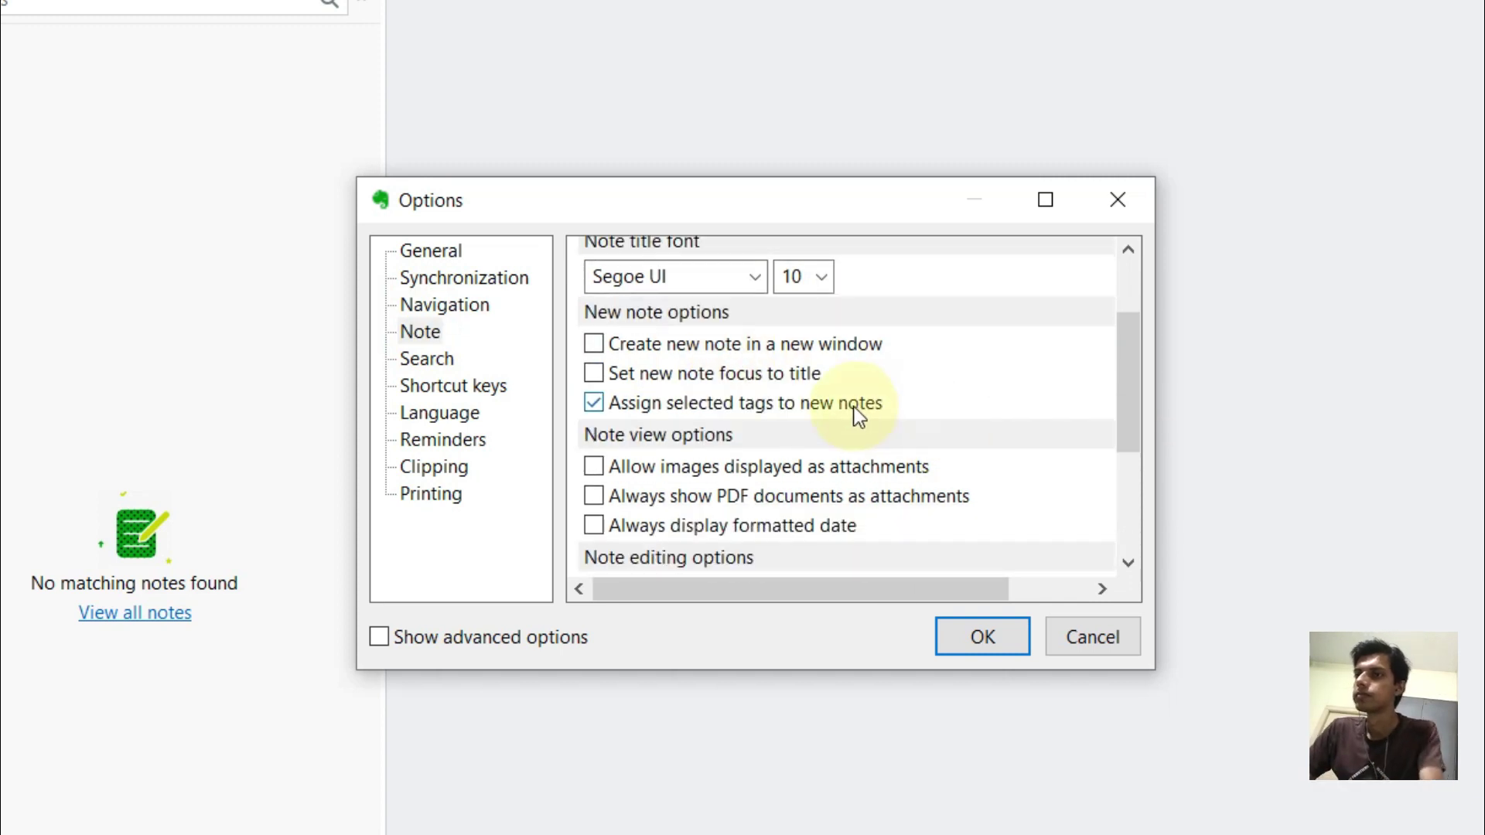
Show the advanced options and set notes to merge with no separator in the note options.
scroll(913, 426, "down", 1)
scroll(917, 440, "down", 2)
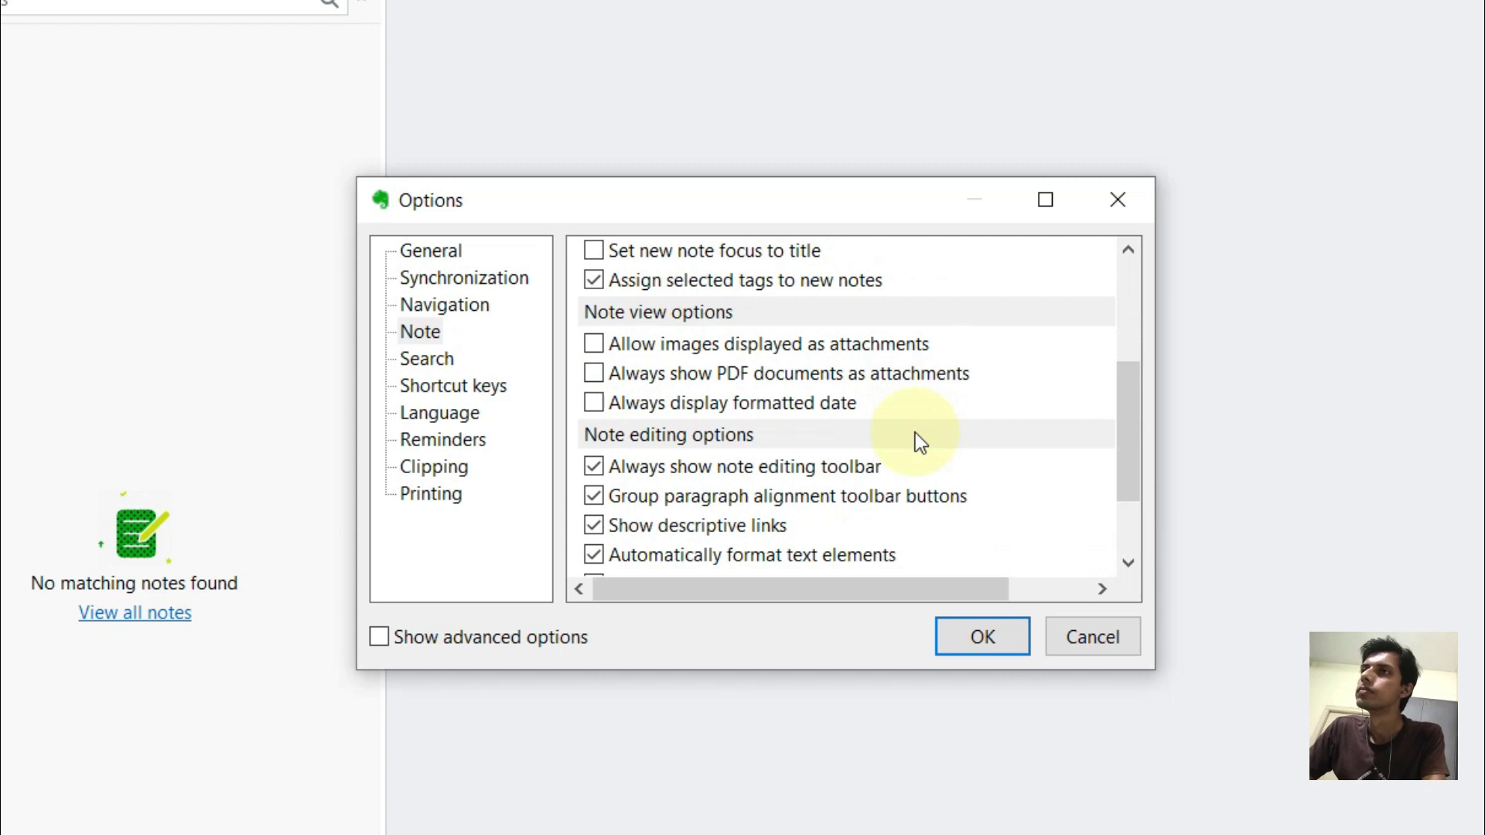
scroll(916, 435, "down", 3)
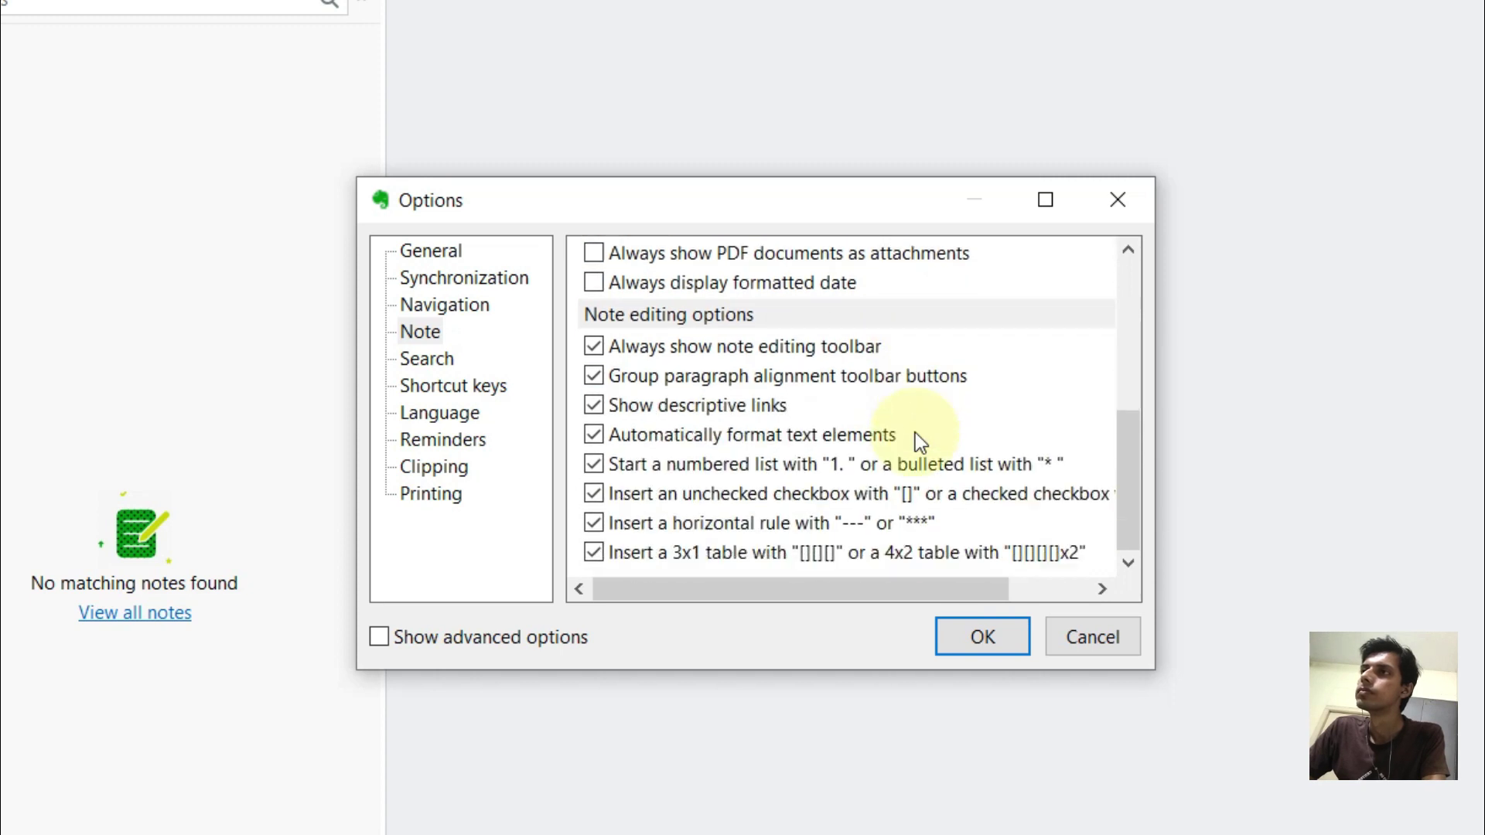
left_click(388, 638)
scroll(864, 489, "down", 5)
scroll(865, 489, "down", 2)
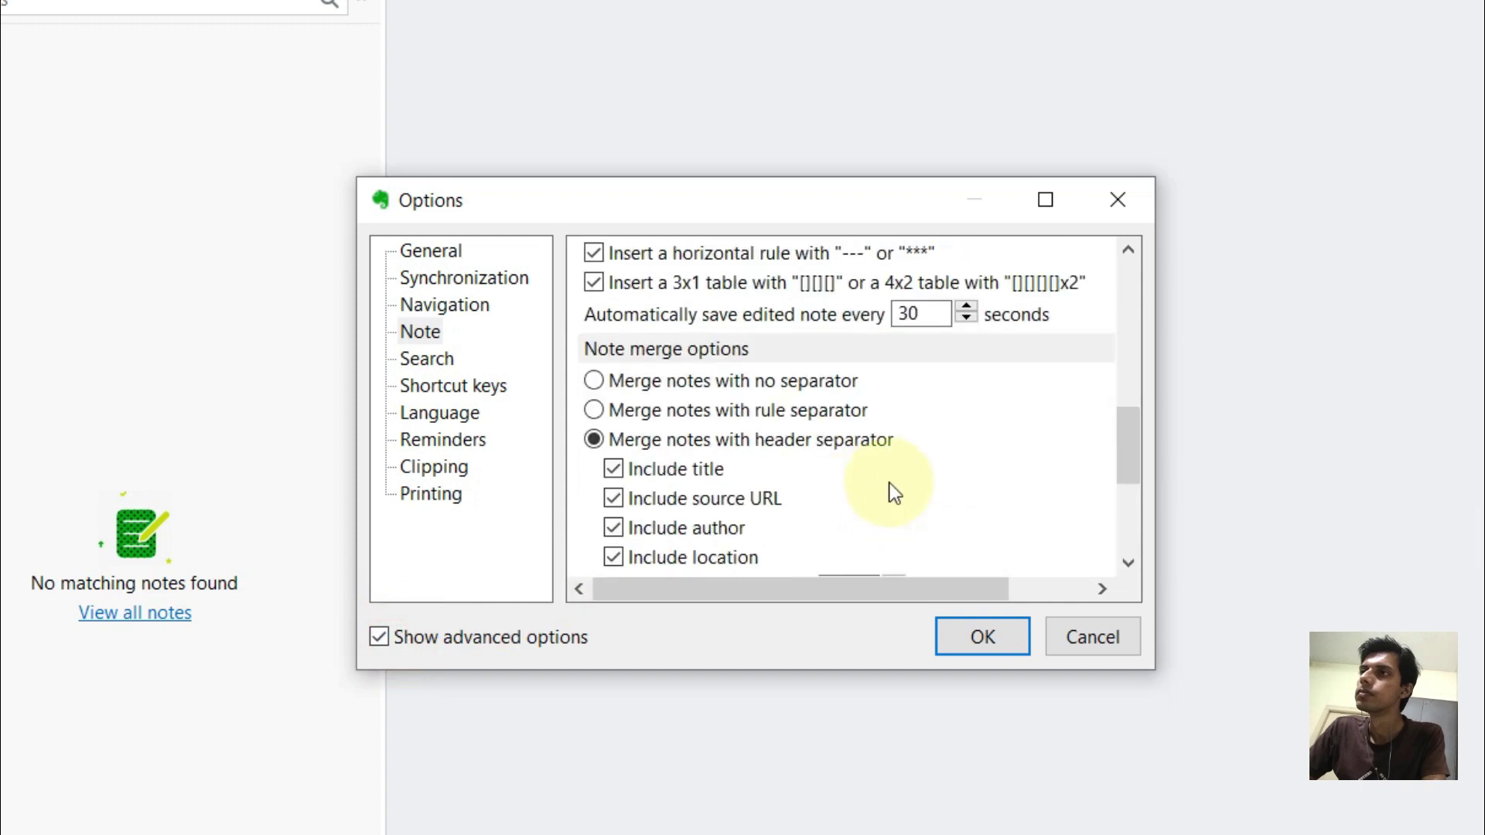
scroll(843, 464, "down", 2)
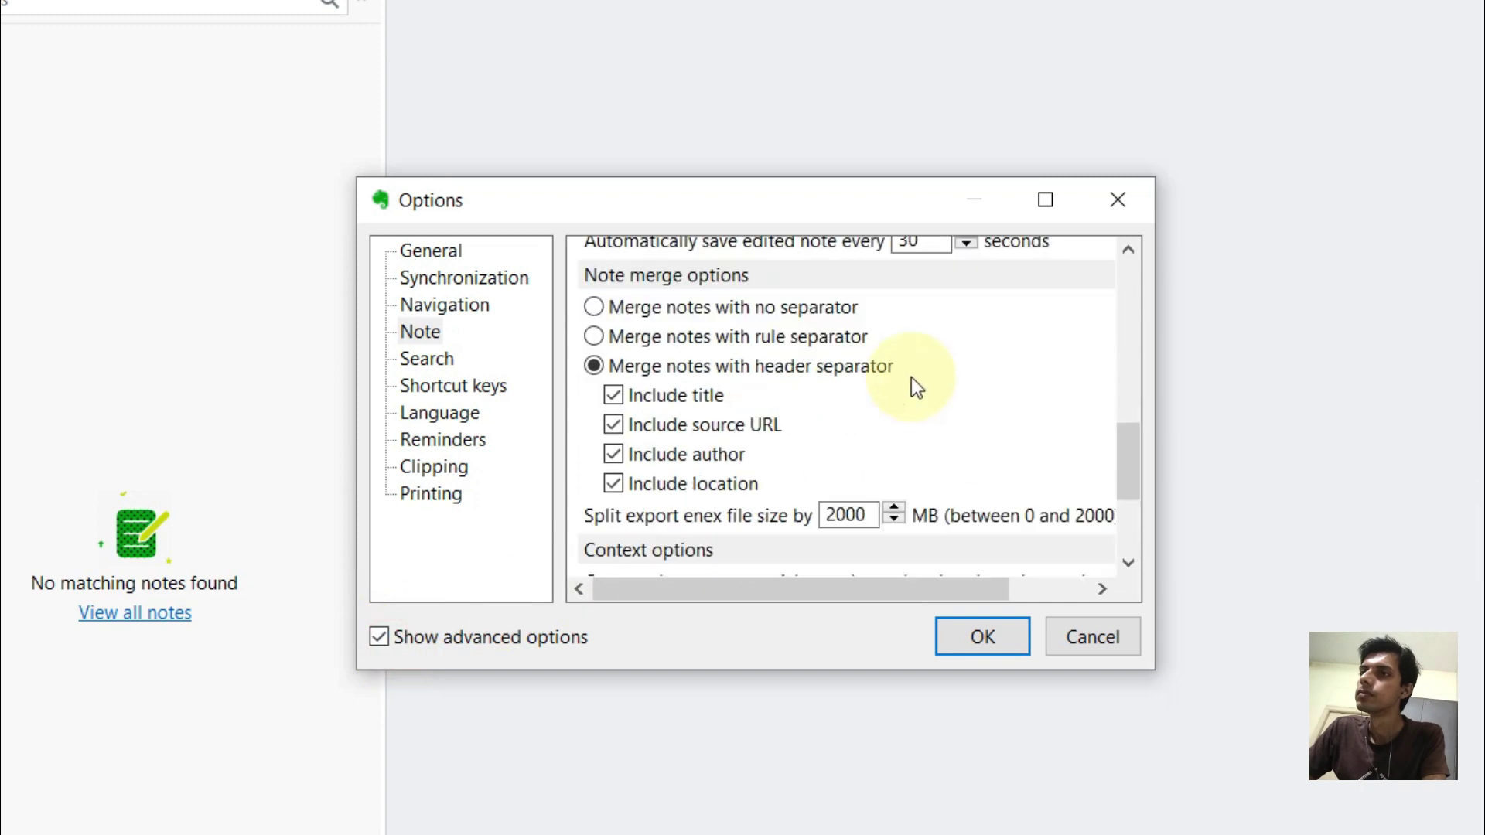
left_click(819, 303)
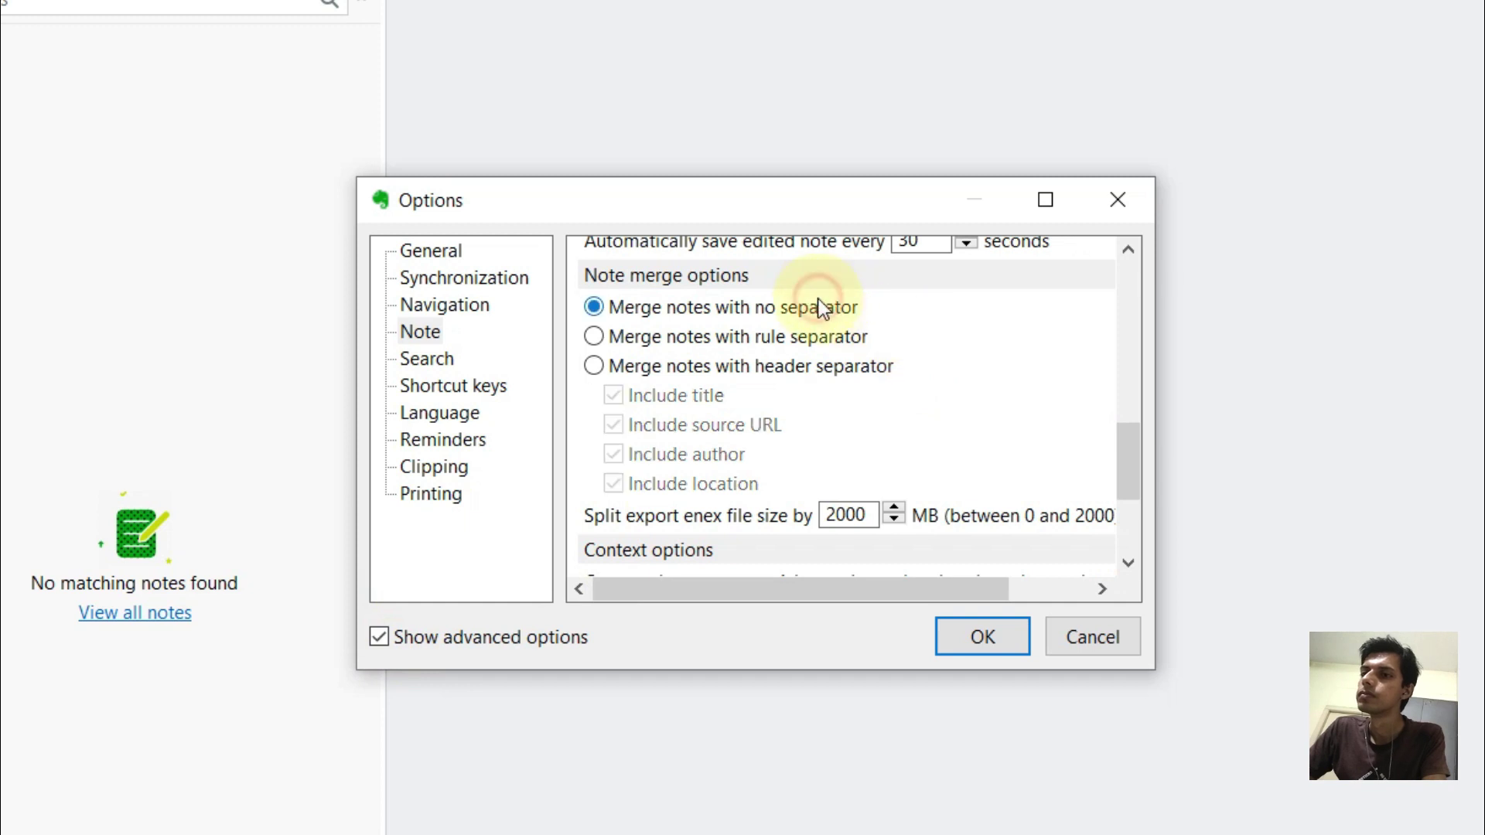
scroll(934, 421, "down", 5)
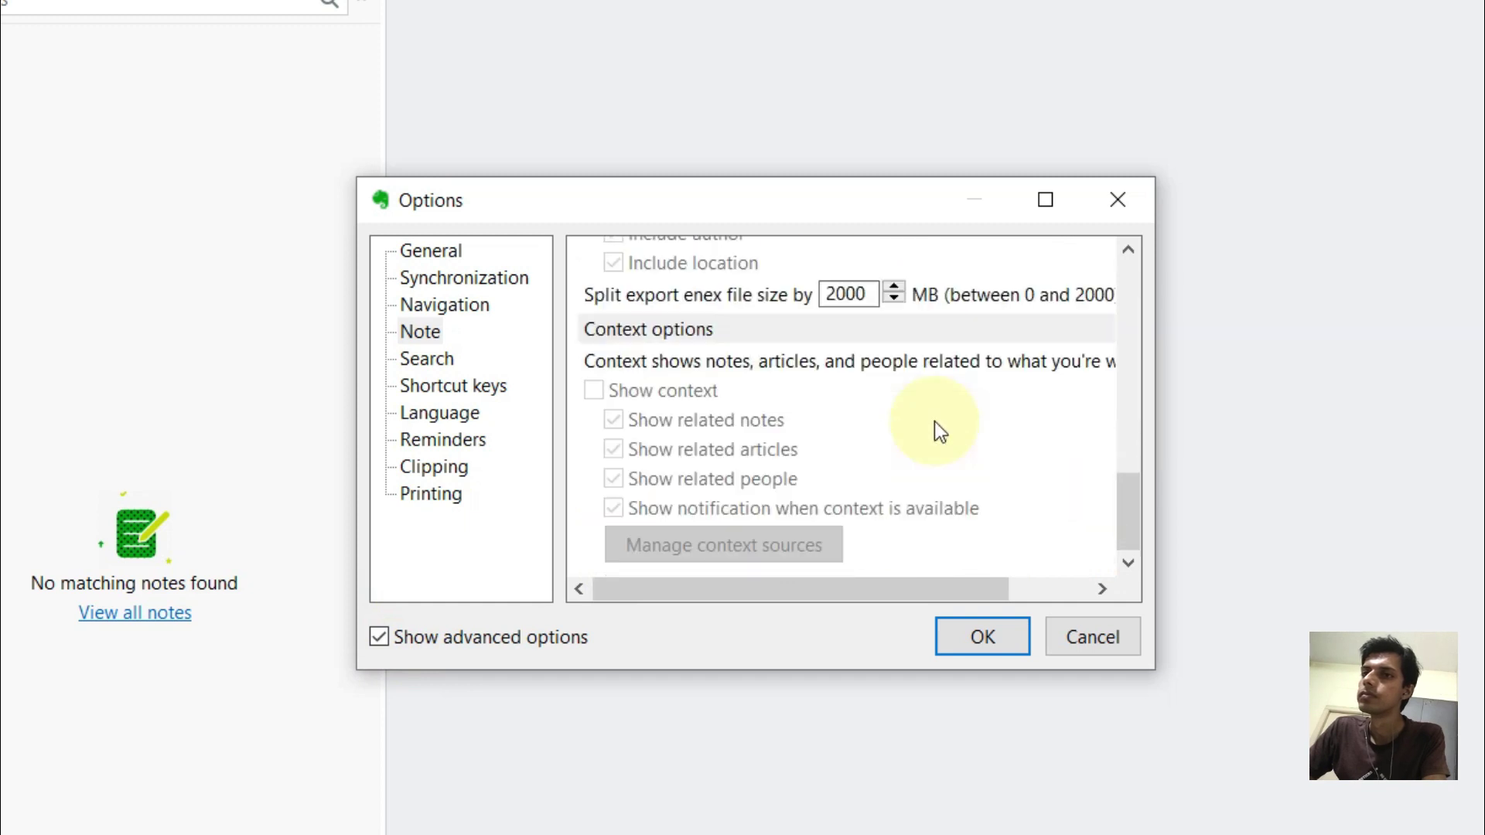
Look through the search, shortcut key, language, reminder, clipping and printing options, and save the changed options.
left_click(427, 358)
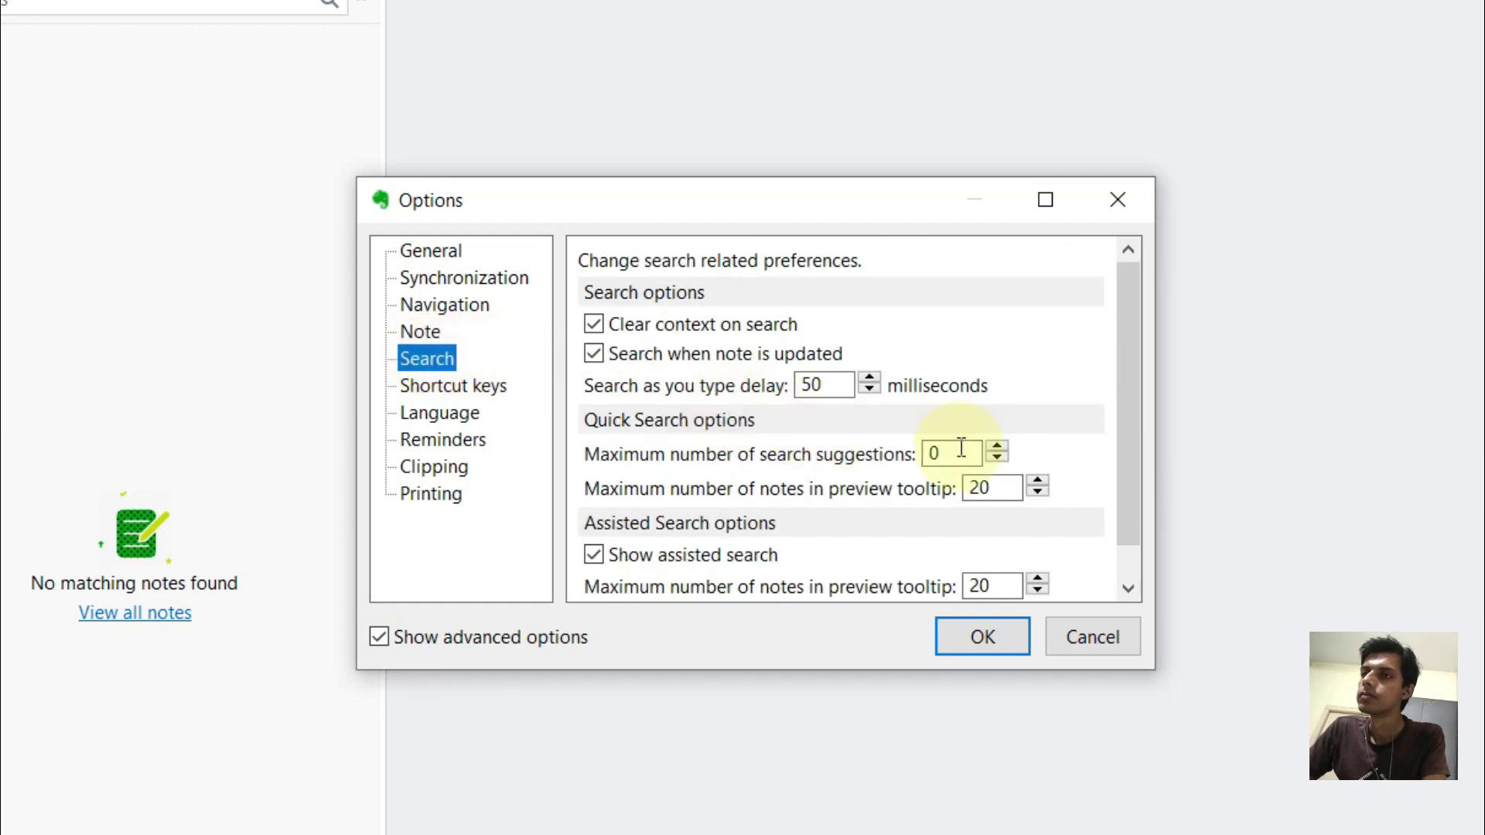
scroll(1006, 364, "down", 1)
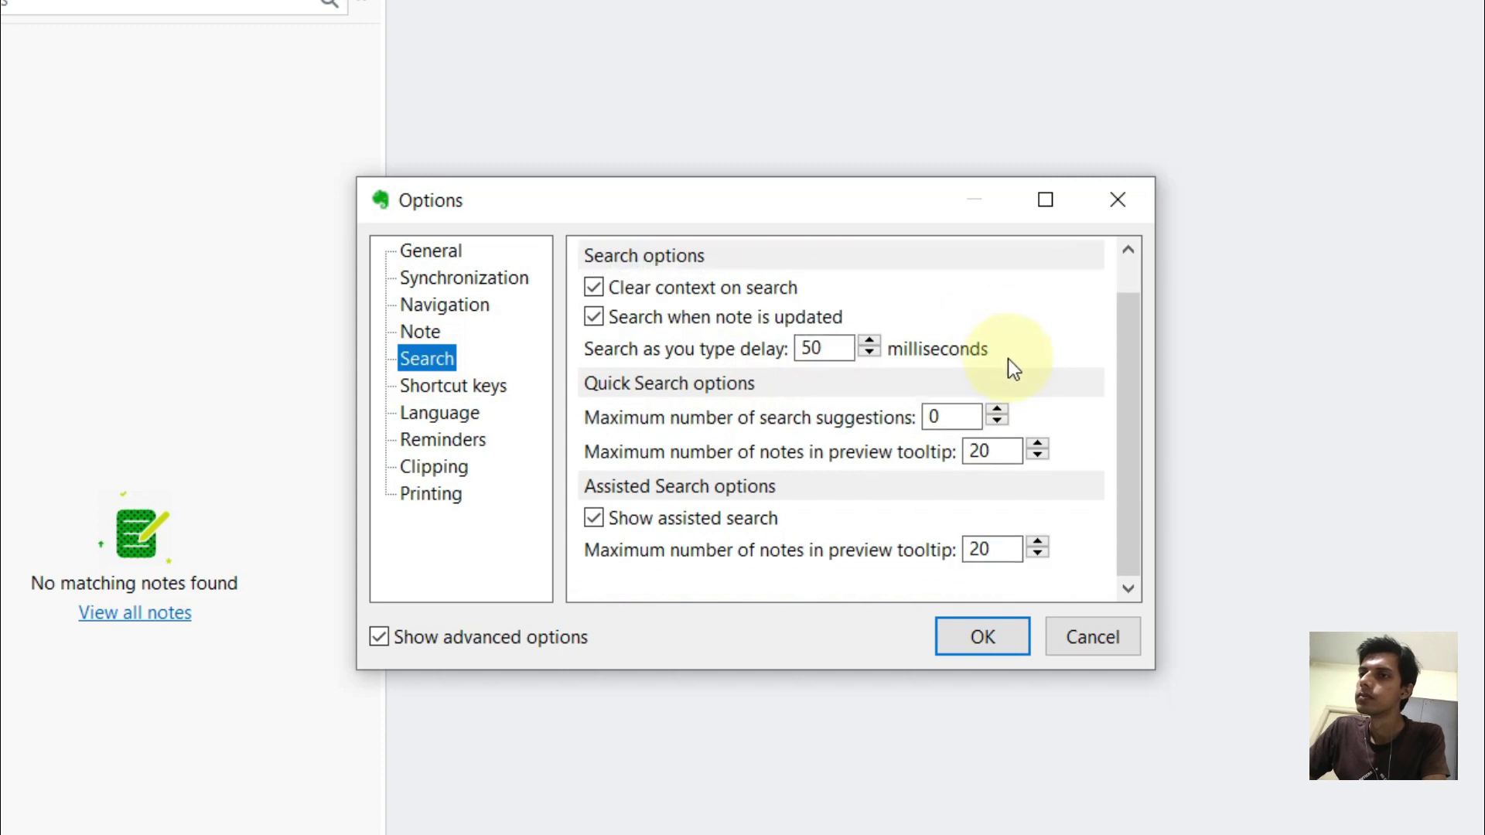
left_click(472, 389)
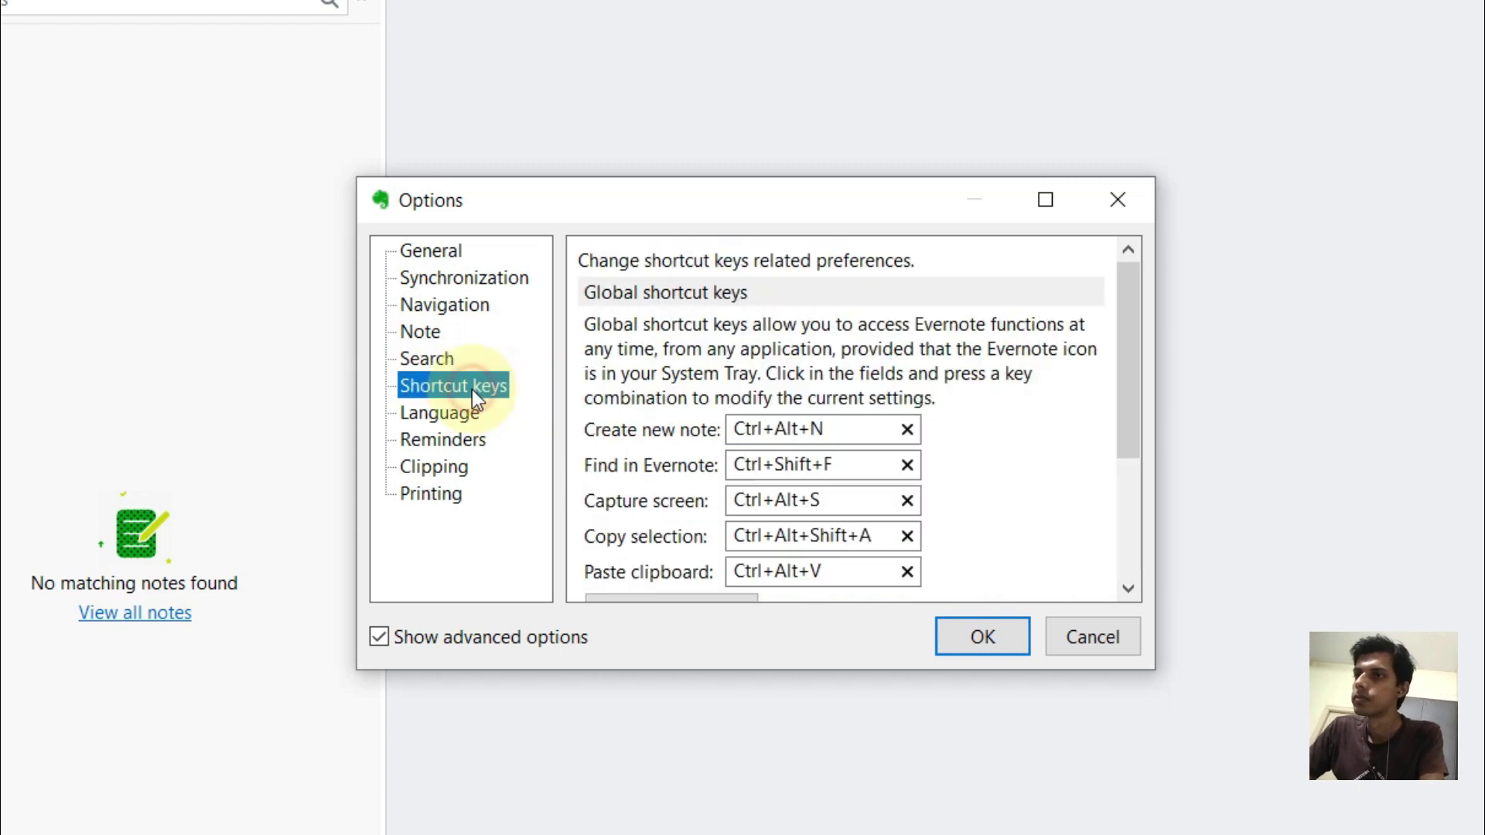
scroll(796, 422, "down", 1)
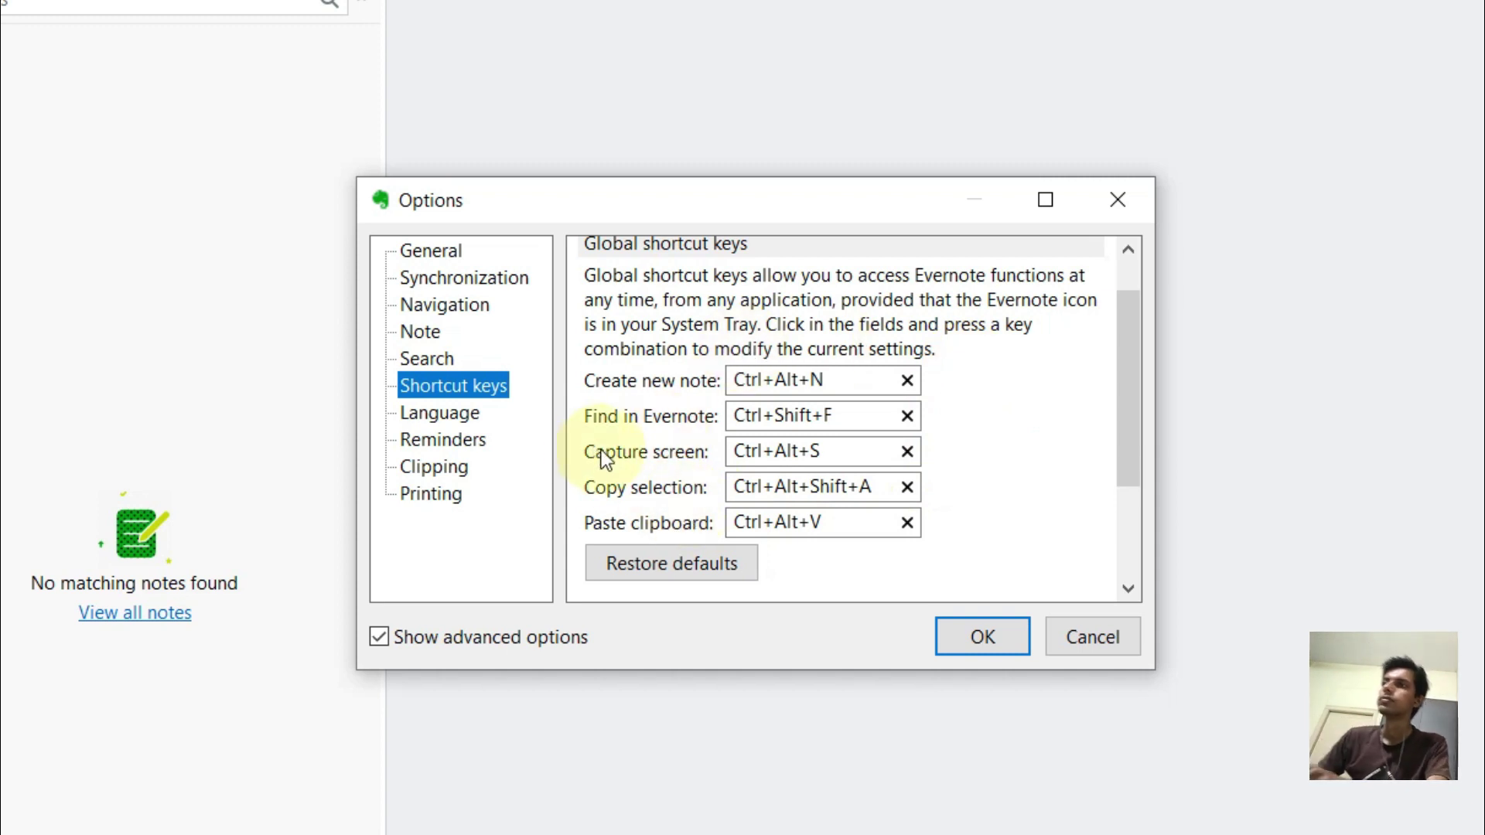
left_click(460, 418)
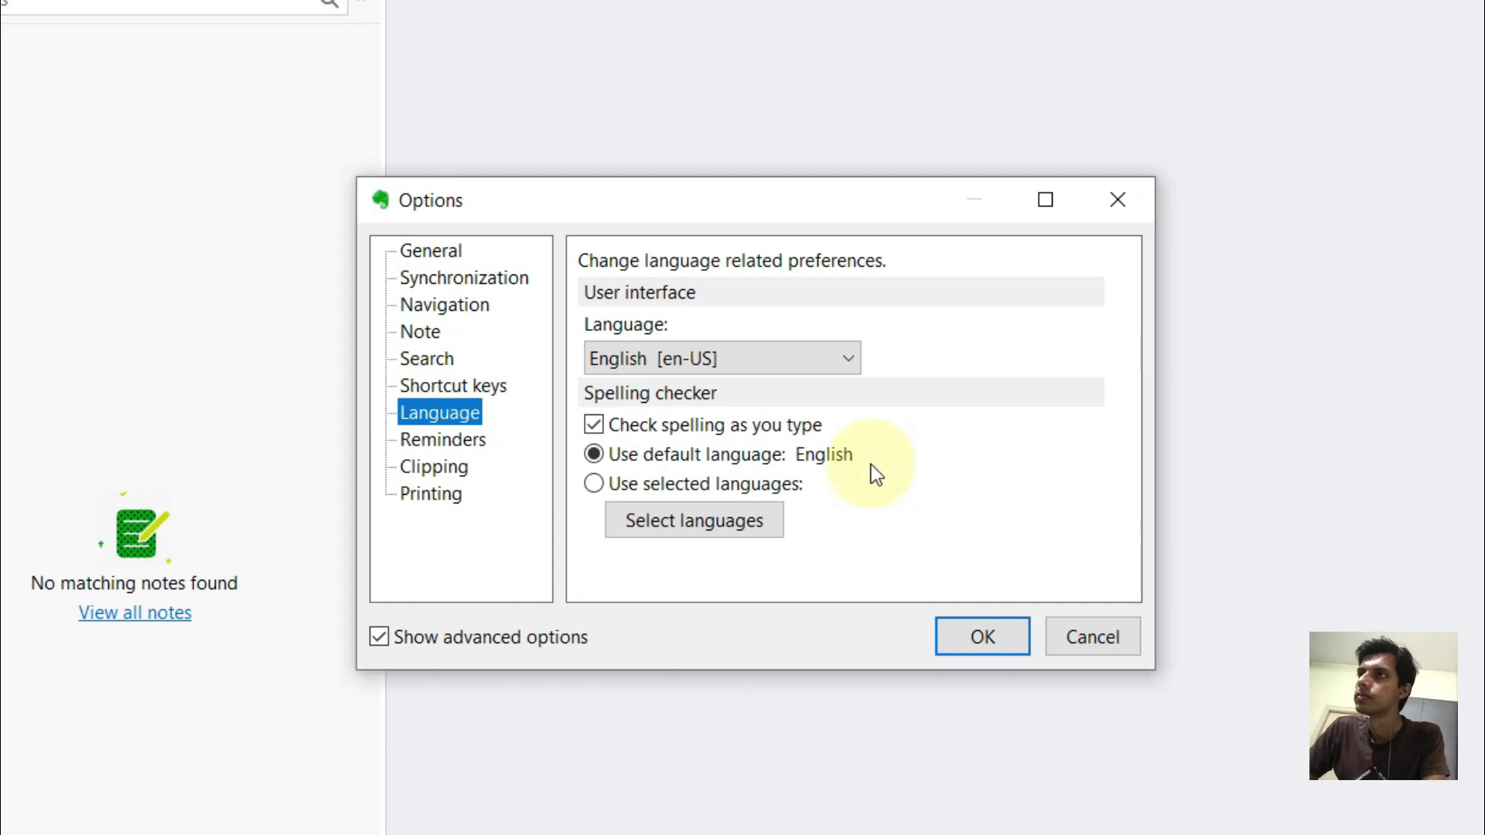
left_click(443, 447)
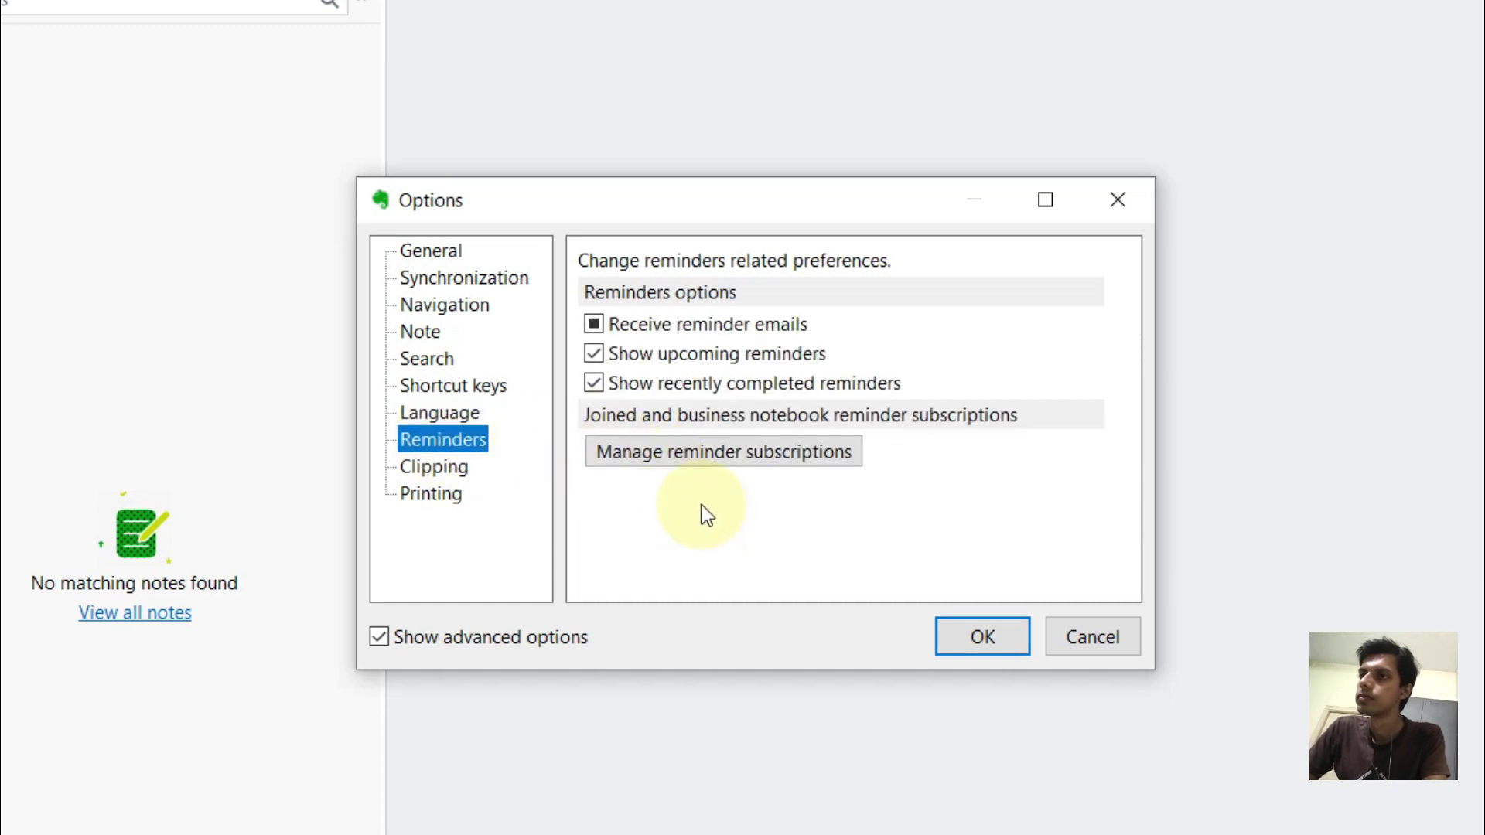
left_click(449, 468)
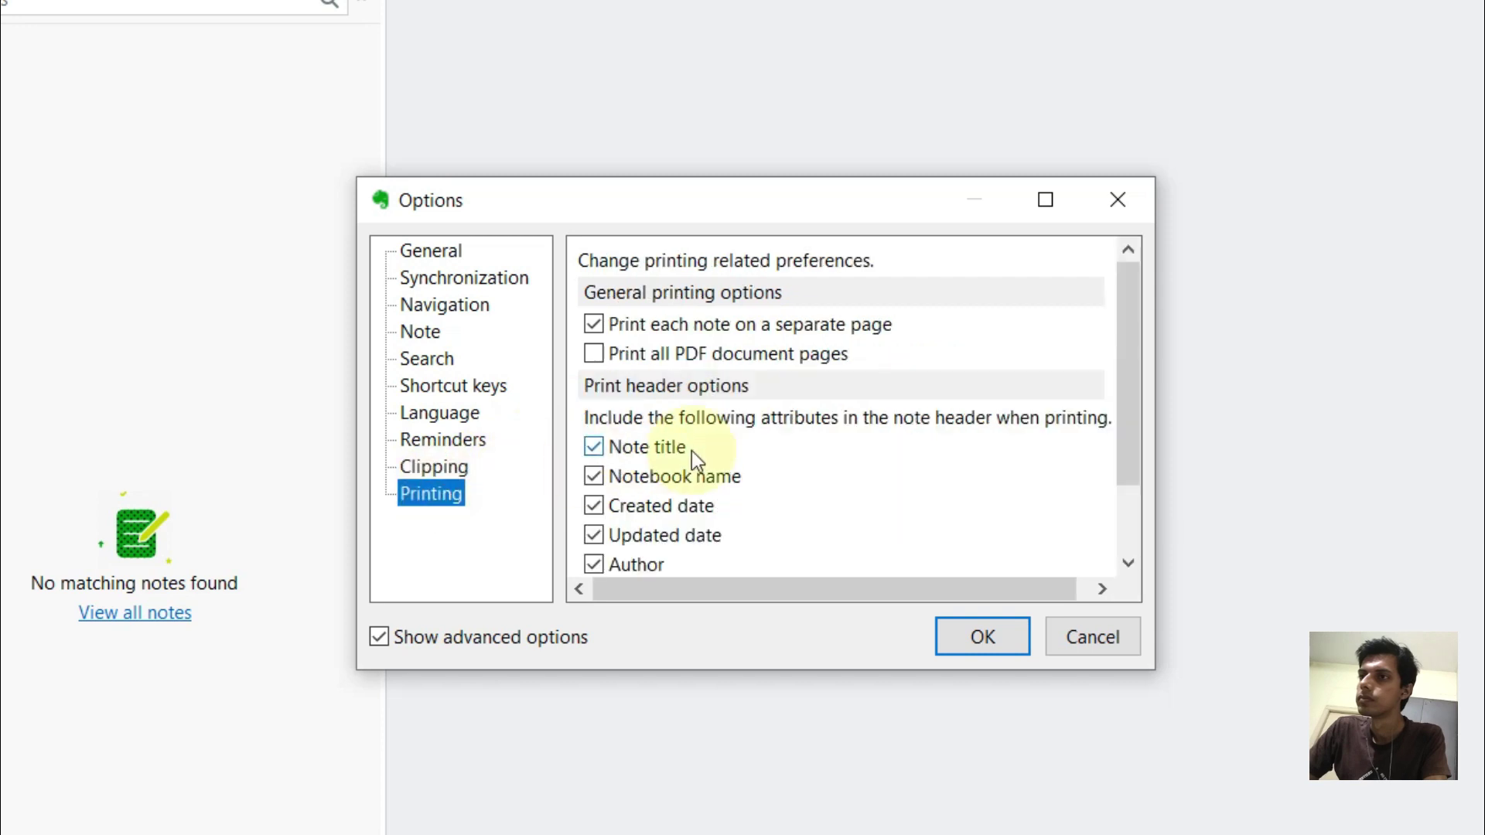
scroll(802, 458, "down", 3)
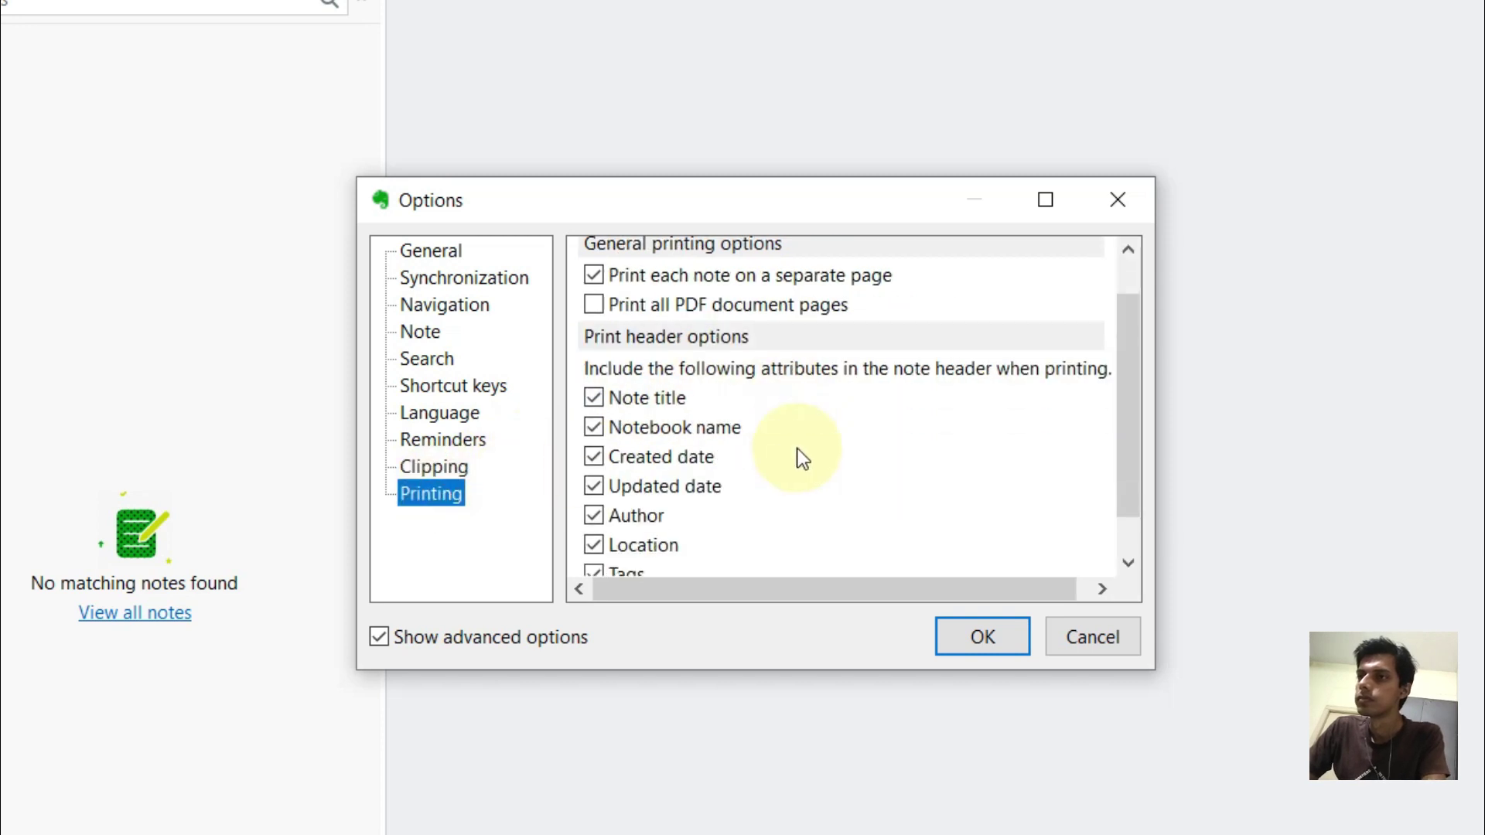
scroll(798, 457, "up", 3)
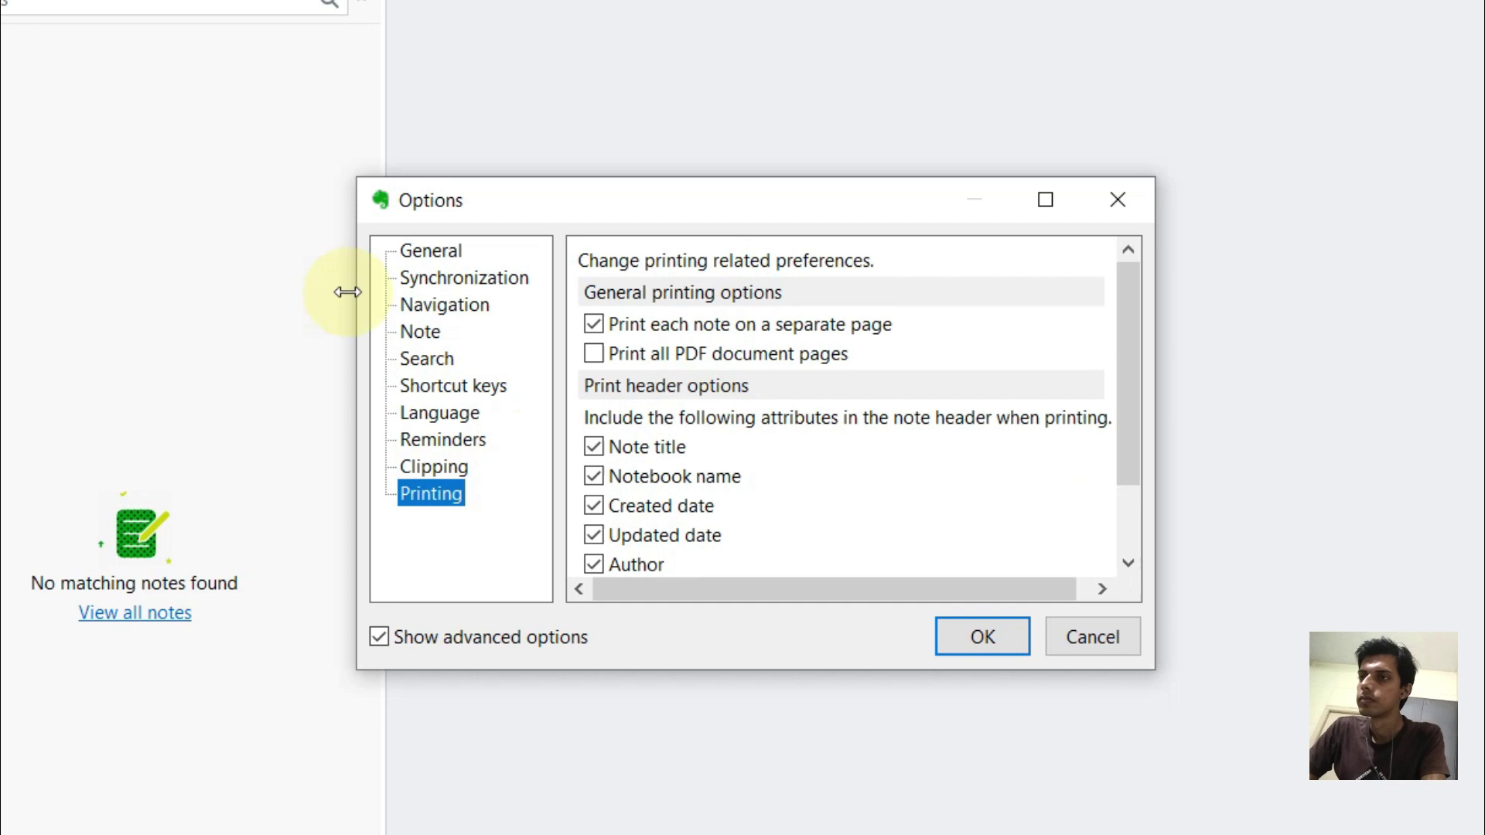
left_click(402, 248)
left_click(980, 633)
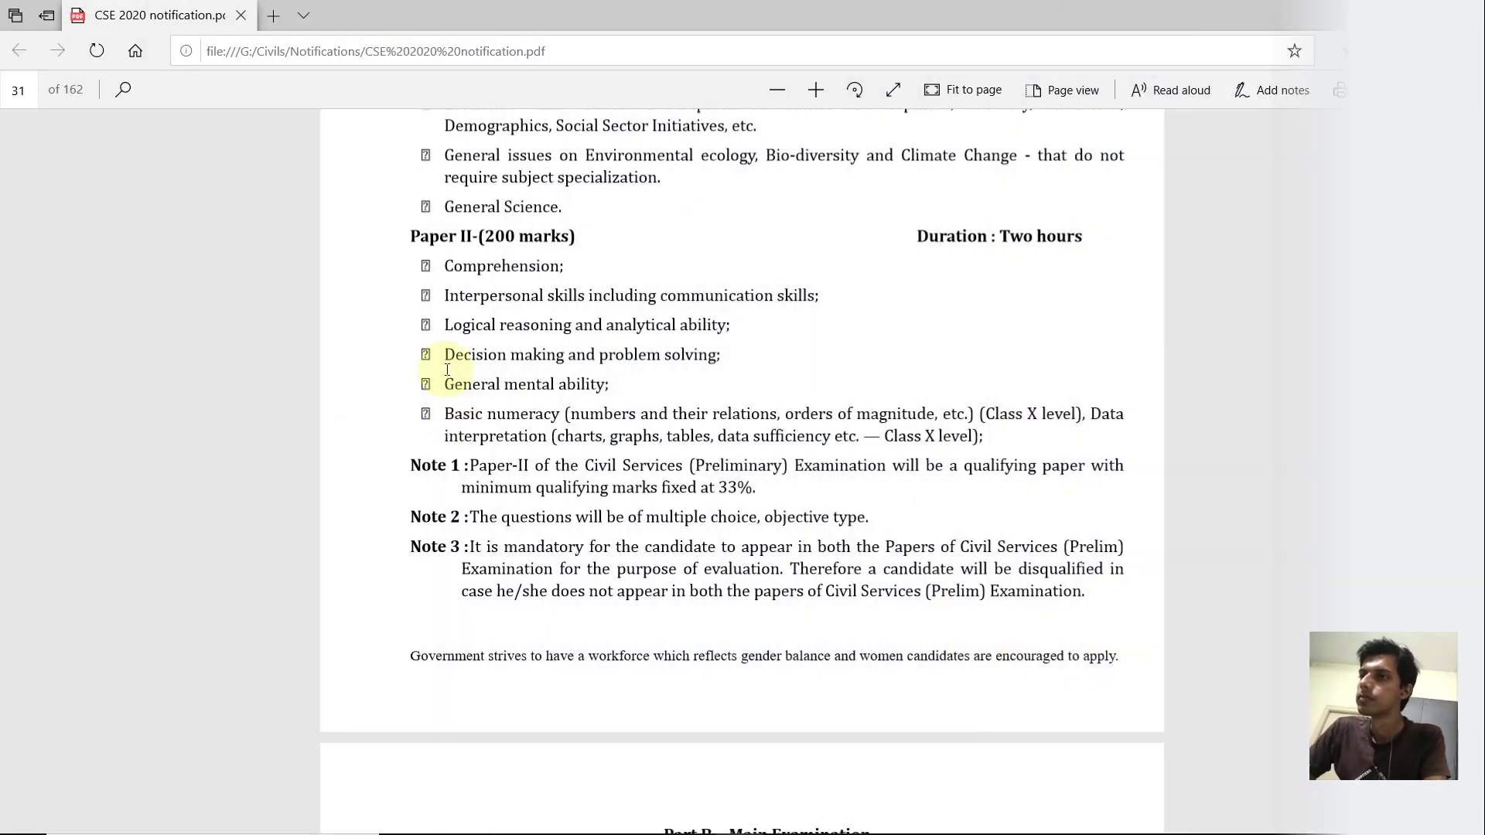
Switch to the CSE 2020 notification PDF and find the General Studies-I syllabus of the Main Examination.
scroll(397, 406, "down", 8)
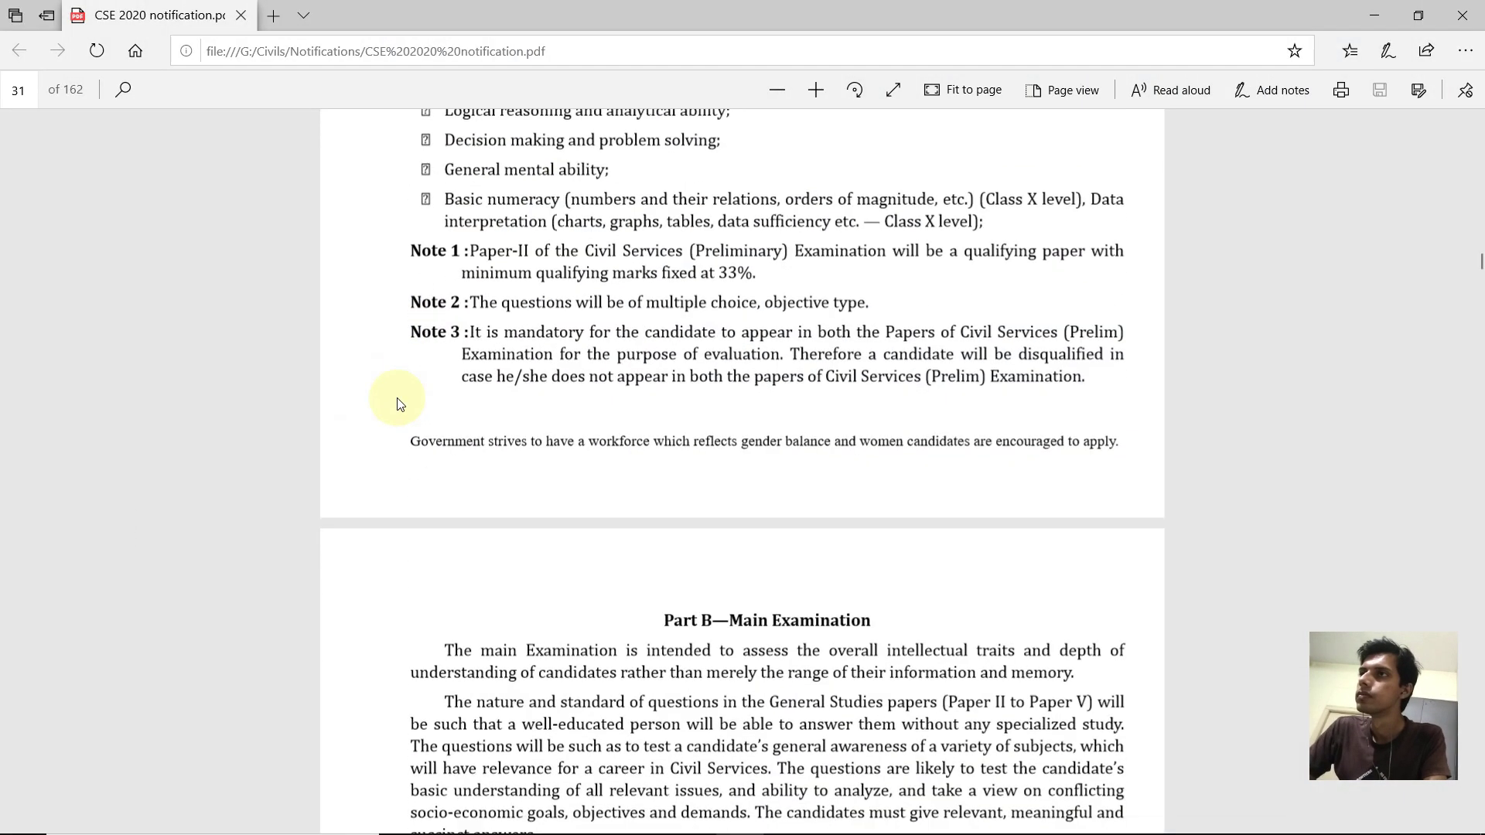
scroll(397, 405, "down", 9)
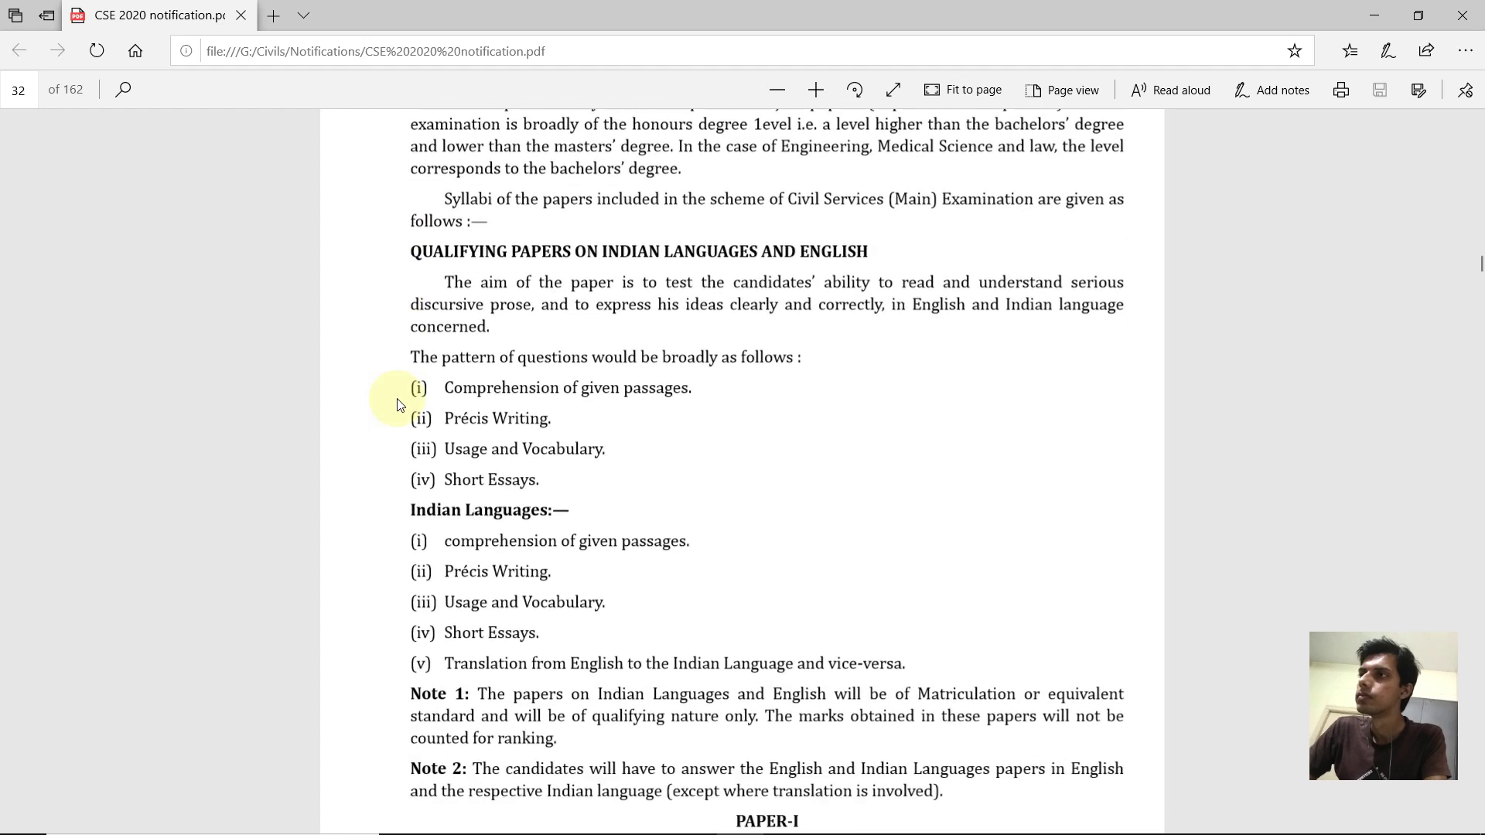
scroll(402, 407, "down", 7)
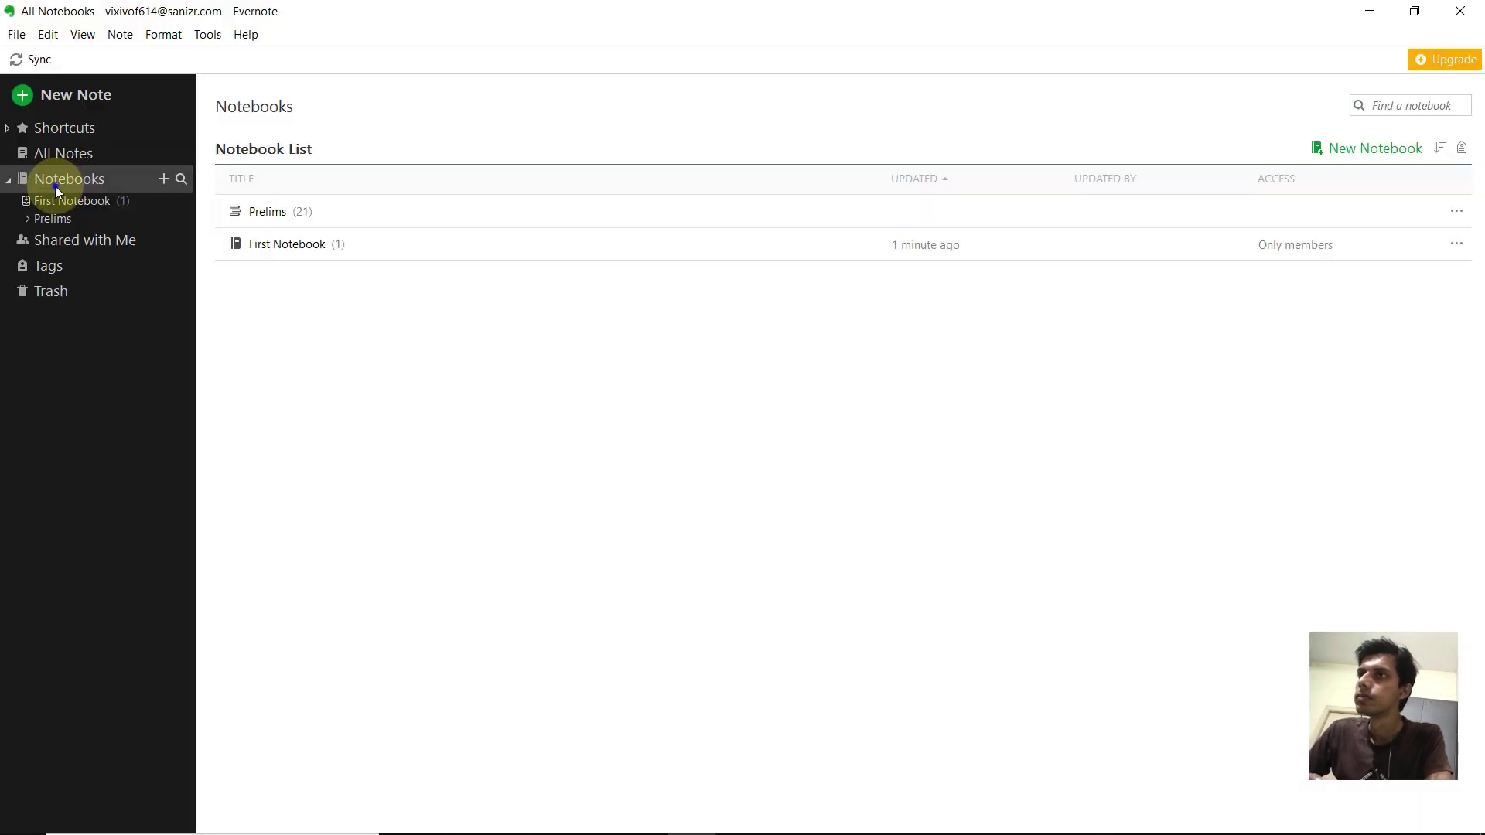
Switch back to Evernote and create a new notebook named Indian Culture.
right_click(56, 187)
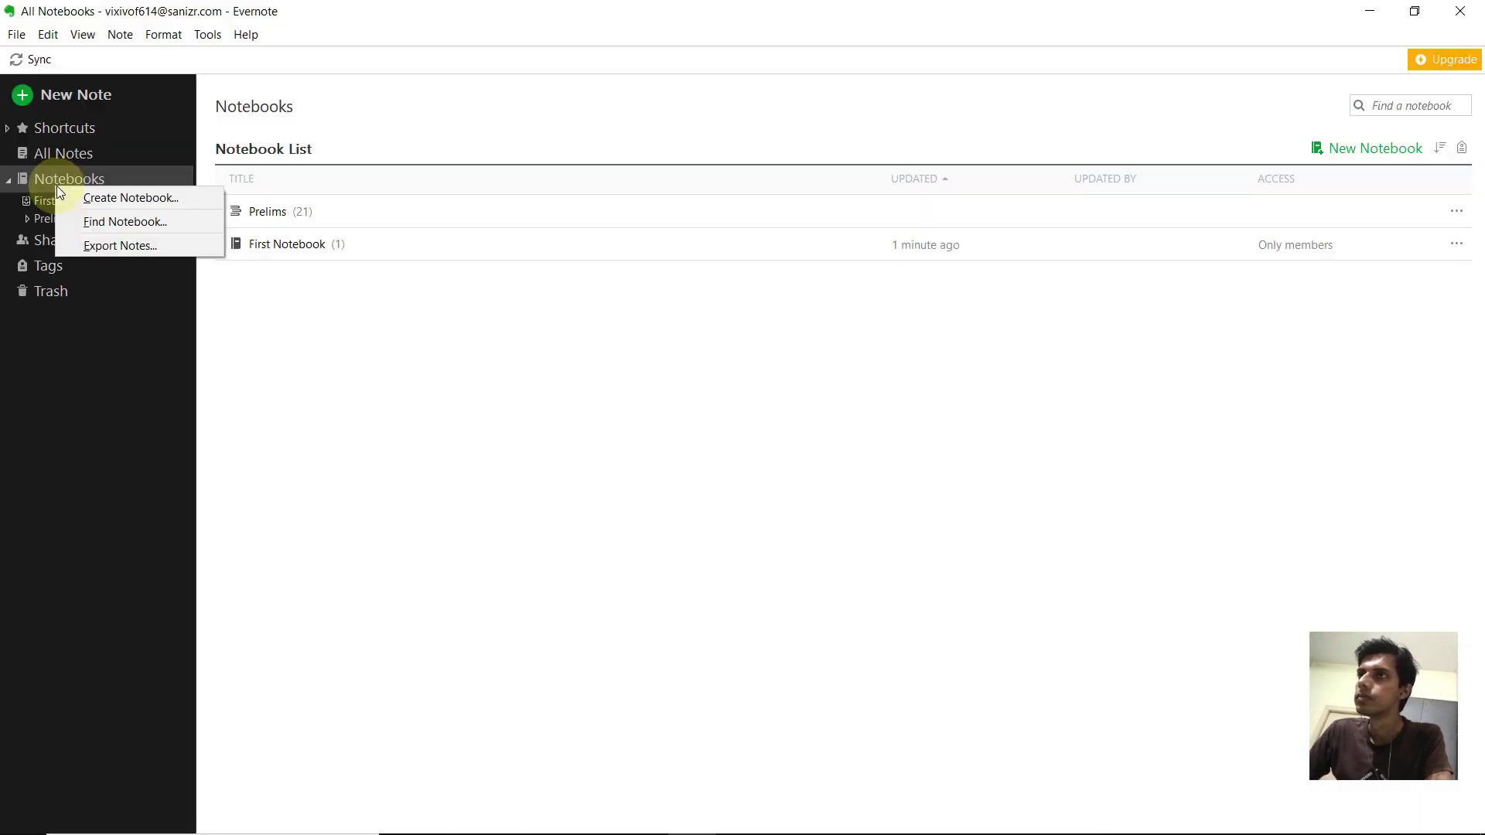
left_click(72, 195)
left_click(654, 421)
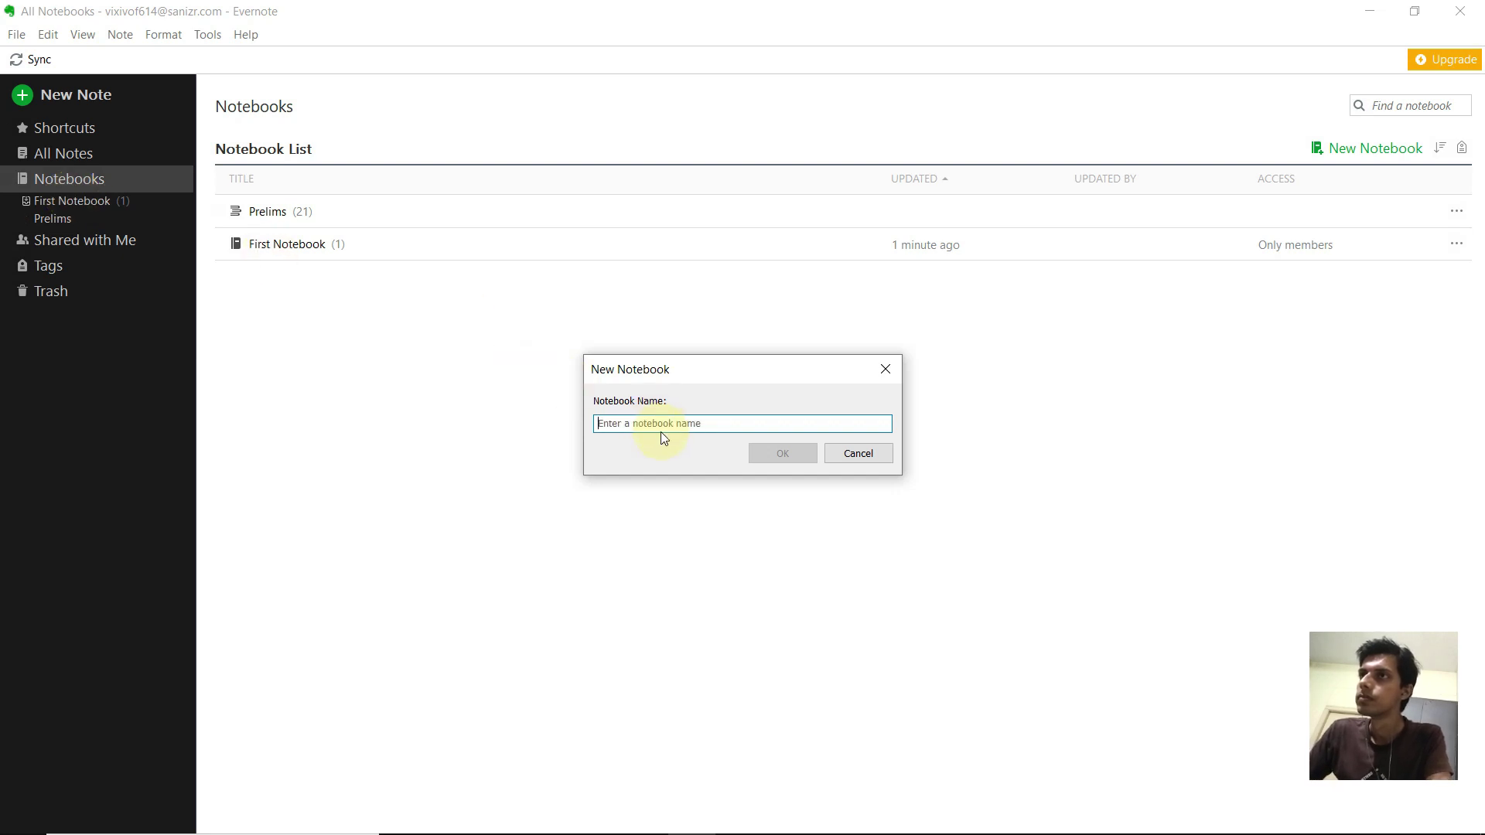
type("Indian History")
key("Return")
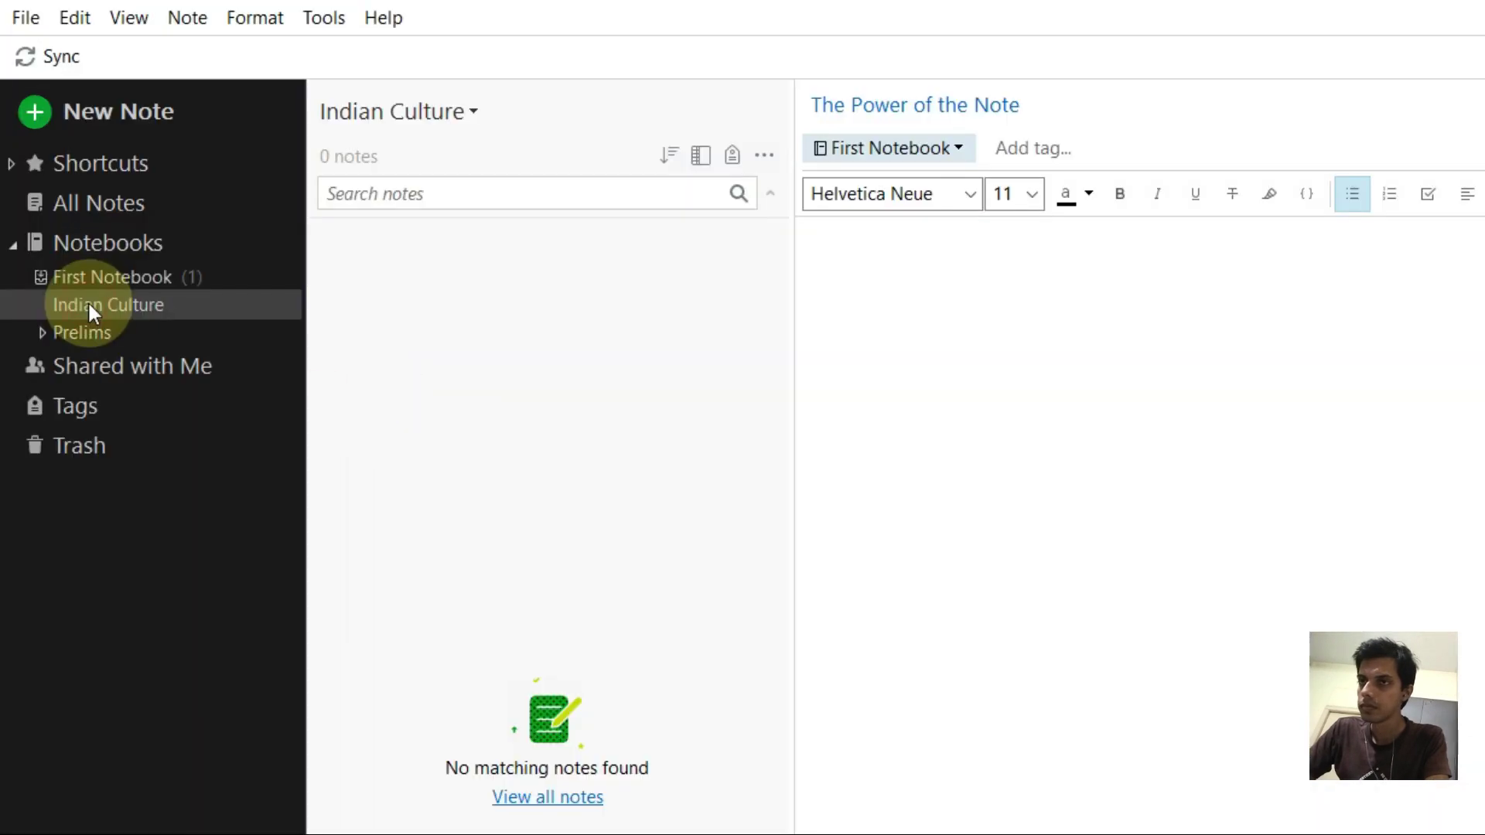
Put the Indian Culture notebook in a new stack and rename the stack GS 1.
right_click(100, 309)
mouse_move(325, 496)
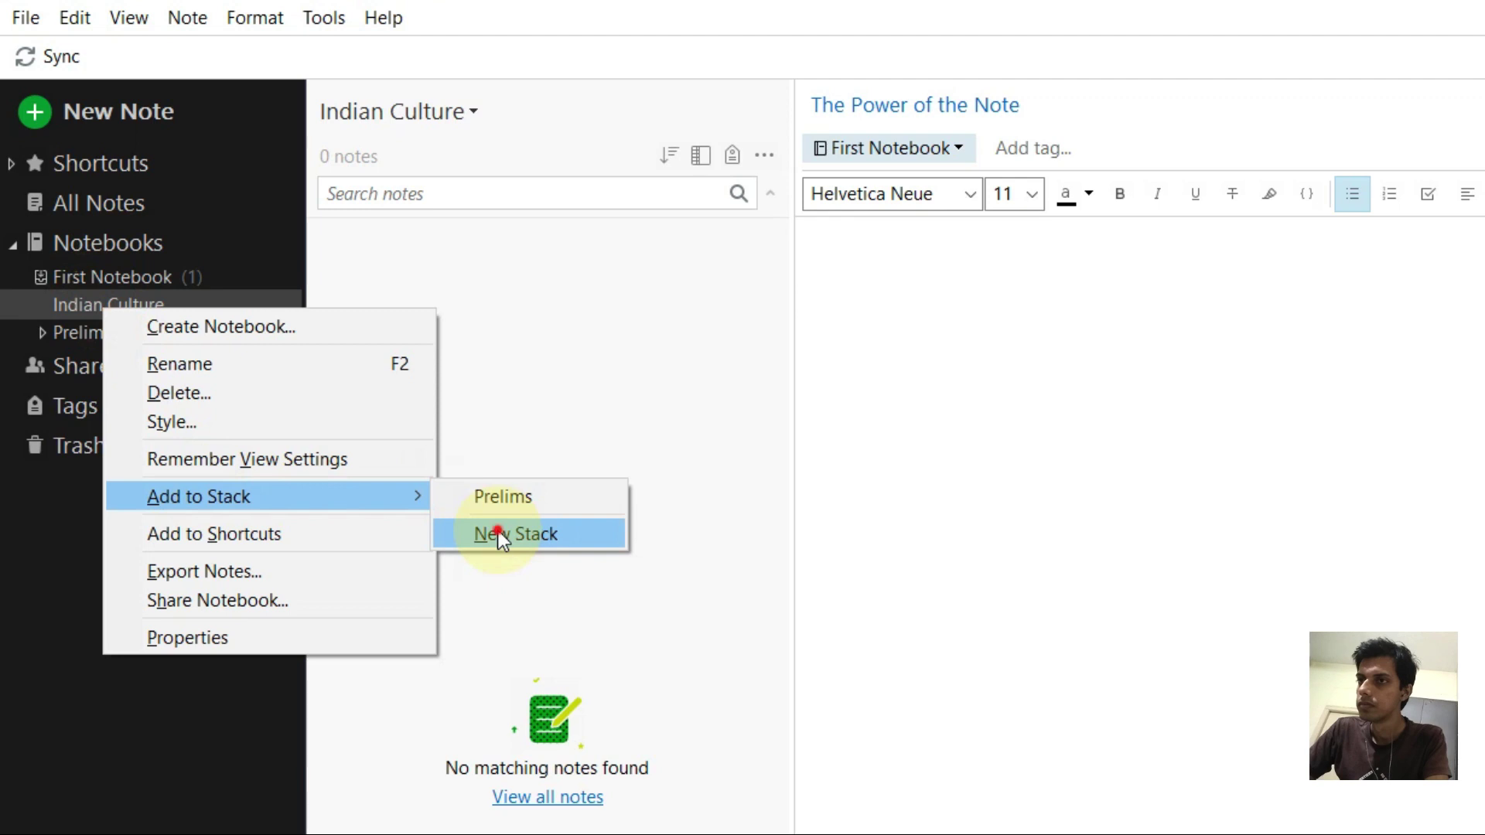
left_click(498, 530)
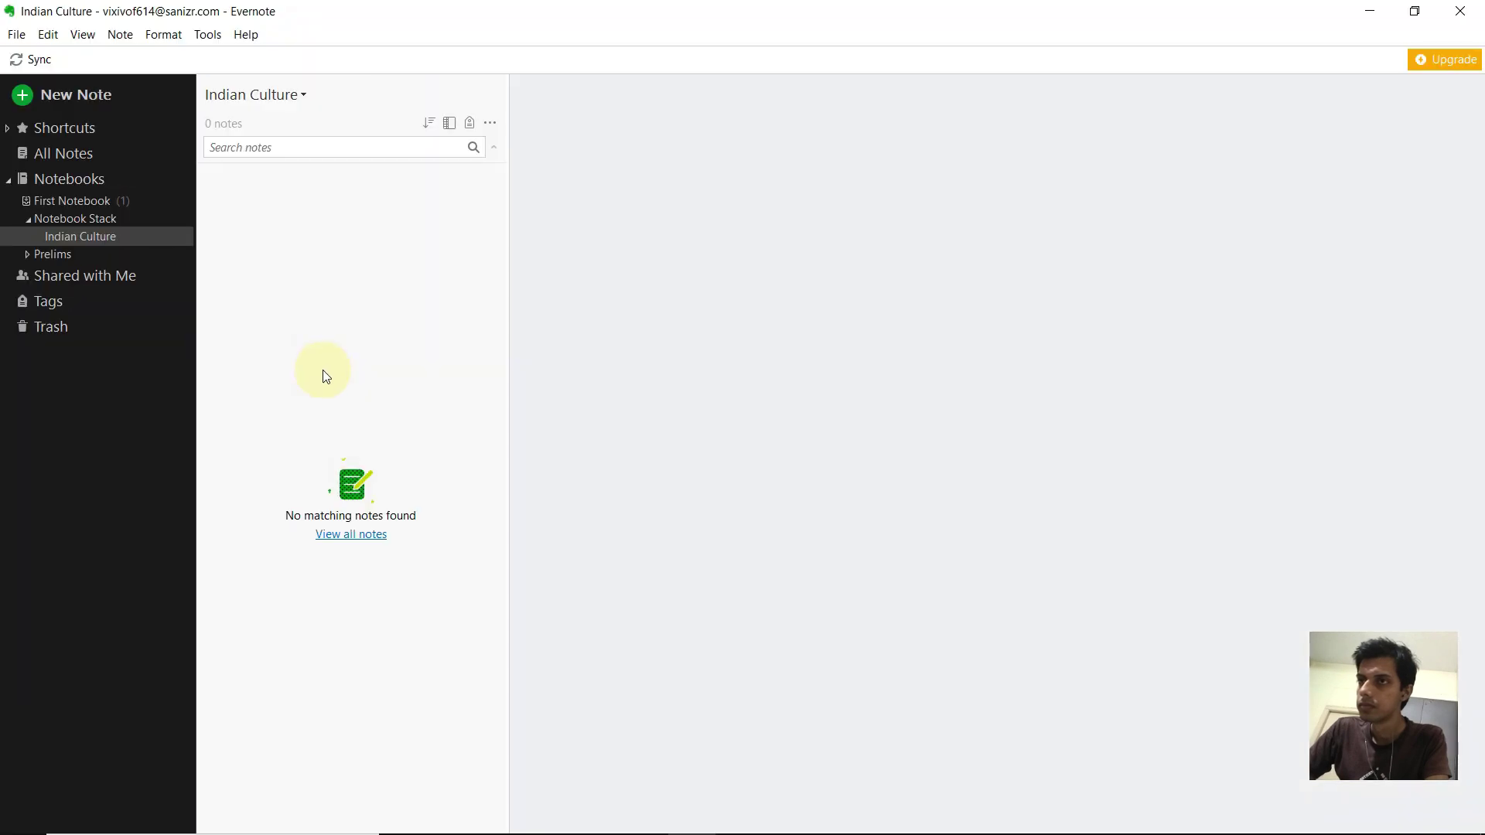
left_click(77, 220)
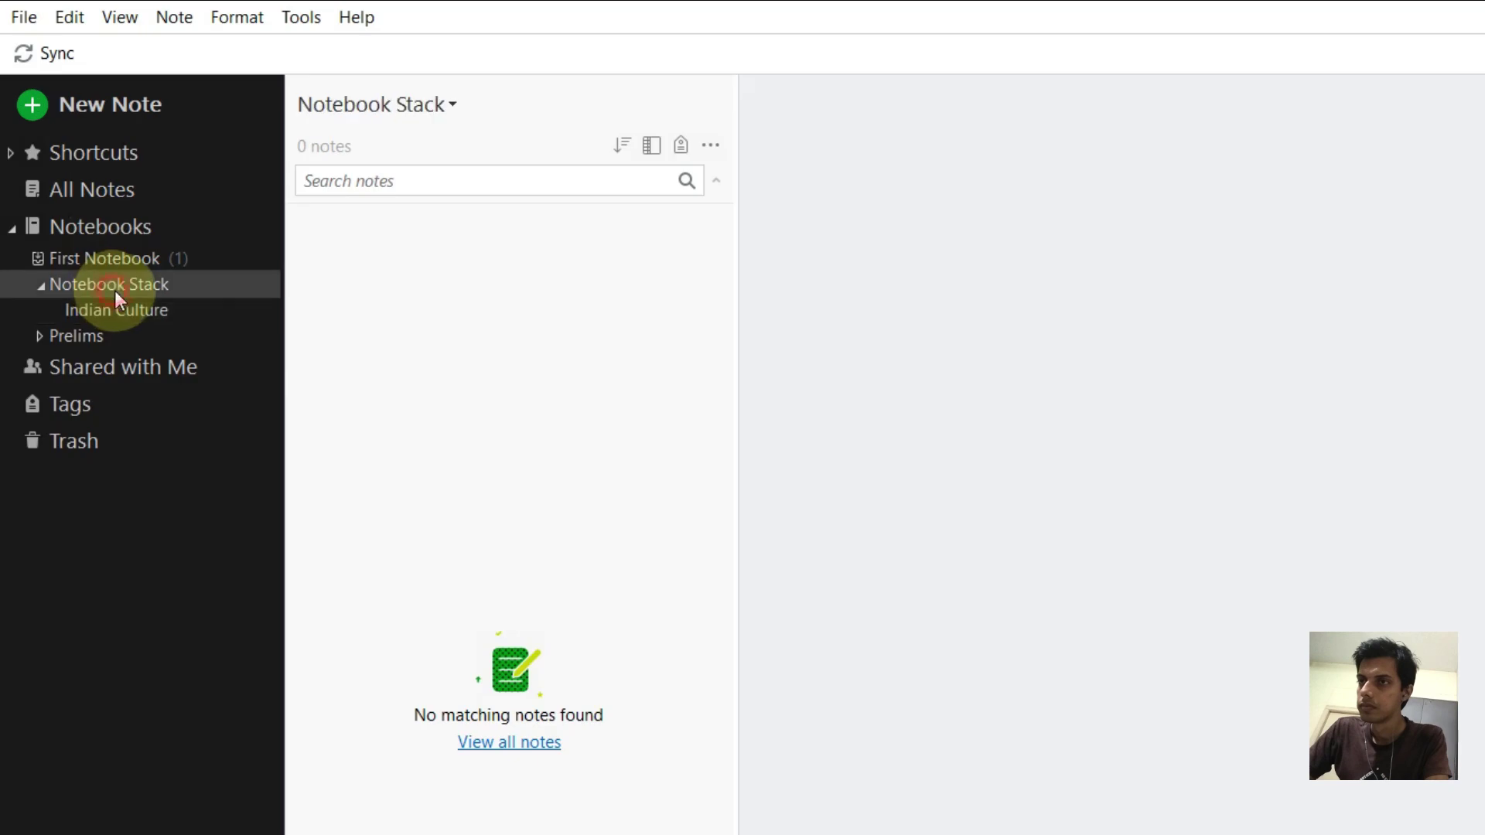
right_click(114, 290)
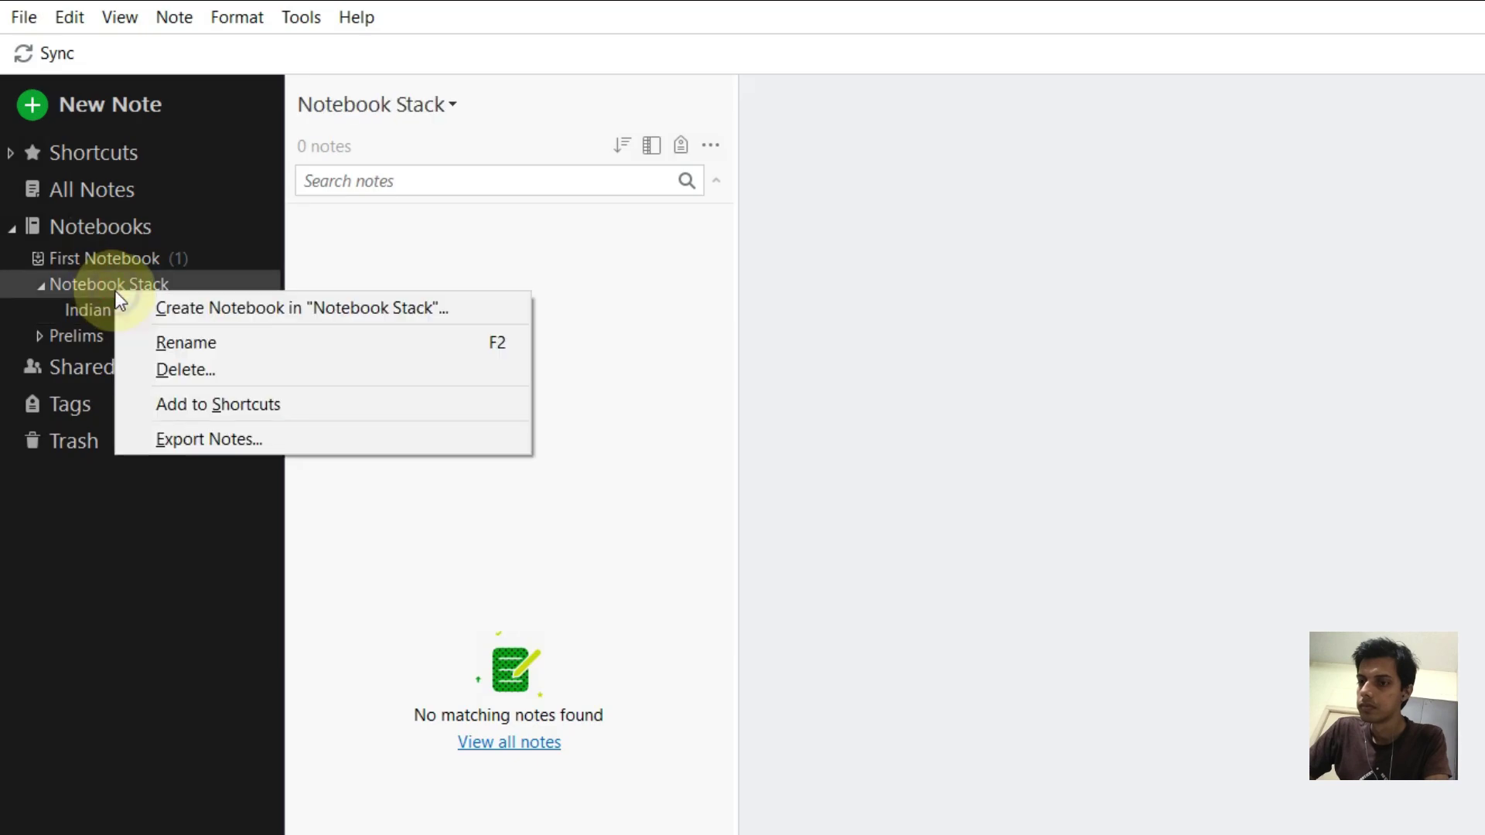
left_click(142, 337)
type("GS 1")
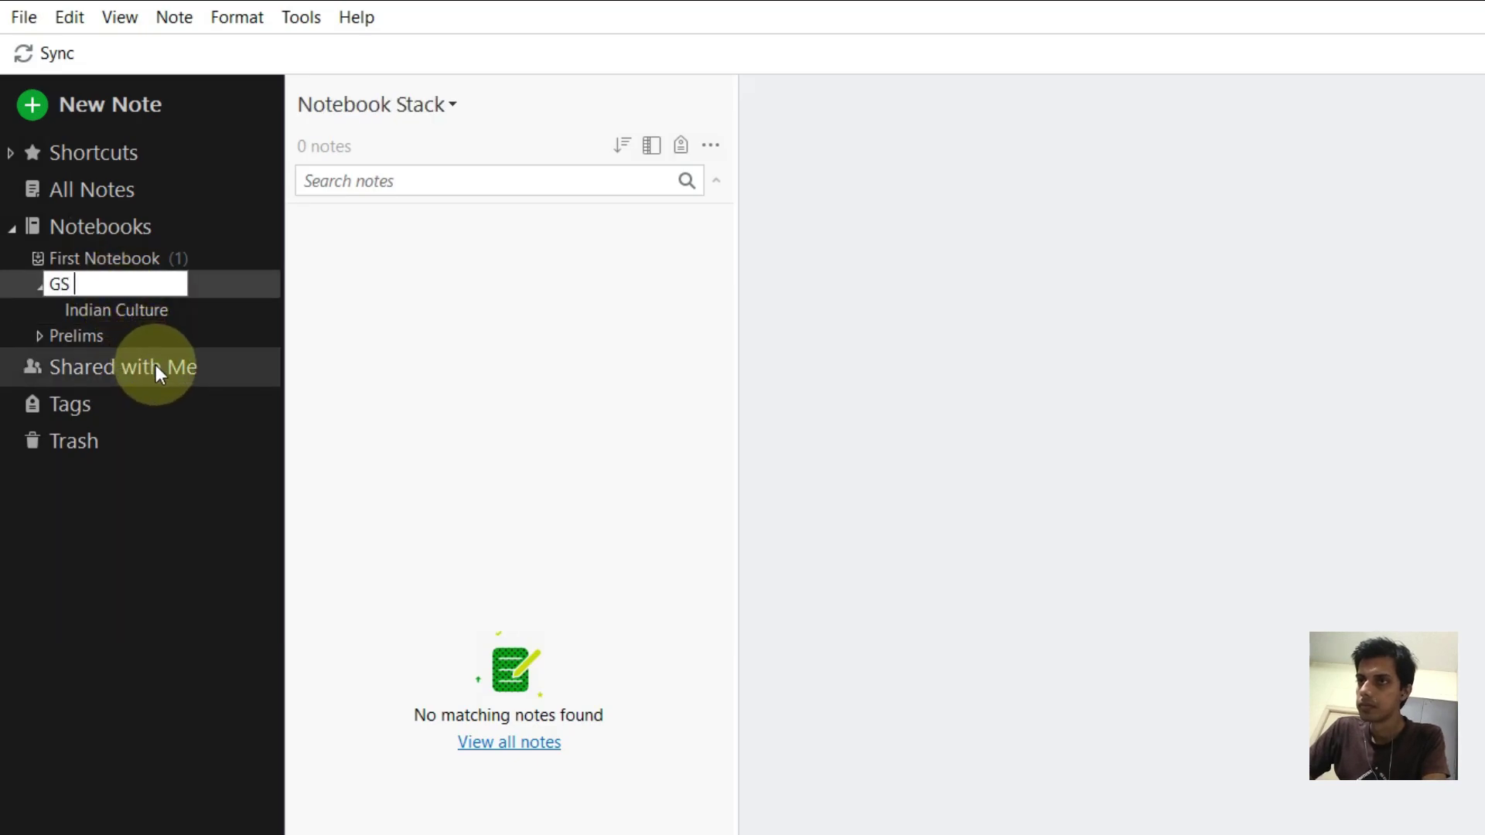
key("Return")
Check the General Studies-I topics in the notification PDF, and back in Evernote create a Modern Indian History notebook in the GS 1 stack.
left_click(86, 310)
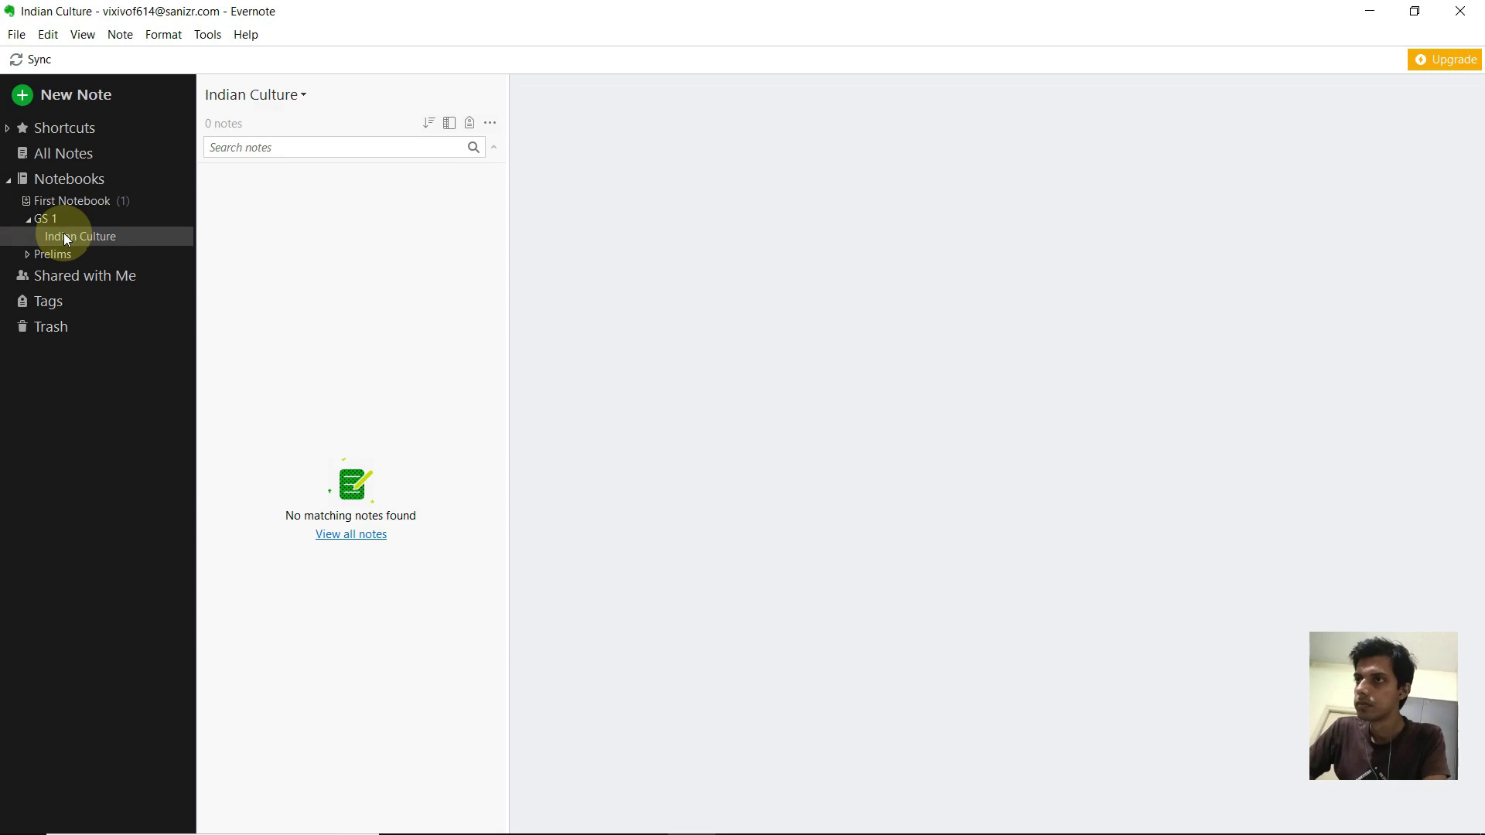
key("alt+Tab")
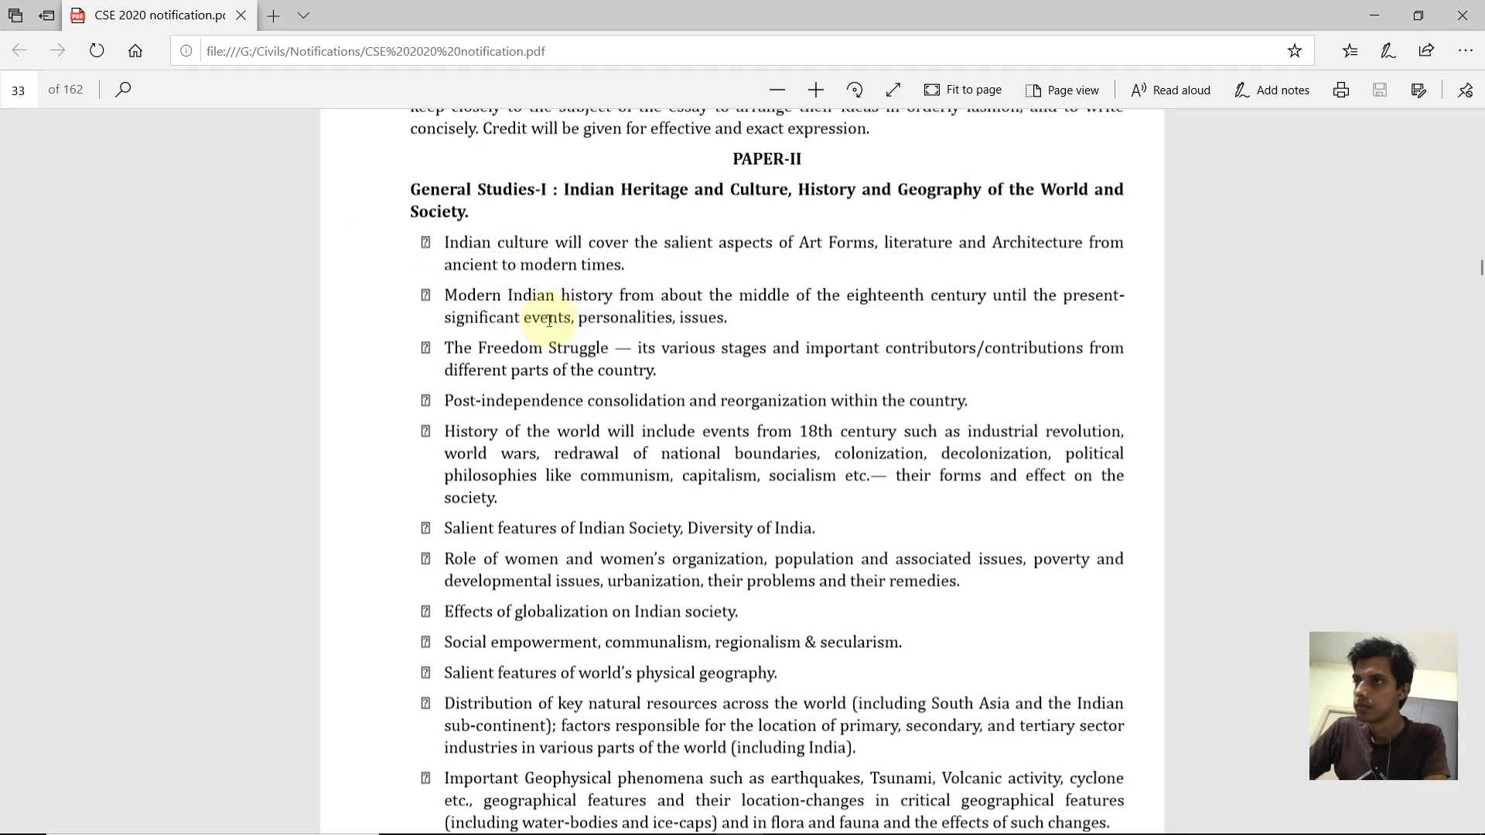
key("alt+Tab")
right_click(115, 235)
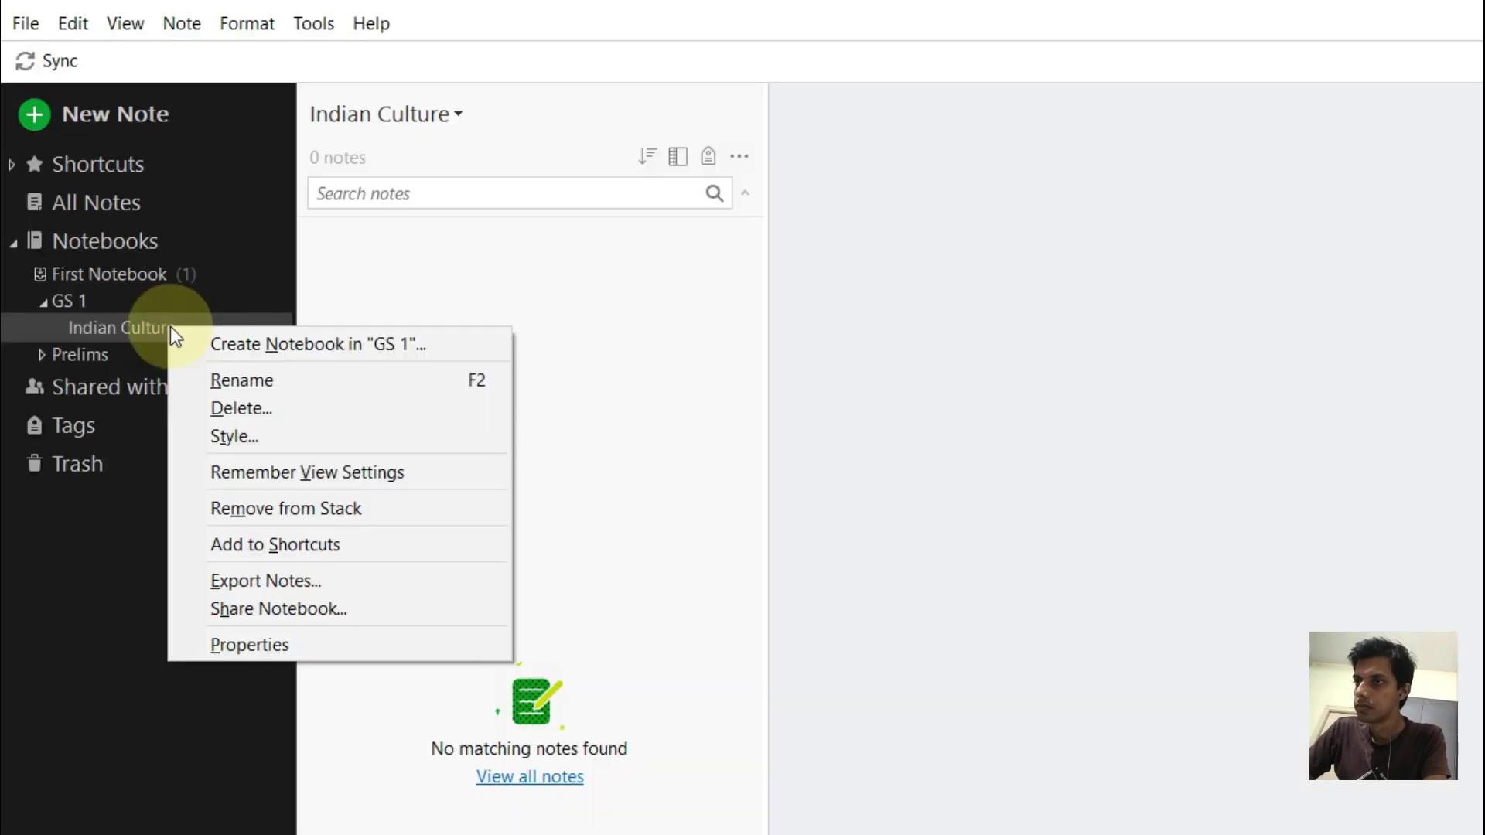
left_click(188, 341)
type("Modern I")
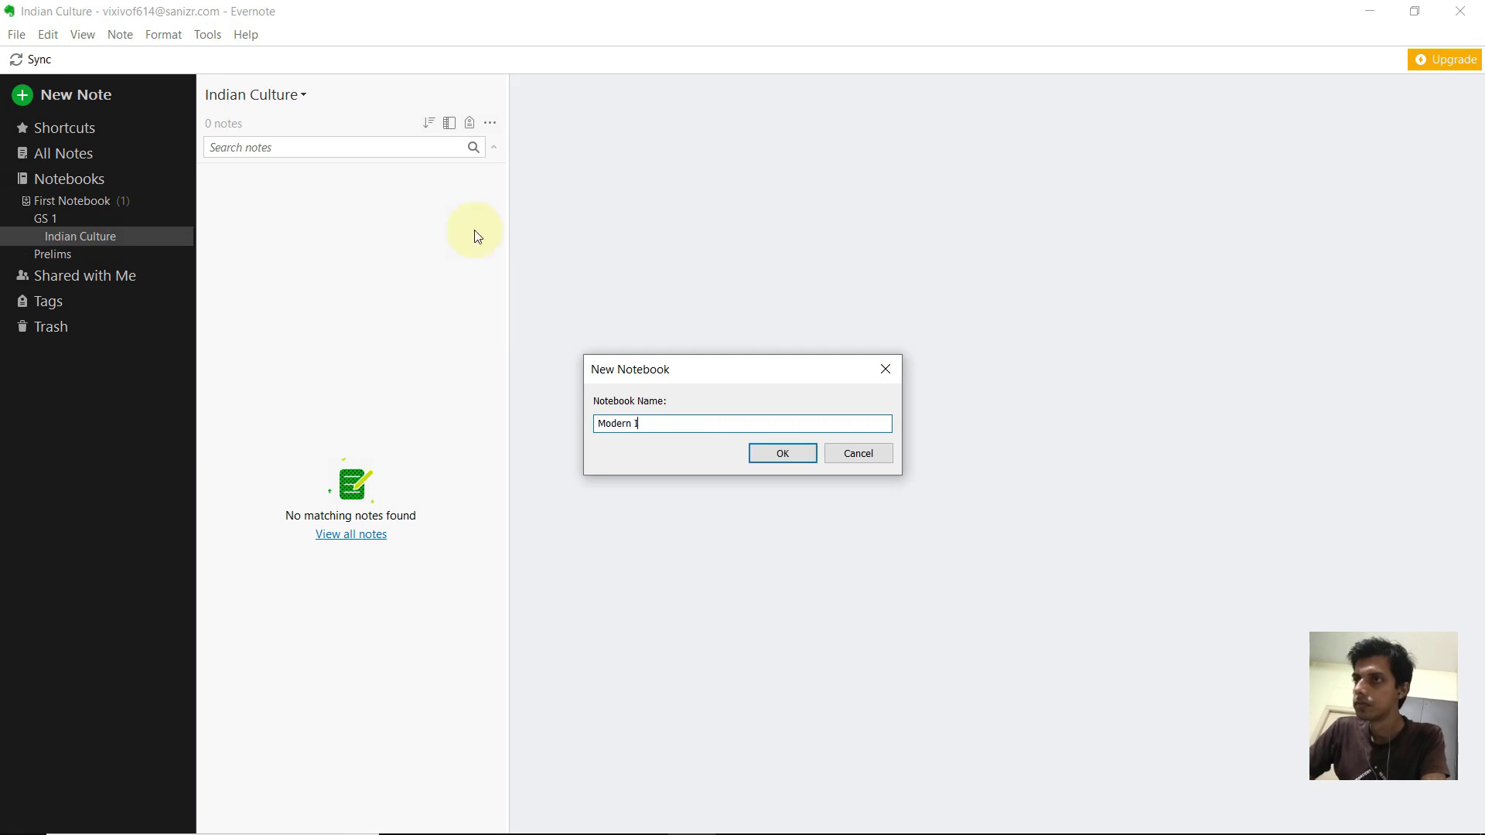
type("ndian History")
key("Return")
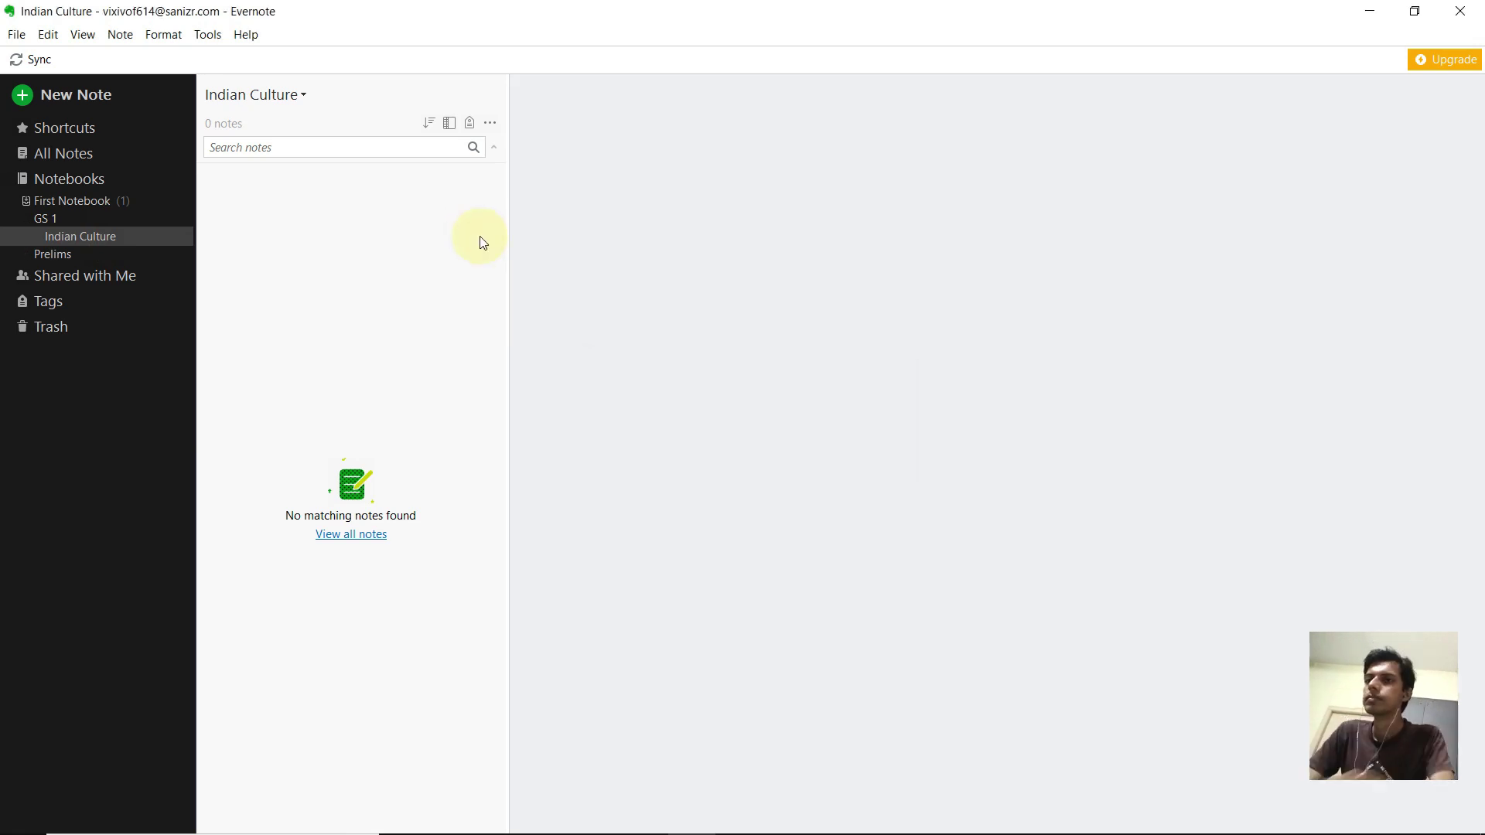
Create another notebook named Freedom Struggle in the GS 1 stack.
left_click(144, 249)
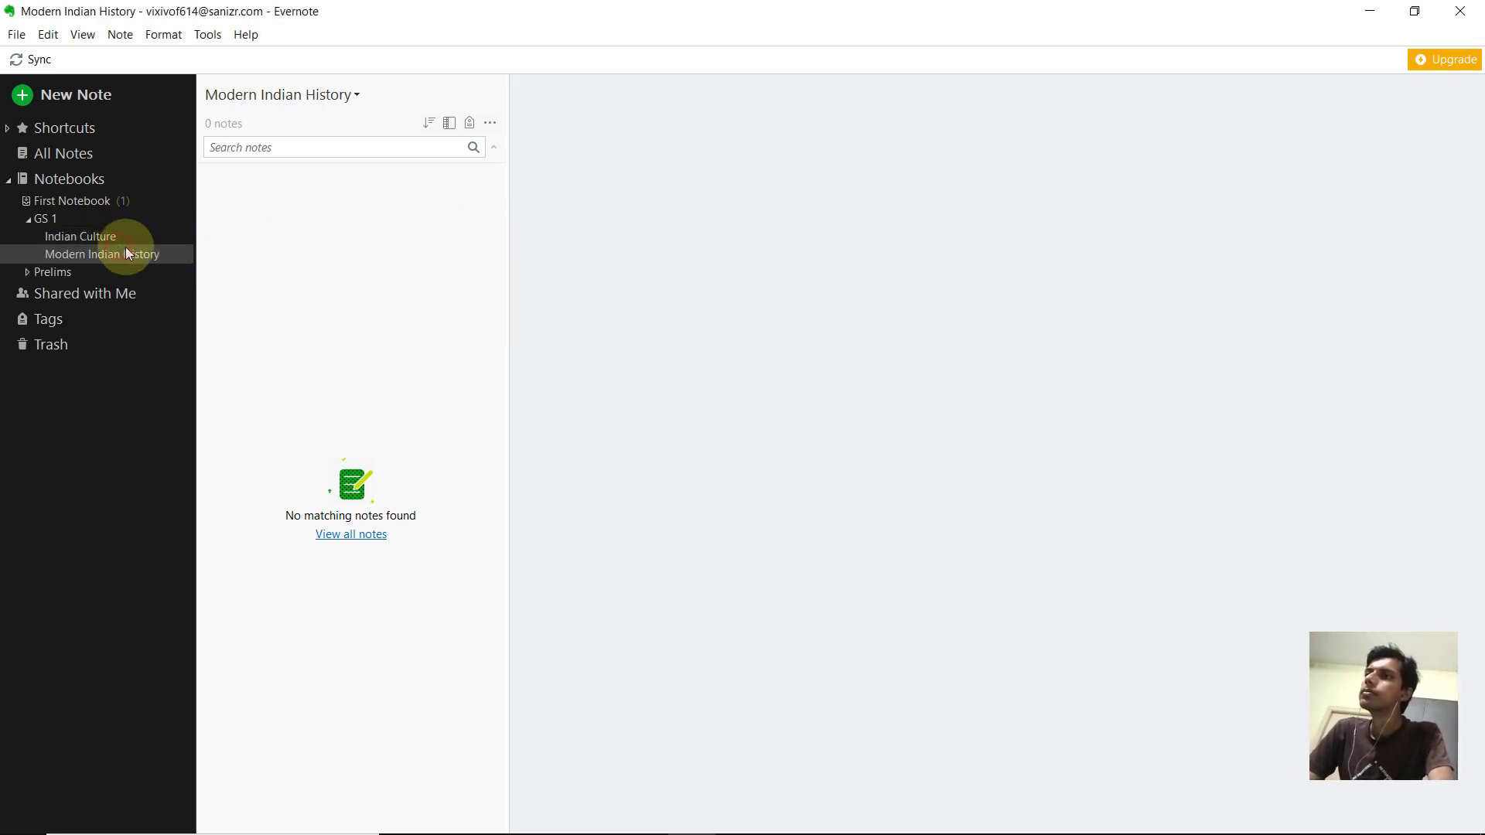
right_click(91, 252)
left_click(124, 259)
type("Freedom Struggle")
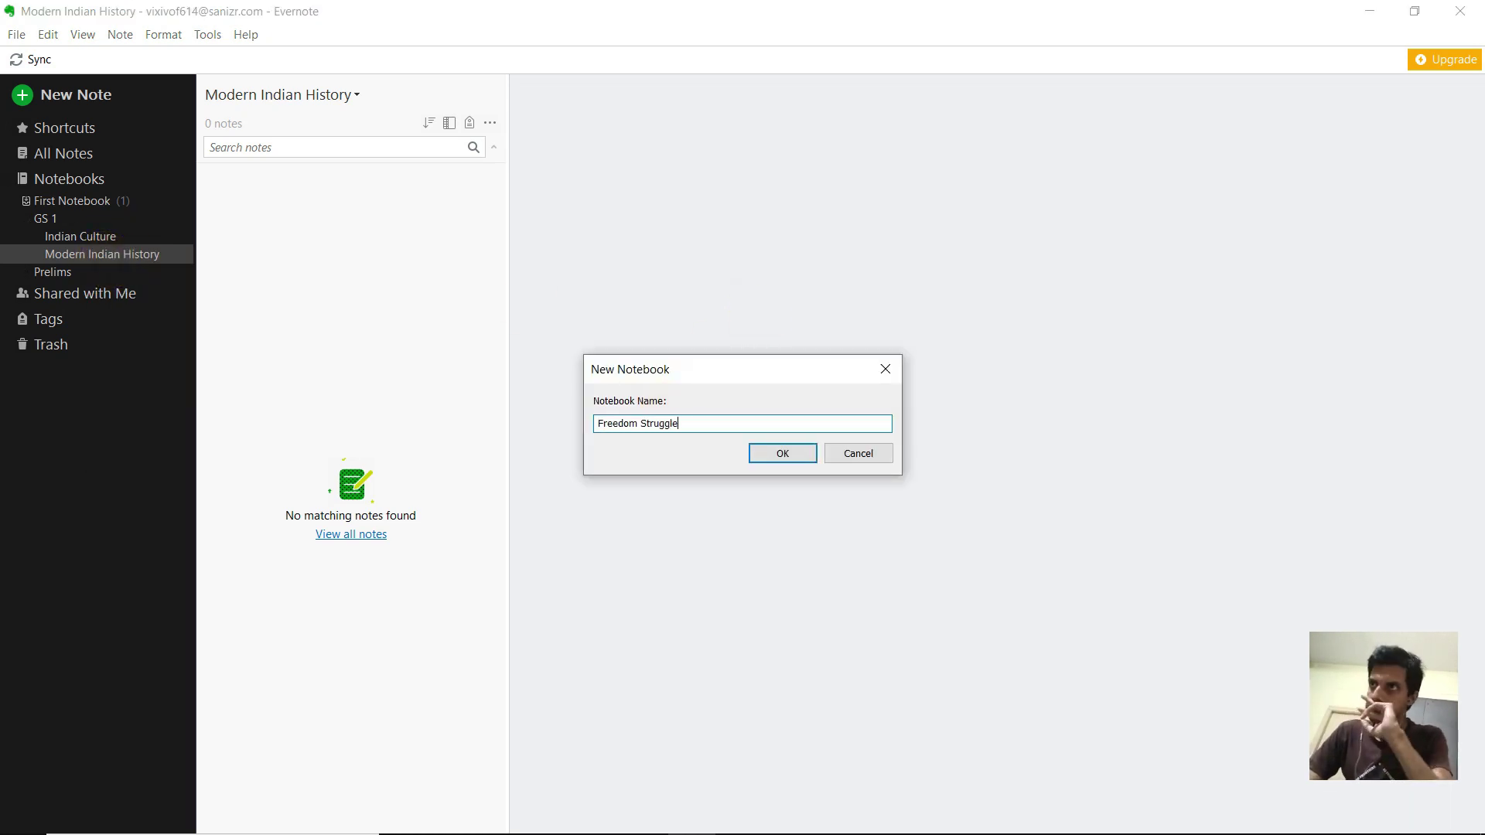
key("Return")
Add a notebook named Post Independence Consolidation to the GS 1 stack.
right_click(136, 252)
left_click(310, 257)
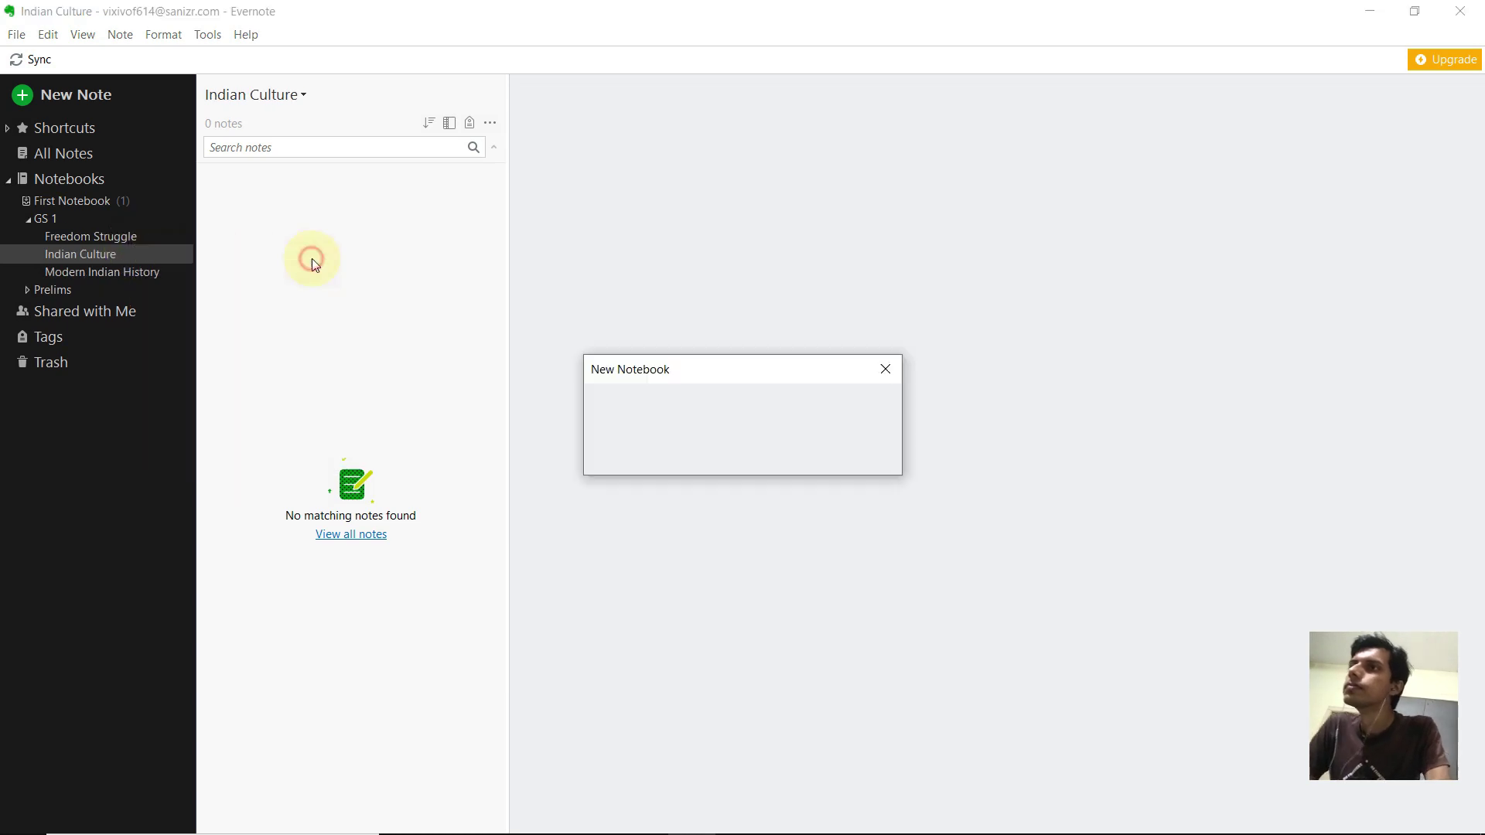
type("Post Ind")
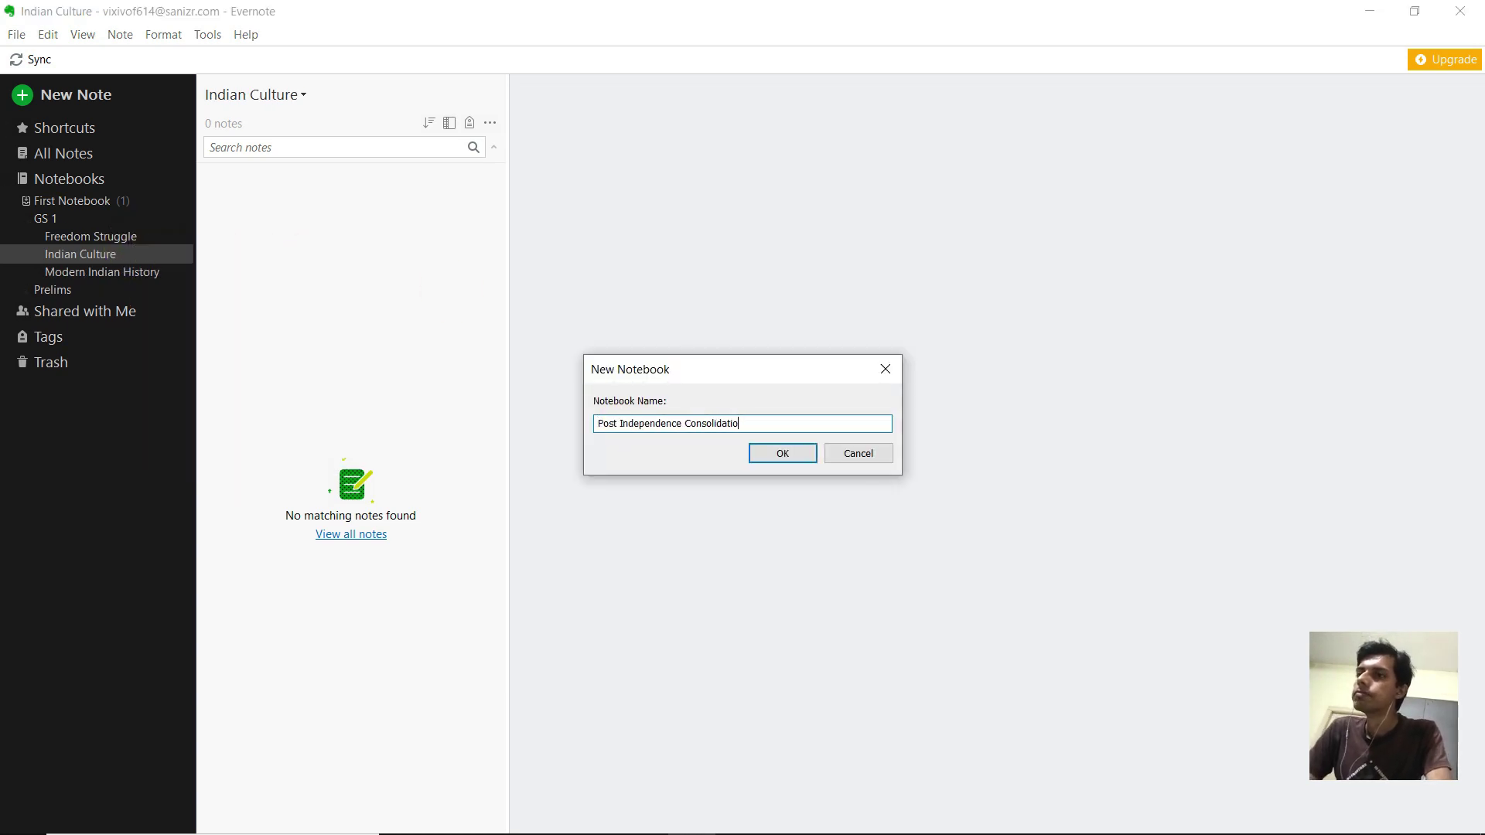
type("ependence Consolidatio")
key("Return")
Look over the notebooks for the General Studies-I topics in the GS 1 stack.
left_click(56, 272)
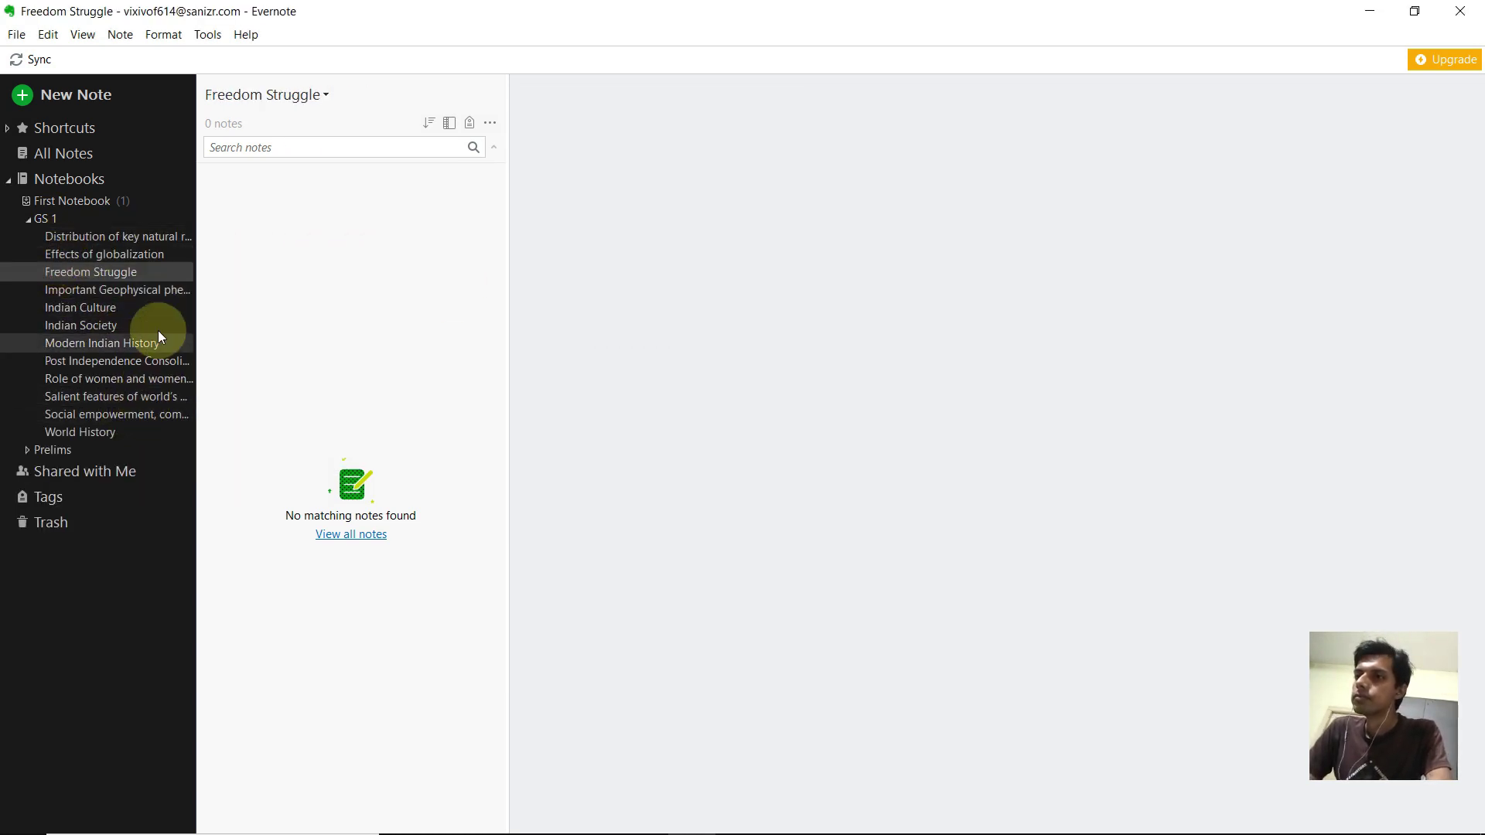
left_click(154, 237)
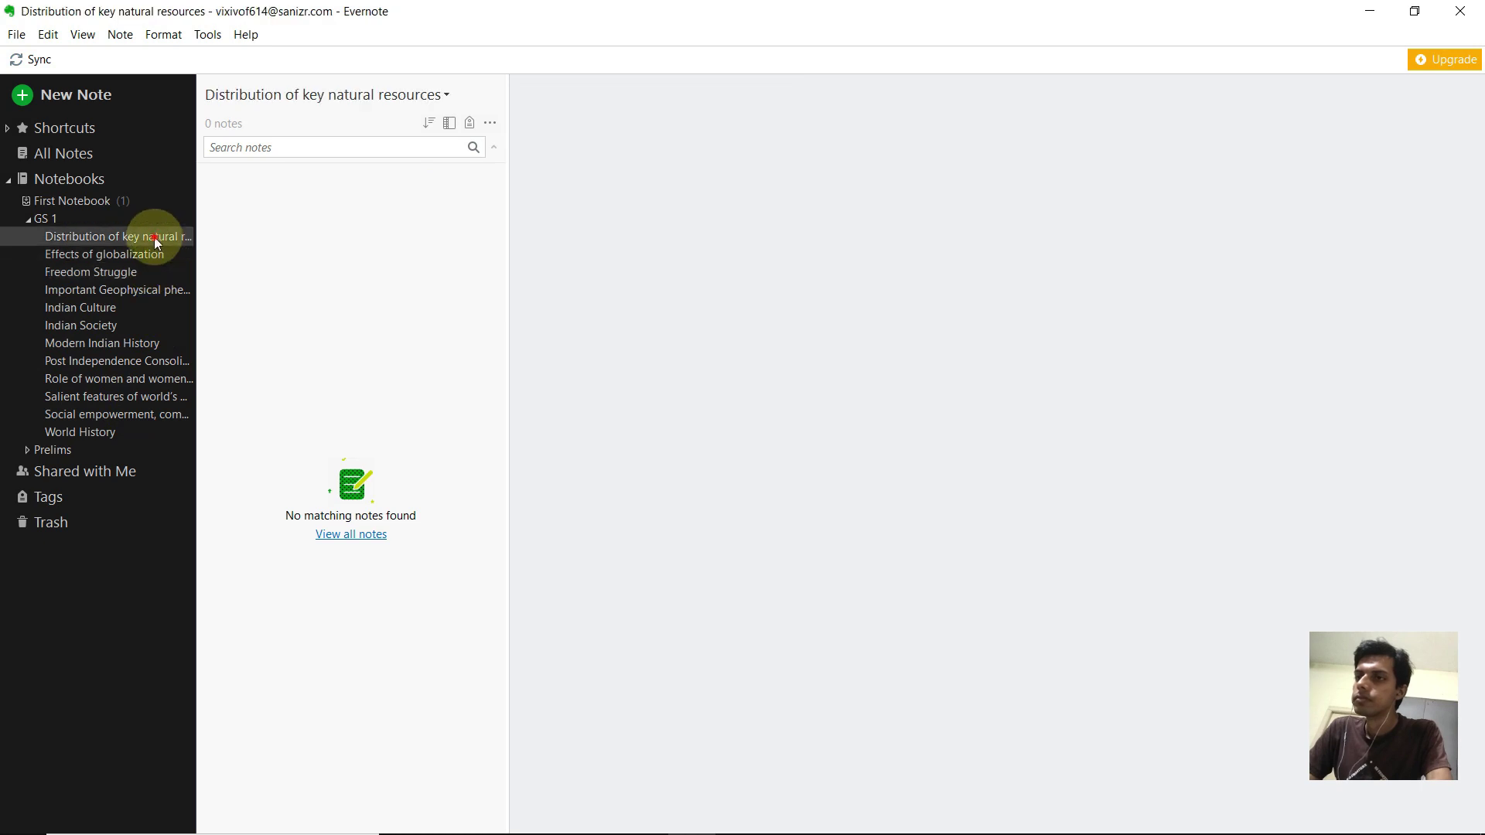
left_click(109, 221)
left_click(31, 220)
double_click(48, 224)
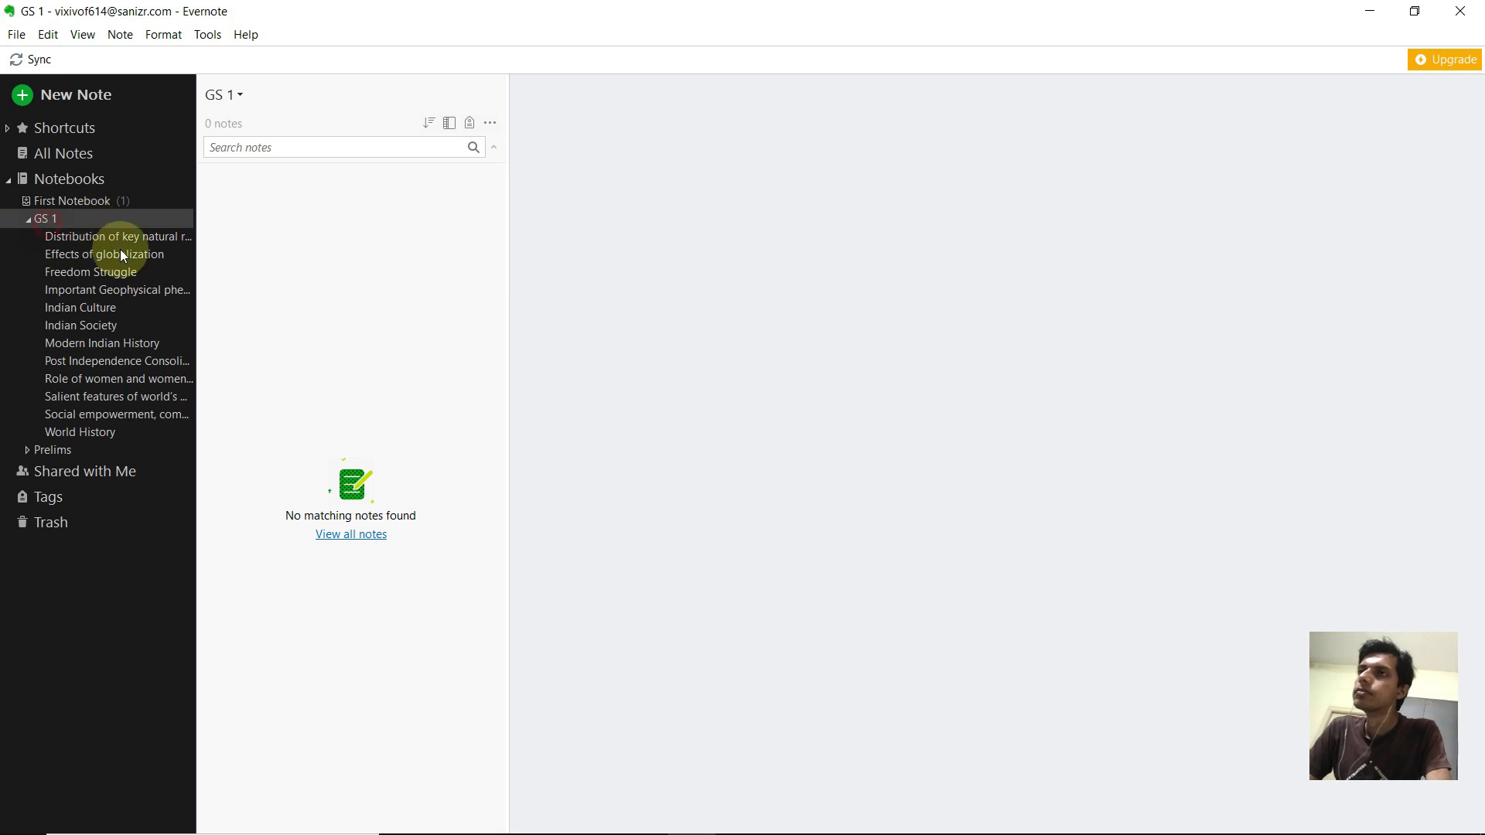
Create a new note titled "Effect of Globalisation on Indian Consumers" in the Effects of globalization notebook.
left_click(132, 257)
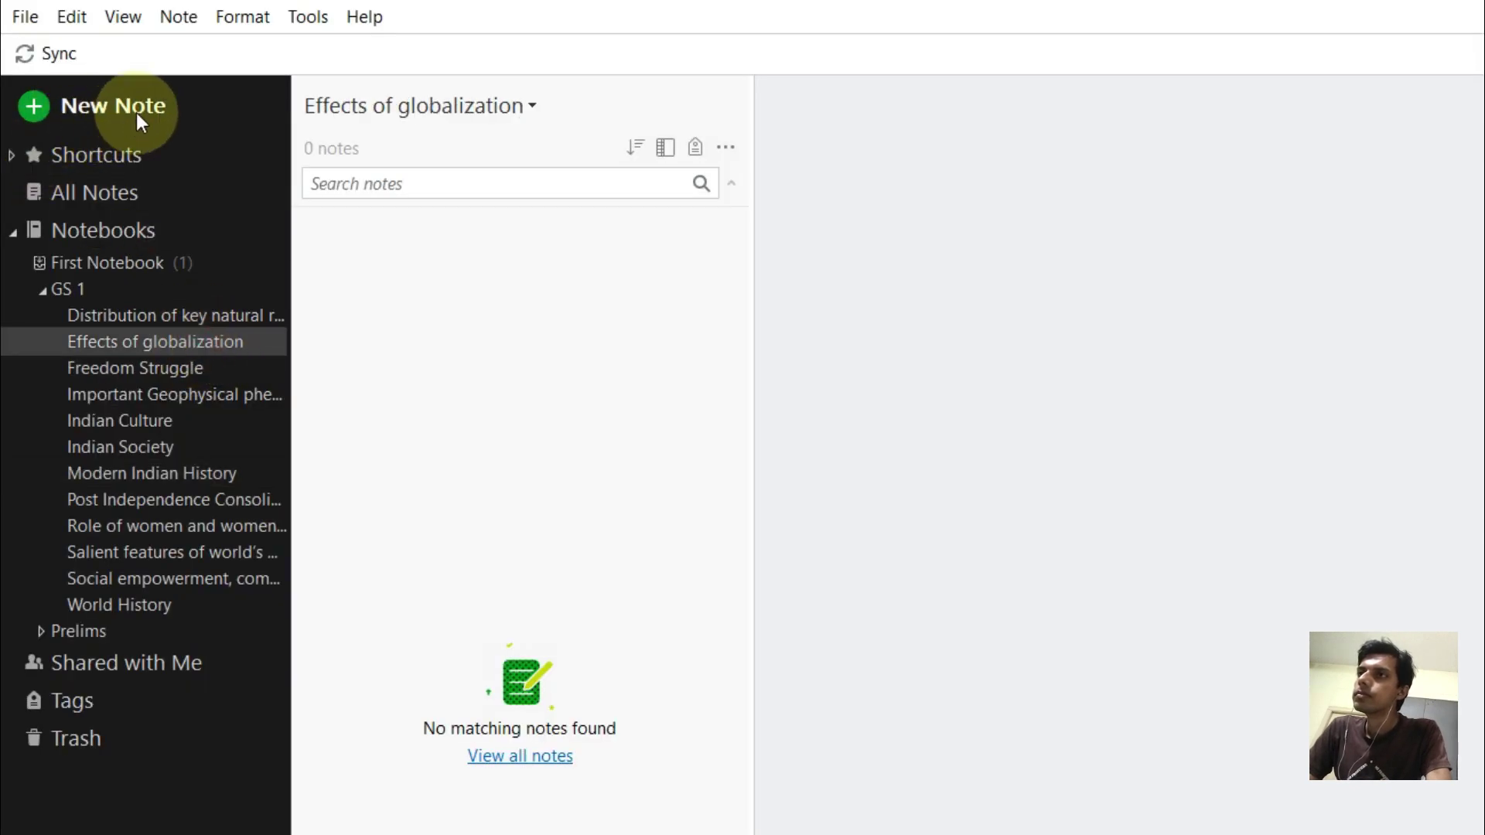
left_click(136, 113)
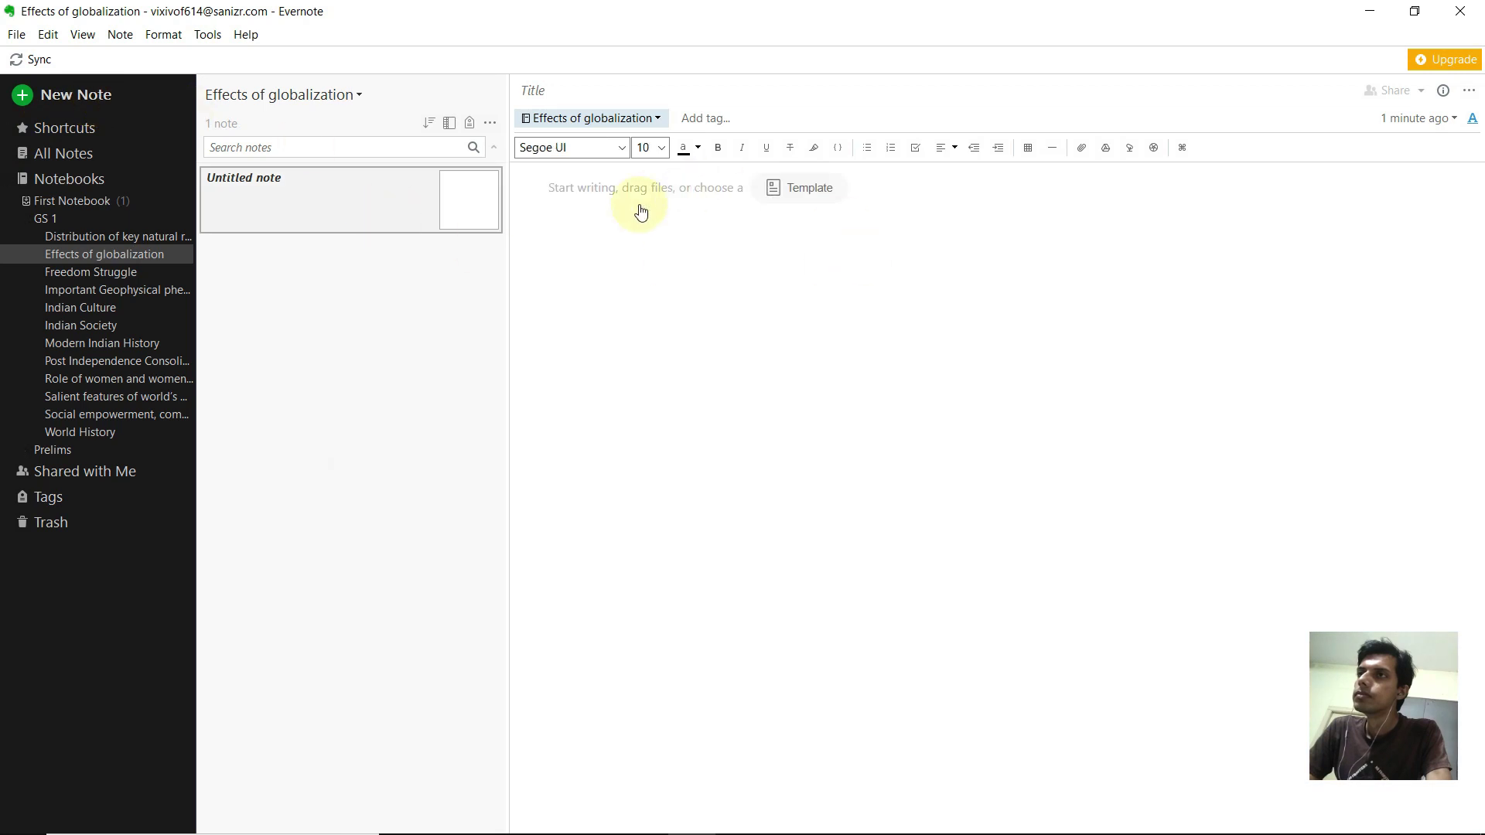
left_click(601, 91)
type("Effect")
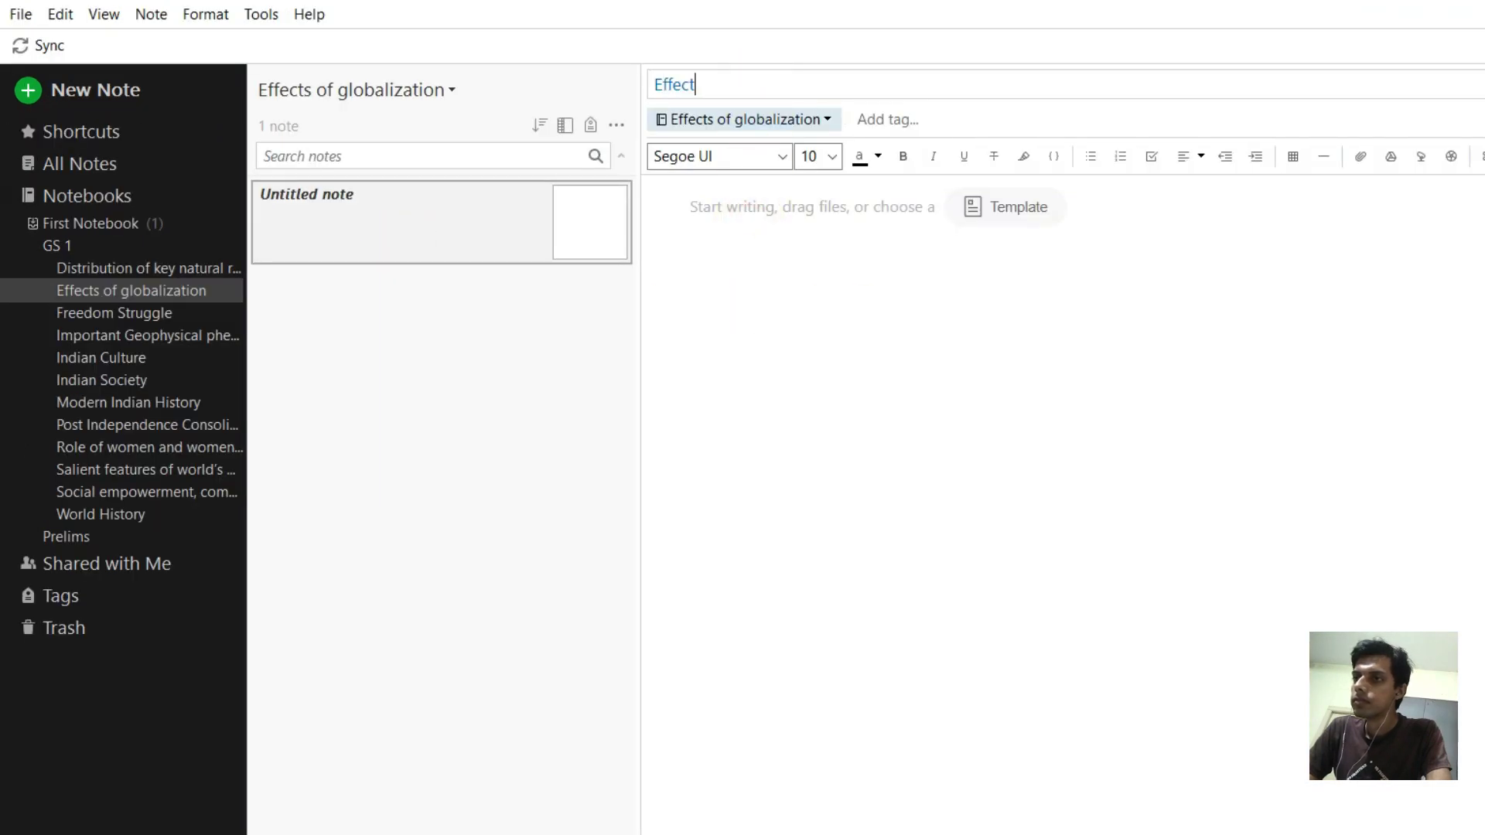
type(" of Globalisation on Indian Consumers")
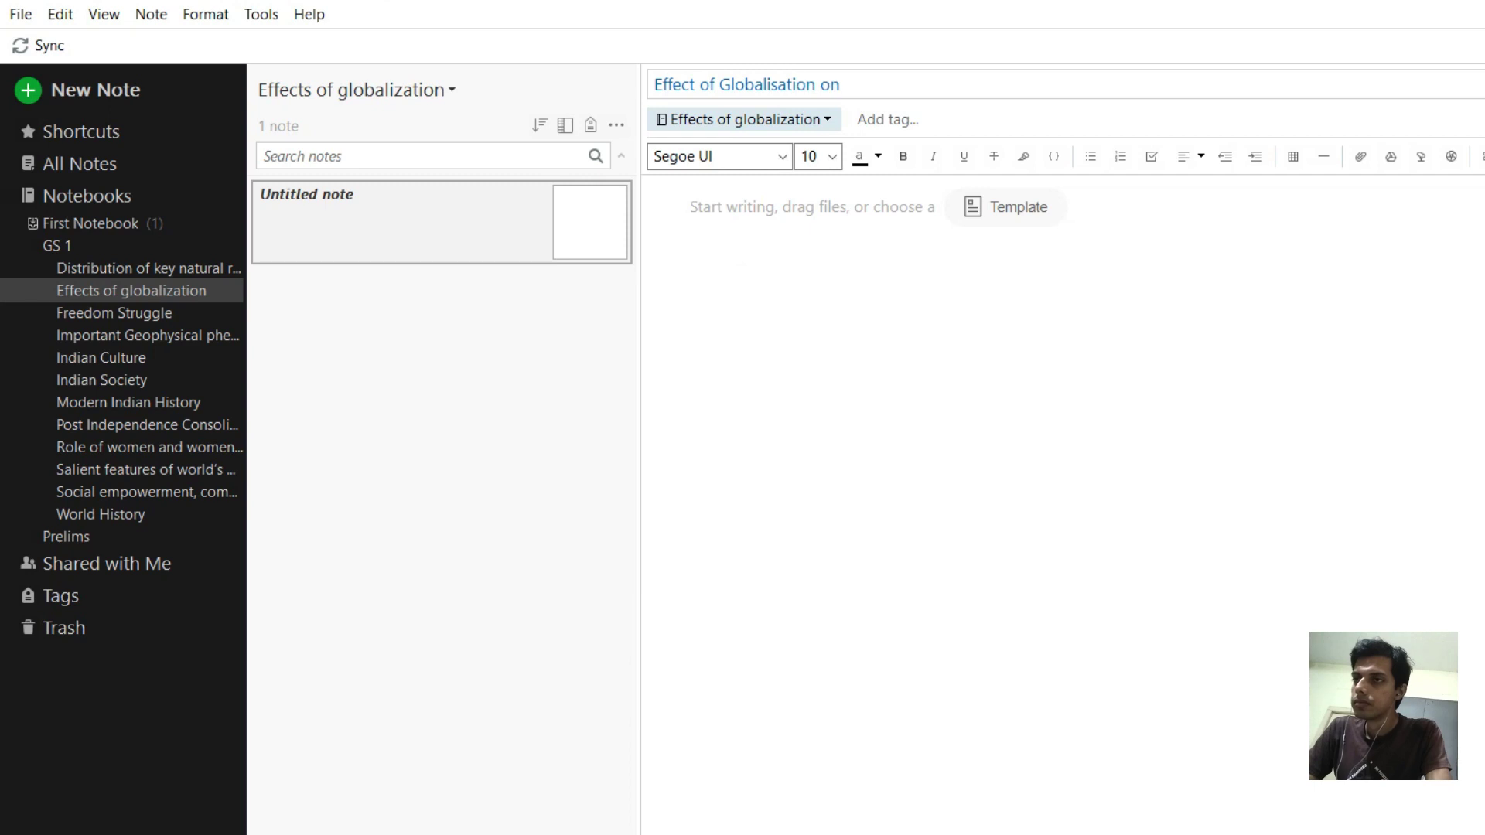
Write a bulleted list in the note: fast food culture, mass consumption, conspicious consumption, affluent living, credit card culture, dining out.
left_click(750, 226)
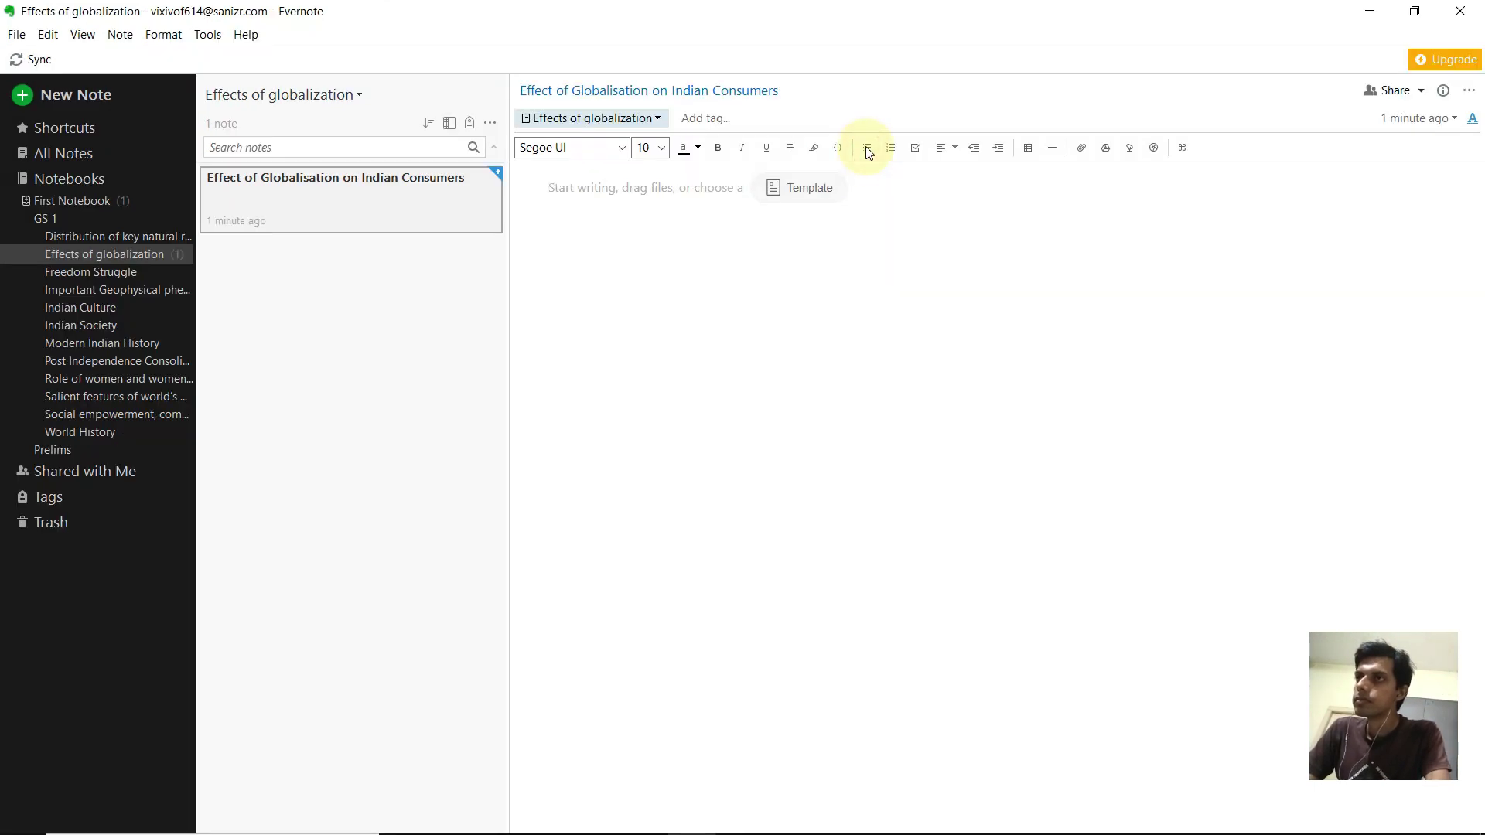
left_click(636, 201)
left_click(620, 192)
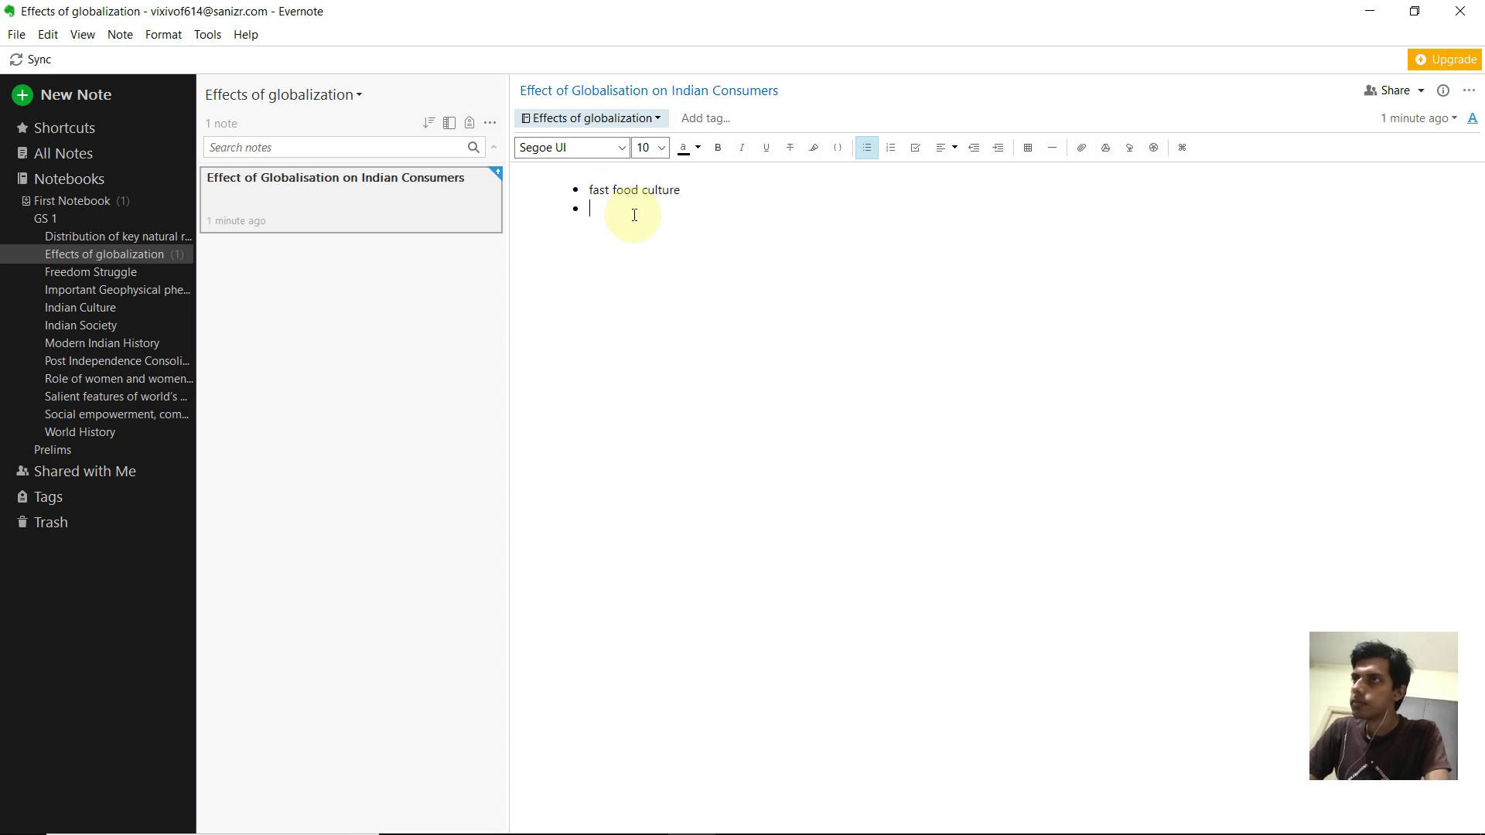
type("conspicious consumption")
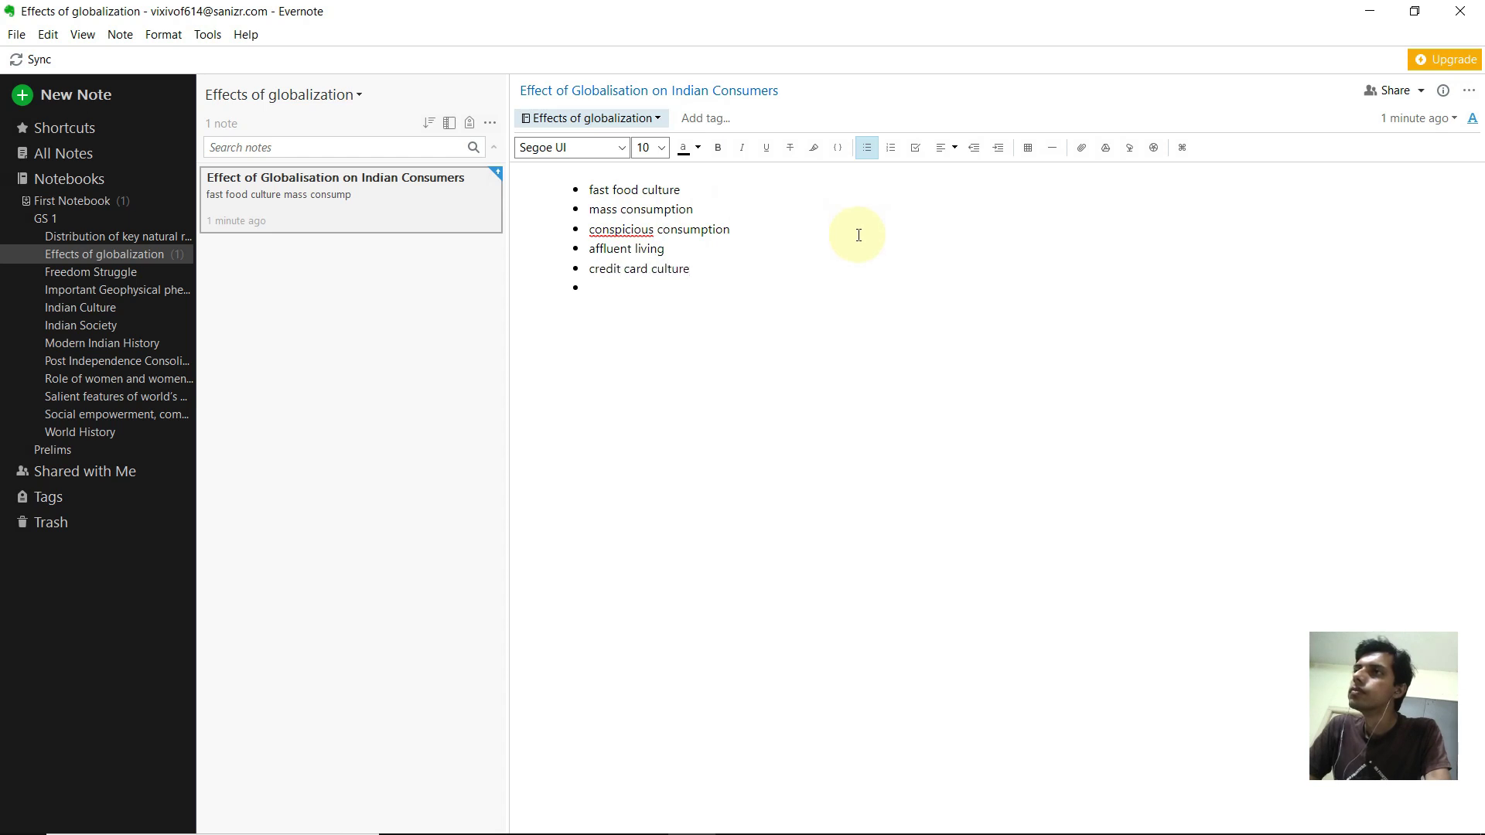
type("ut")
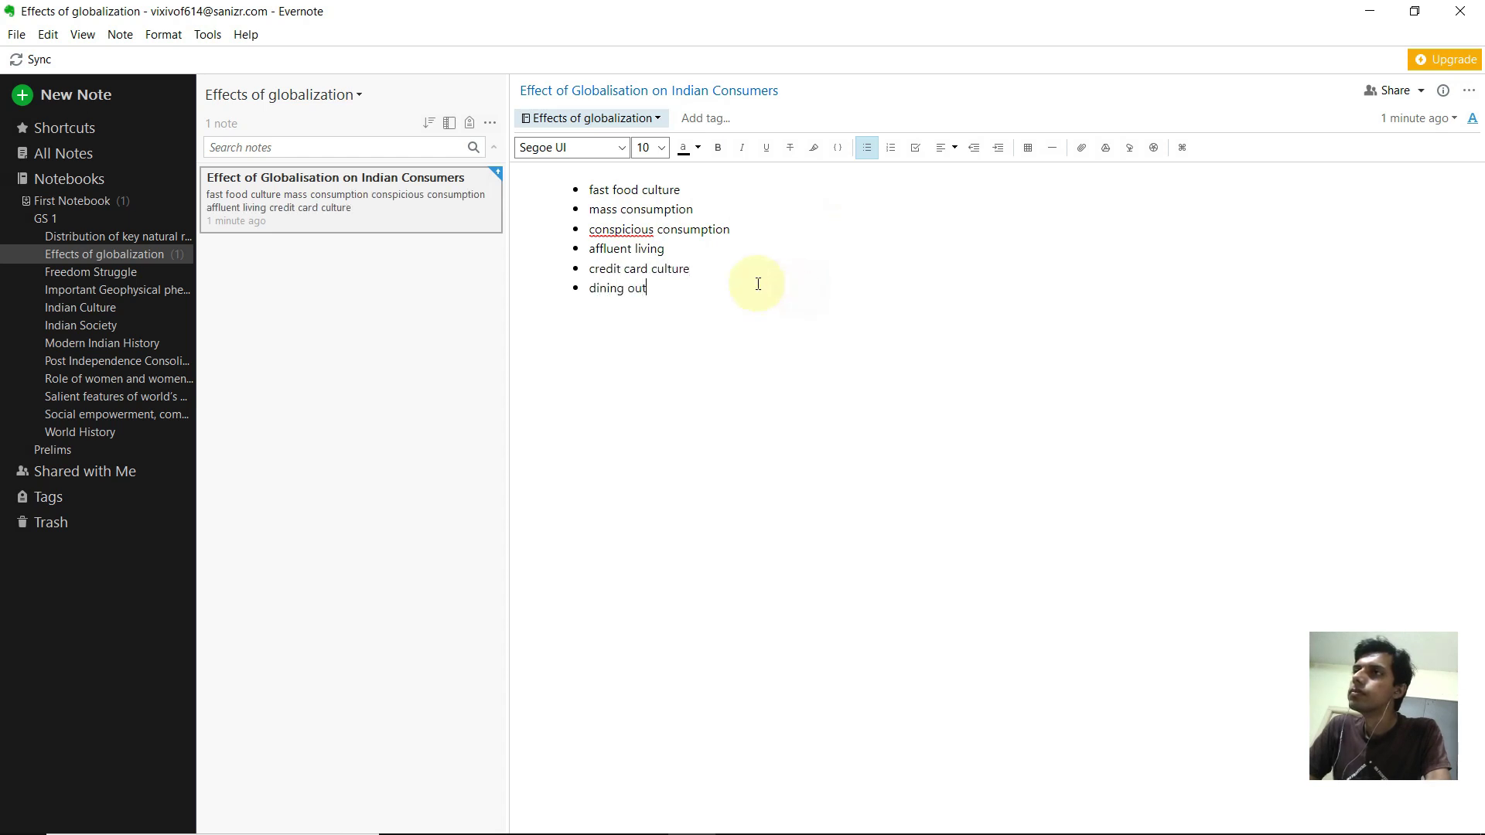
Set the font size of the whole bulleted list in the Indian Consumers note to 16.
left_click_drag(756, 282, 580, 189)
left_click(660, 148)
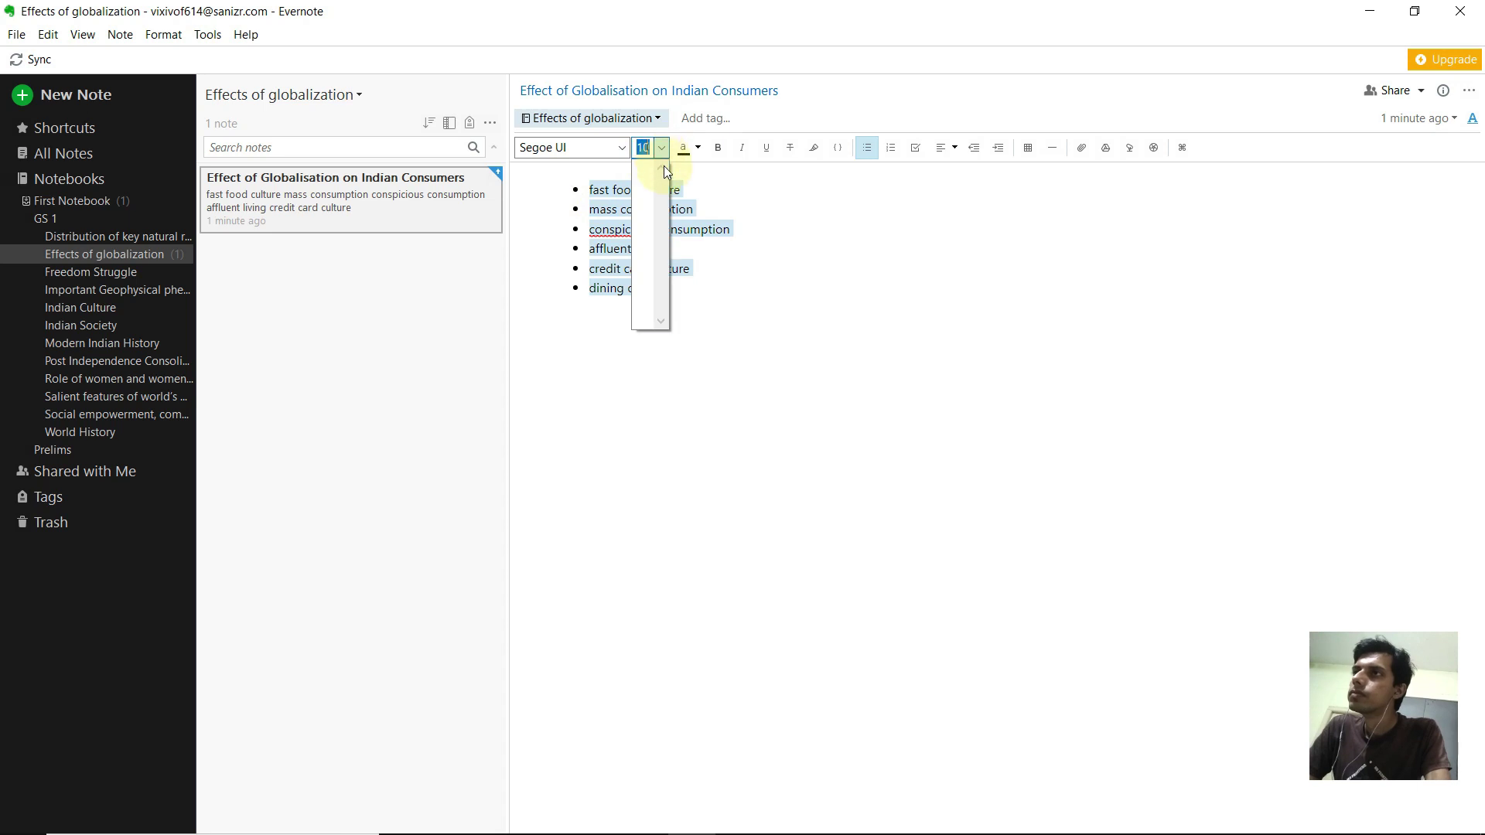
left_click(645, 258)
left_click(714, 358)
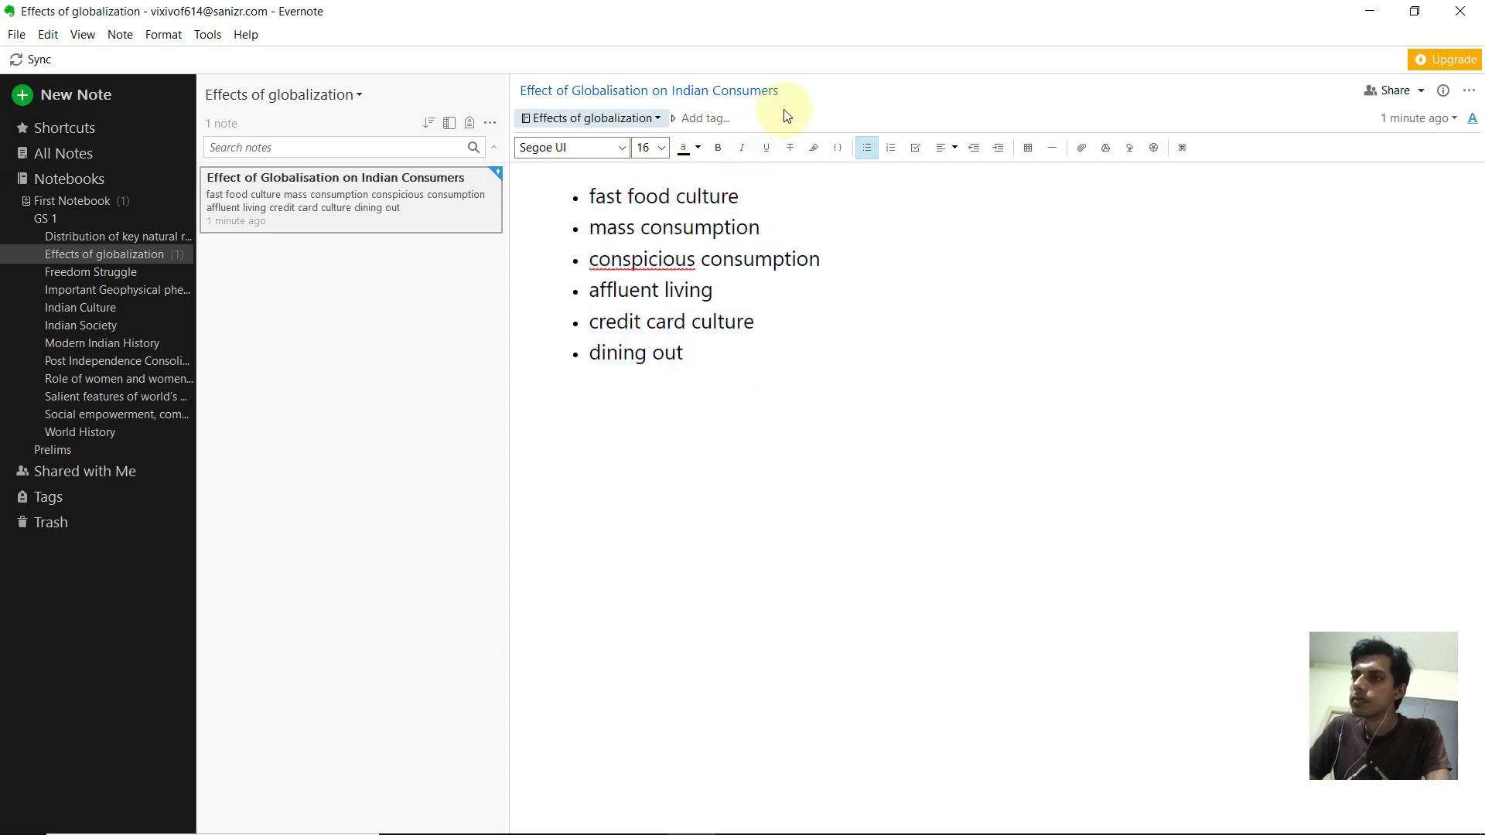
In the note options, set the default note font size to 14 and the note title font size to 16, and save.
left_click(207, 35)
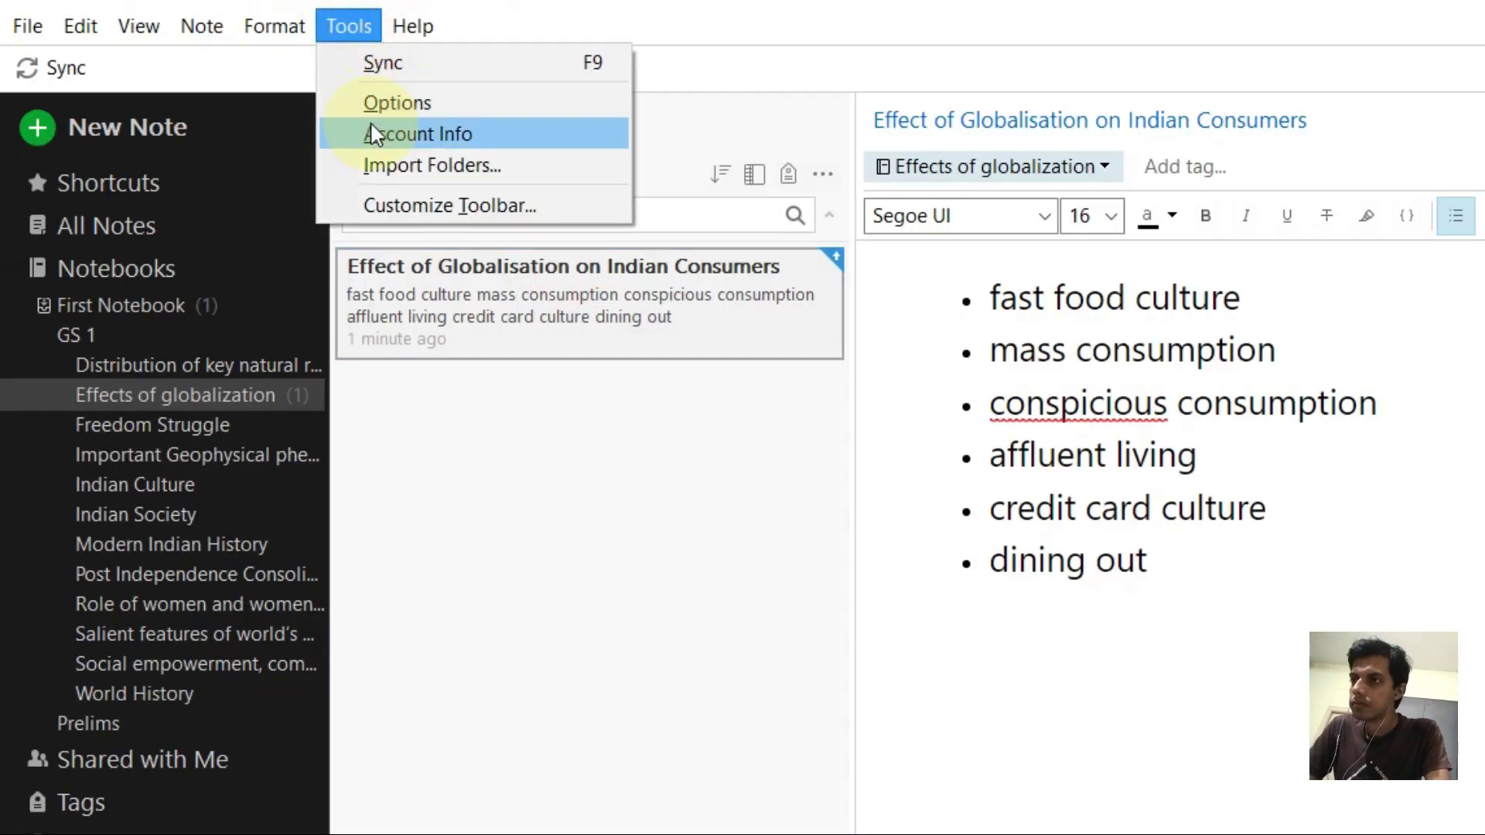
left_click(374, 104)
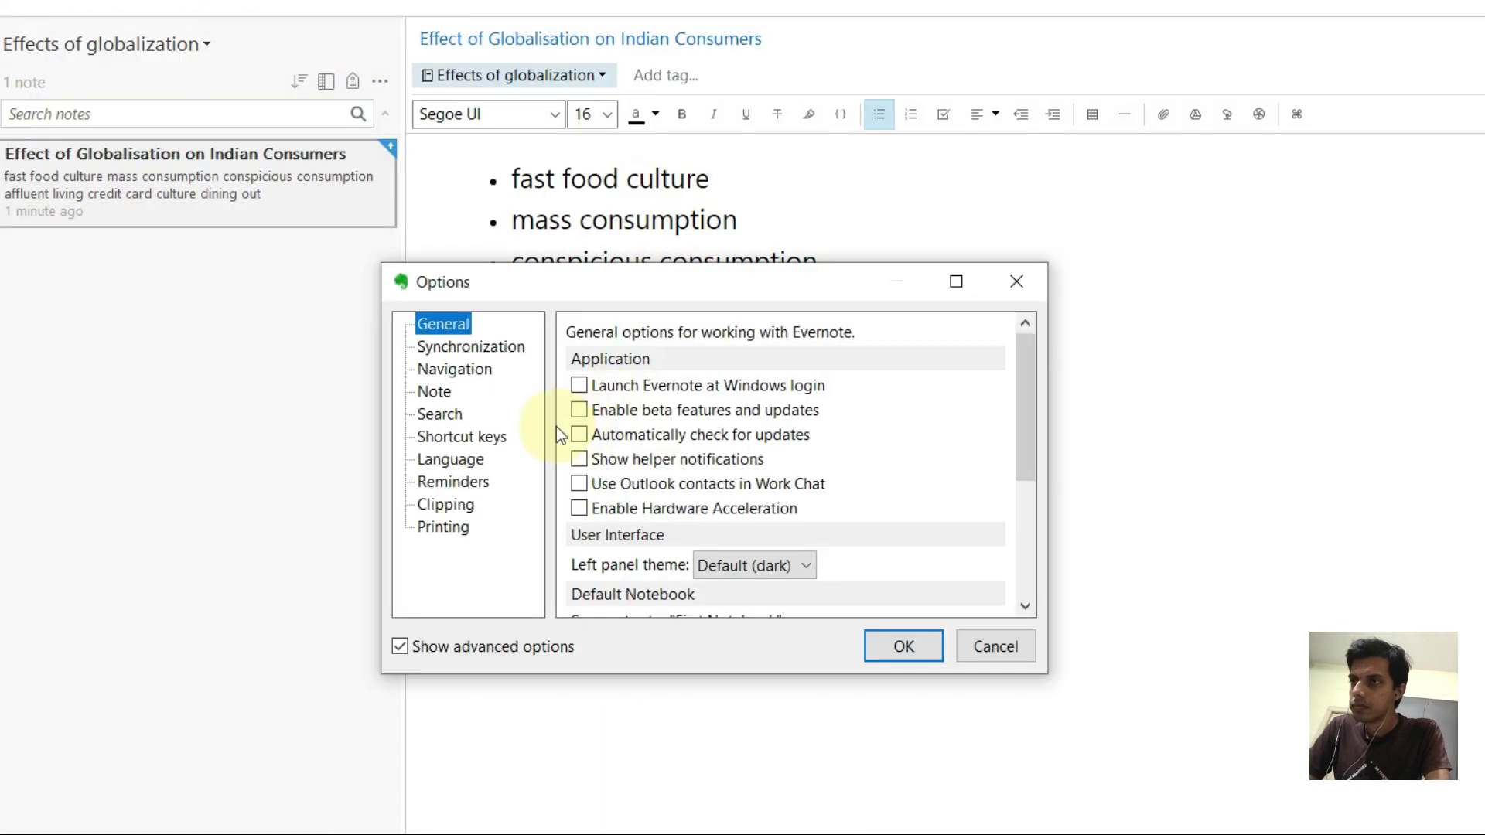
left_click(896, 572)
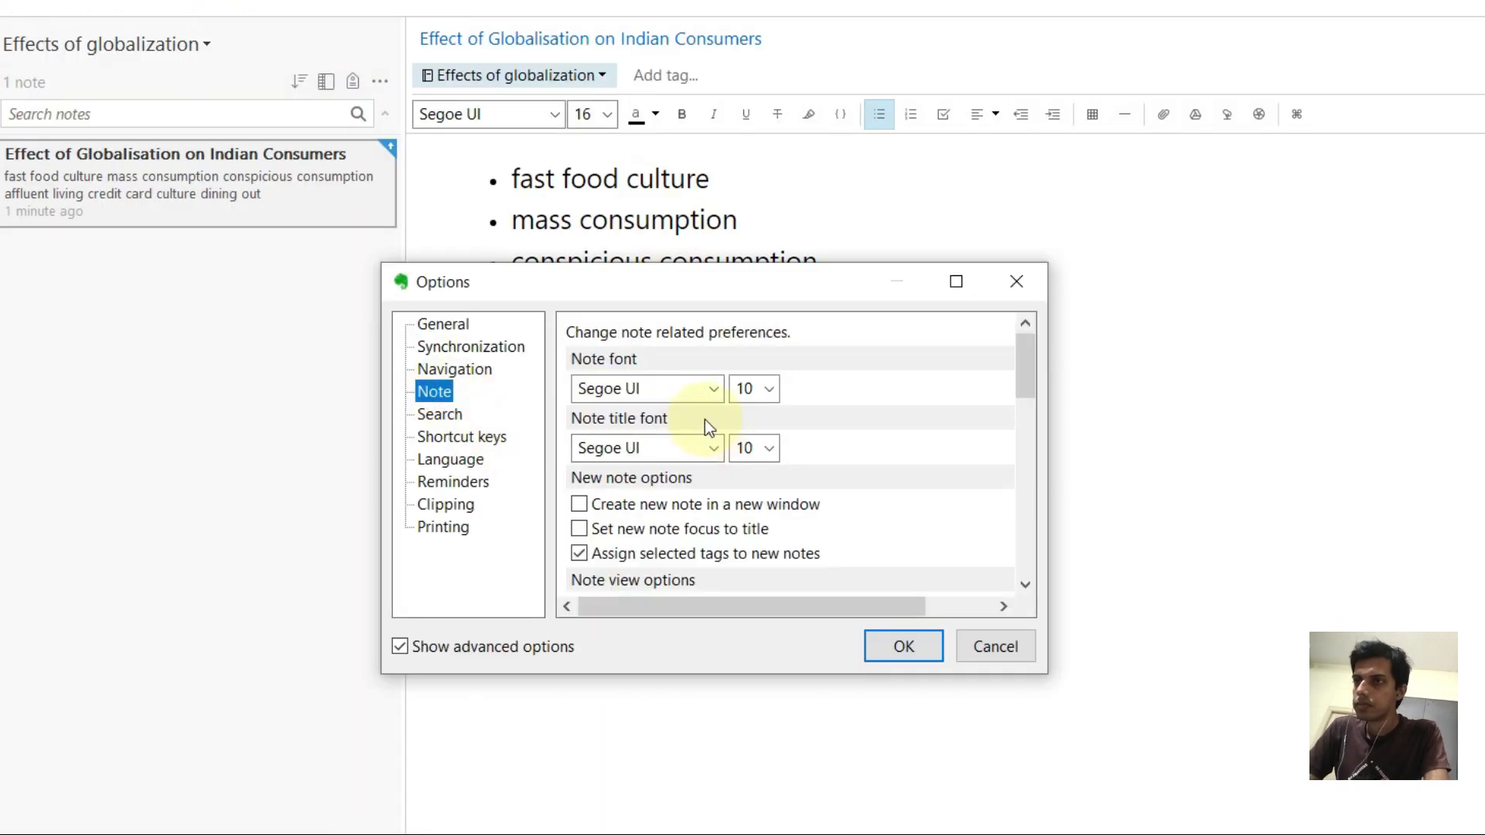
left_click(769, 388)
left_click(752, 501)
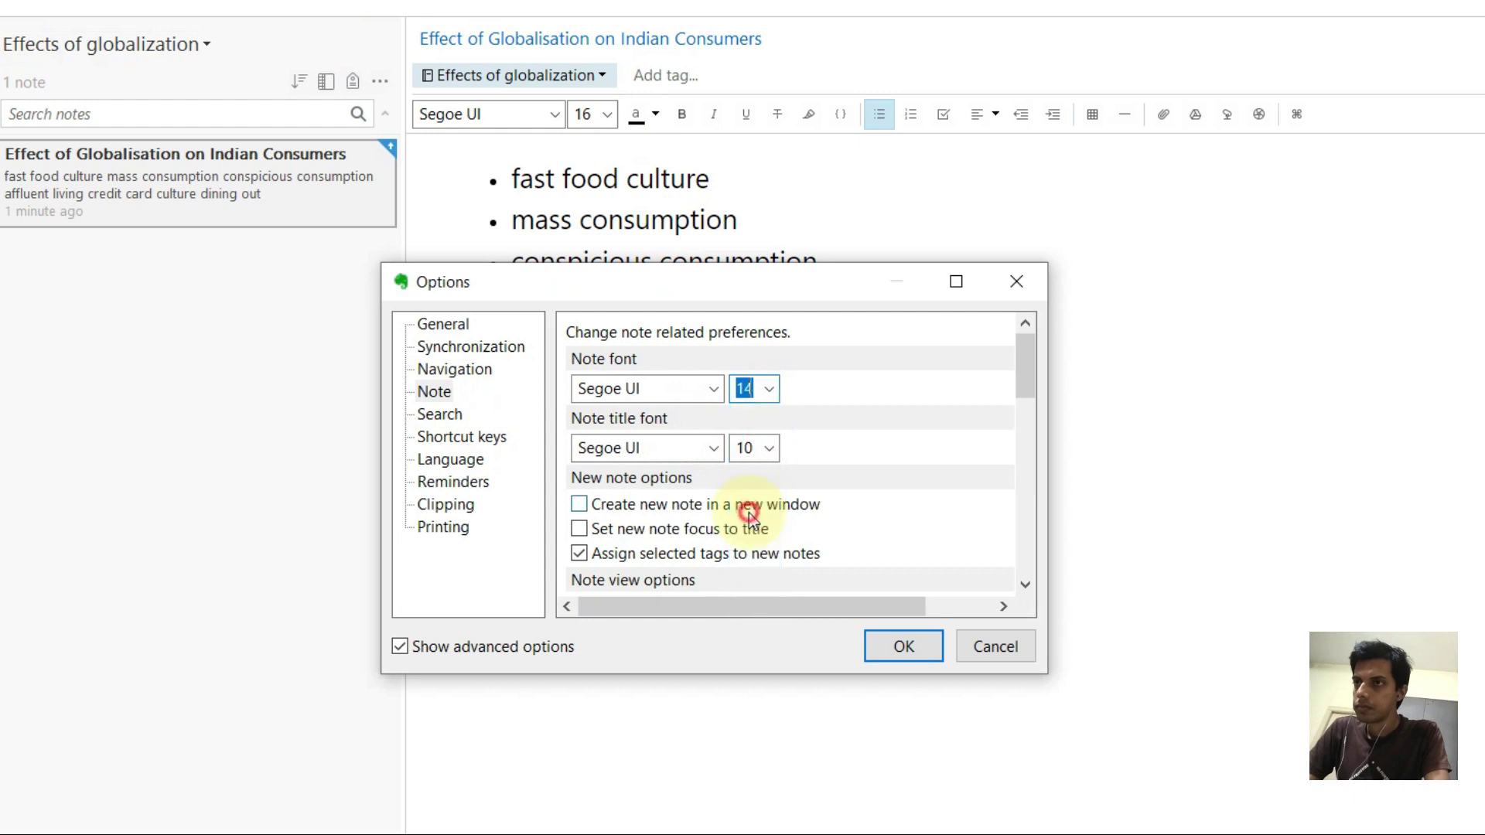
left_click(769, 448)
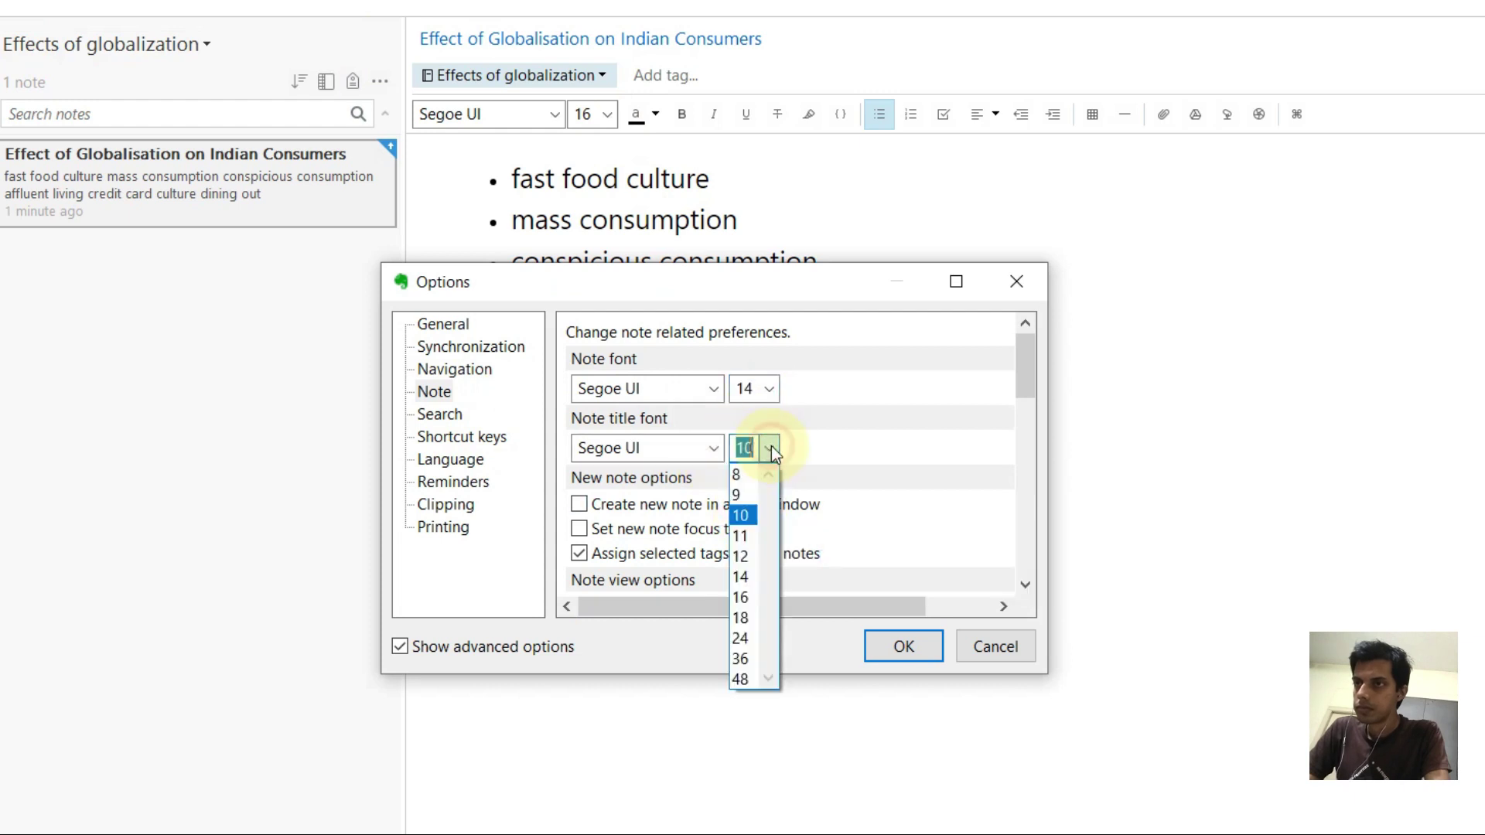
left_click(745, 600)
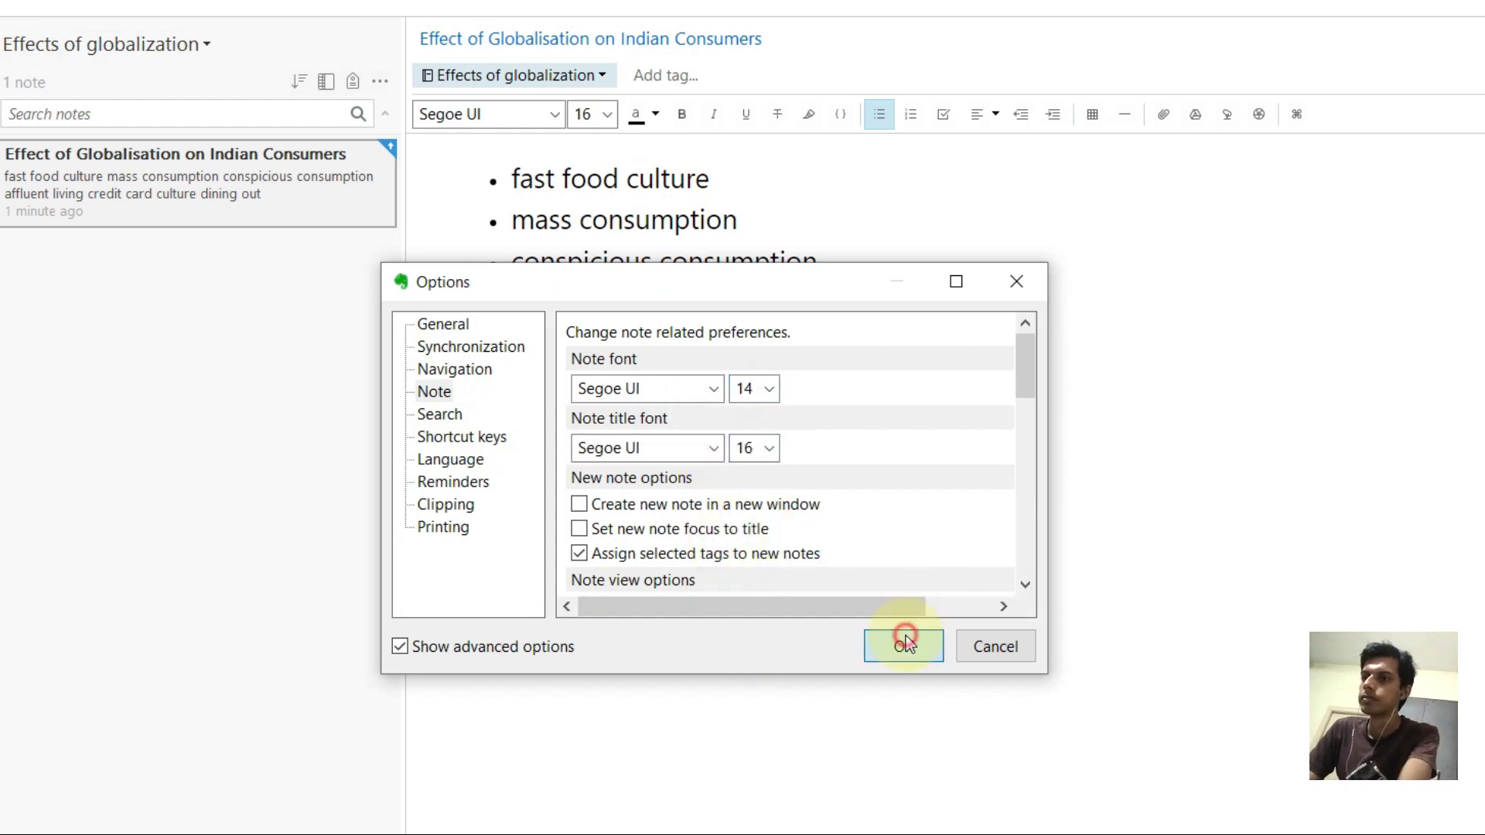
left_click(903, 646)
Create a second note in the Effects of globalization notebook titled "Effect of Globalisation on Education".
key("ctrl+n")
left_click(520, 51)
type("Effect of Globalisation on Education")
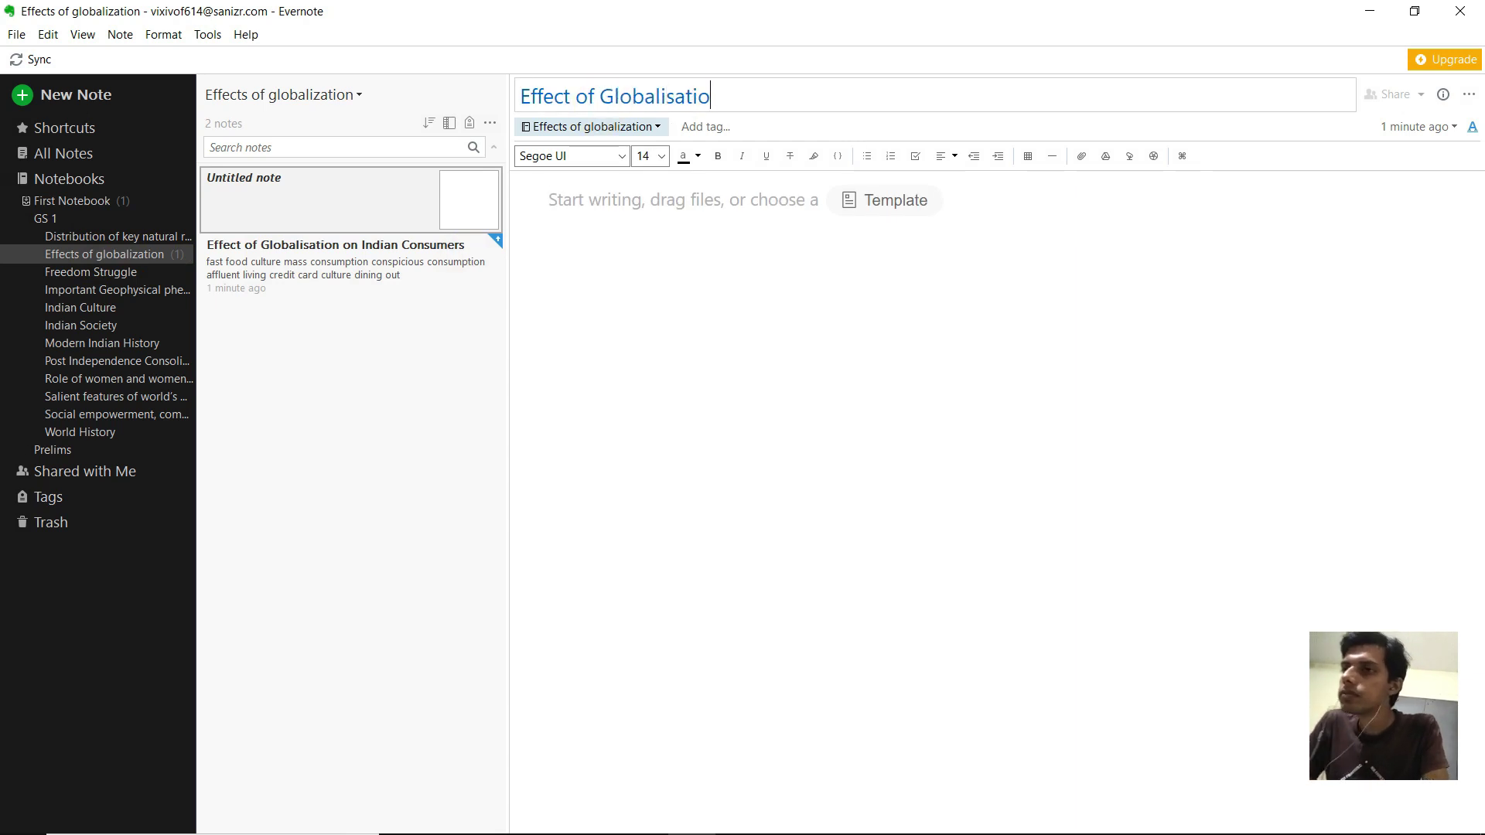
Write a bulleted list in the Education note: MOOC's Online courses, enrollment in Foreign colleges, study in India programme, coursera online skill developments.
left_click(624, 212)
key("ctrl+shift+b")
type("MOOC's Online courses")
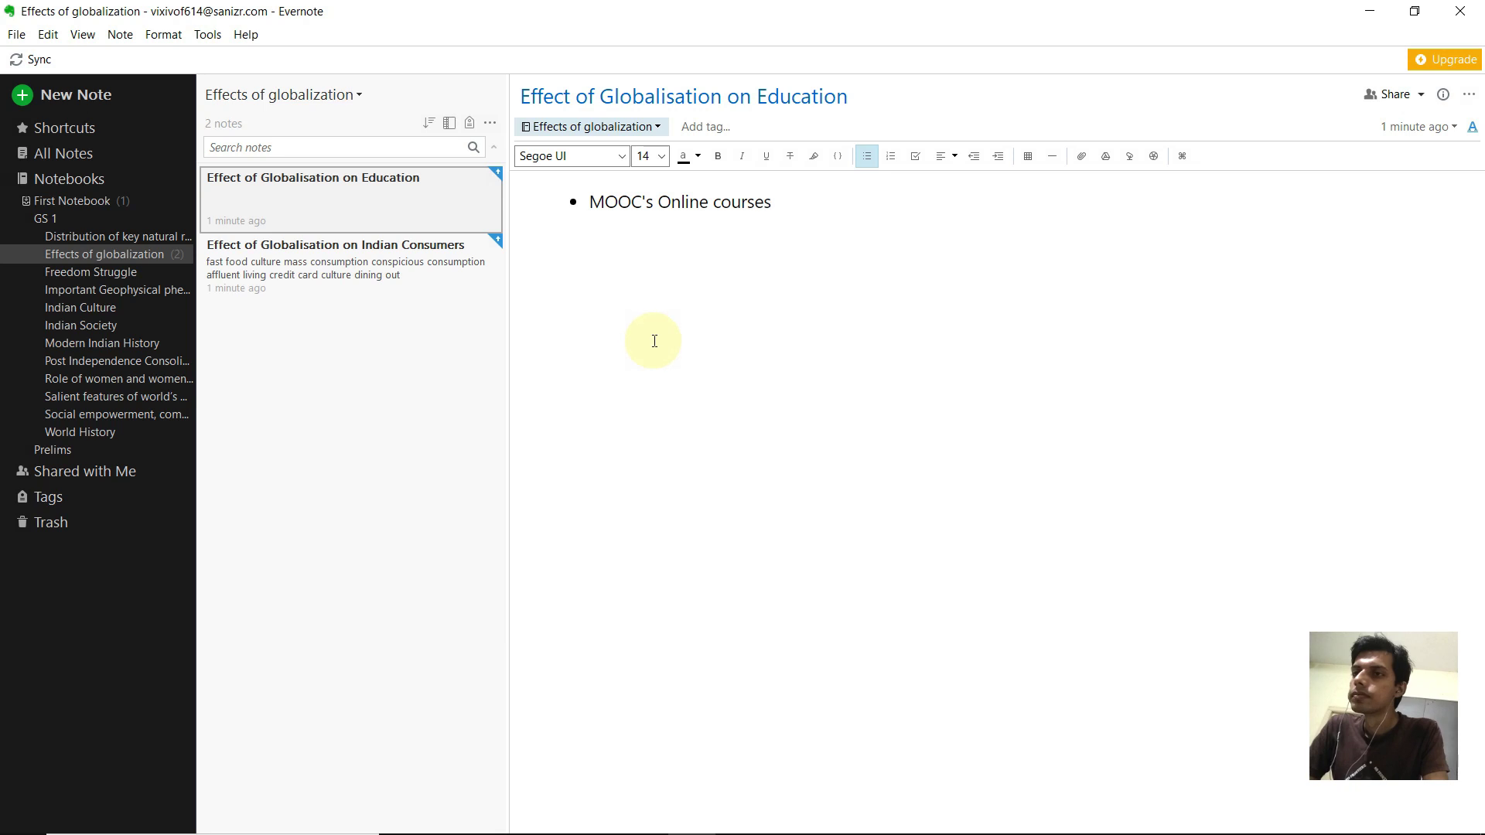
type("enrollment in Fore")
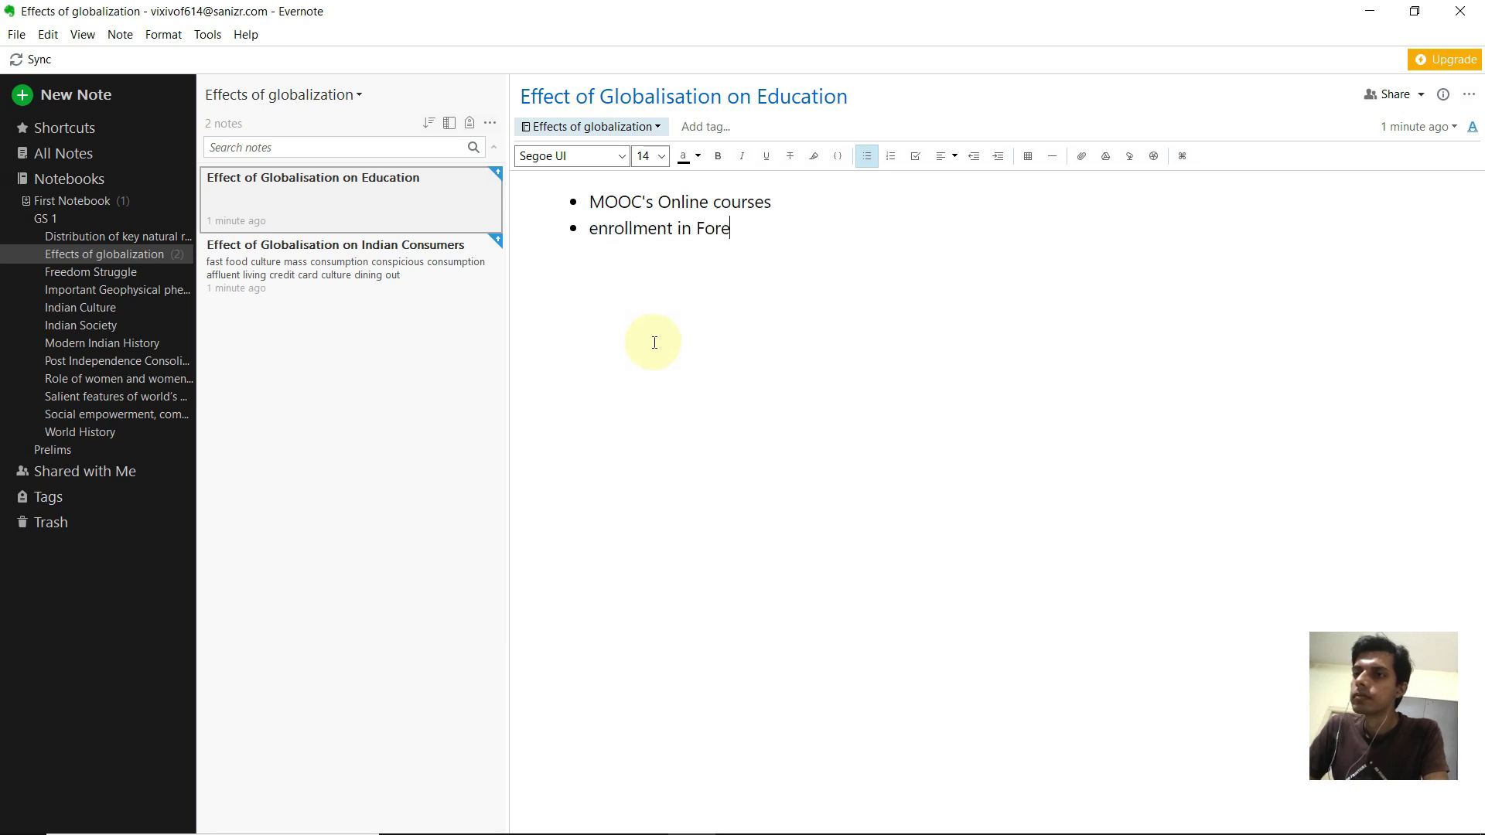
type("ign college")
type("study in IN")
type("dia programme")
key("Return")
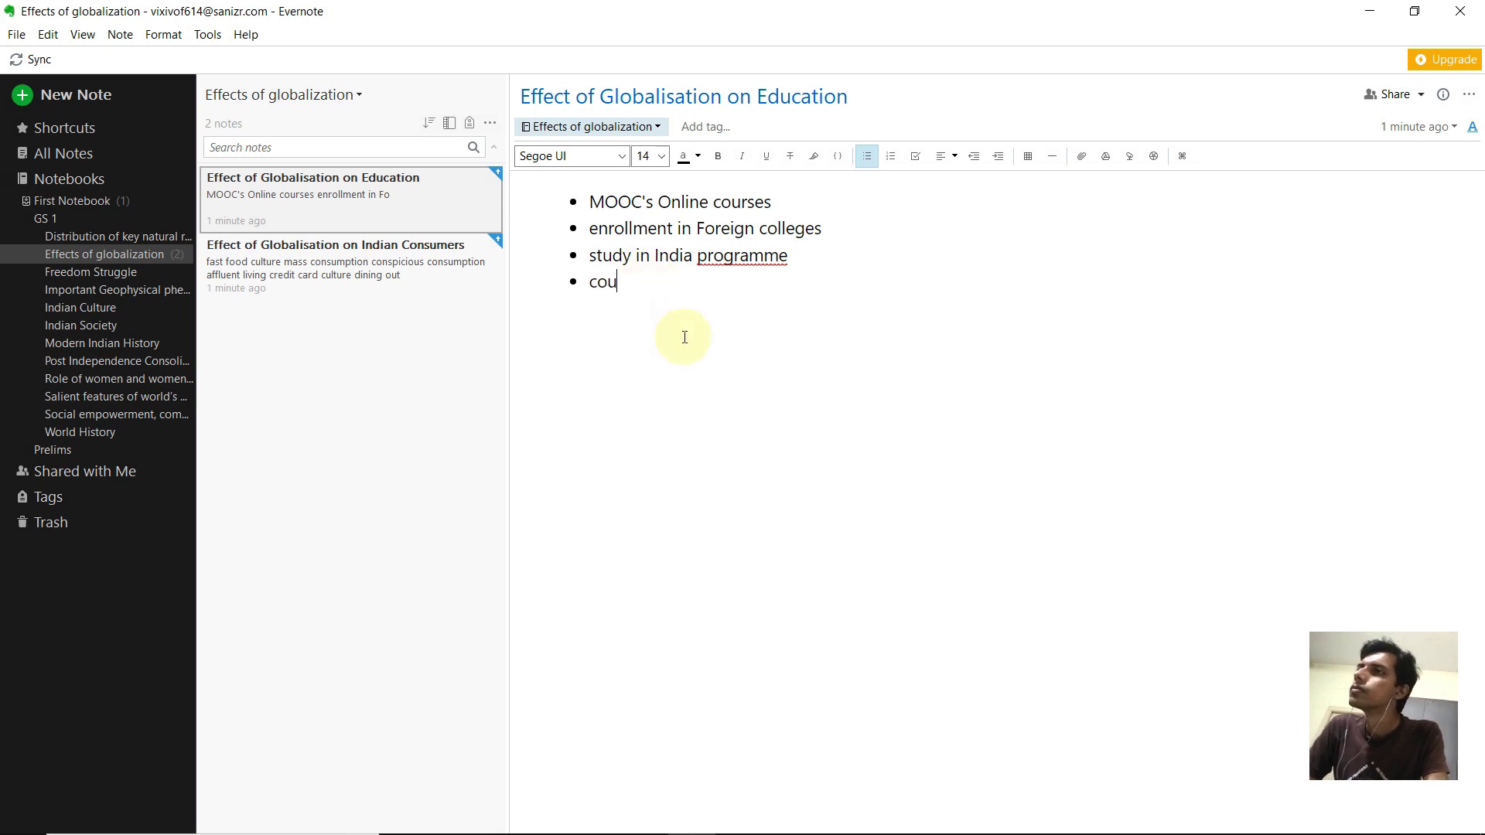
type("coursera online skill developments")
View the Role of women notebook, collapse the GS 1 stack and display all notes of the stack together.
left_click(102, 343)
left_click(110, 379)
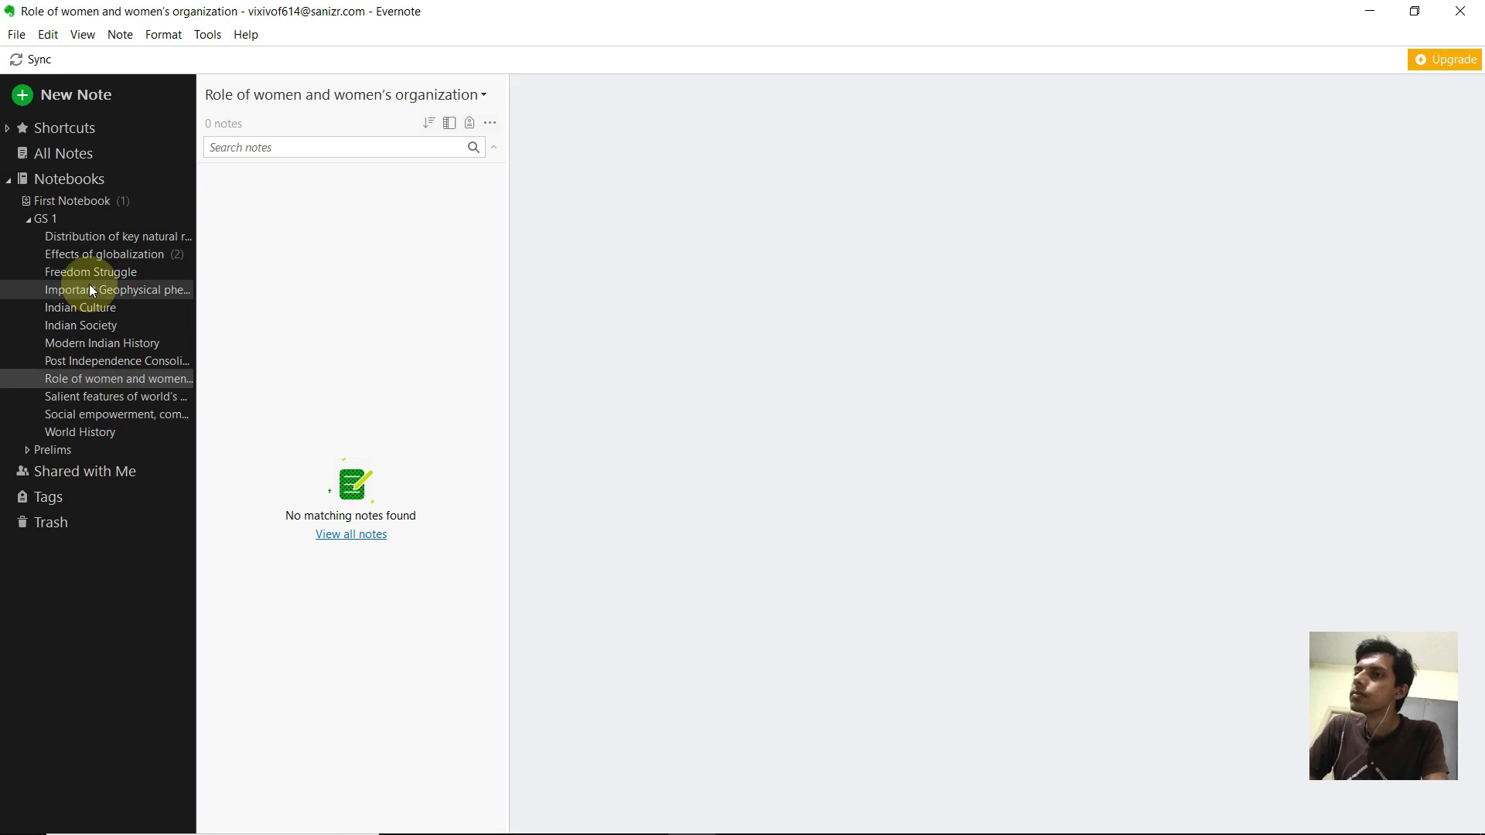
left_click(27, 221)
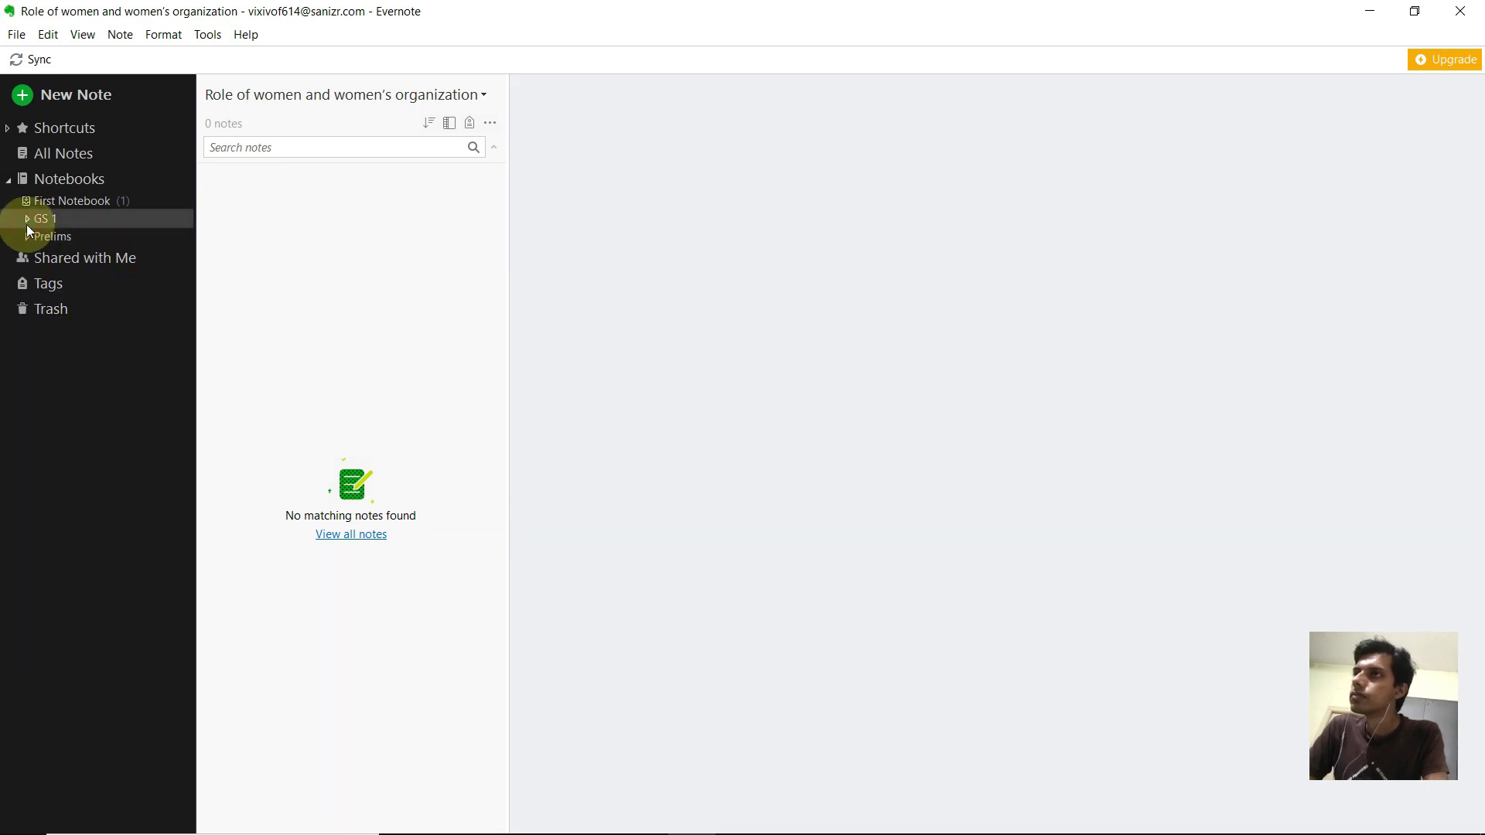
left_click(73, 219)
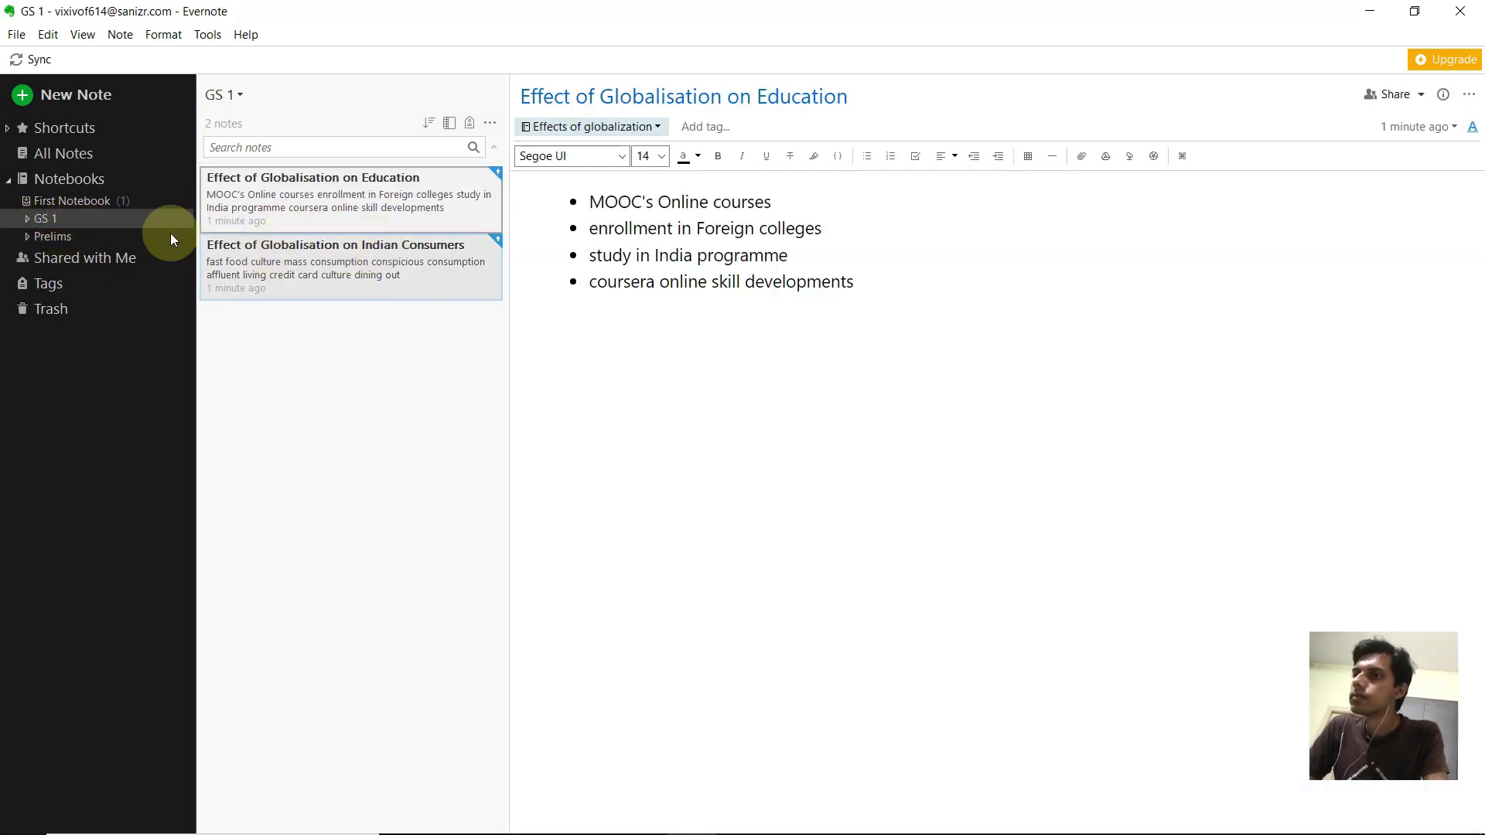
Expand the Prelims stack, look through its subject notebooks and create a note titled "Role of Moderates" in the Indian History notebook.
left_click(76, 235)
left_click(28, 237)
left_click(85, 364)
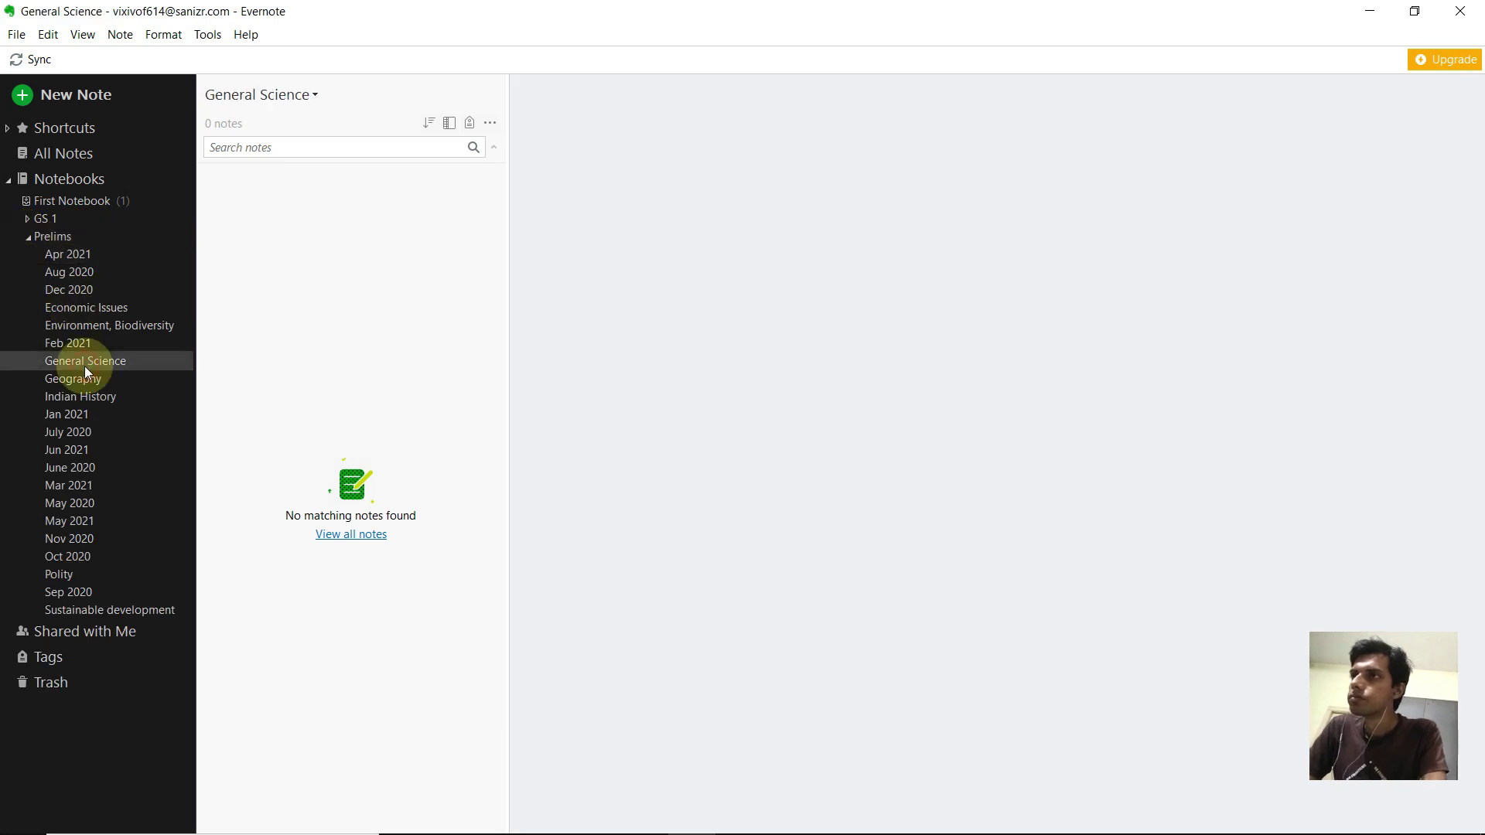
left_click(89, 383)
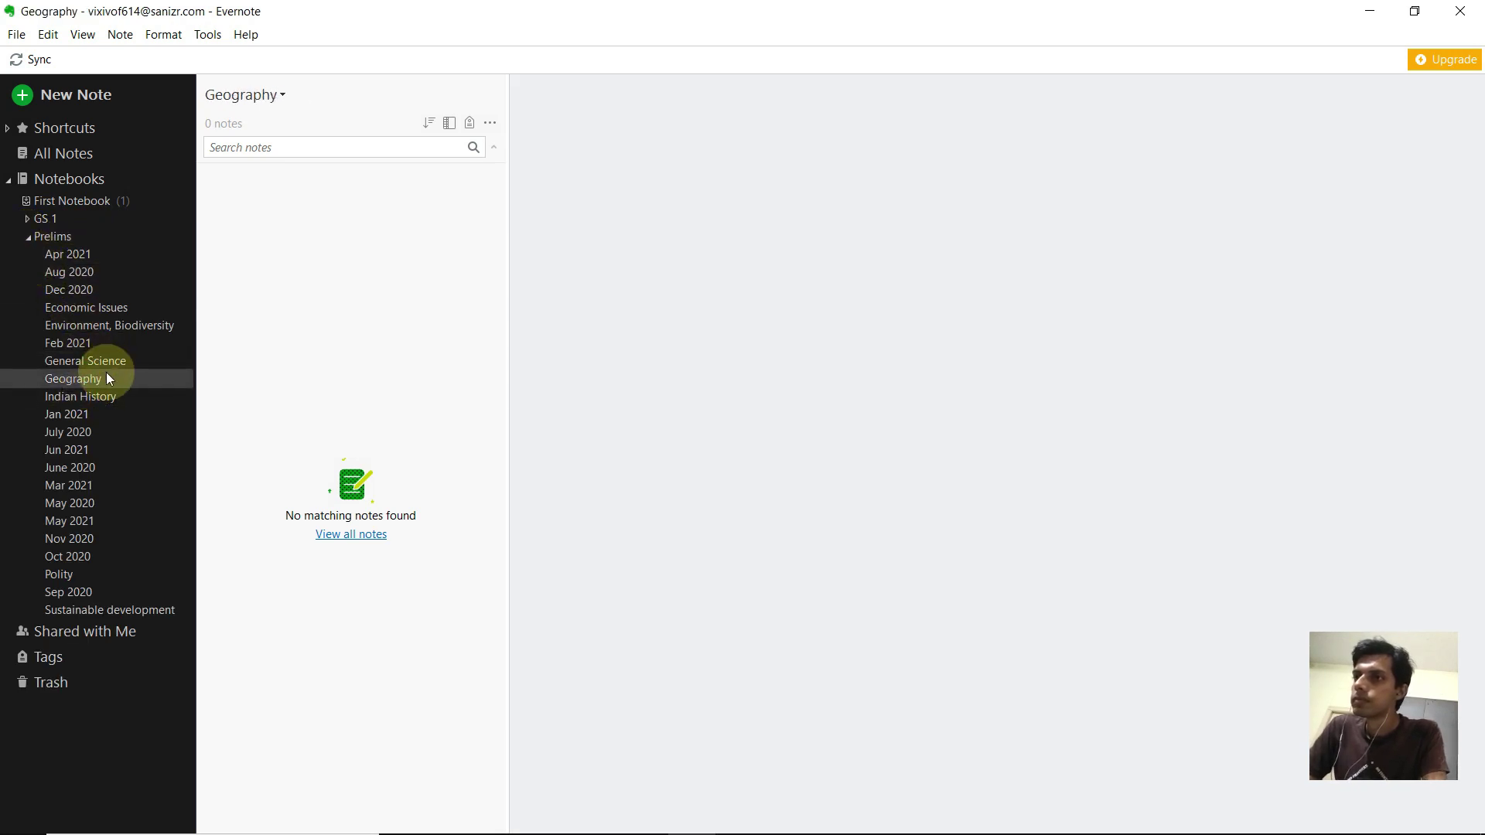
left_click(102, 398)
key("ctrl+n")
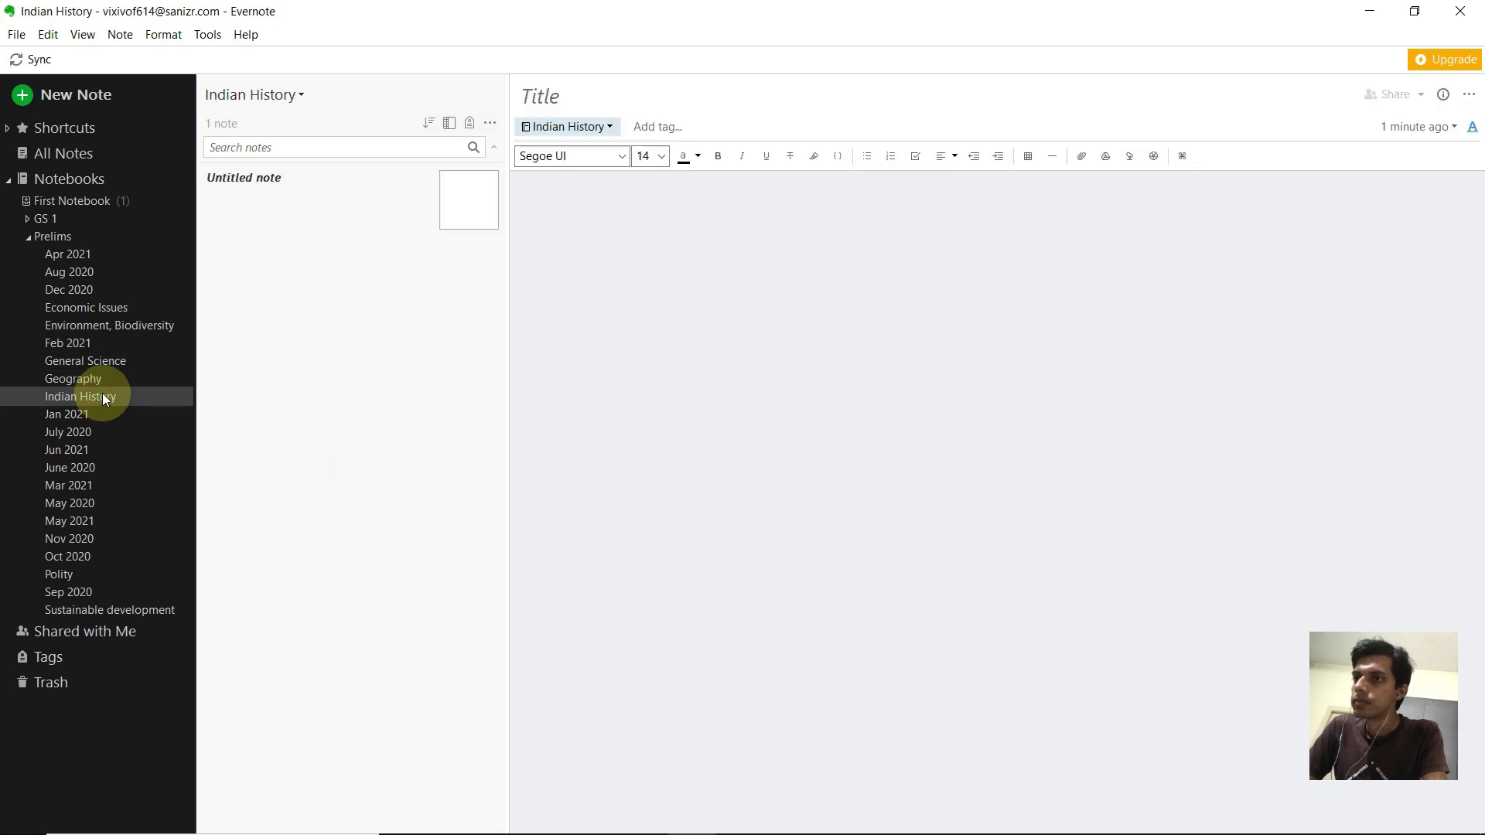
left_click(559, 95)
type("Moderates")
left_click(521, 96)
type("Role of")
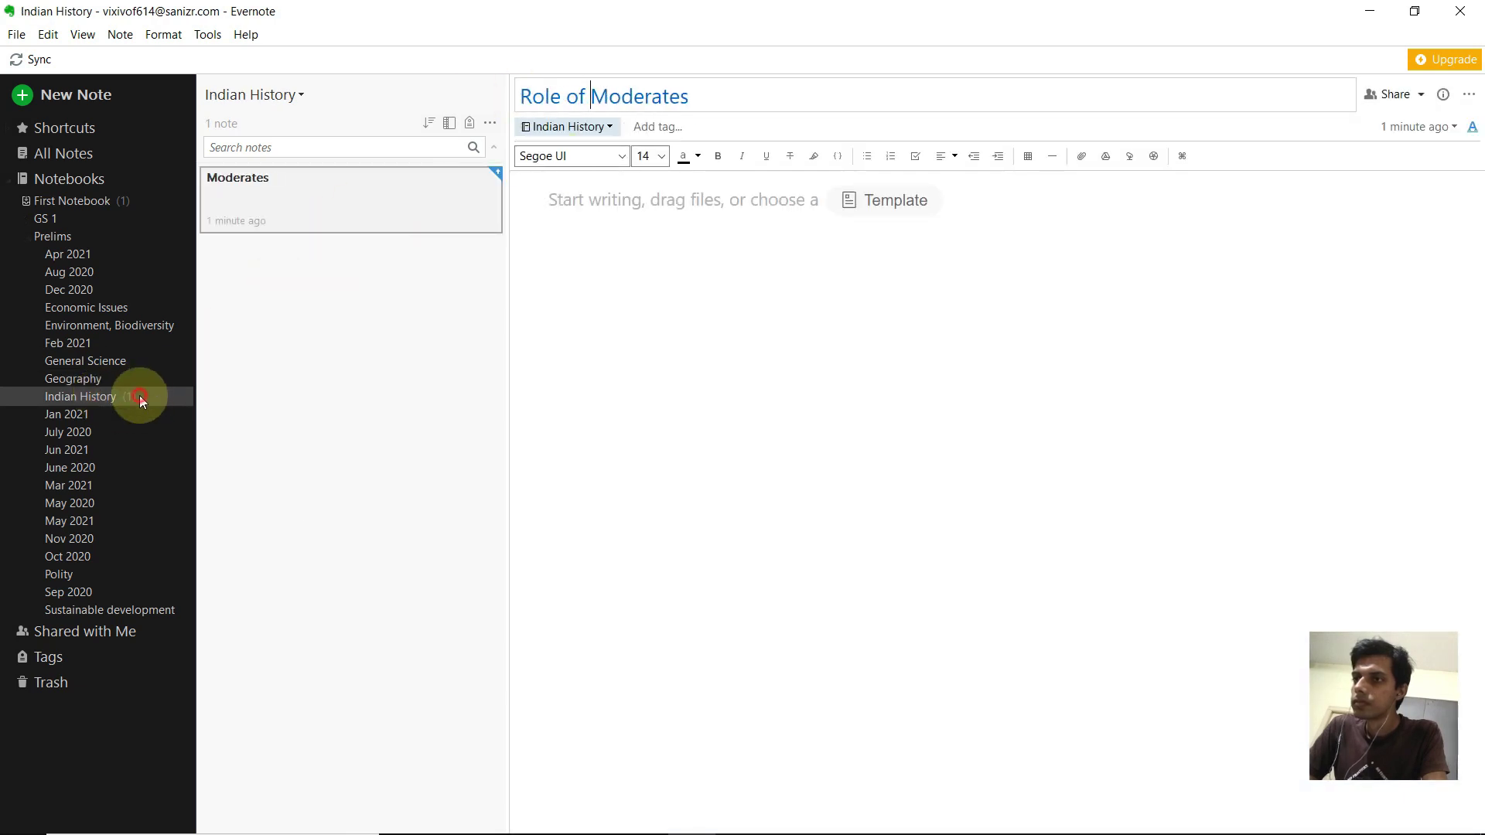
Add two more Indian History notes titled "Gandhian effect on freedom struggle" and "contribution of women in freedom movemnt".
key("ctrl+n")
left_click(589, 95)
type("Gandhian effect on freedom struggle")
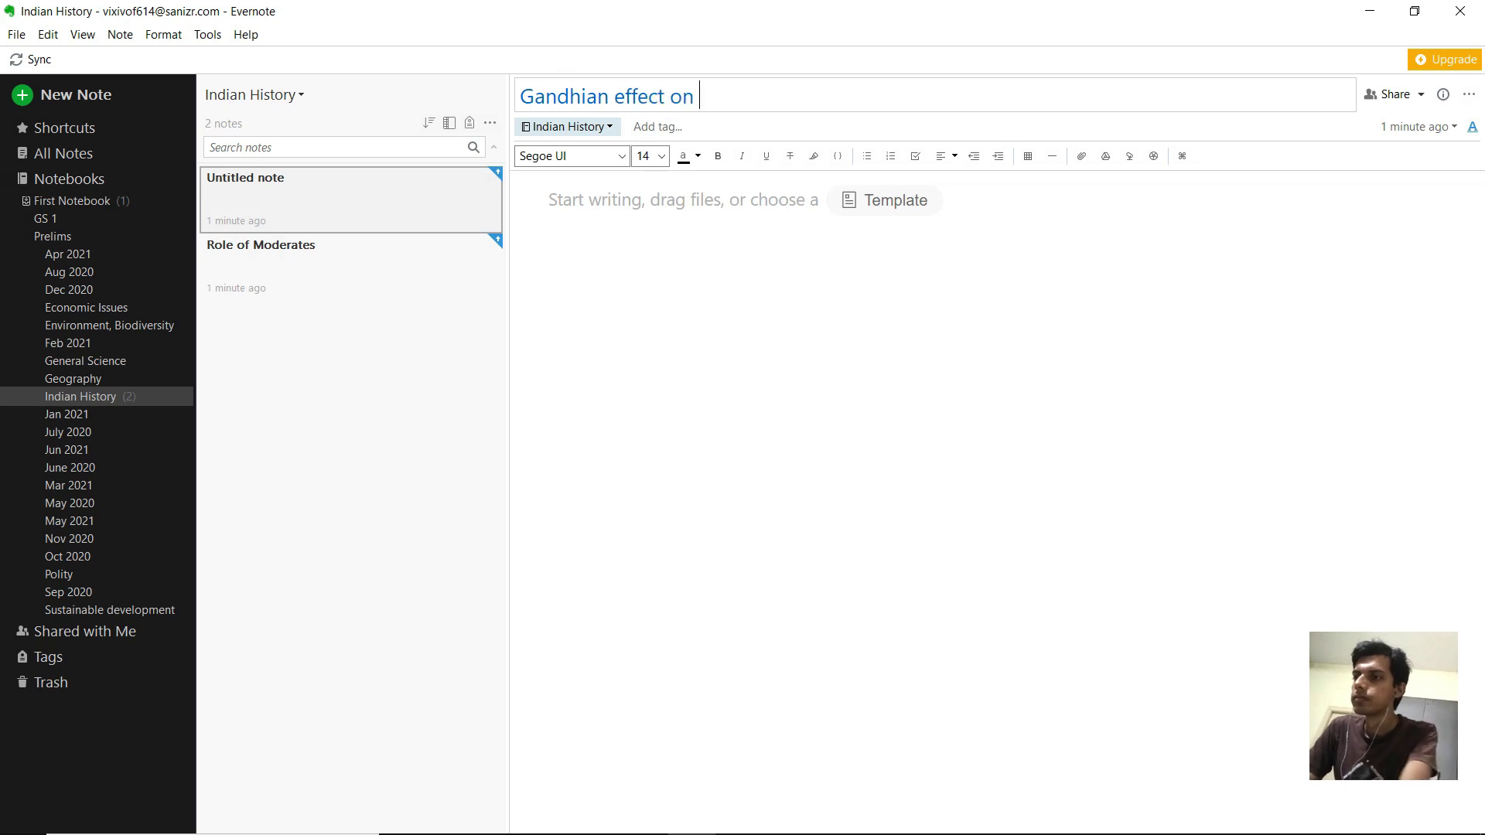
key("ctrl+n")
left_click(593, 102)
type("contributio")
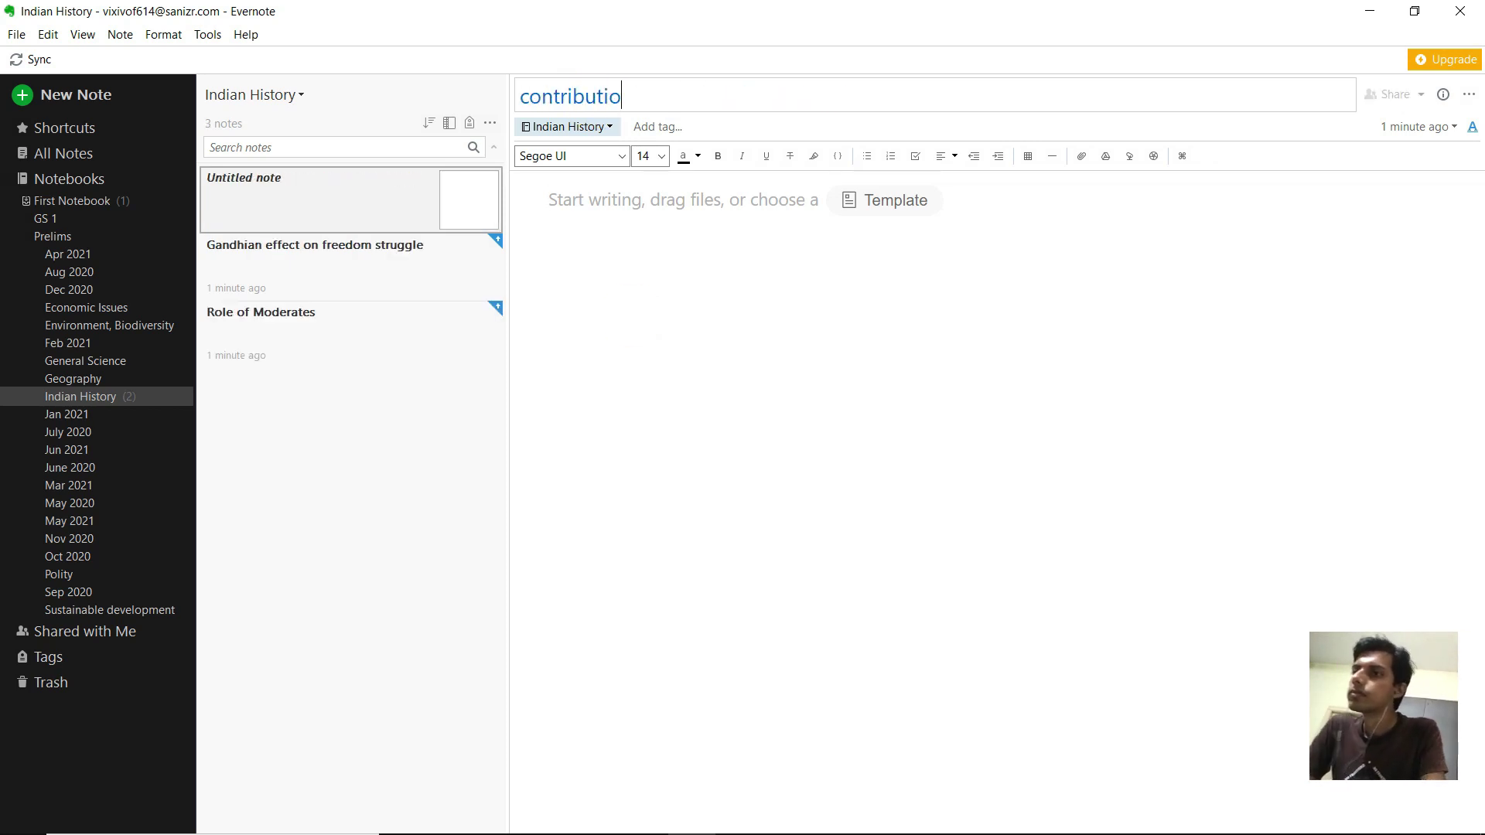
type("n of women in free dom movemnt")
Create an Indian History note titled "montague-chelmsford reforms" and view the May 2020, Polity and Sustainable development notebooks.
key("ctrl+n")
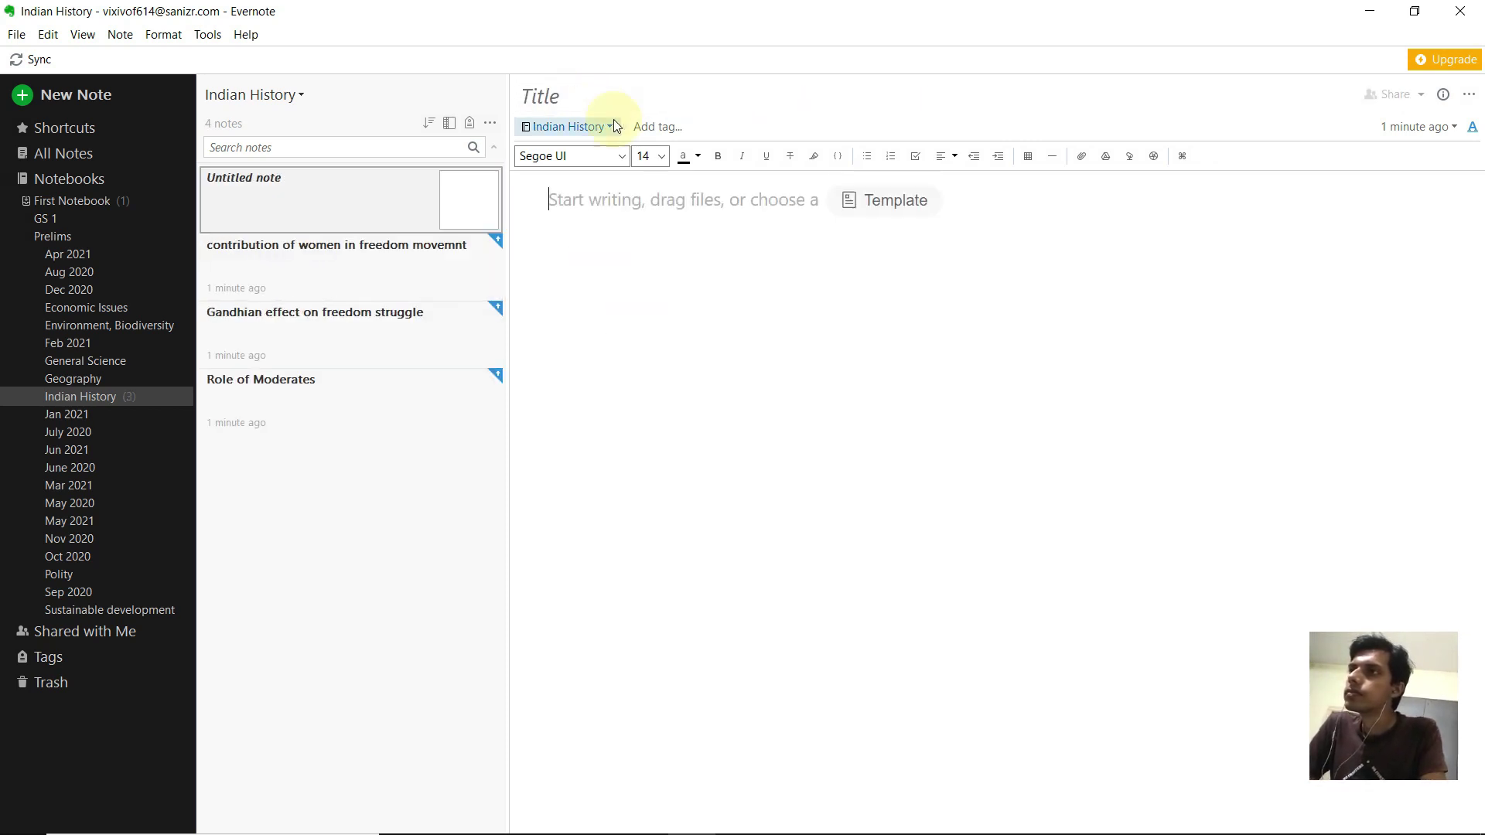
type("montague-chelmsford reforms")
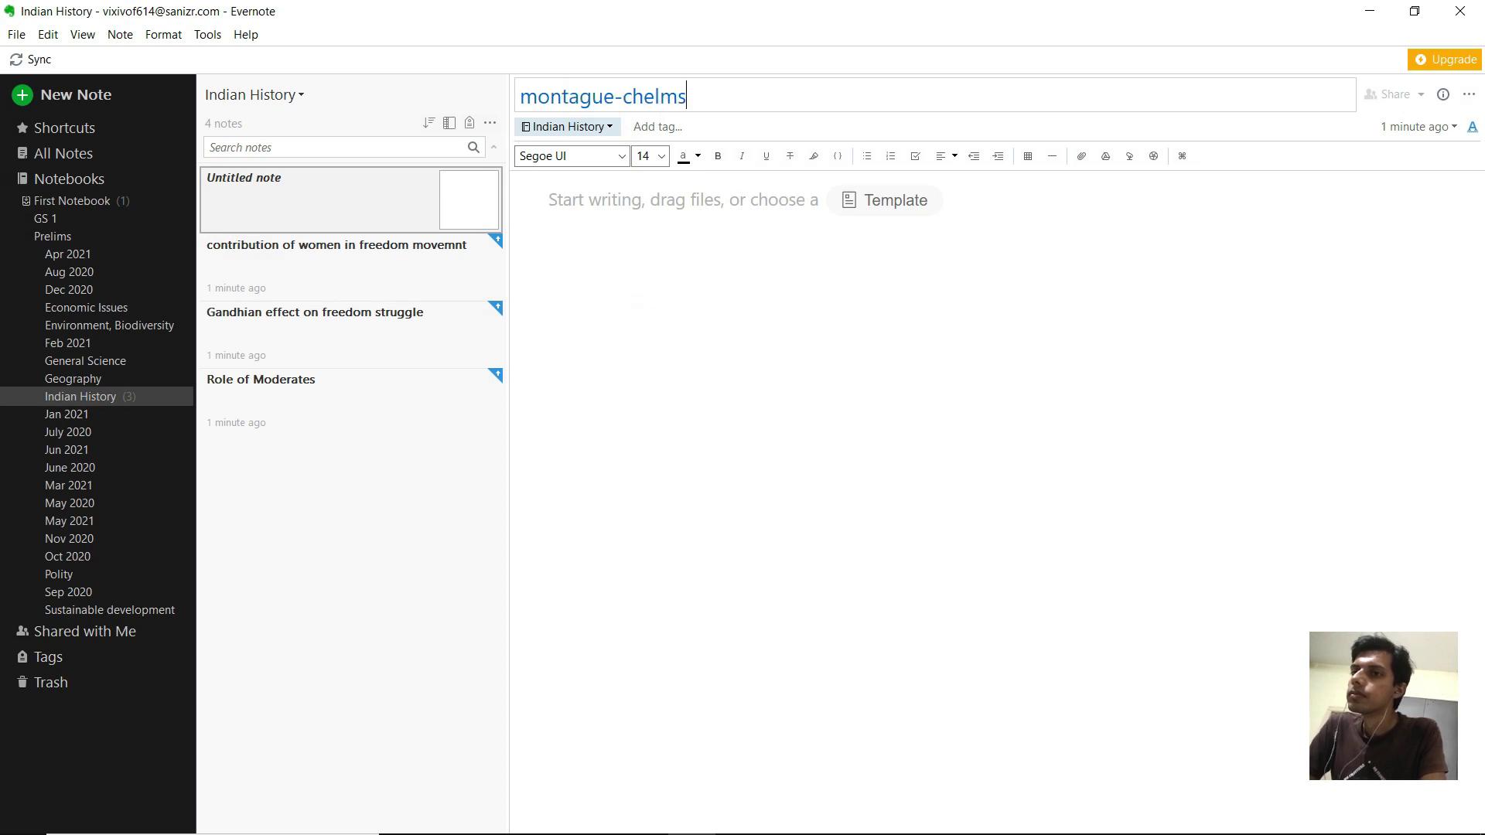
key("Return")
left_click(88, 504)
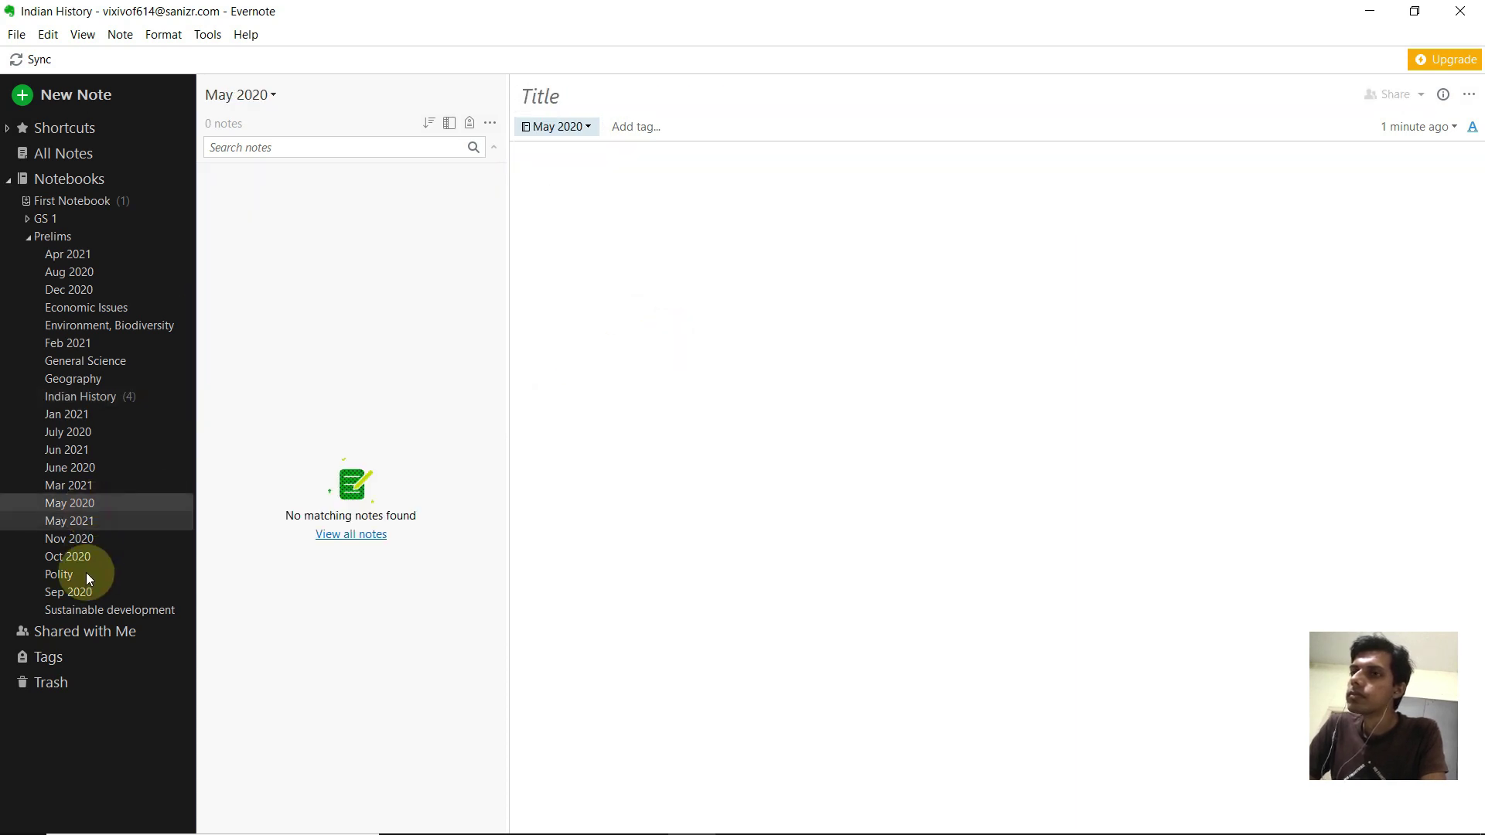
left_click(86, 574)
left_click(104, 610)
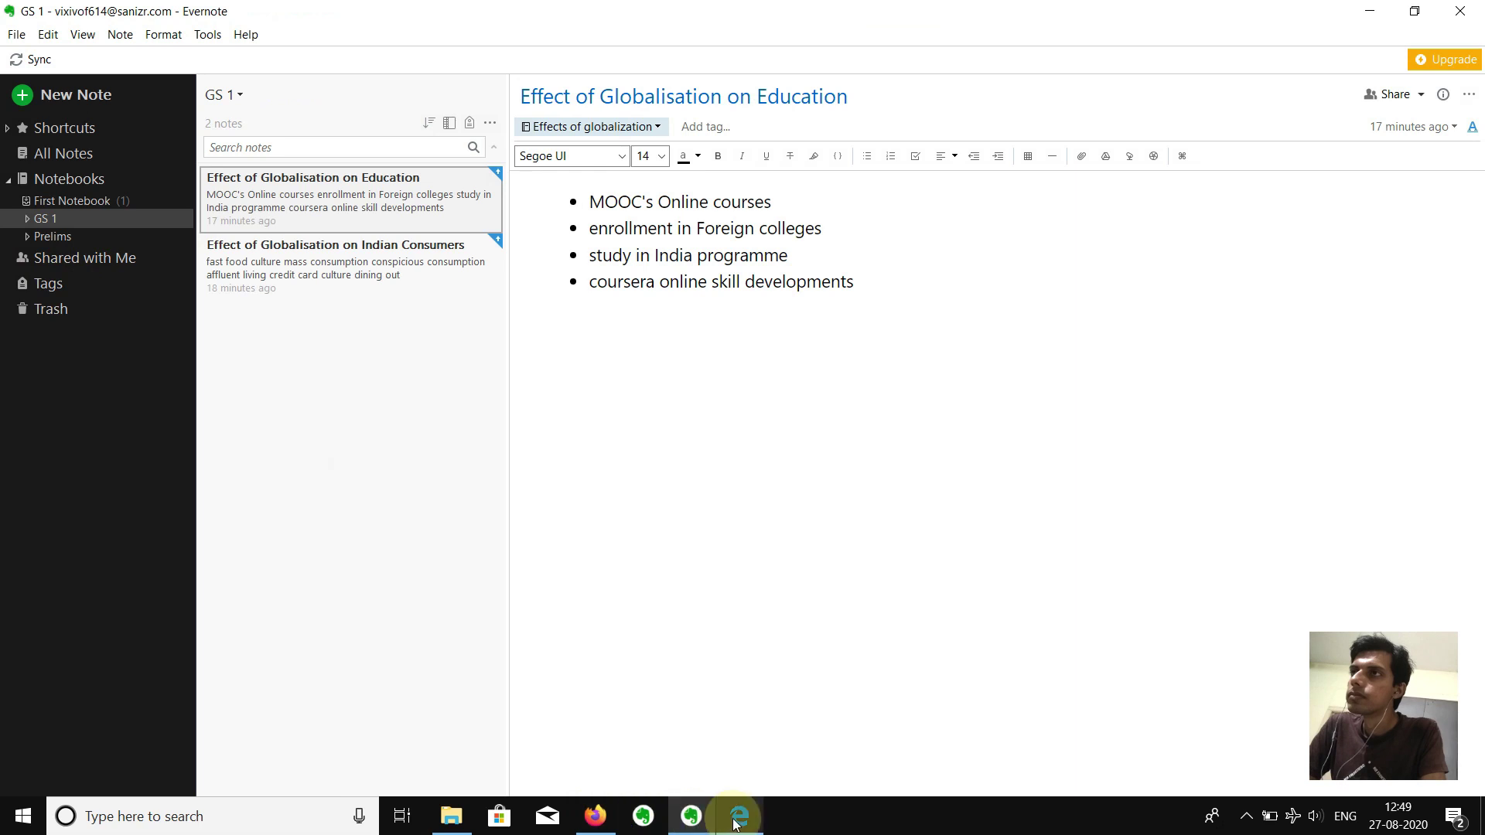
Switch to the CSE 2020 notification PDF in the browser and examine the General Studies-II syllabus topics under Paper-III.
left_click(745, 814)
left_click(647, 542)
scroll(541, 541, "down", 3)
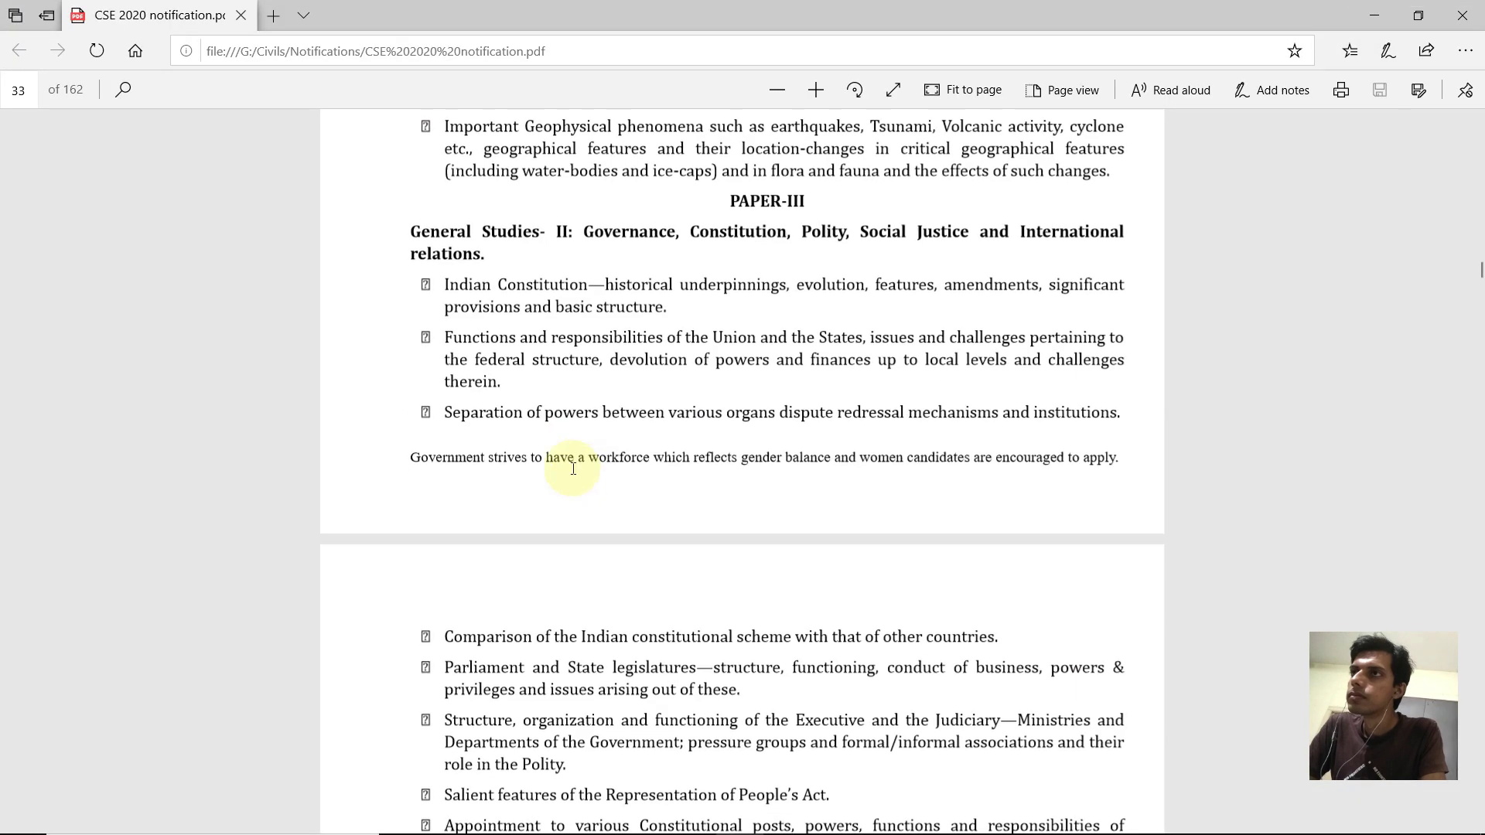
scroll(508, 301, "down", 2)
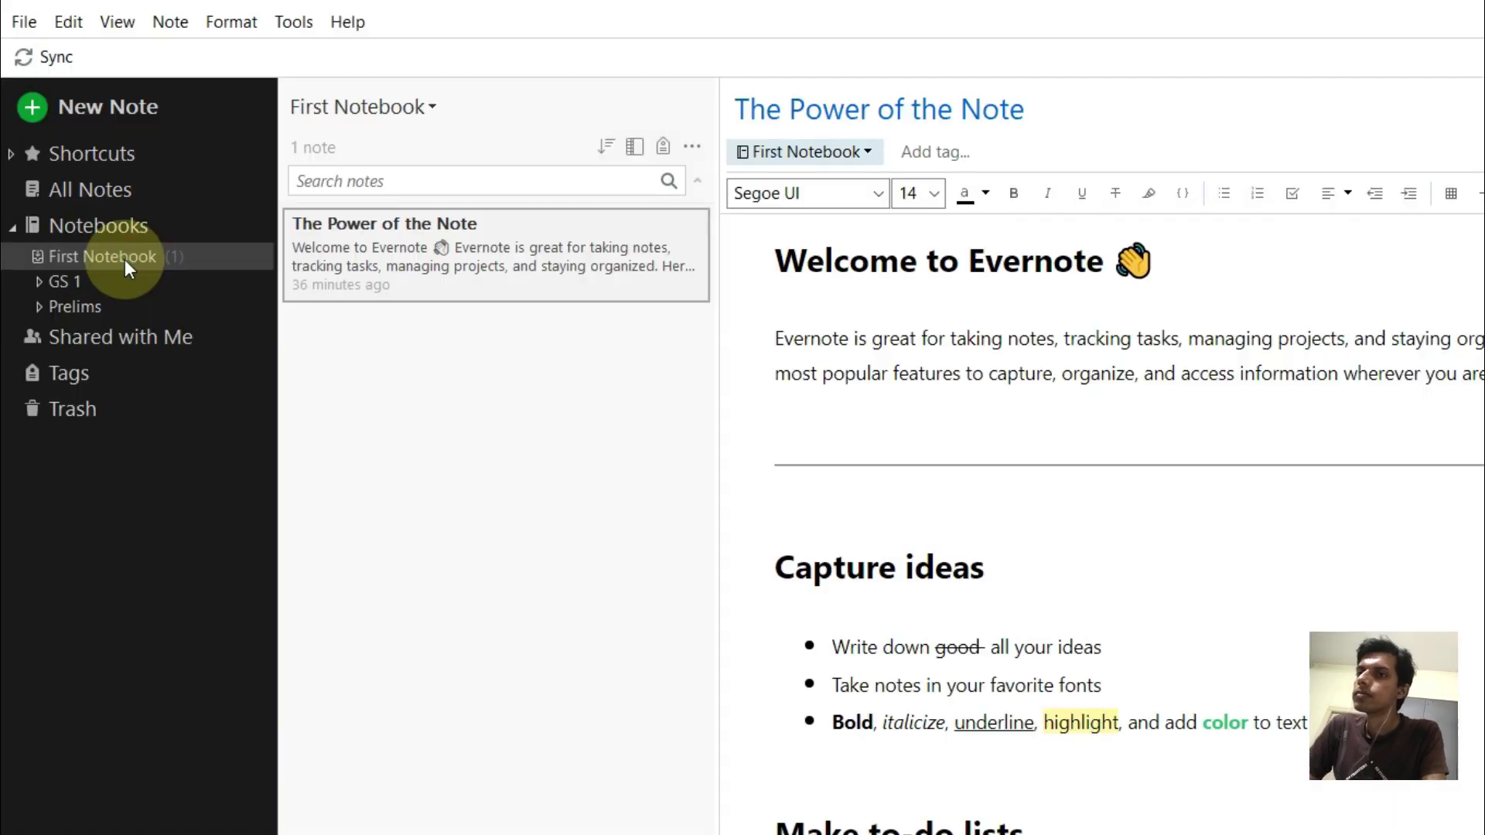
Add First Notebook in Evernote to a new notebook stack.
right_click(123, 259)
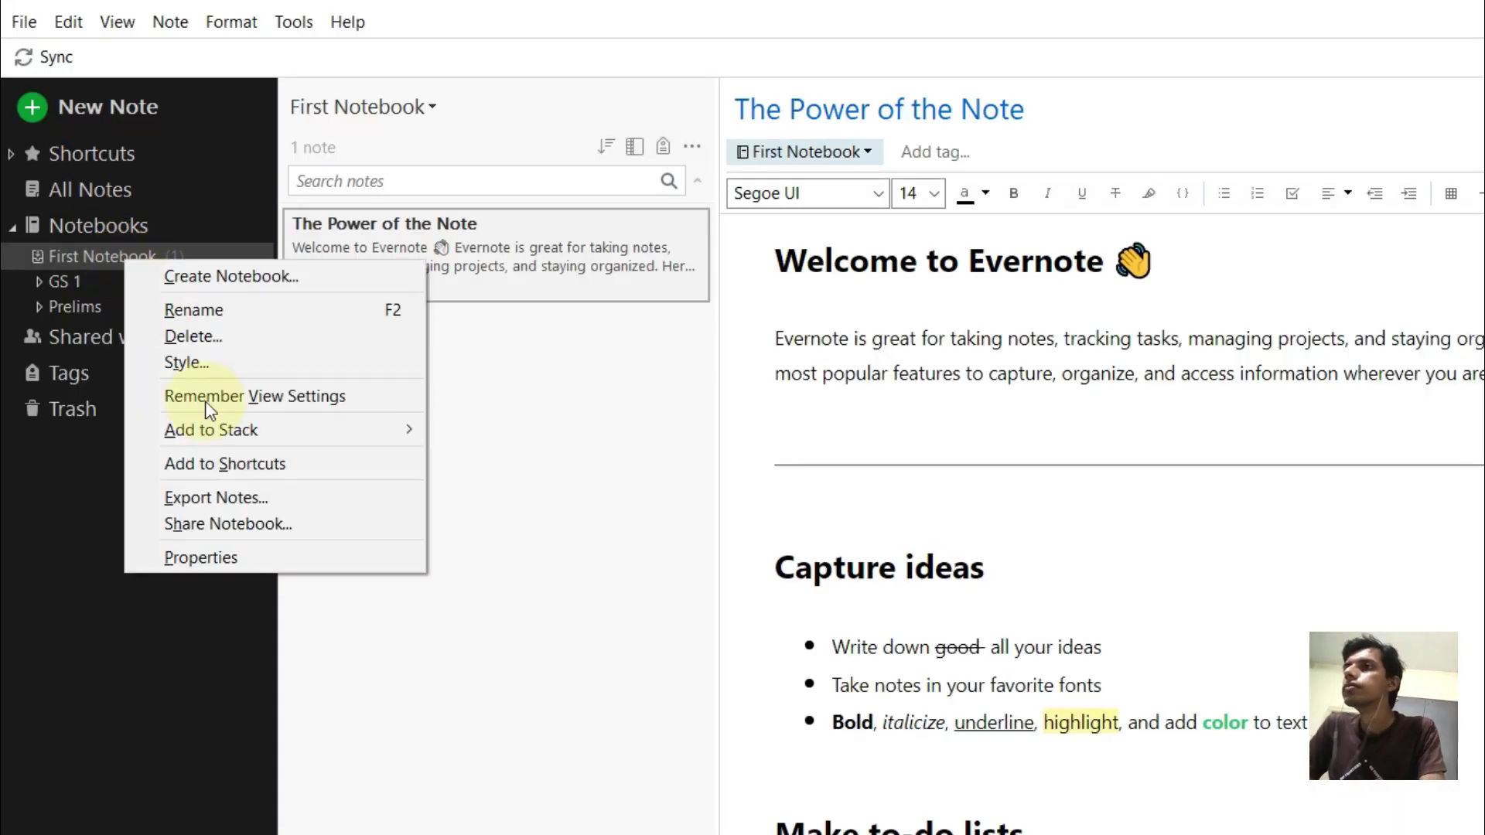
mouse_move(224, 430)
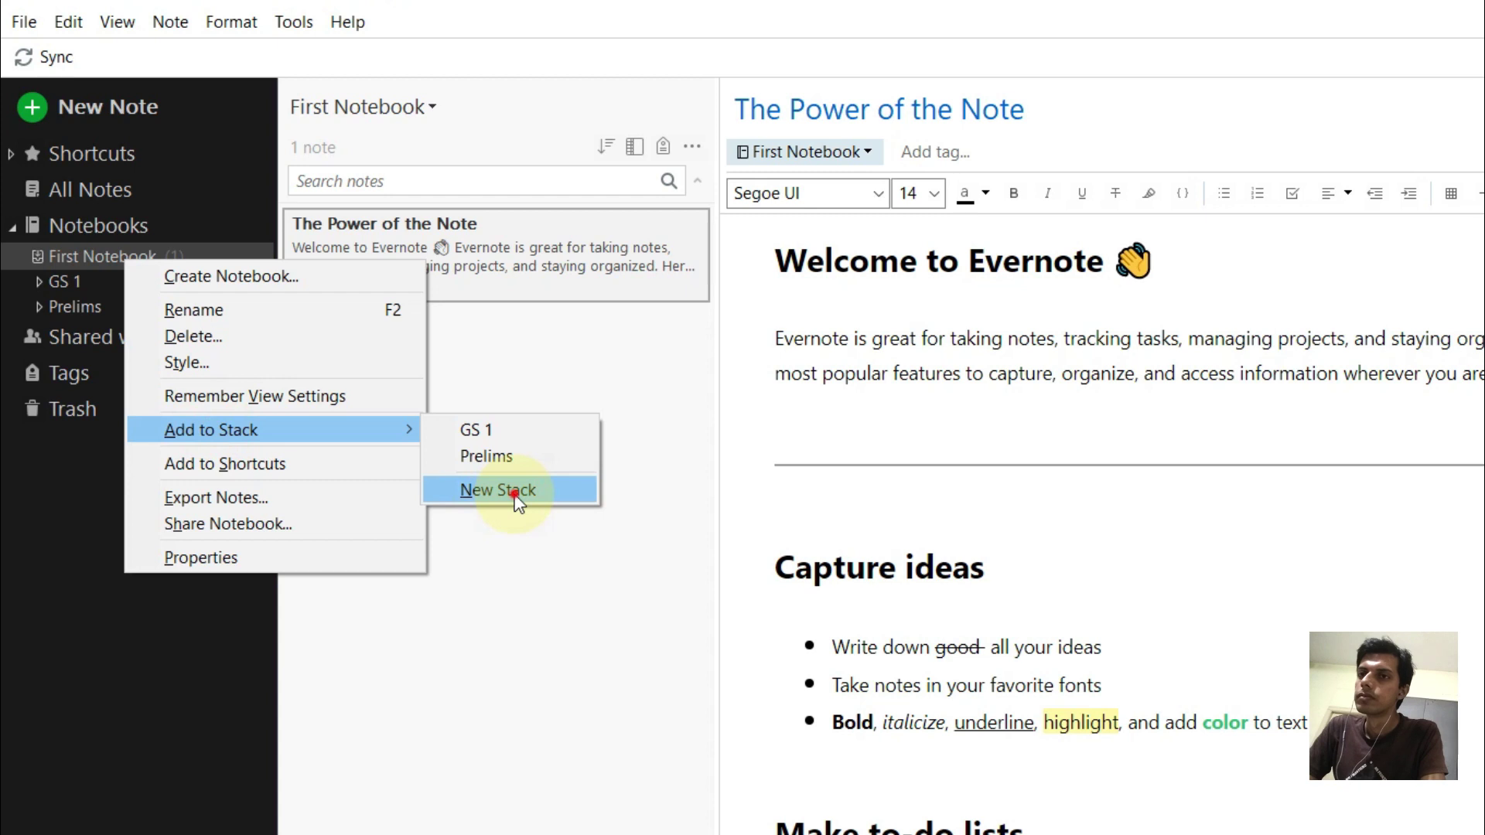
left_click(514, 495)
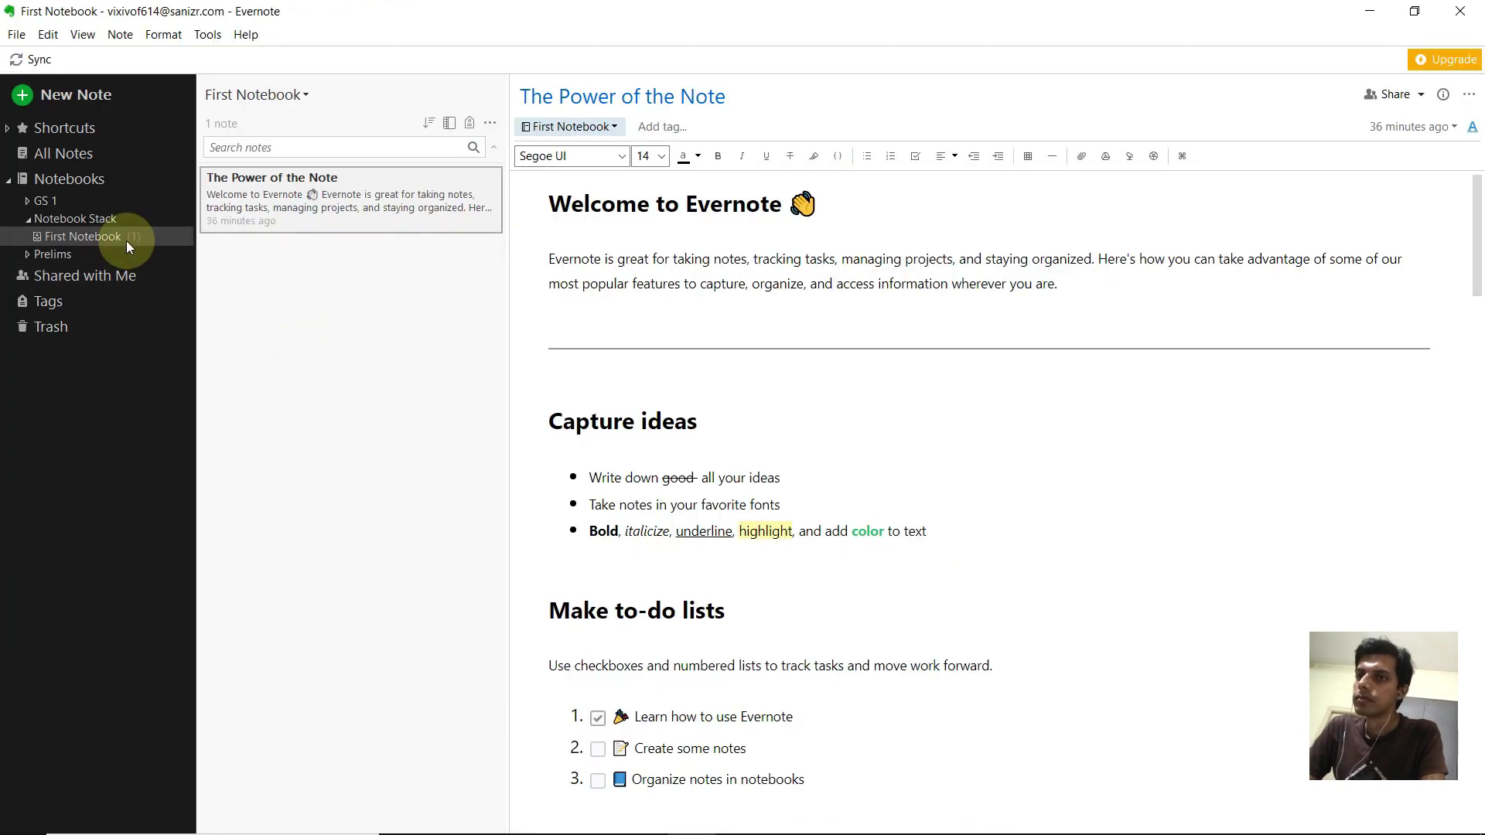
Create a notebook named "Indian Constitution" in the new stack that holds First Notebook.
left_click(88, 220)
left_click(84, 237)
right_click(84, 237)
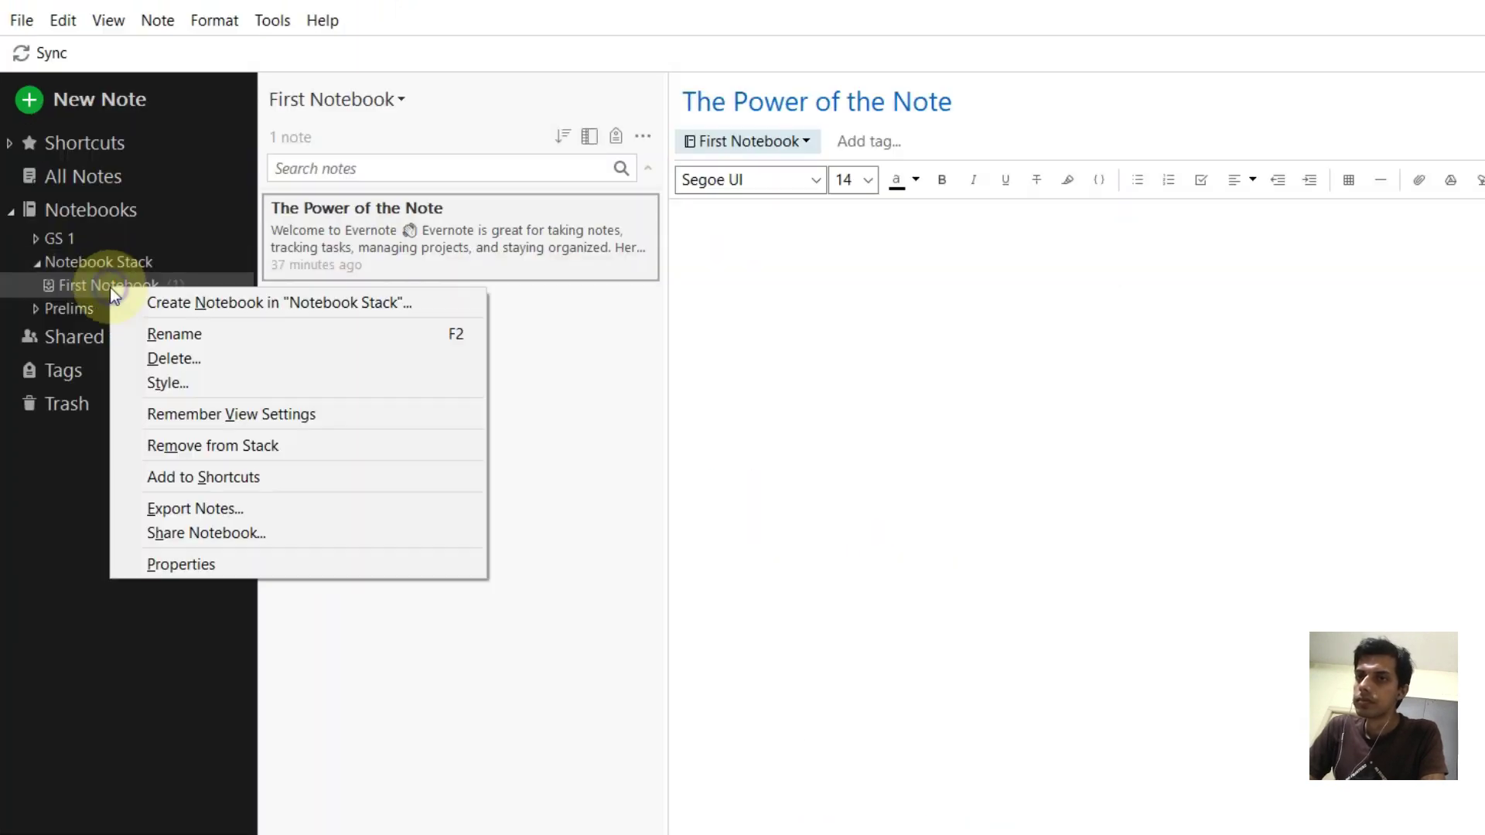
left_click(151, 303)
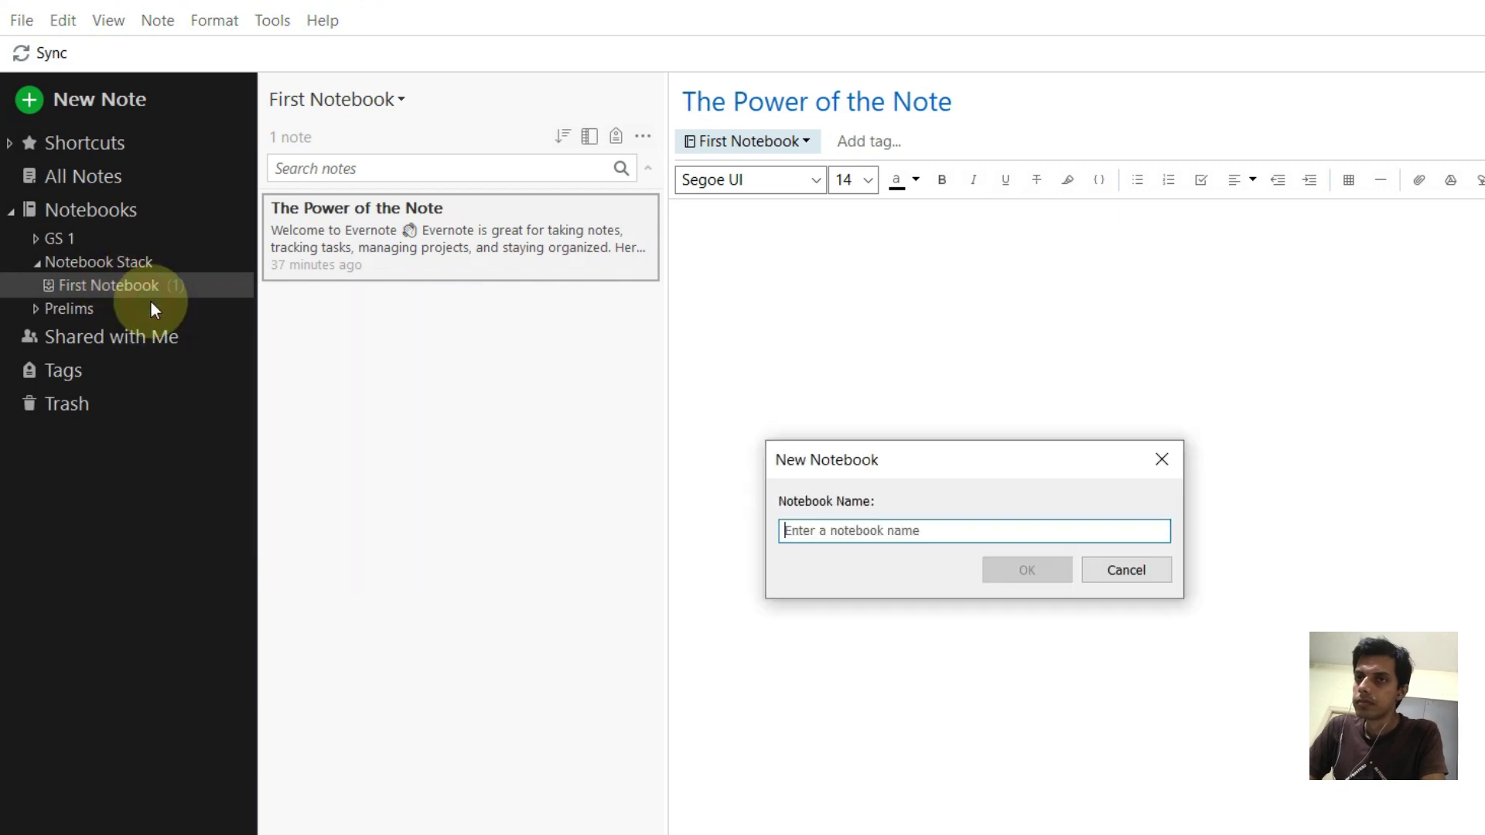
type("Indian Constitution")
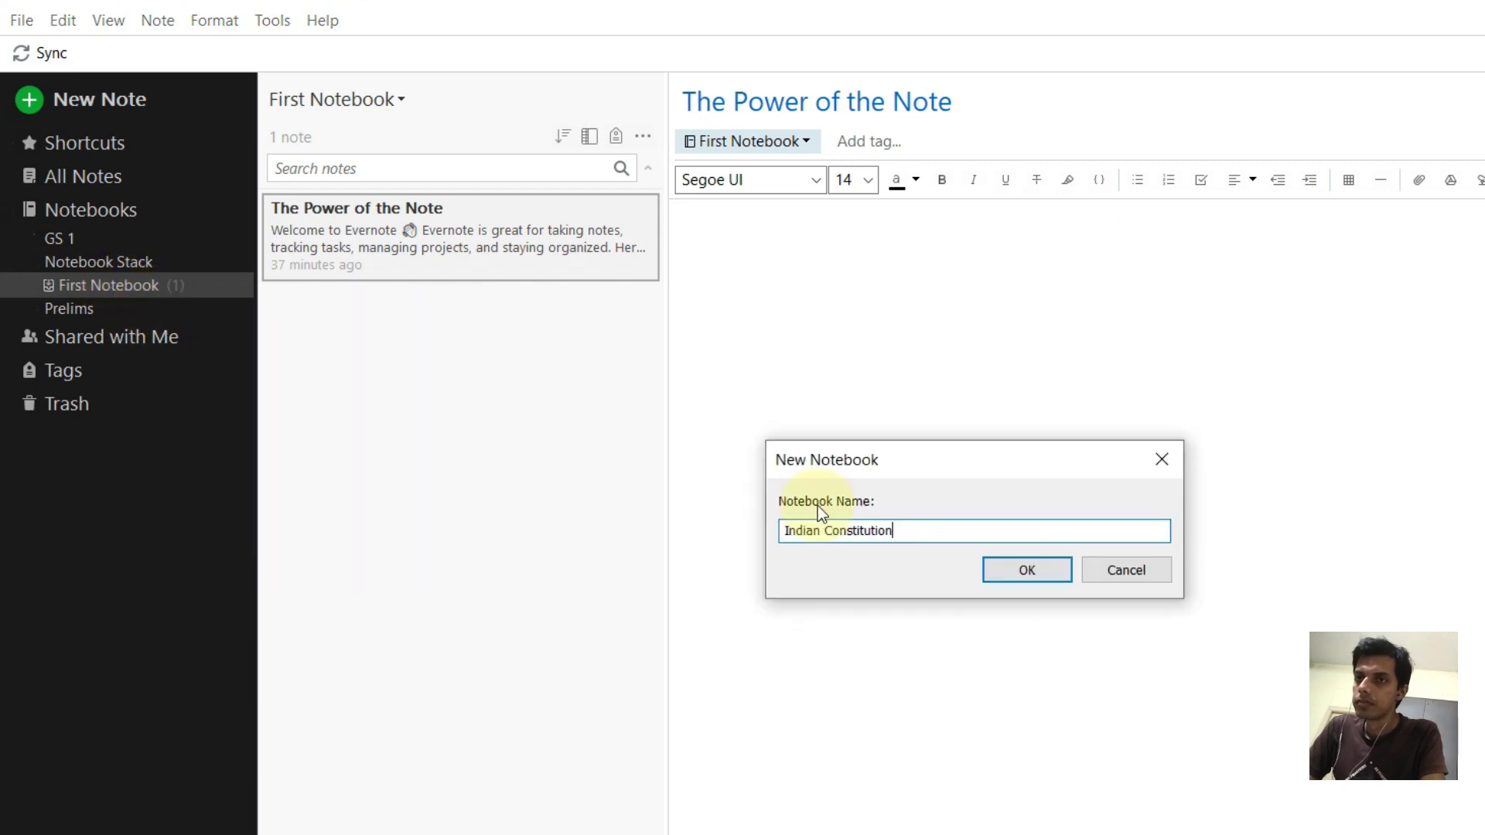
left_click(1027, 570)
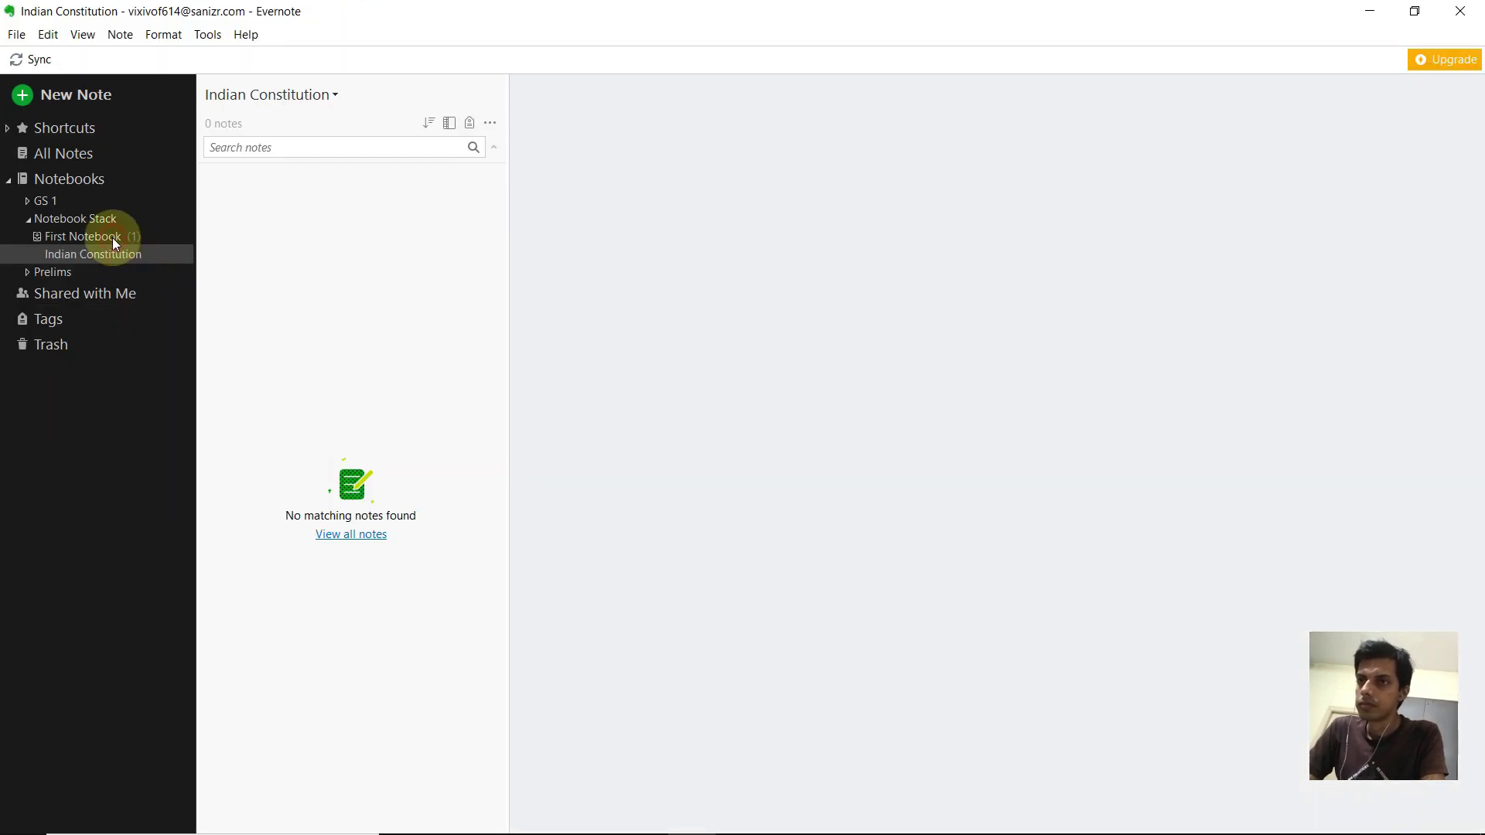
Remove First Notebook from the new stack, leaving Indian Constitution in it.
left_click(113, 238)
right_click(118, 239)
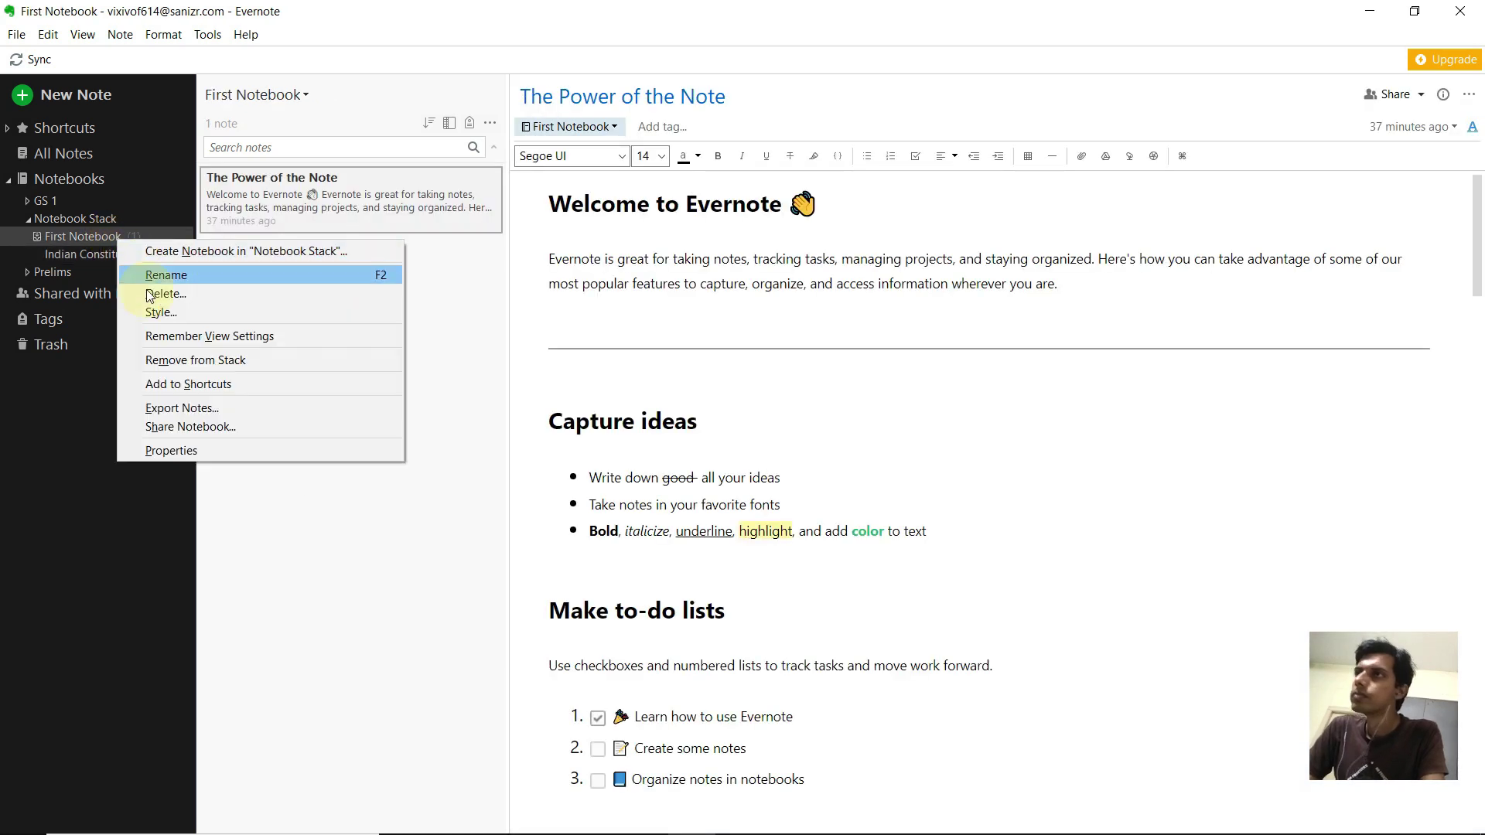
left_click(195, 360)
Rename the stack containing the Indian Constitution notebook as "GS 2".
left_click(82, 240)
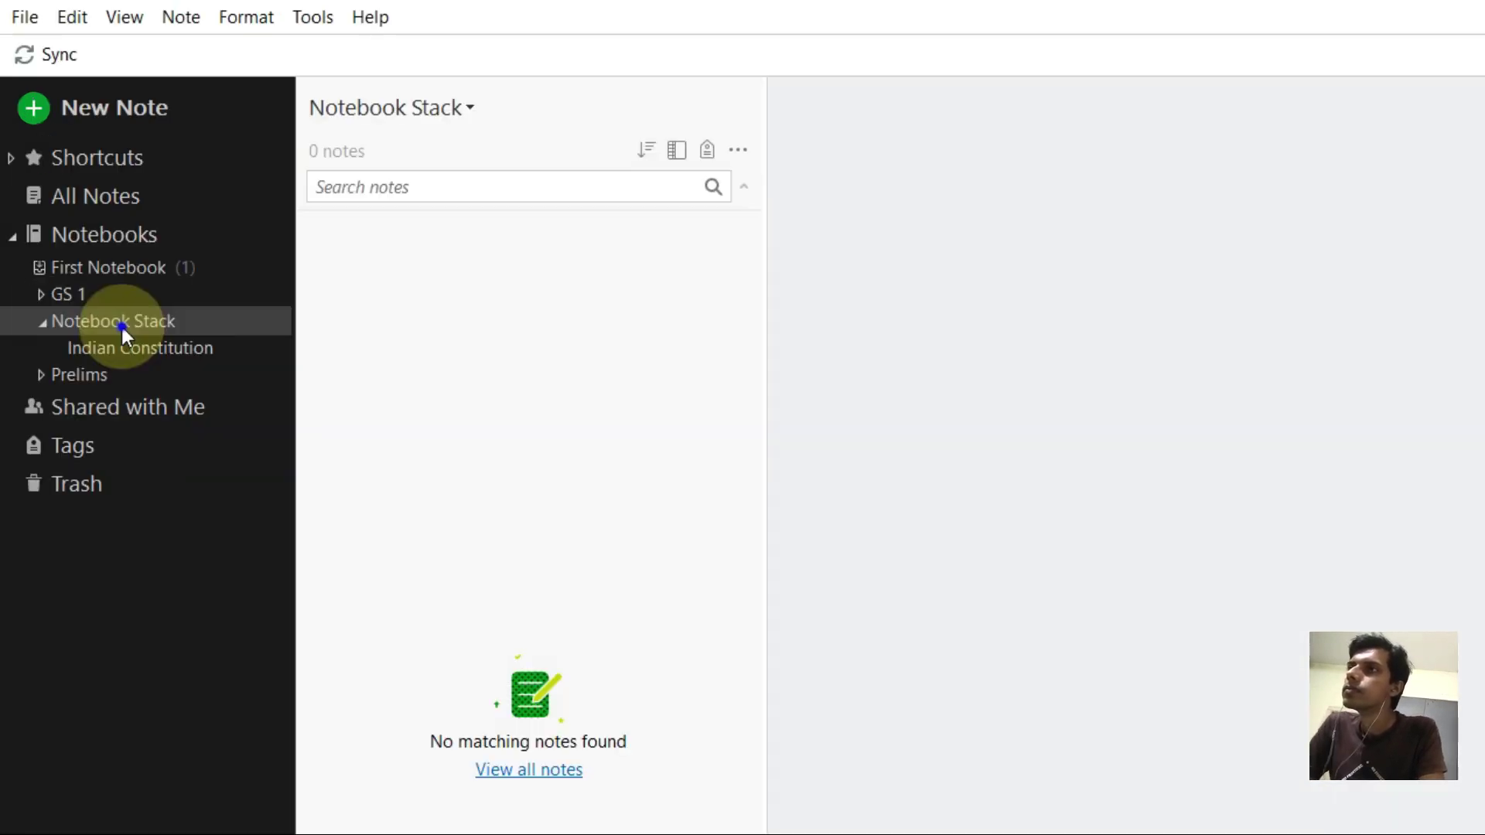
right_click(124, 329)
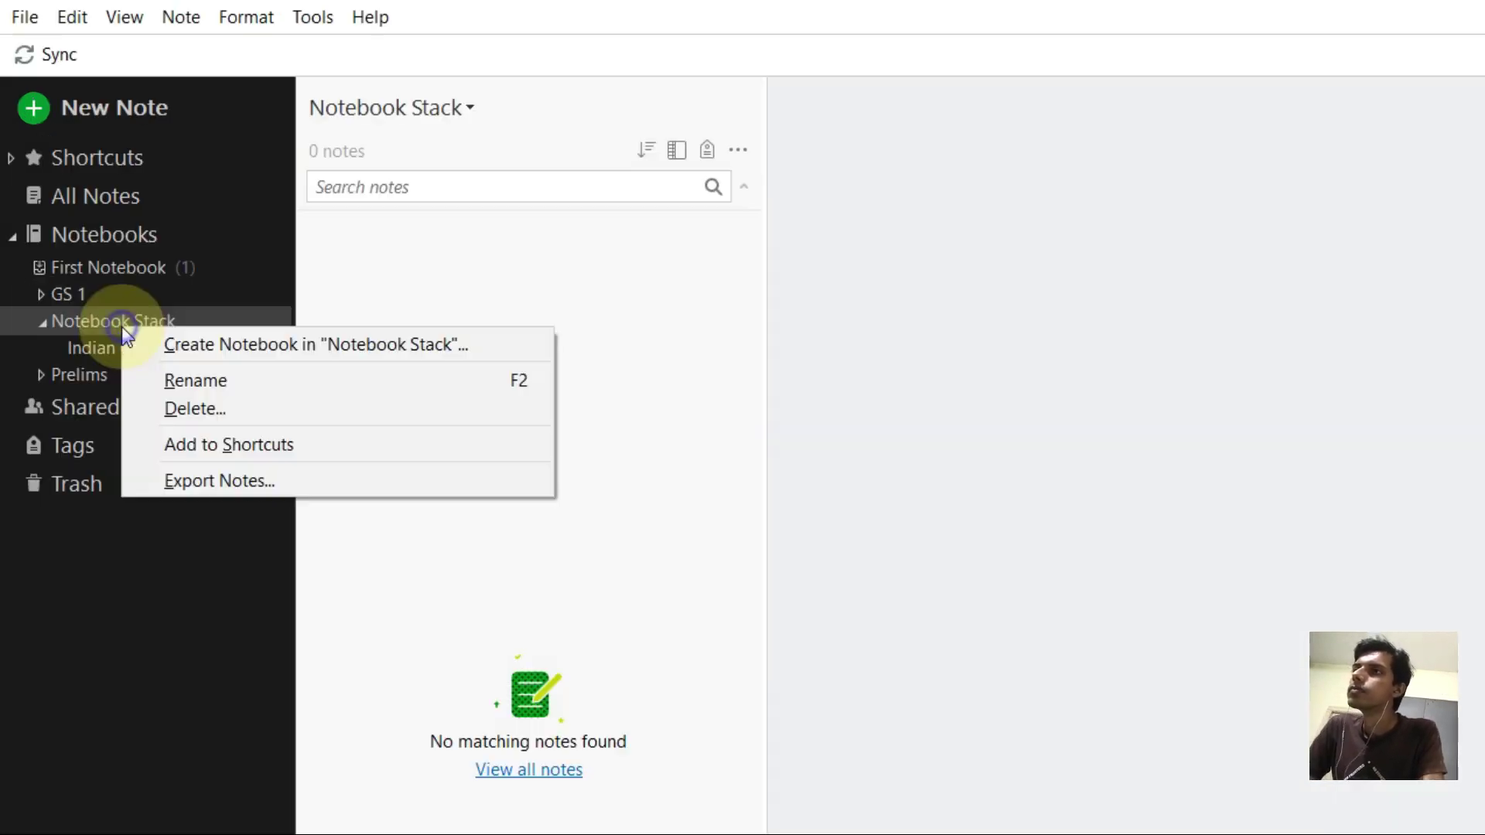
left_click(161, 380)
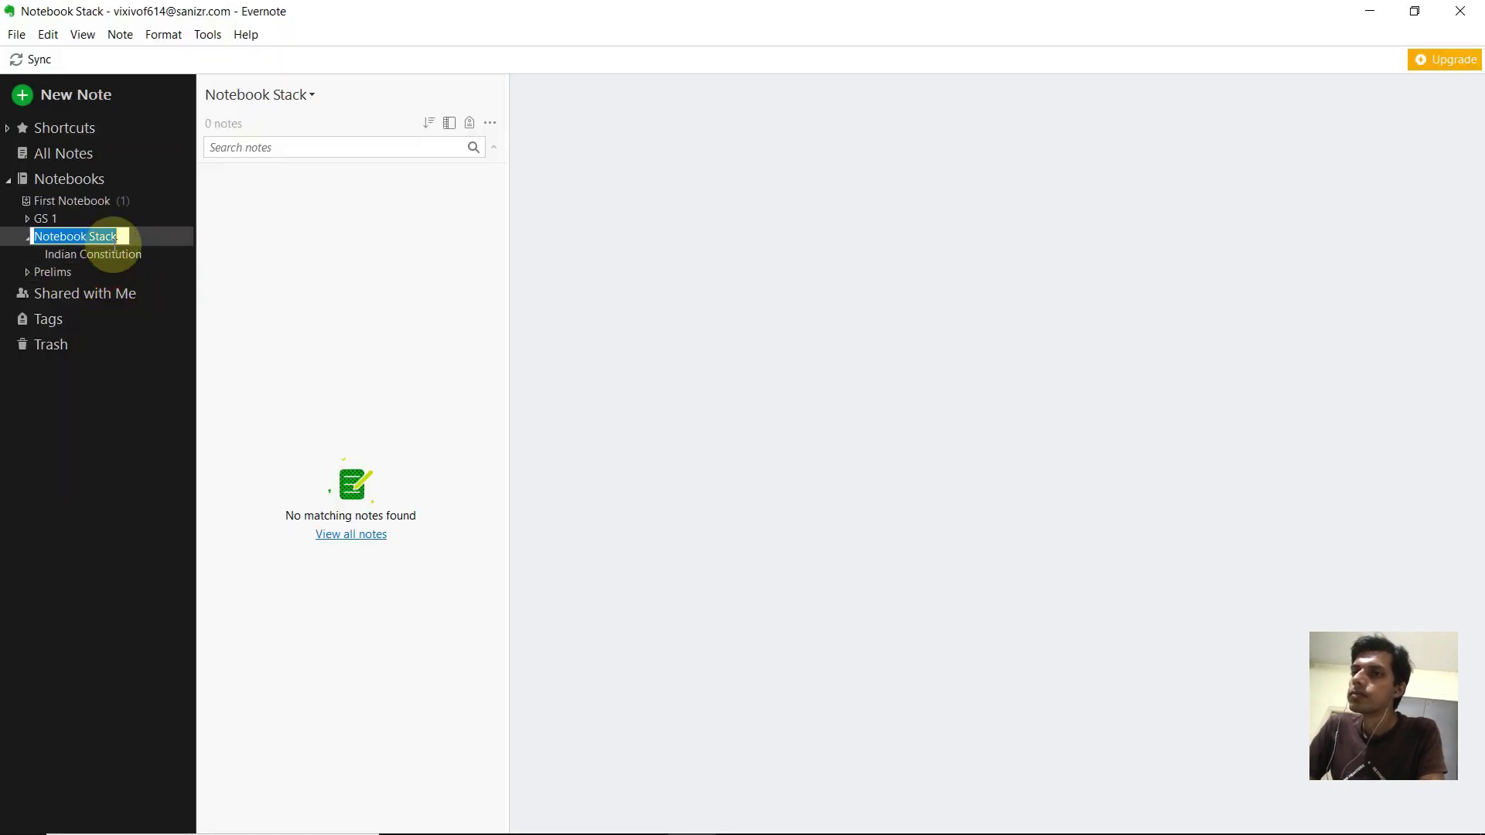
type("GS 2")
key("Return")
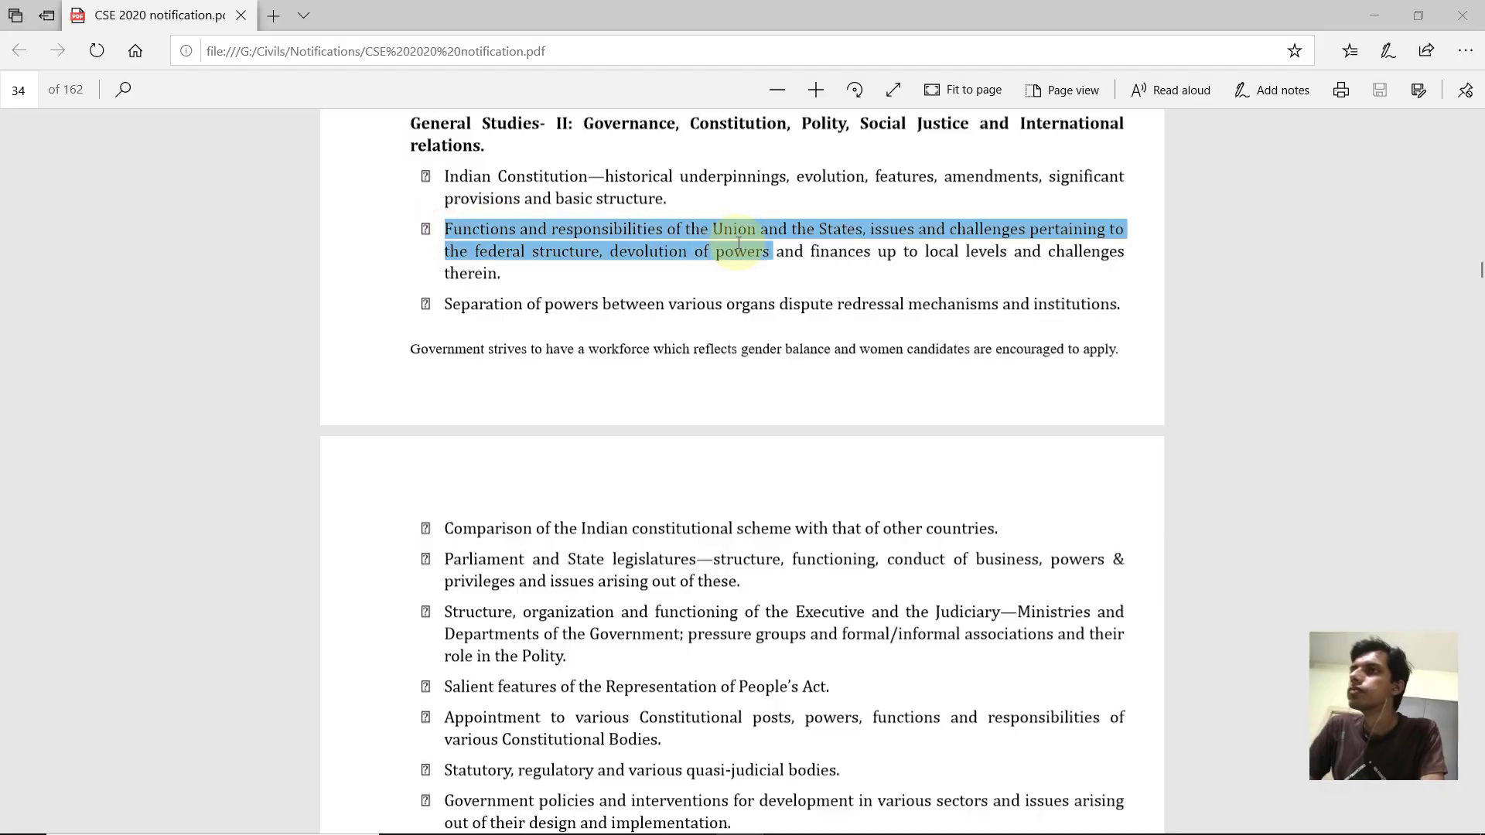
Copy "Functions and responsibilities of the Union and the States" from the syllabus PDF and create a GS 2 notebook with that name in Evernote.
mouse_move(870, 251)
left_mouse_down()
mouse_move(864, 230)
mouse_move(925, 231)
mouse_move(867, 230)
left_mouse_up()
key("ctrl+c")
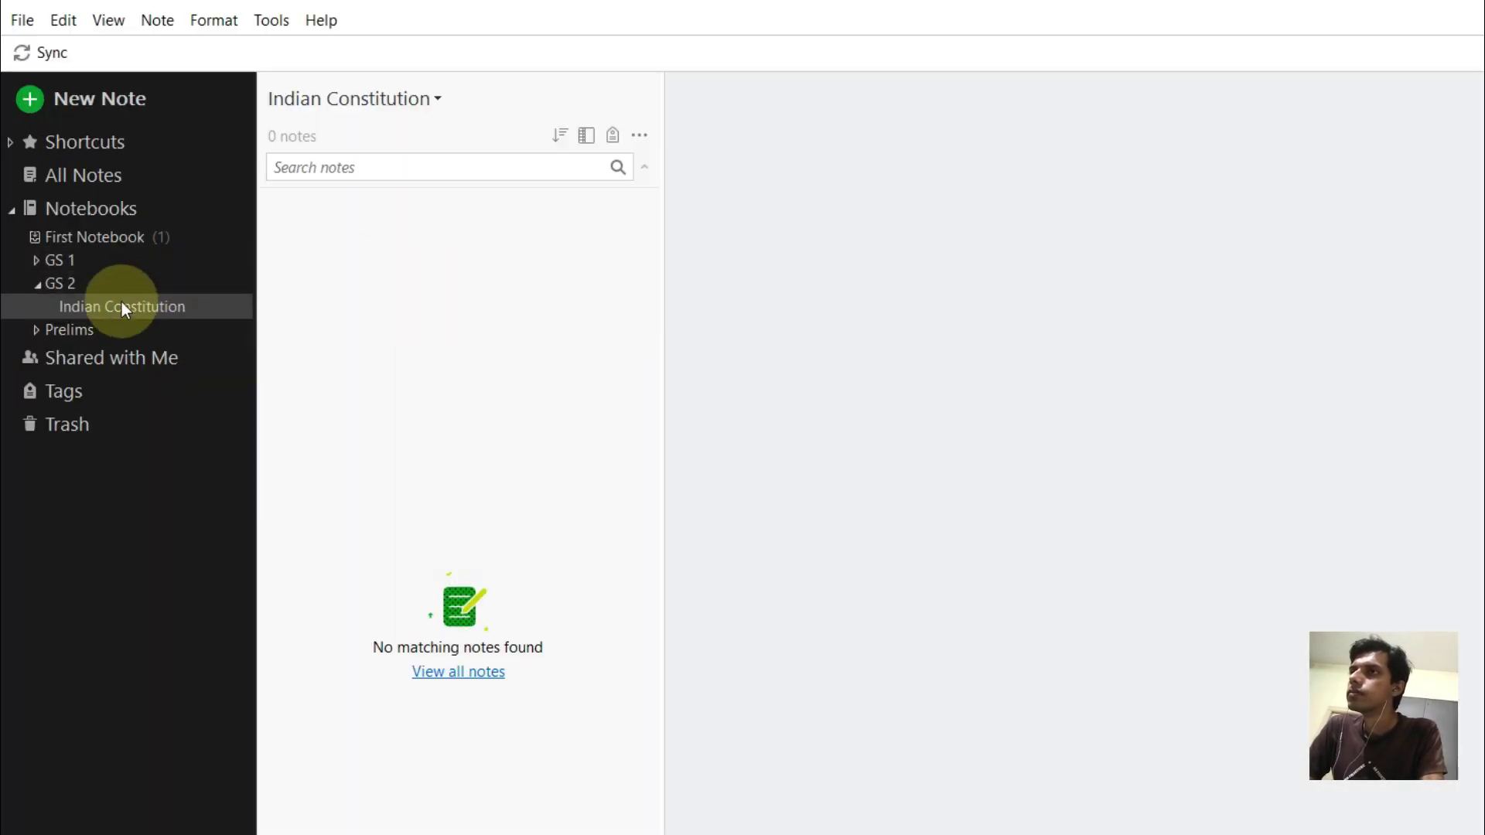
right_click(109, 307)
left_click(151, 321)
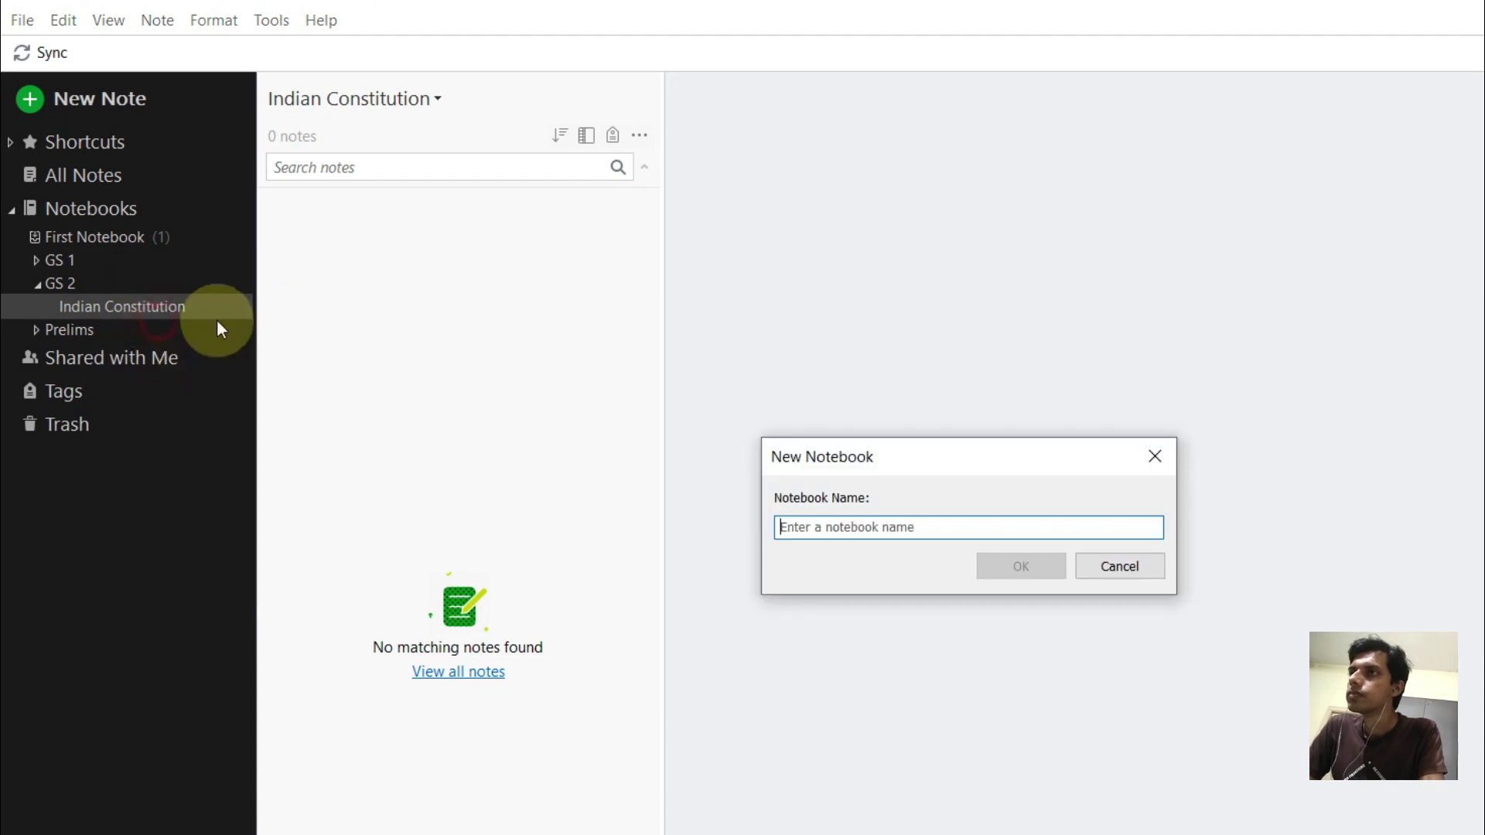
key("ctrl+v")
left_click(1009, 564)
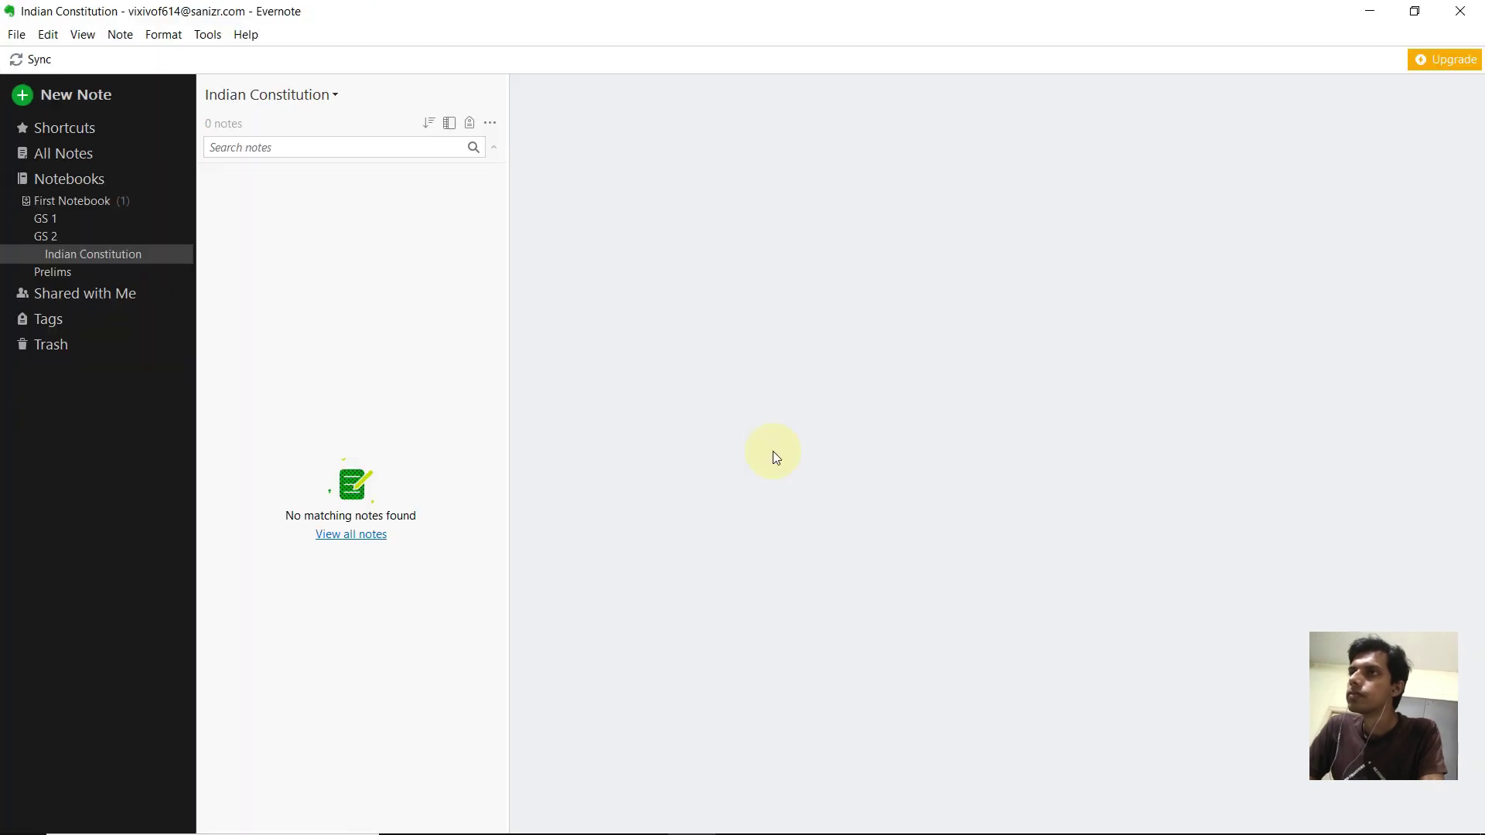
Copy "Separation of powers" from the syllabus PDF and create a GS 2 notebook with that name in Evernote.
key("alt+Tab")
left_click_drag(446, 304, 603, 300)
key("ctrl+c")
key("alt+Tab")
right_click(152, 258)
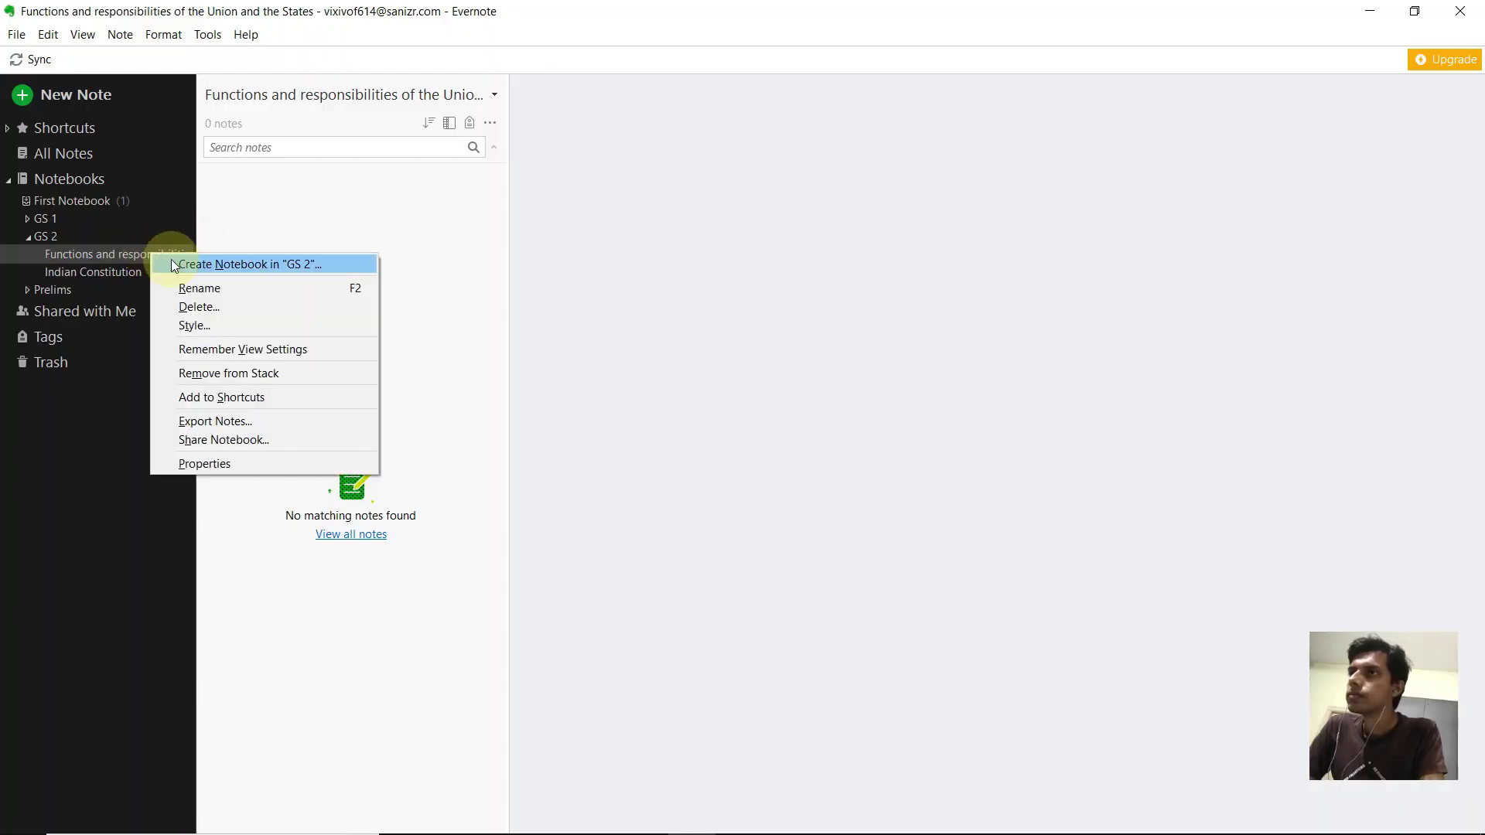
left_click(172, 261)
key("ctrl+v")
left_click(779, 447)
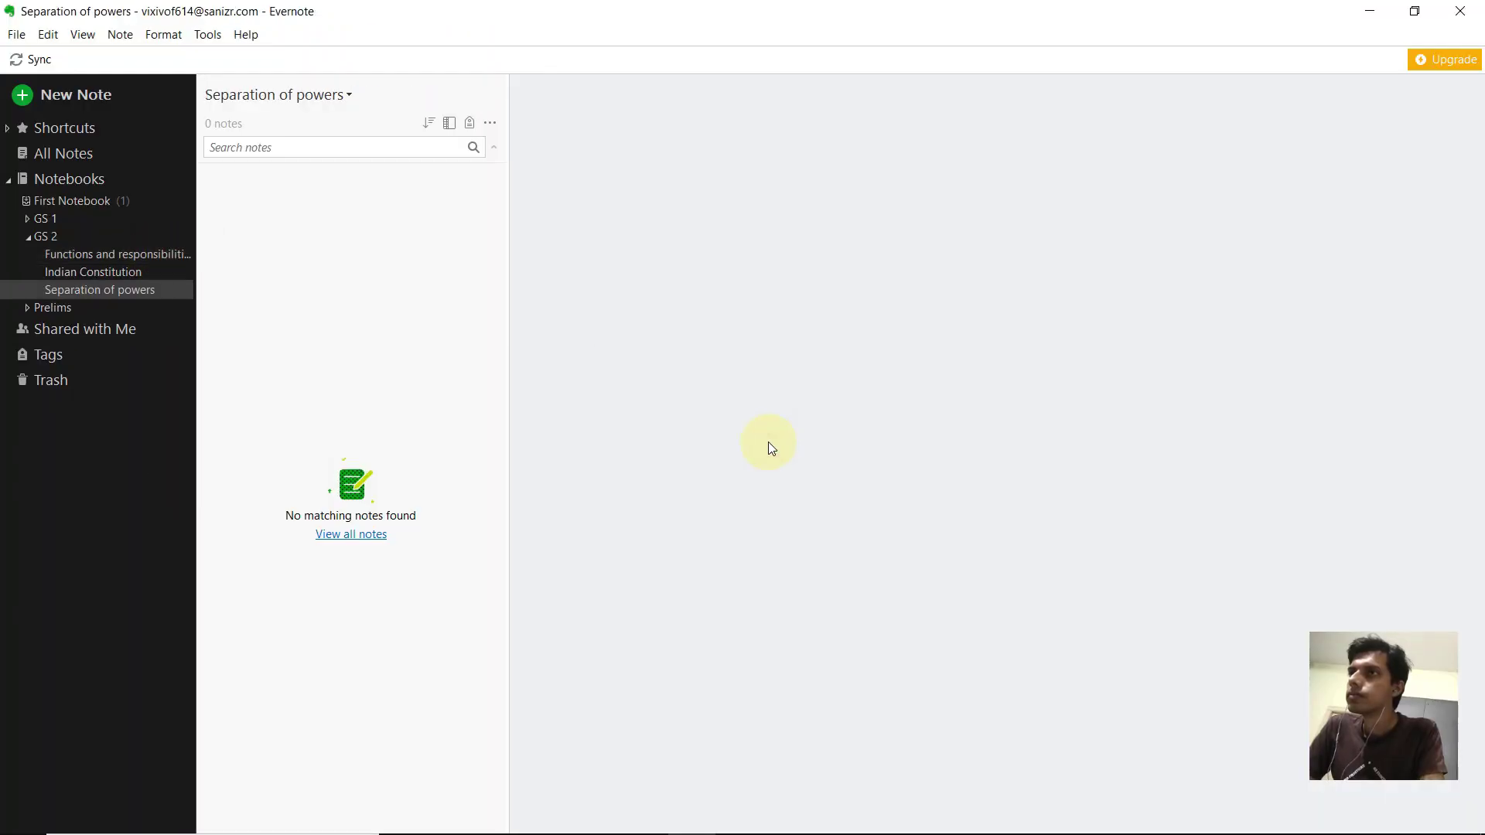
Copy the topic "Comparison of the Indian constitutional scheme" from the syllabus PDF and use it to name a new GS 2 notebook in Evernote.
key("alt+Tab")
scroll(430, 465, "down", 4)
left_click_drag(447, 202, 811, 204)
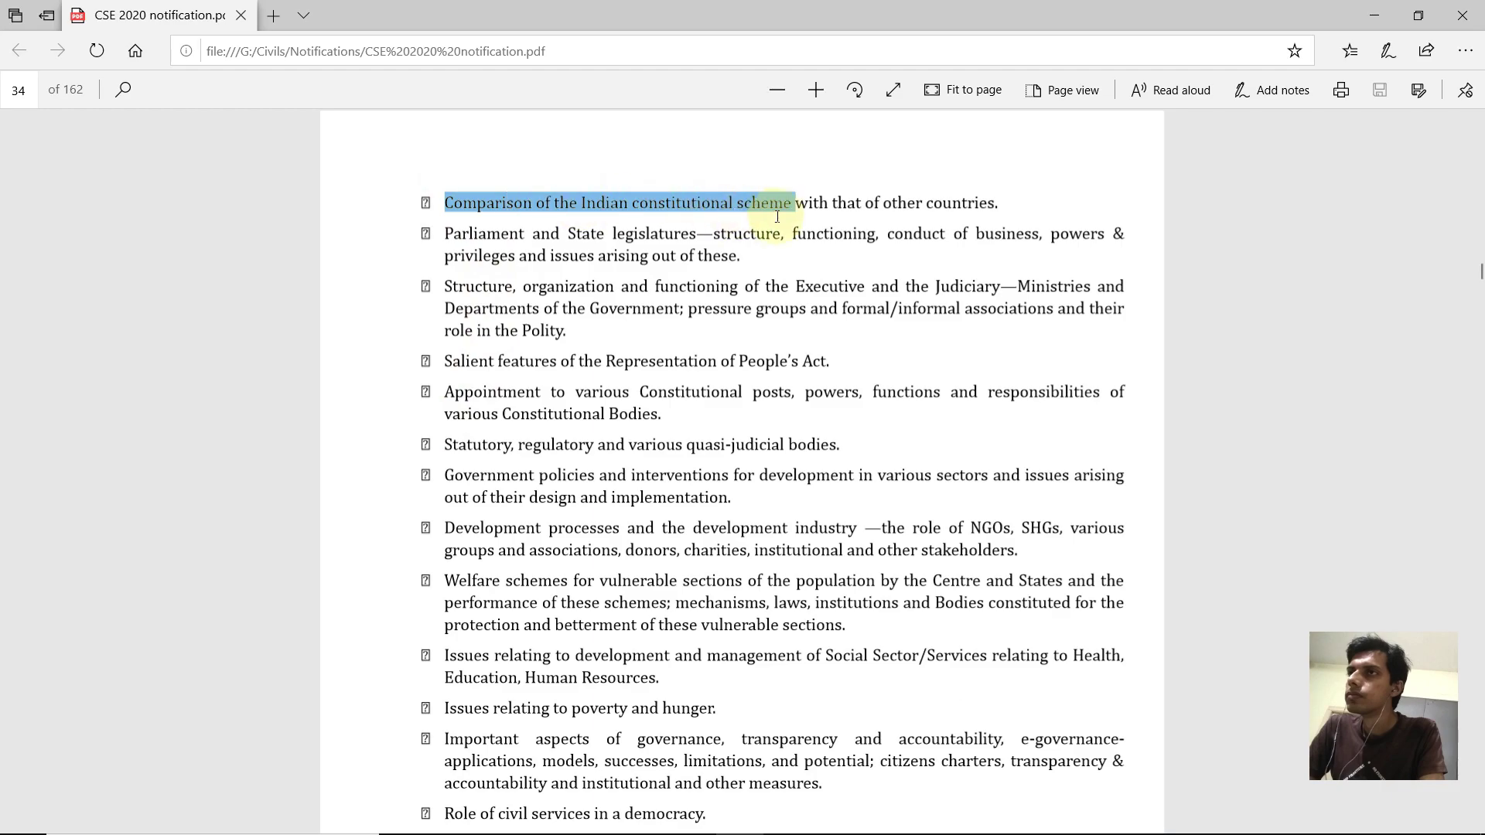
key("ctrl+c")
key("alt+Tab")
right_click(140, 276)
left_click(167, 288)
key("ctrl+v")
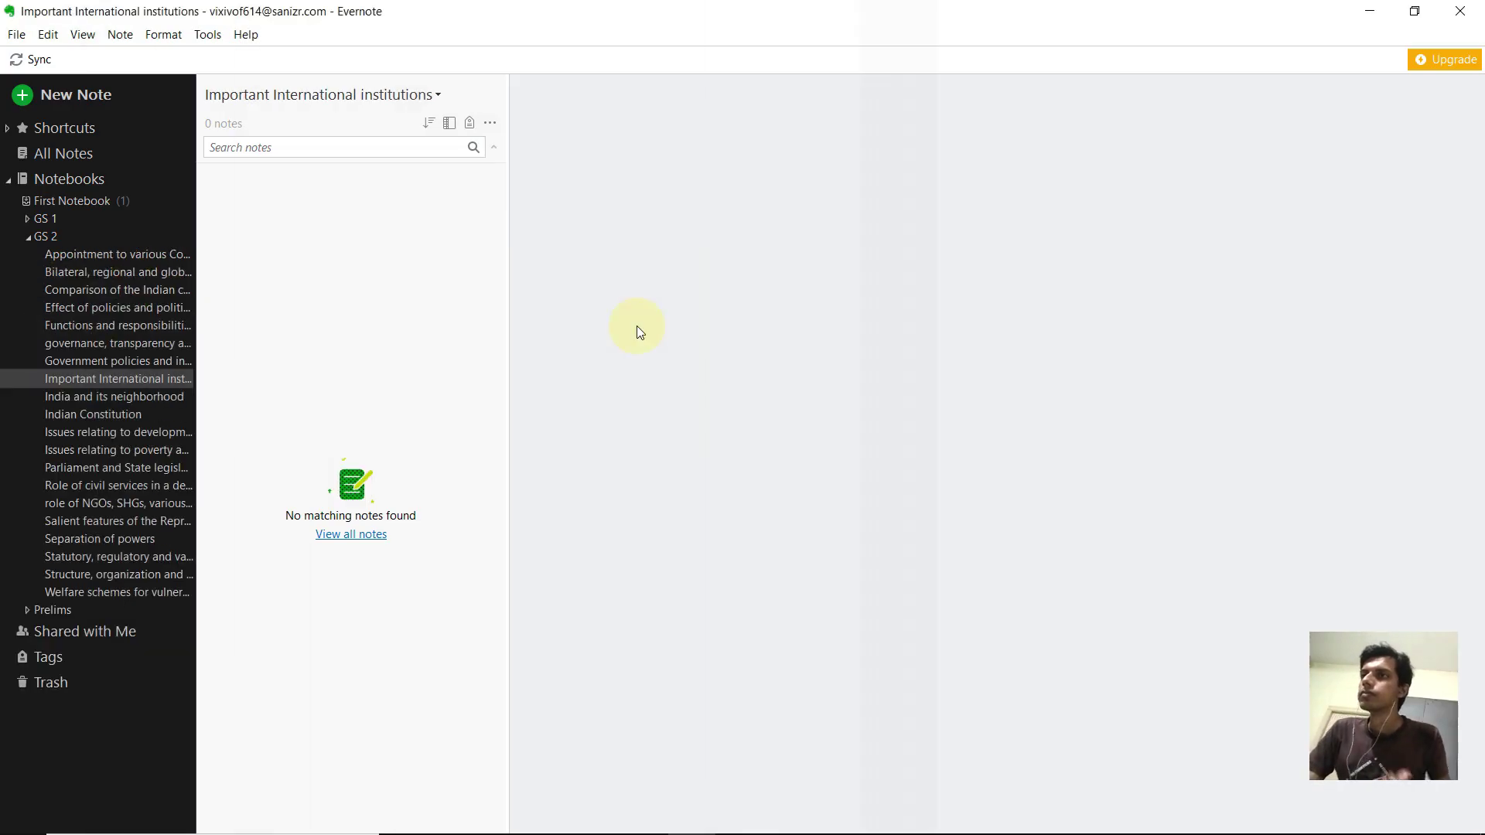
View the GS 2 notebooks on constitutional appointments and effect of policies, and widen the sidebar to show more of the notebook names.
left_click(93, 253)
left_click(83, 306)
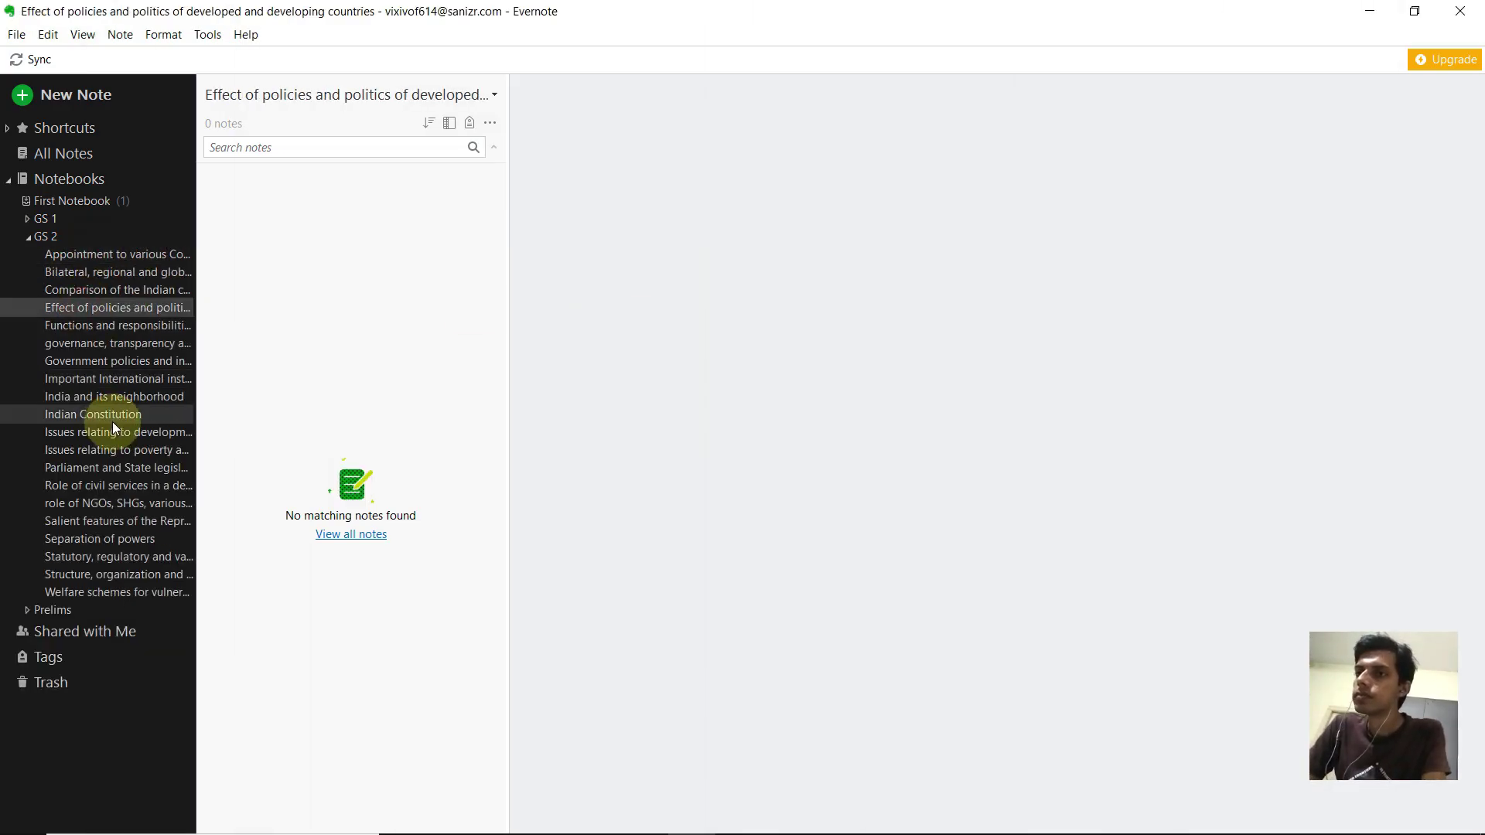
left_click_drag(195, 382, 219, 382)
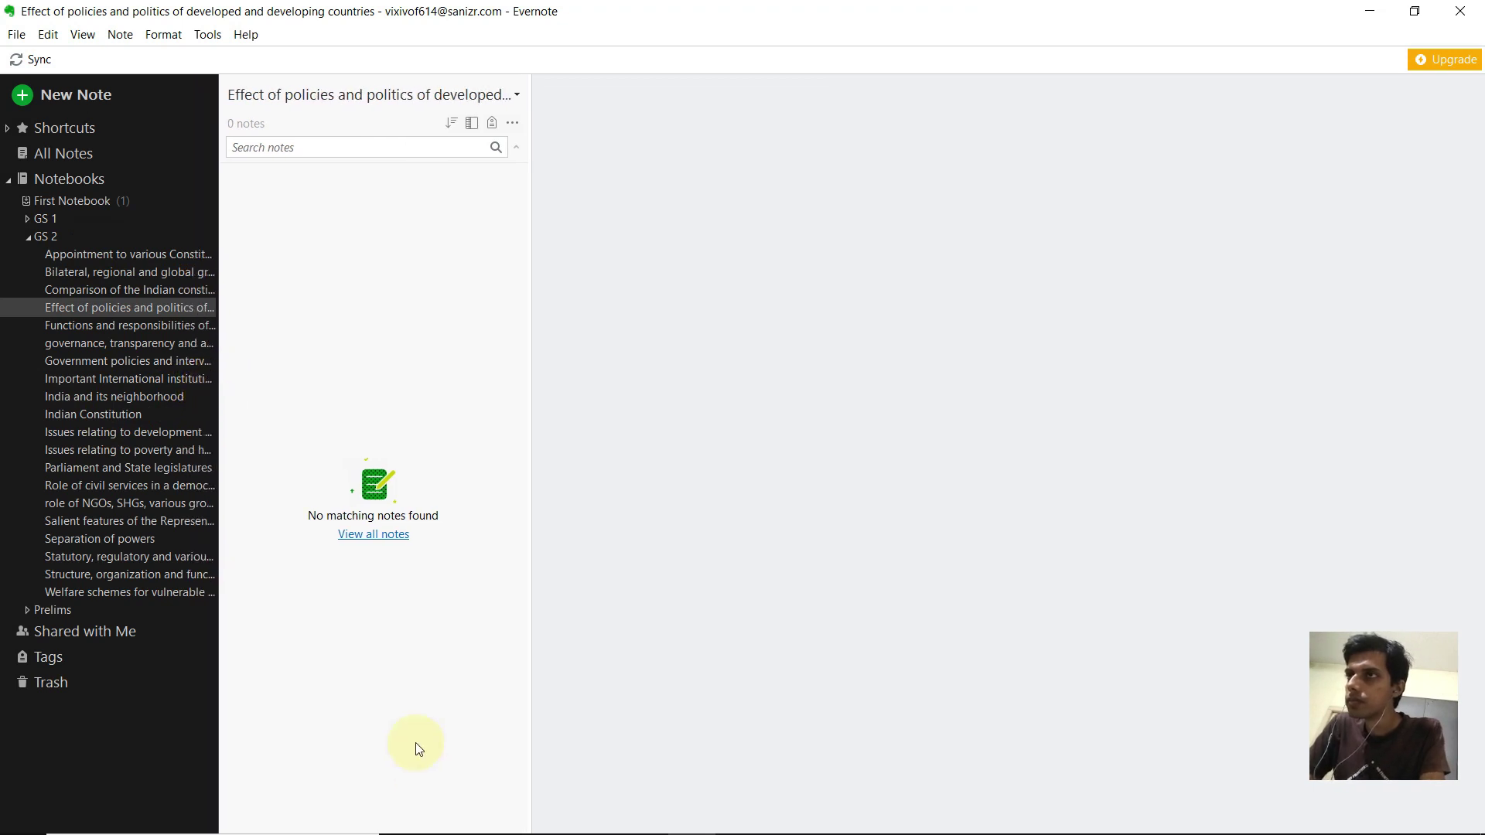
Review the General Studies-II topics in the syllabus PDF against the GS 2 notebooks and return to Evernote.
key("alt+Tab")
left_click(571, 448)
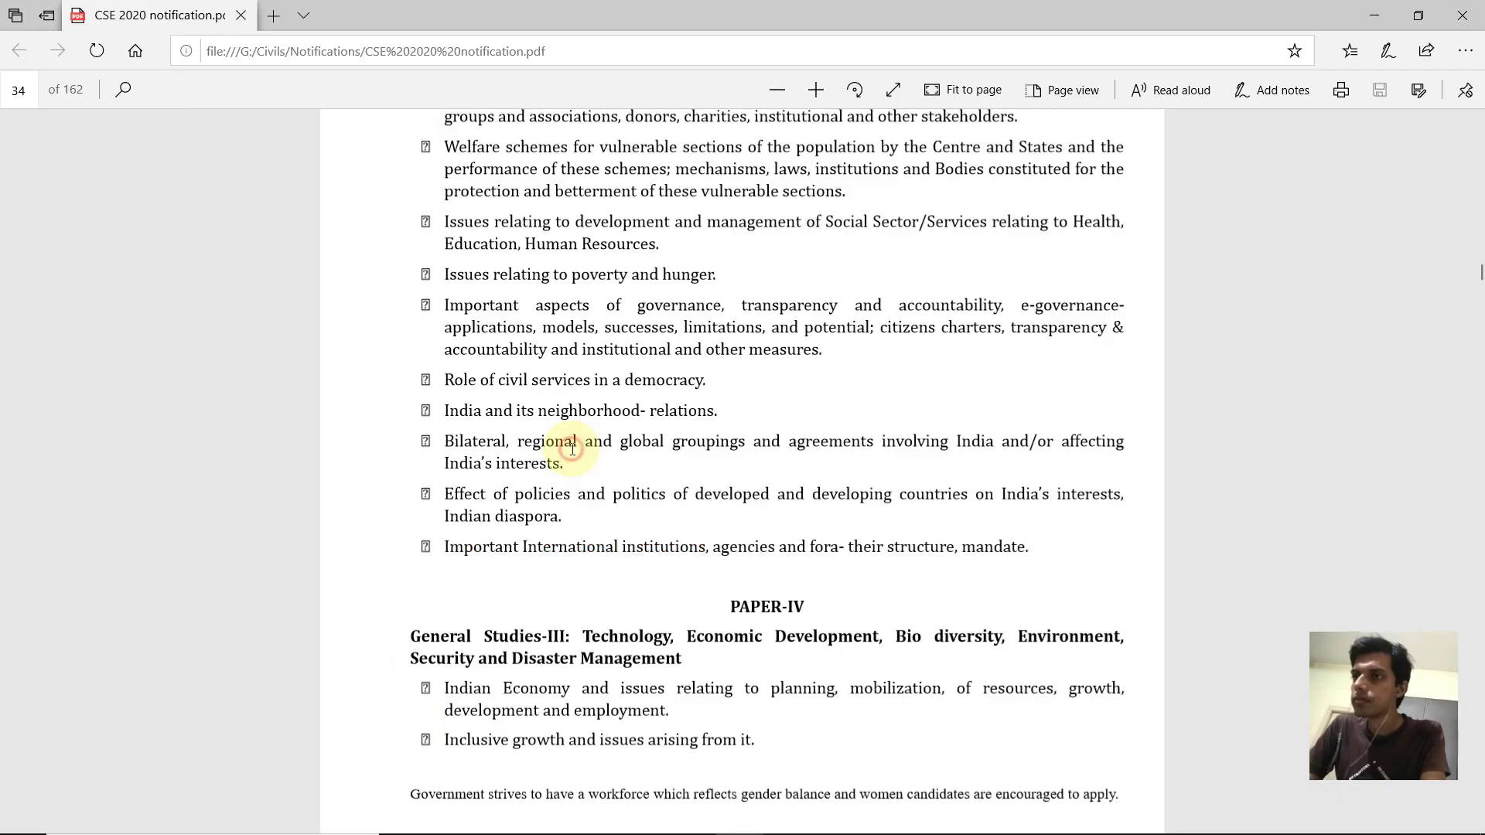
scroll(571, 468, "up", 2)
scroll(572, 467, "up", 8)
scroll(542, 541, "down", 10)
key("alt+Tab")
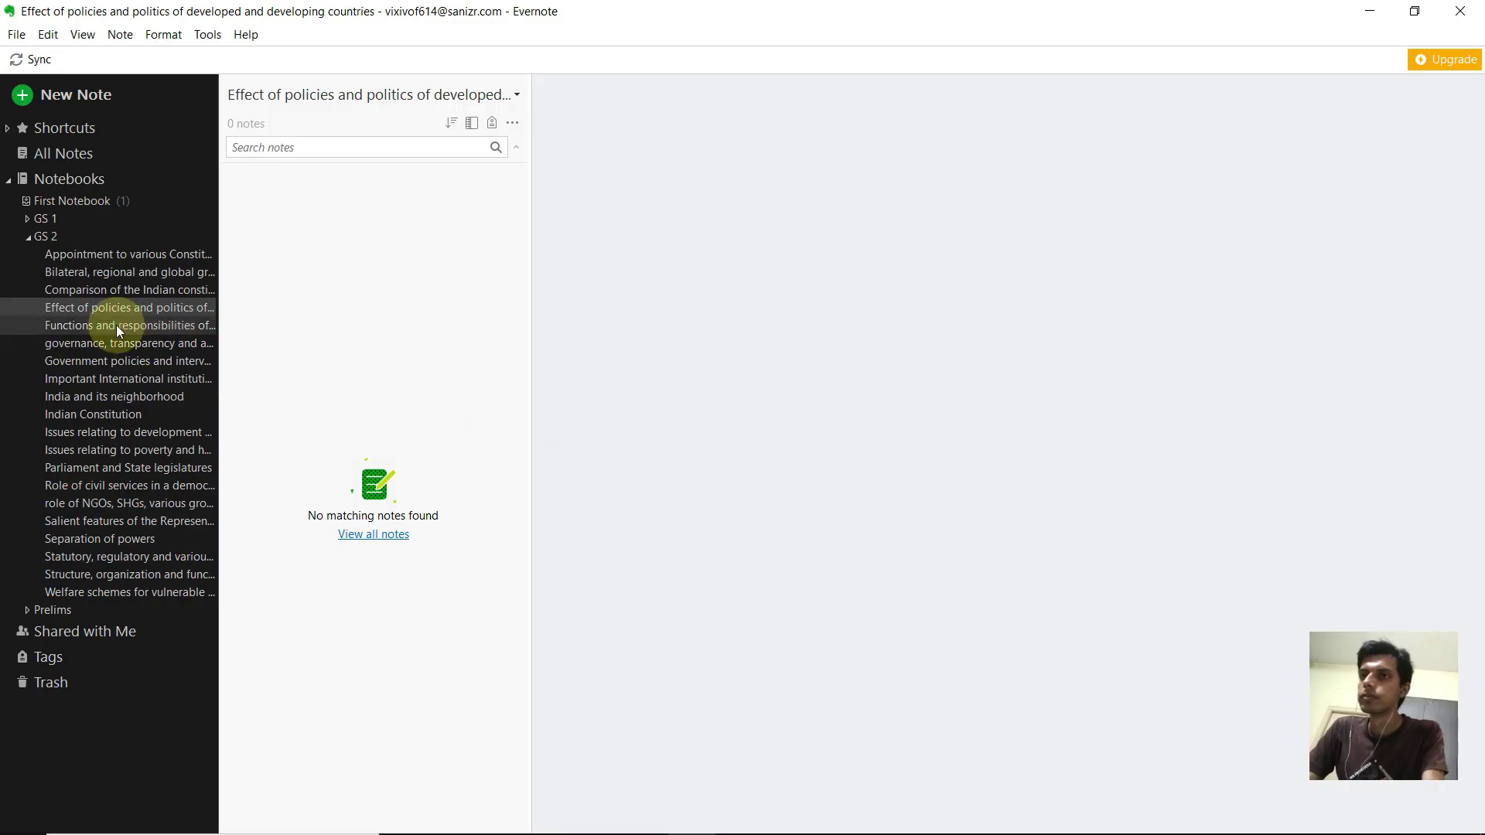
Add notes titled "Contribution of civil society", "Cavaets of civil society" and "interaction of state and civil society" to the GS 2 notebook on NGOs and SHGs.
left_click(159, 501)
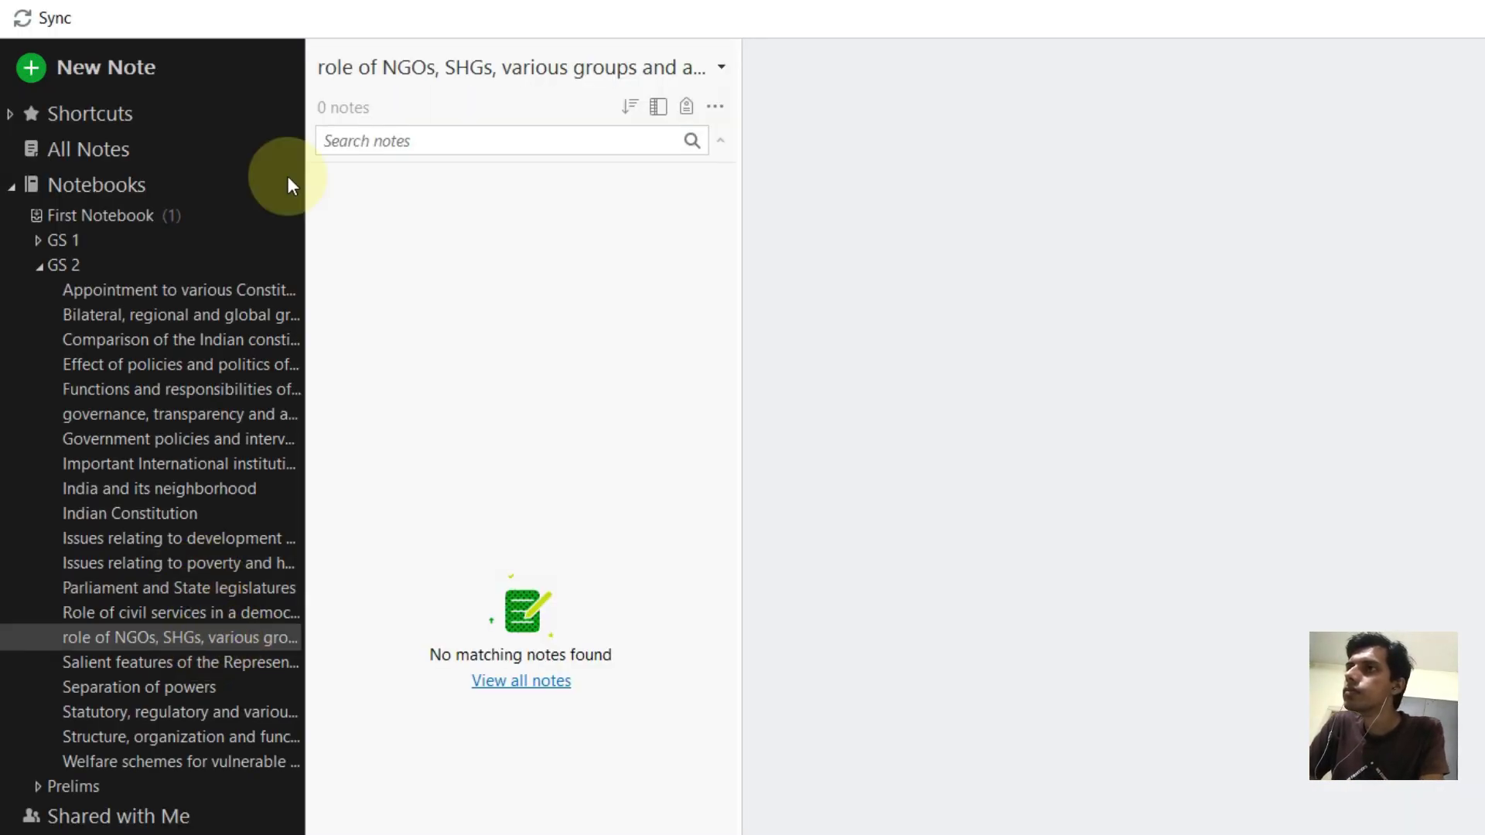
left_click(82, 67)
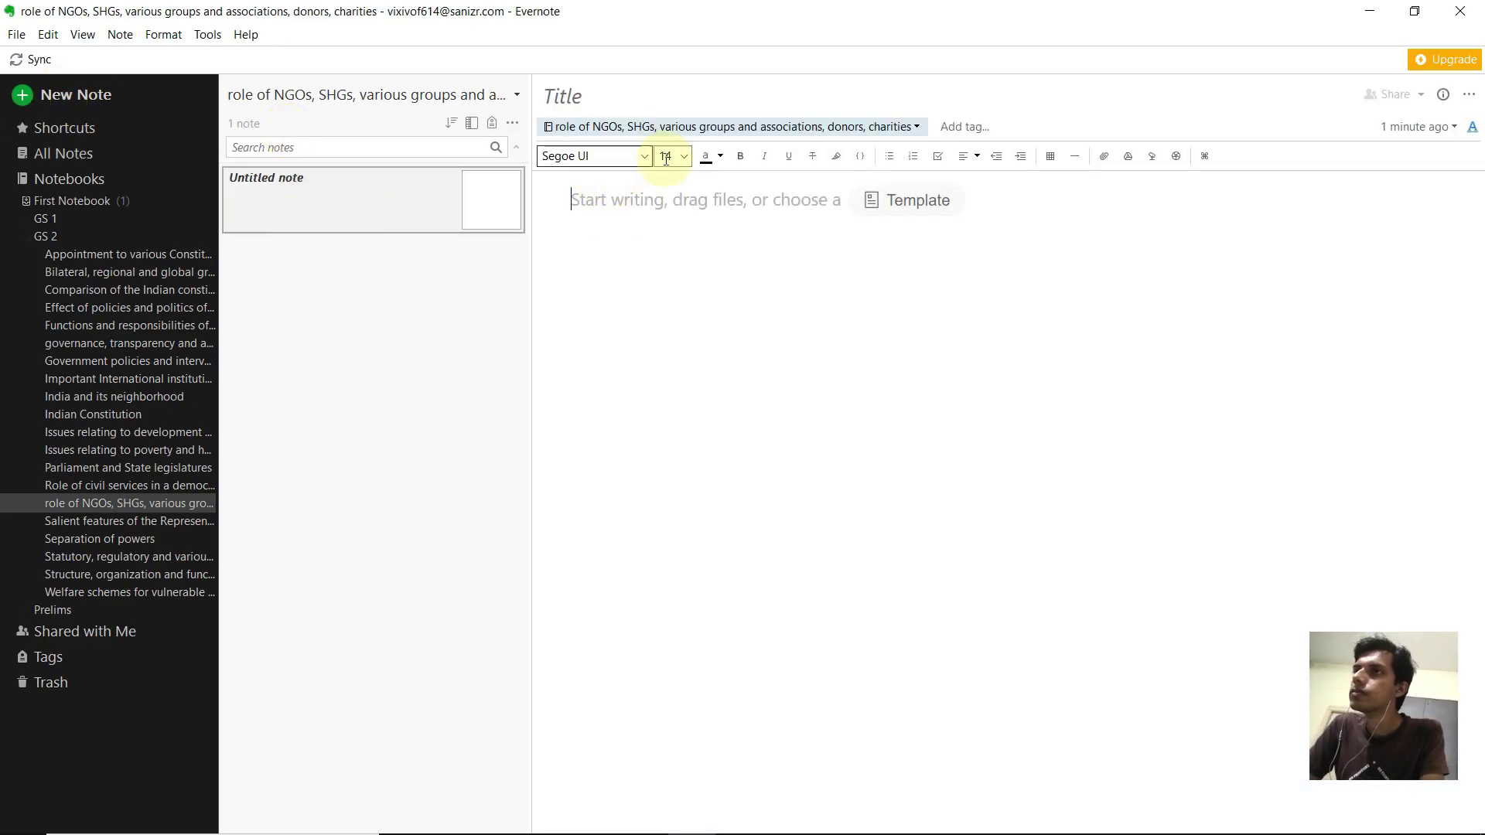
type("Contribution of civil society")
key("ctrl+n")
type("CAvaets of civil society")
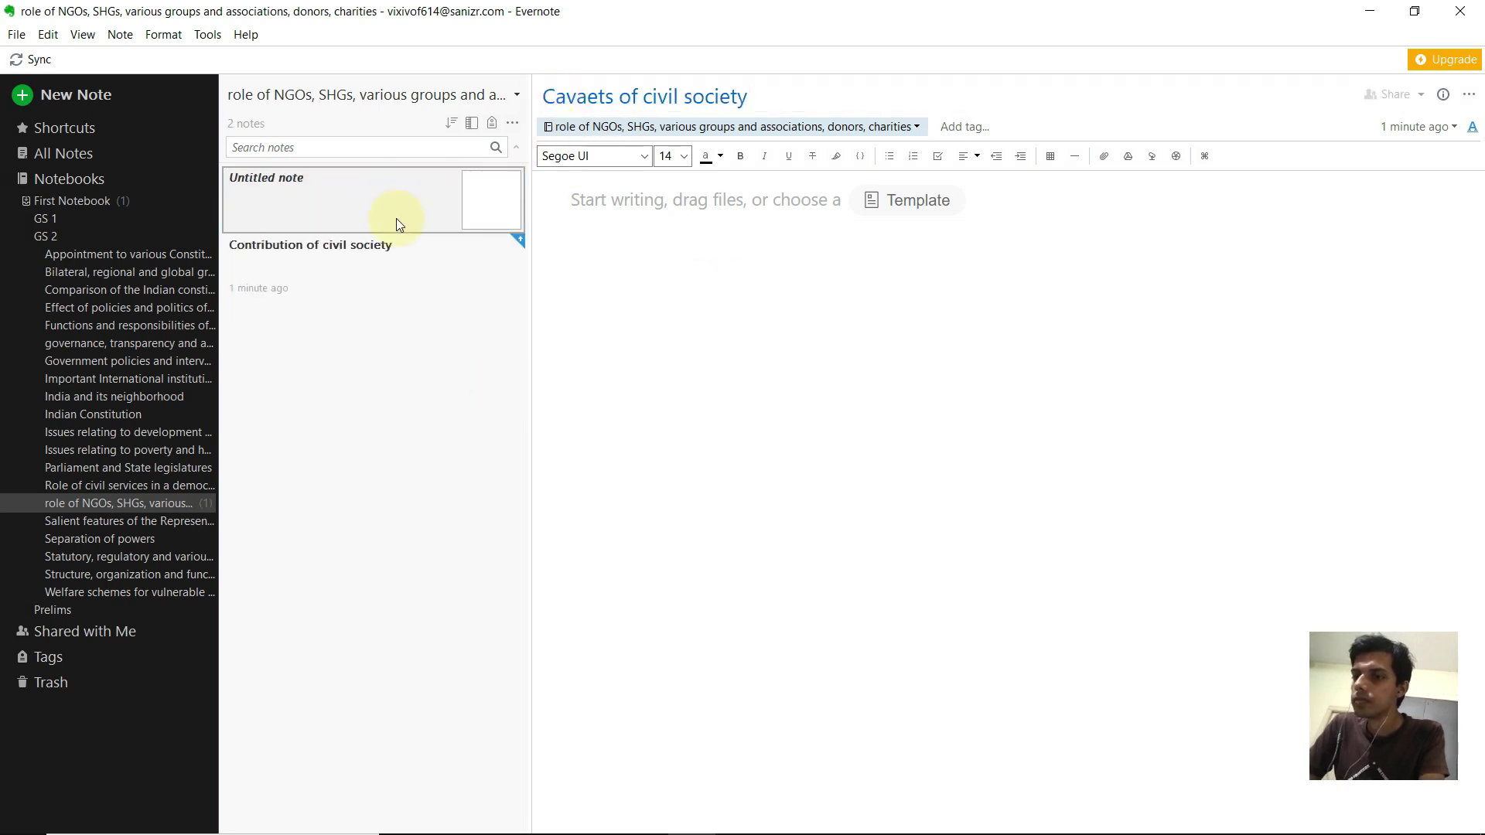
key("ctrl+n")
type("interaction of state and ")
type("civil society")
Add notes titled "women related schemes", "old age related schemes" and "childhood related schemes" to the Welfare schemes for vulnerable sections notebook.
left_click(132, 591)
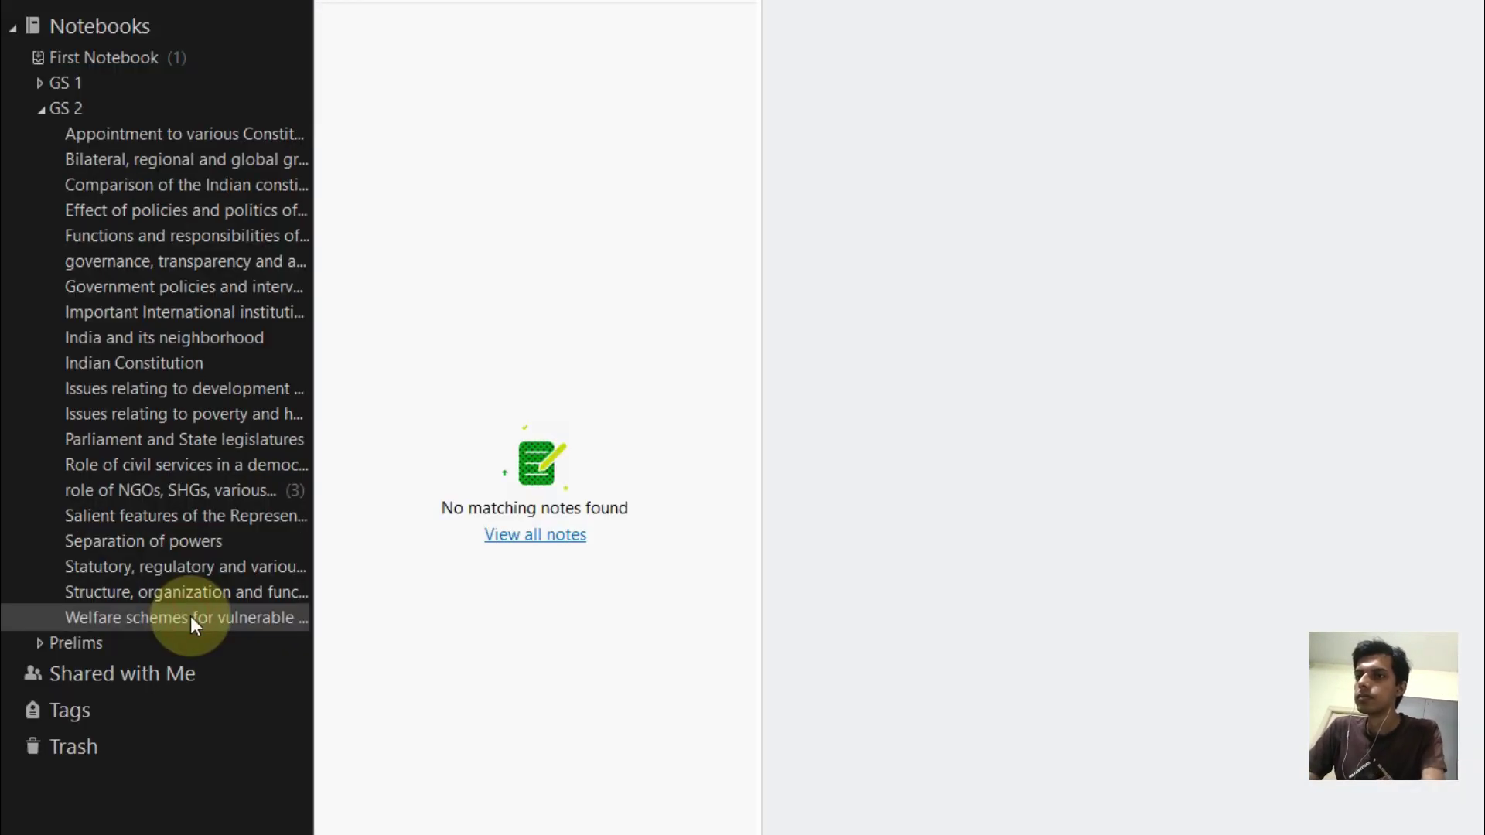
key("ctrl+n")
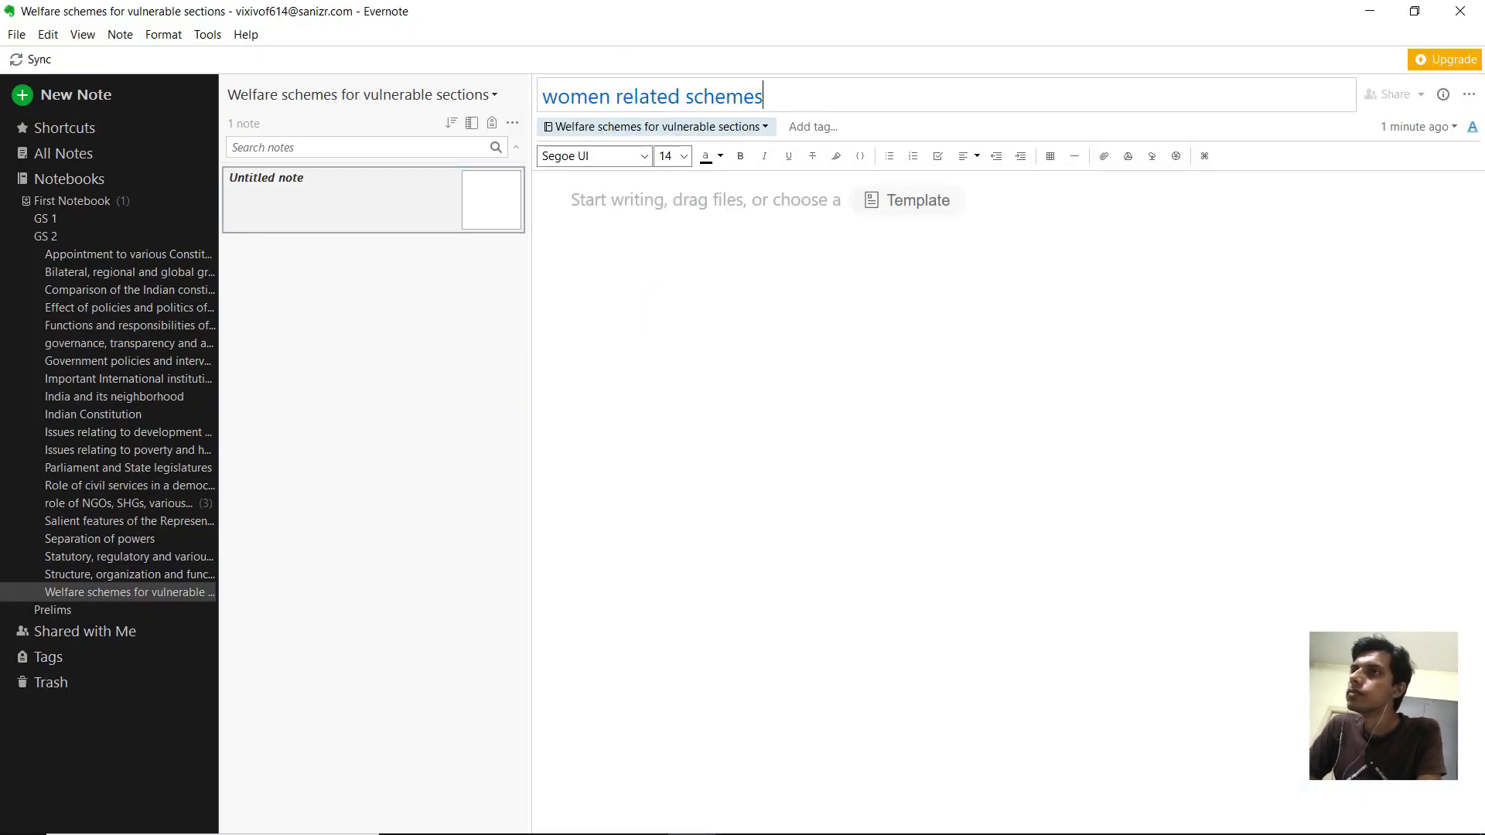
key("Return")
key("ctrl+n")
type("old age related schemes")
key("Return")
key("ctrl+n")
type("childhood related schemes")
key("Return")
Add notes titled "migrant workers related schemes" and "agrarian farmers schemes" to the Welfare schemes for vulnerable sections notebook.
key("ctrl+n")
type("migr")
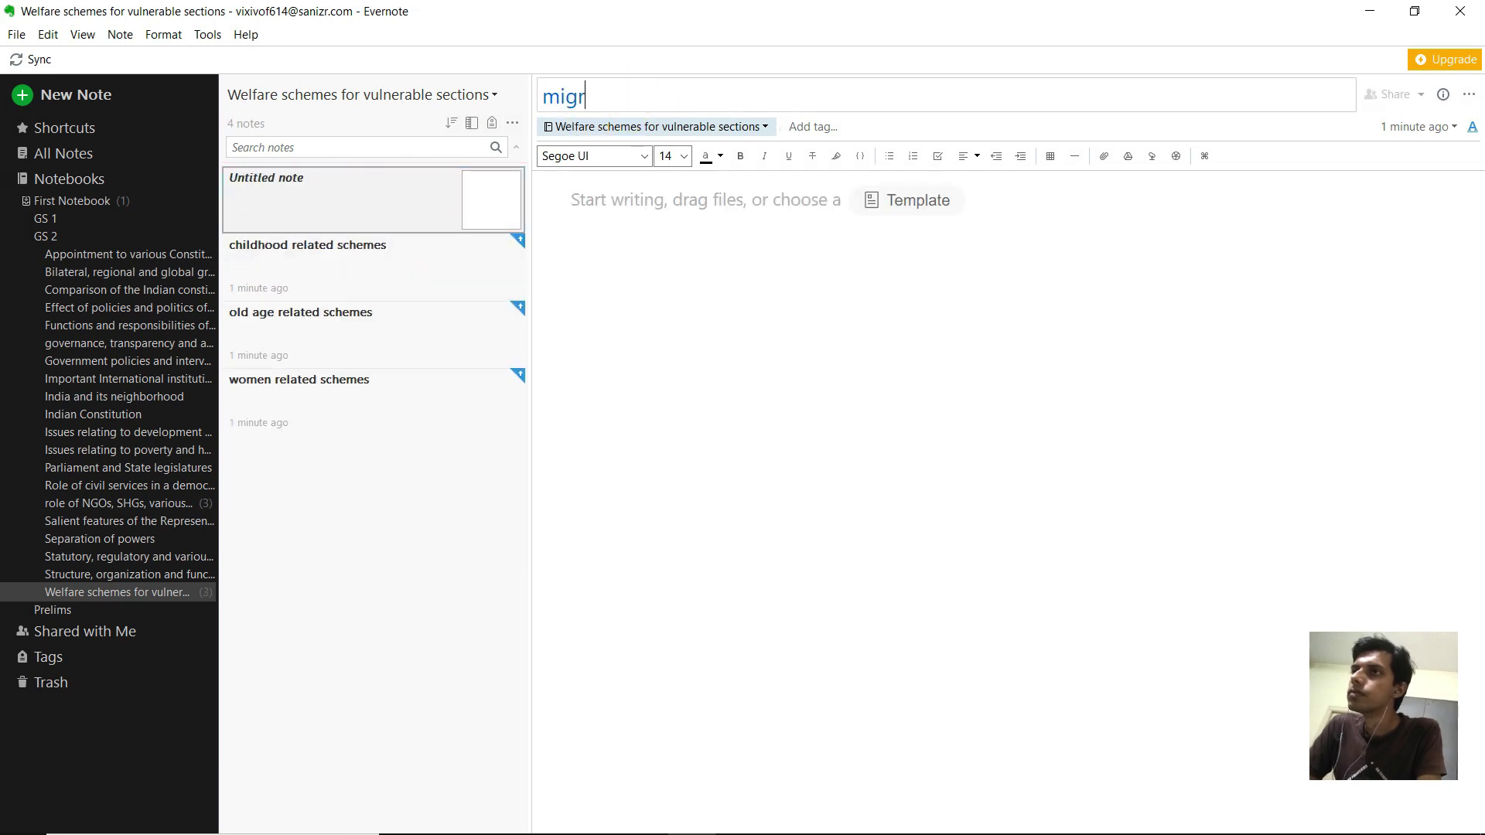
type("ant workers related schemes")
key("Return")
key("ctrl+n")
type("agrarian farmers schemes")
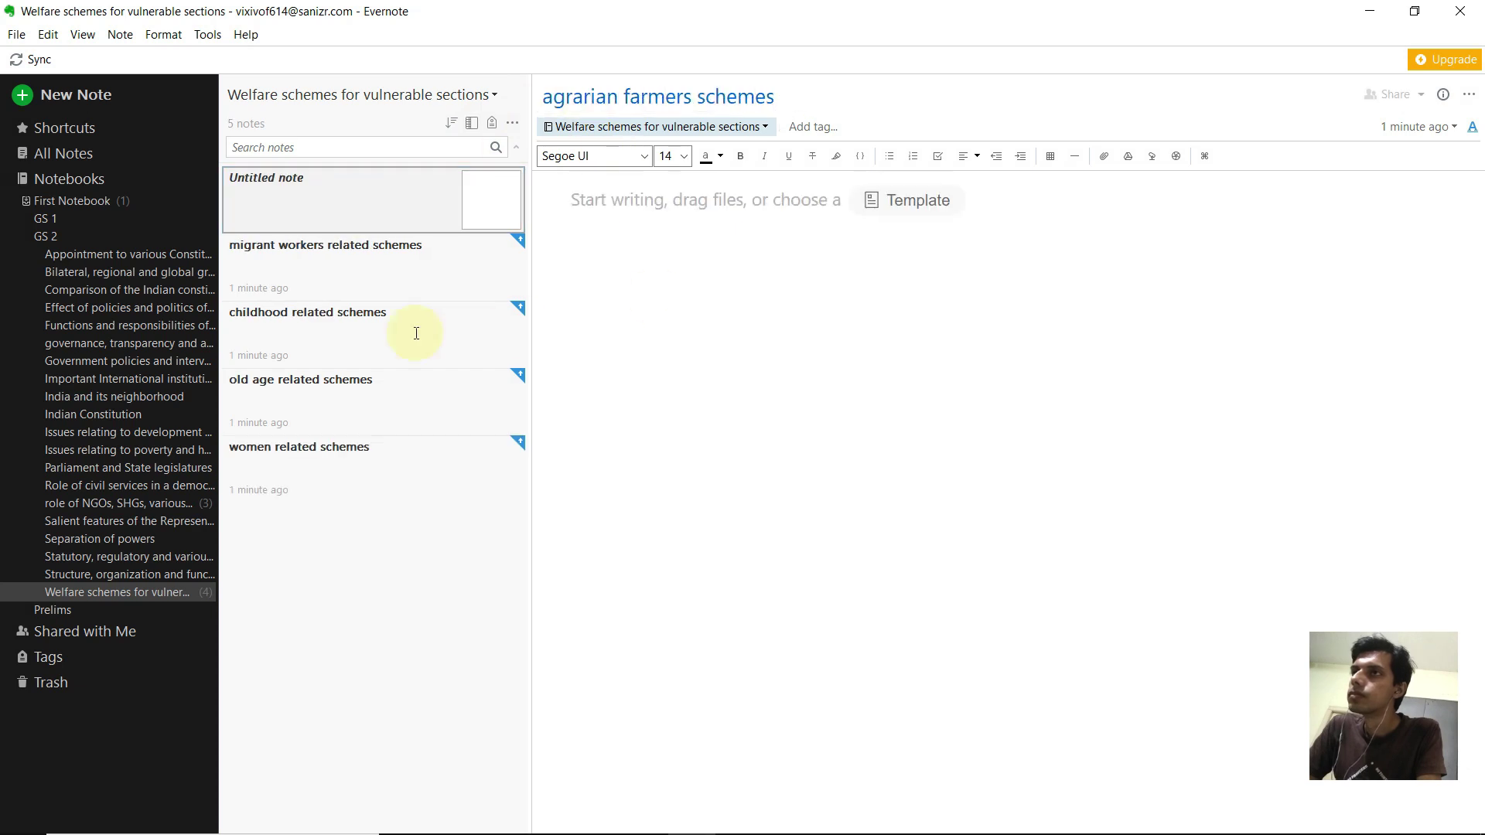
Fill the agrarian farmers schemes note with a bulleted list of PM KISAN, Atal Bhoojal Yojana, PM KUSUM and SAubhagya scheme.
key("Return")
key("ctrl+shift+b")
type("PM KISAN")
key("Return")
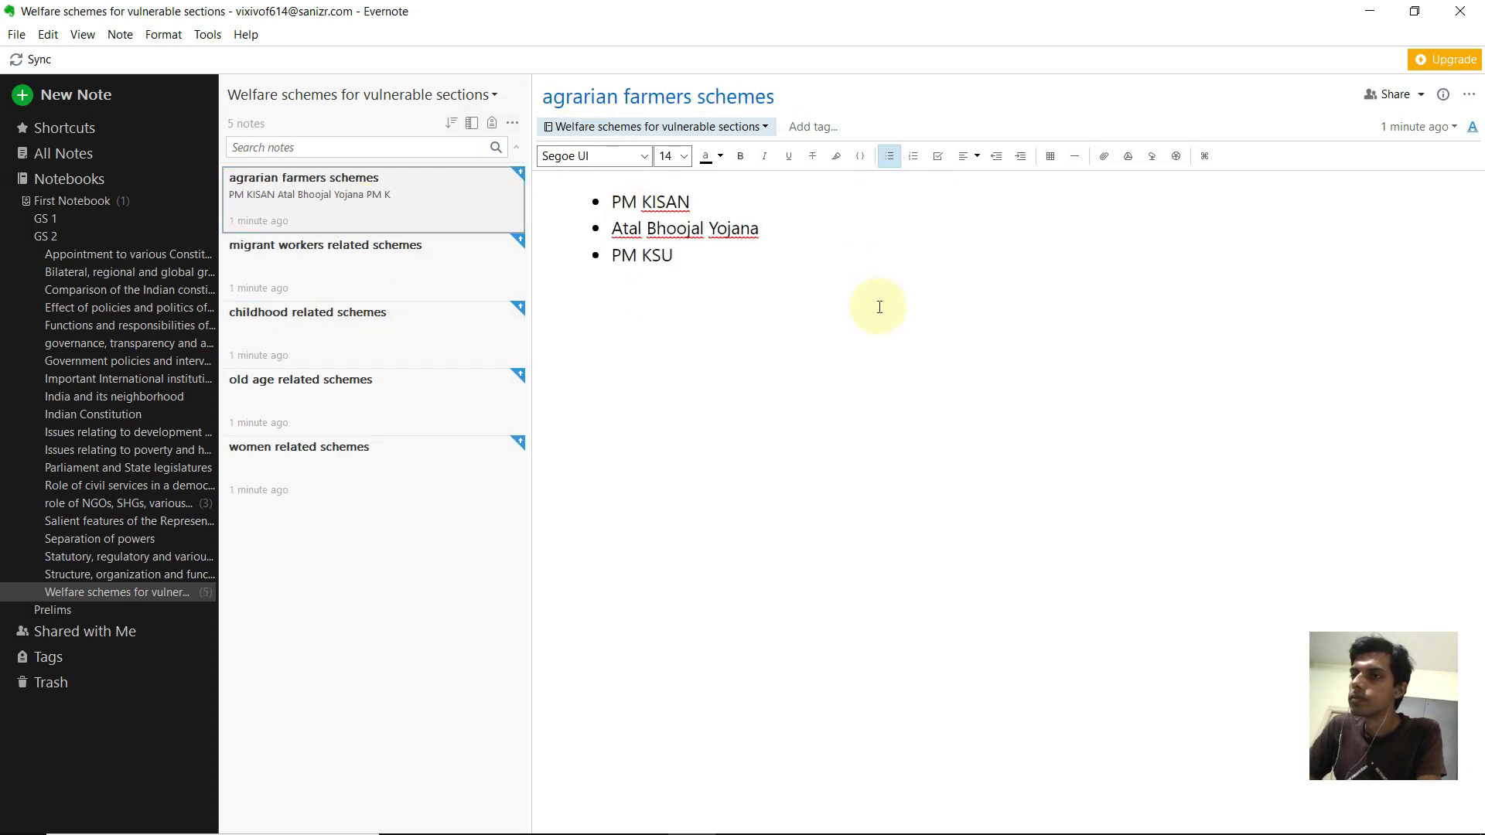
type("SAubhagya scheme")
key("Return")
Fill the migrant workers note with a bulleted list of PM garib kalyan abhiyaan, portability of PDS, Shram suvidha and EEM portal.
left_click(393, 252)
left_click(707, 240)
left_click(890, 156)
type("PM gari")
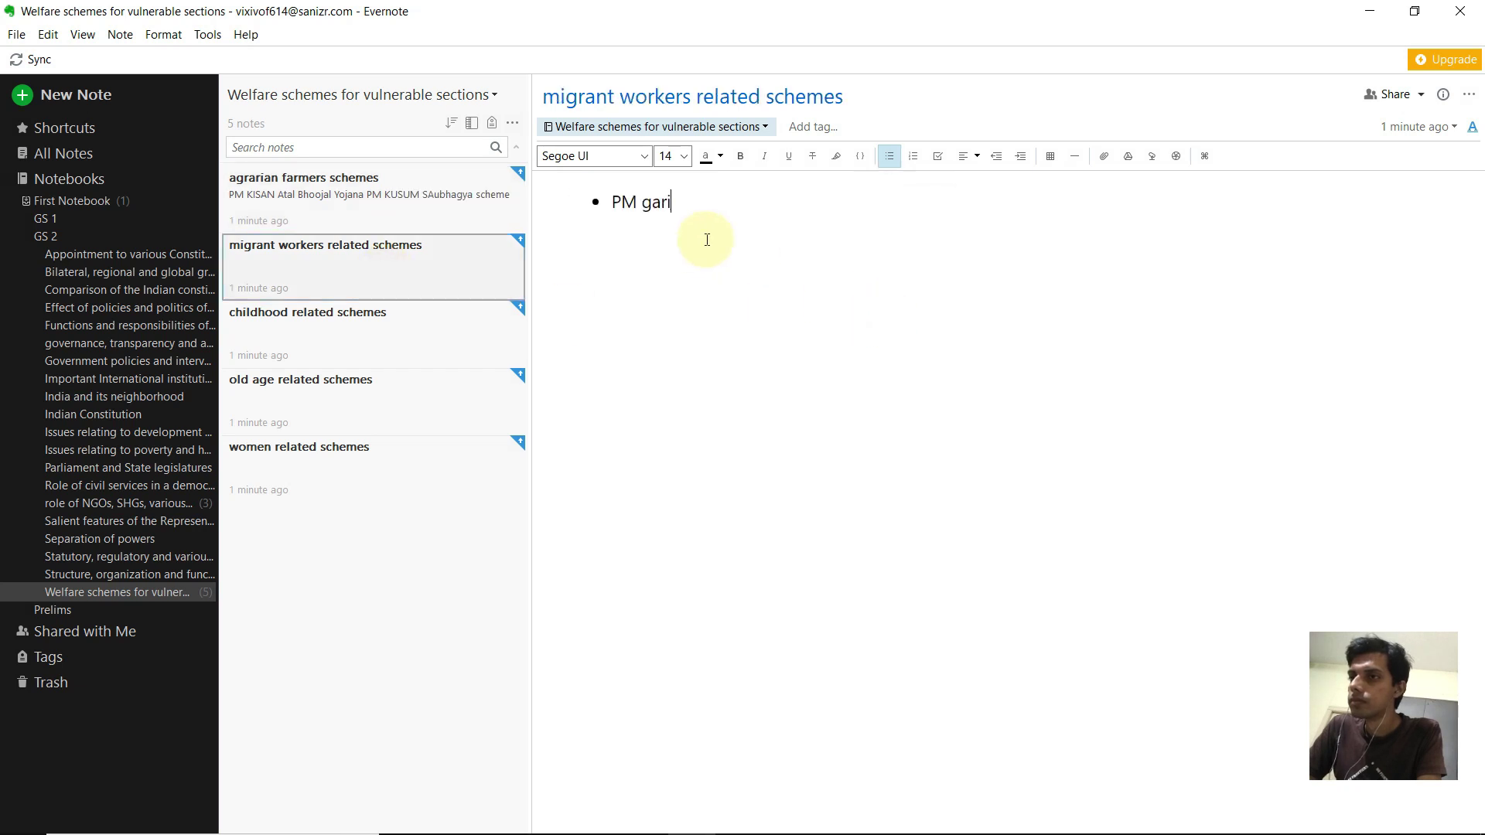
type("Shram suvidha")
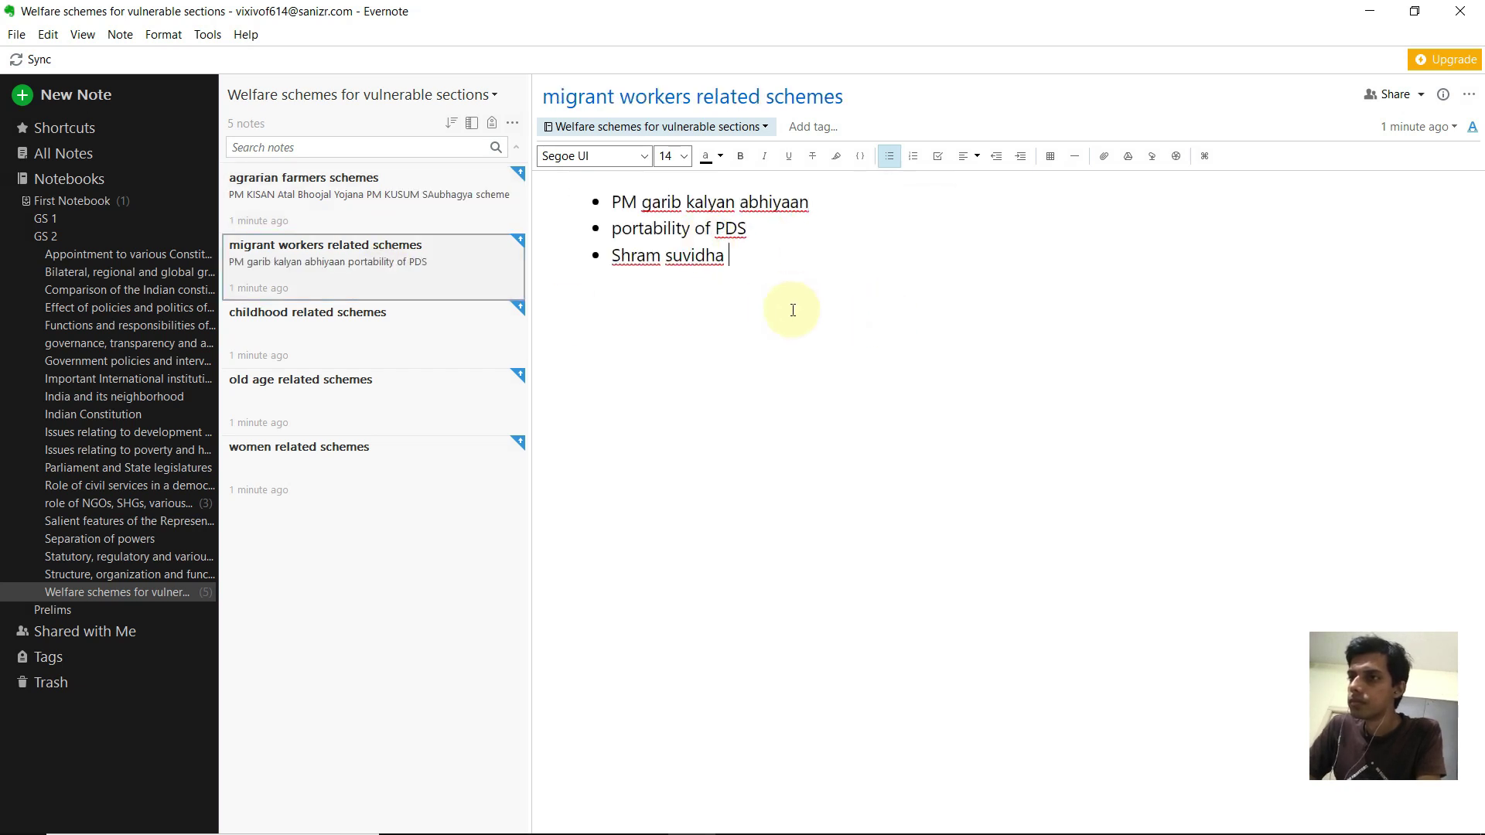
type("EEM portal")
Copy the inclusive growth topic from the syllabus PDF and create a GS 3 notebook with that name in Evernote.
key("alt+Tab")
left_click_drag(446, 307, 664, 310)
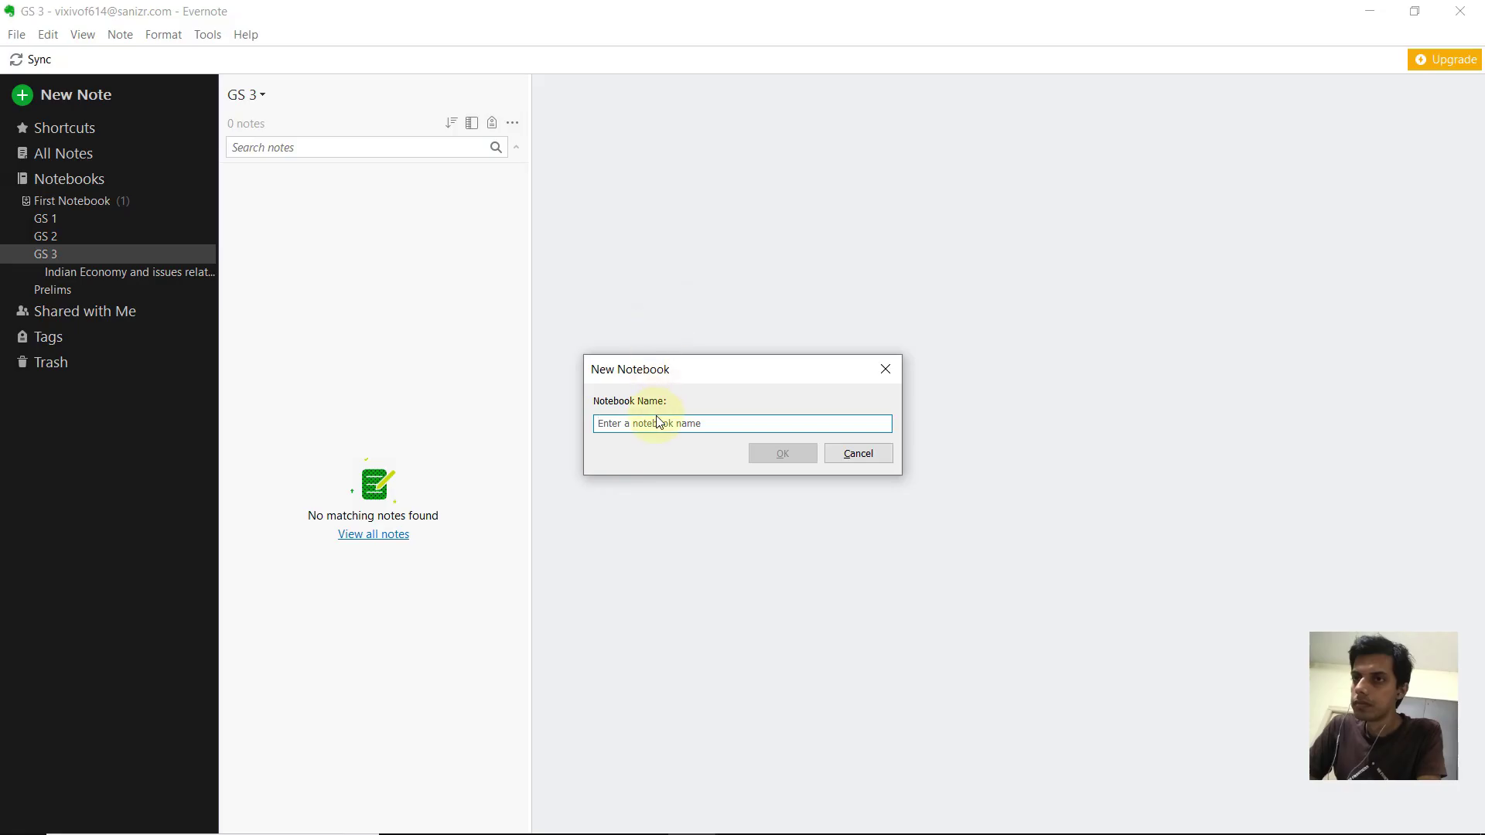
key("ctrl+v")
left_click(754, 452)
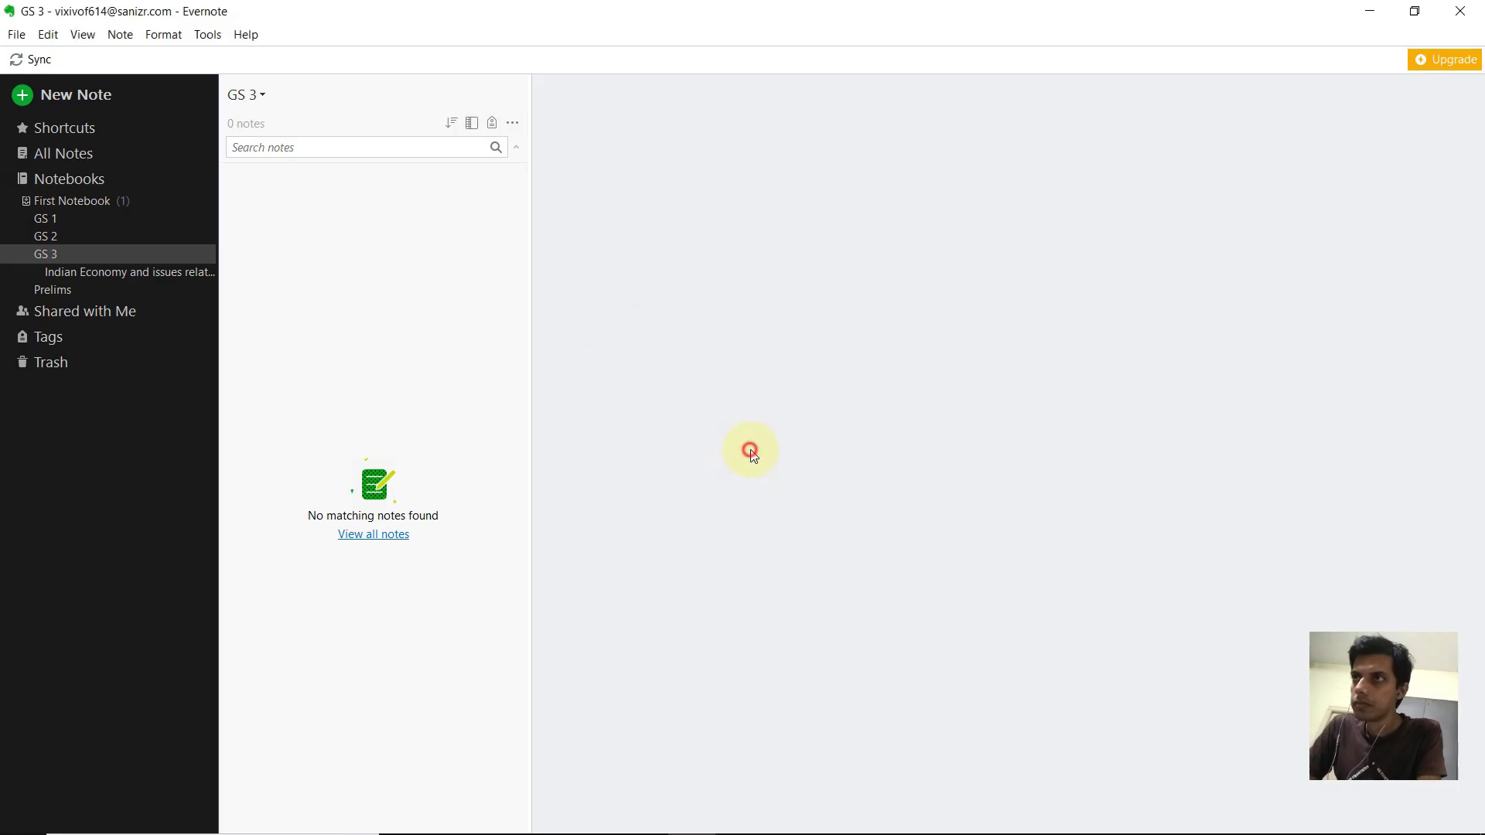
Copy "Government Budgeting" from the syllabus PDF and use it for a new GS 3 notebook in Evernote.
key("alt+Tab")
scroll(540, 420, "down", 4)
left_click_drag(445, 215, 576, 217)
key("alt+Tab")
right_click(90, 276)
left_click(116, 288)
Return to the syllabus PDF and select the General Studies-III topic on major crops and cropping patterns for copying.
key("alt+Tab")
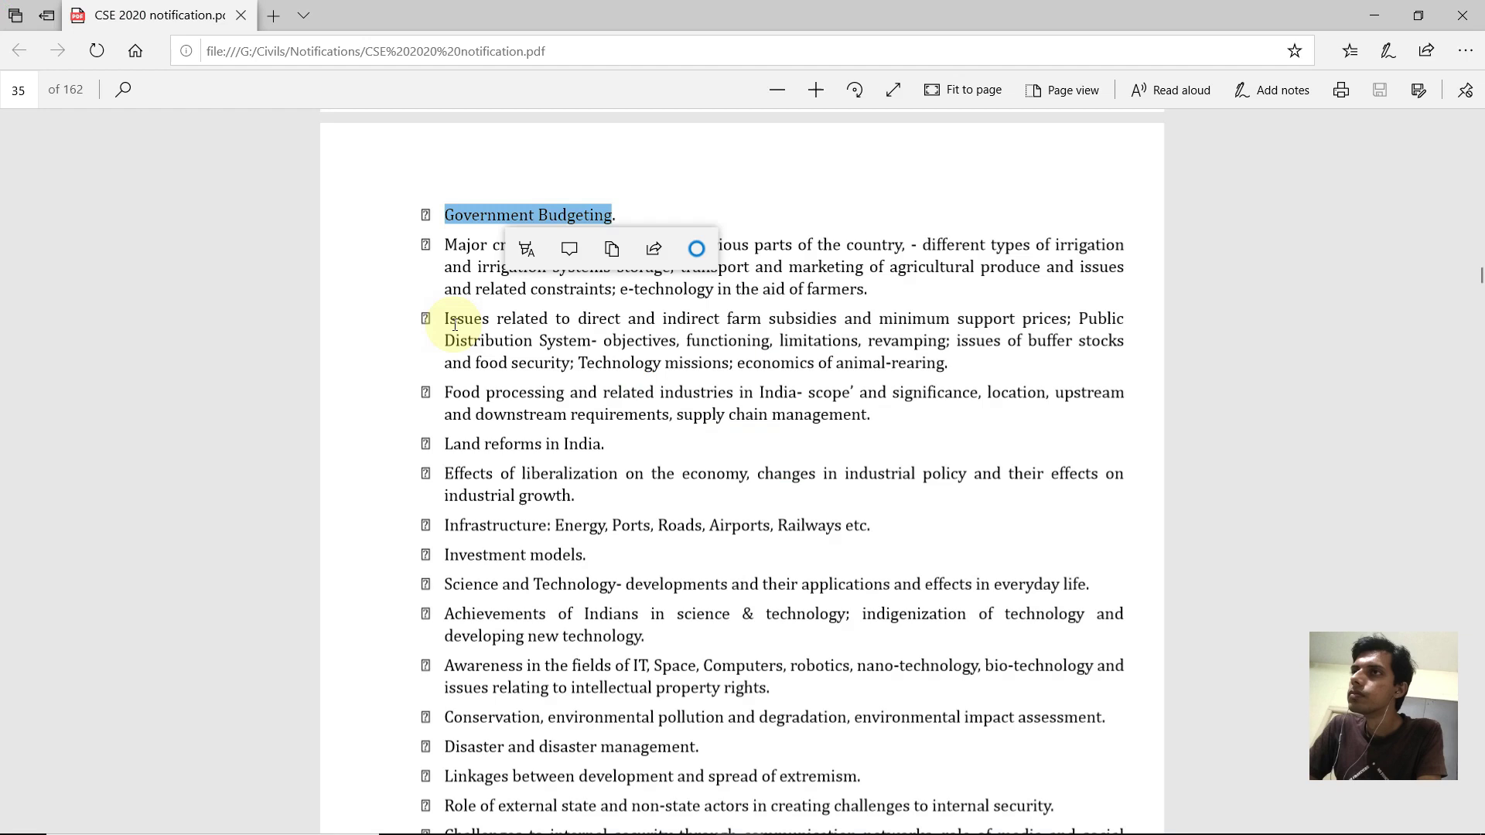
left_click(456, 319)
left_click_drag(449, 246, 805, 244)
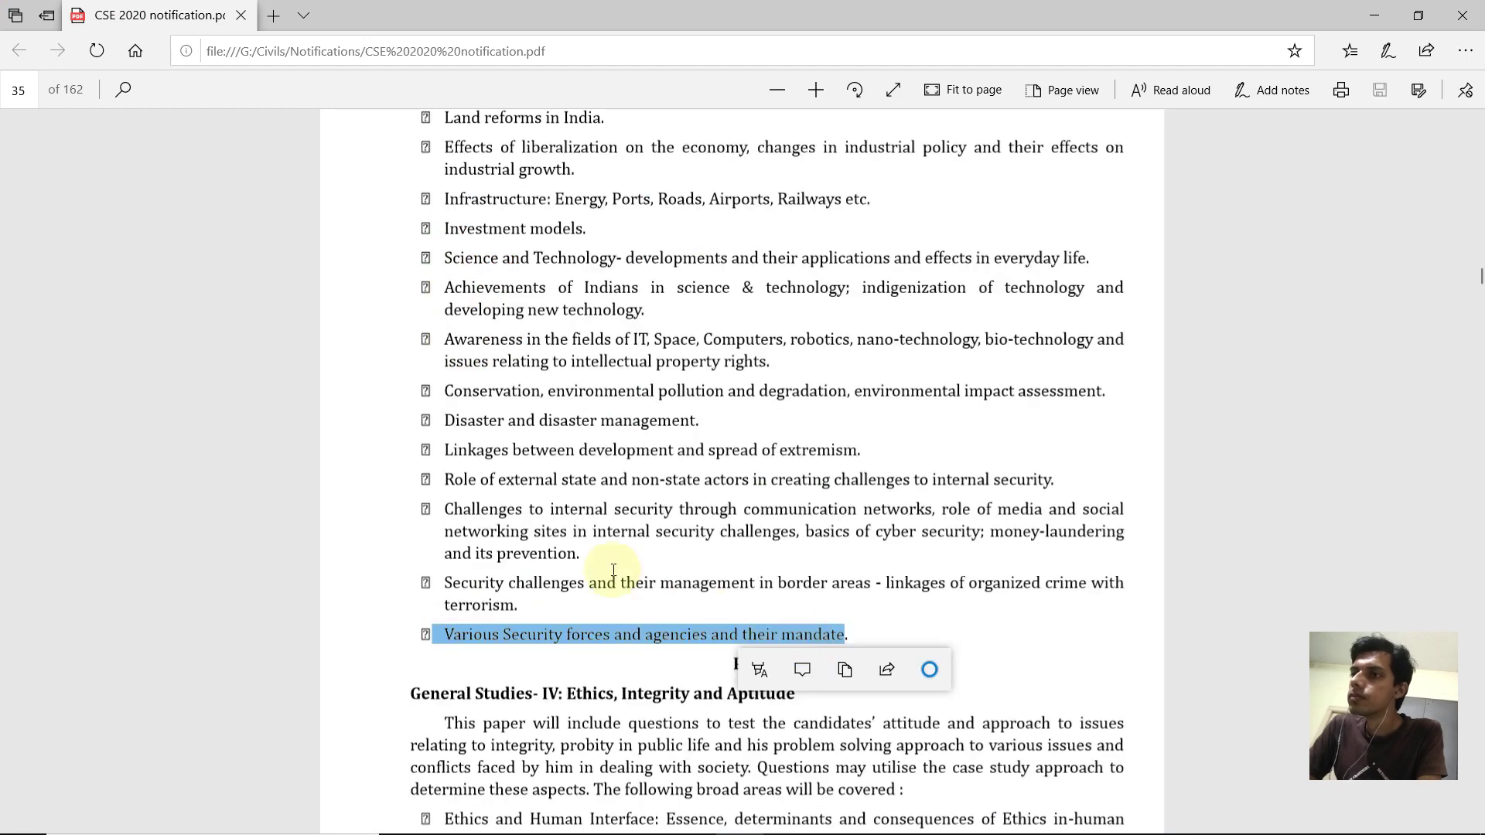
Create a GS 3 notebook in Evernote named "Various Security forces and agencies and their mandate" from the copied syllabus topic.
key("alt+Tab")
right_click(144, 396)
left_click(207, 396)
key("ctrl+v")
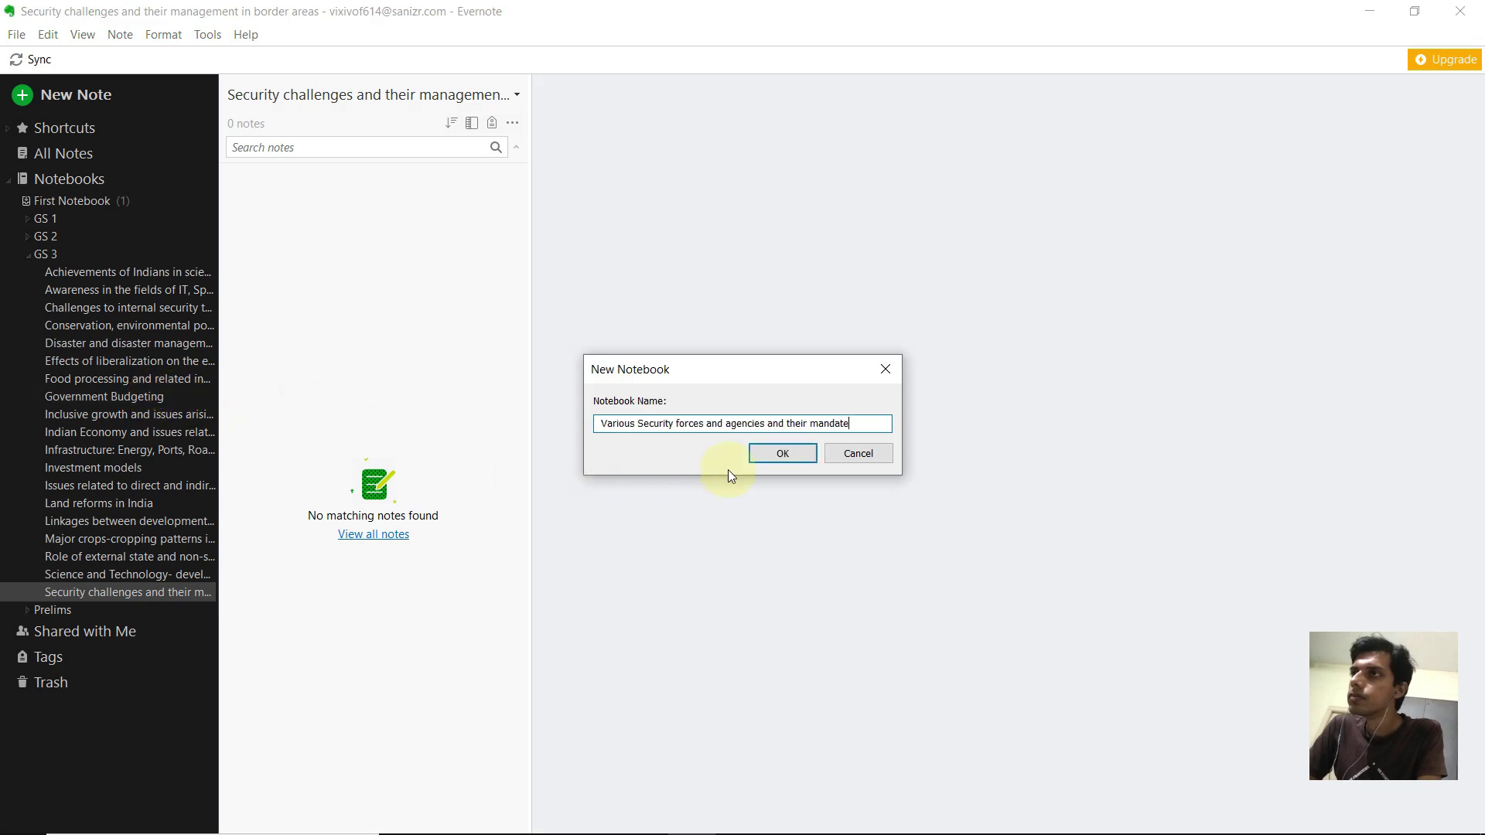
left_click(797, 454)
Look through the GS 3 stack, including the conservation, Investment models, Government Budgeting and food processing notebooks.
left_click(48, 325)
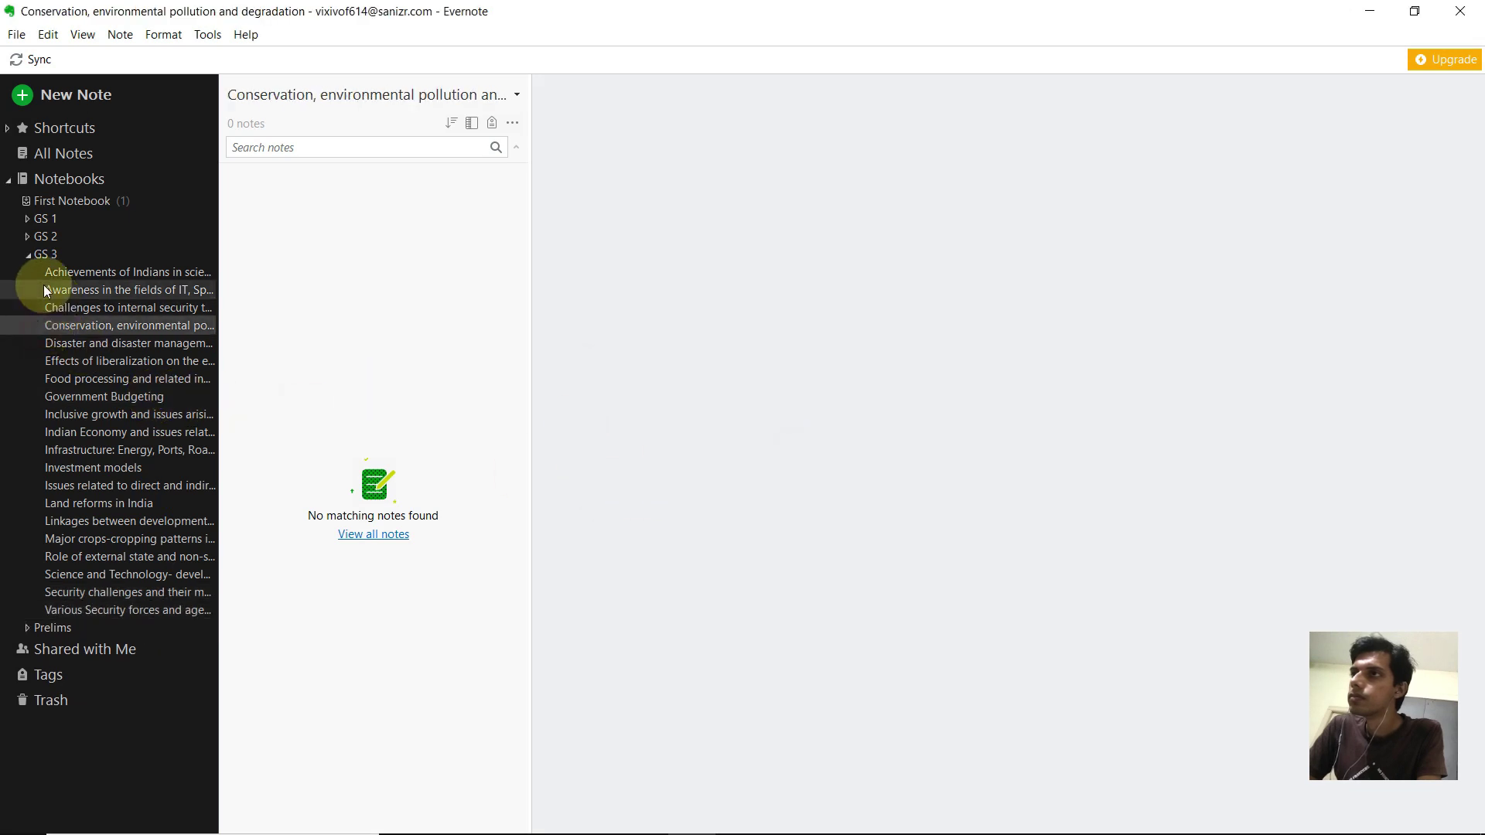
left_click(136, 467)
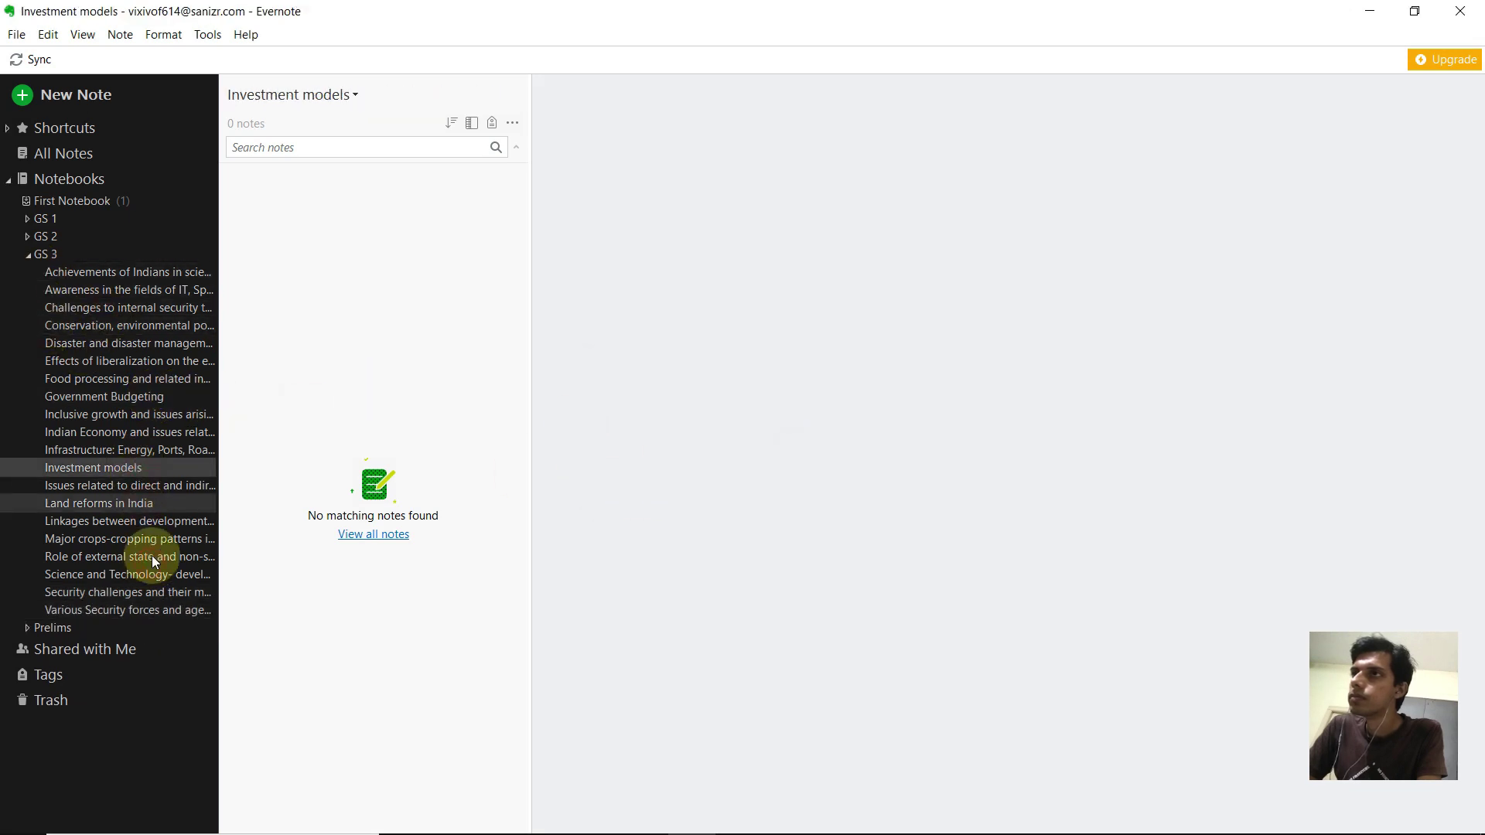
left_click(30, 256)
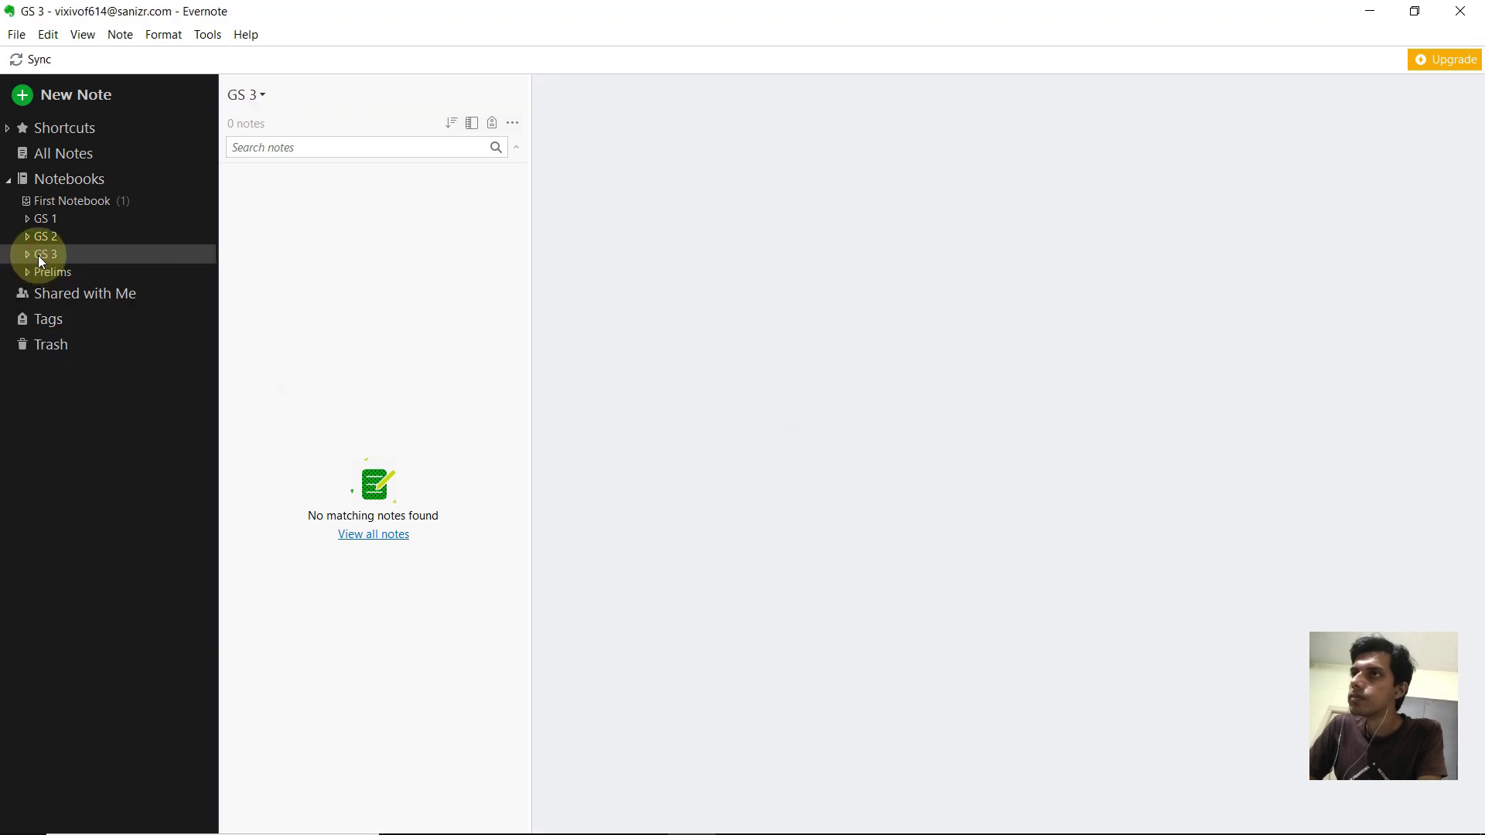
double_click(40, 258)
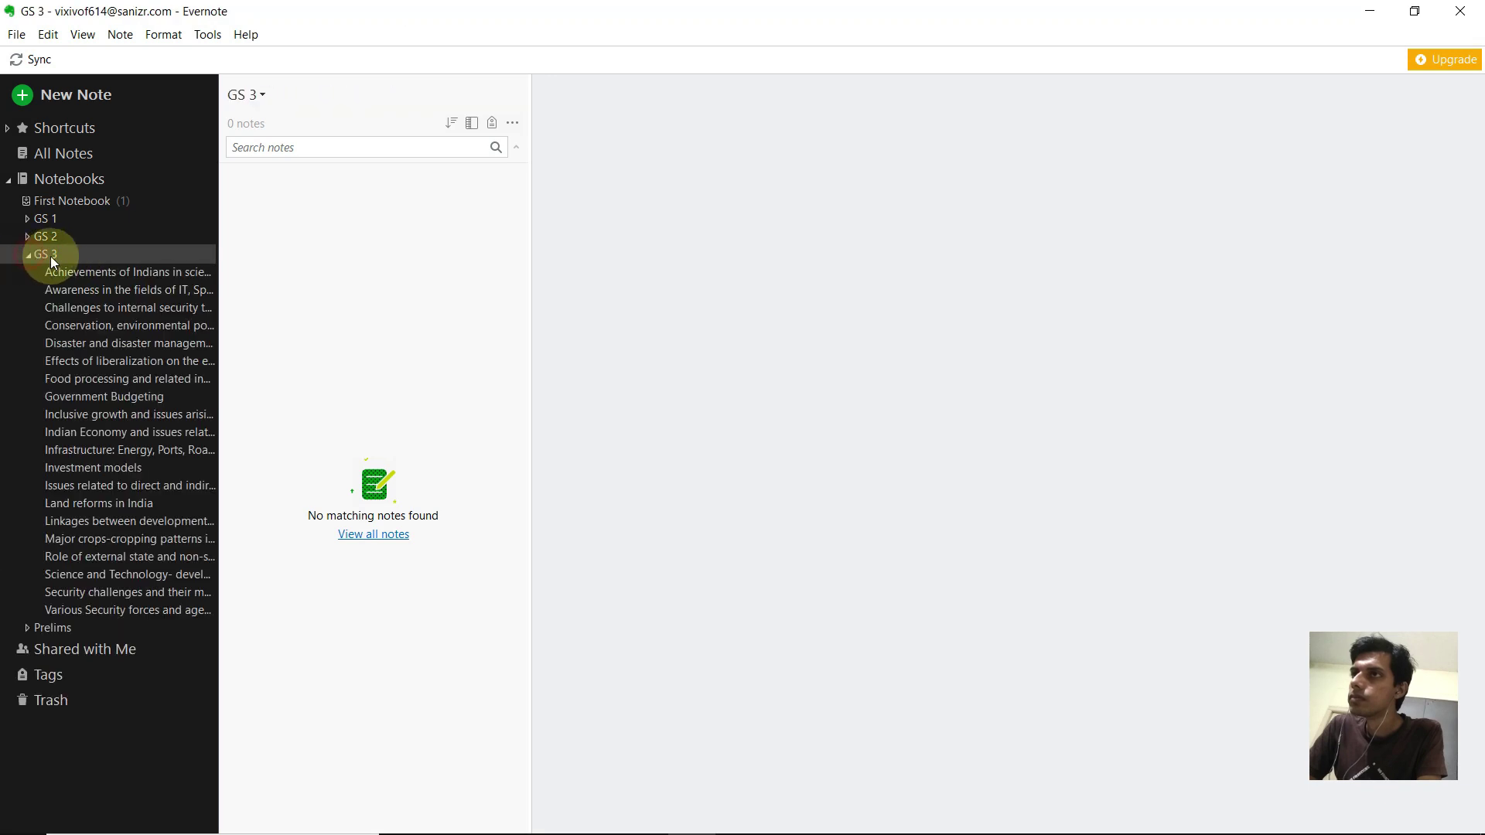
left_click(128, 396)
left_click(164, 379)
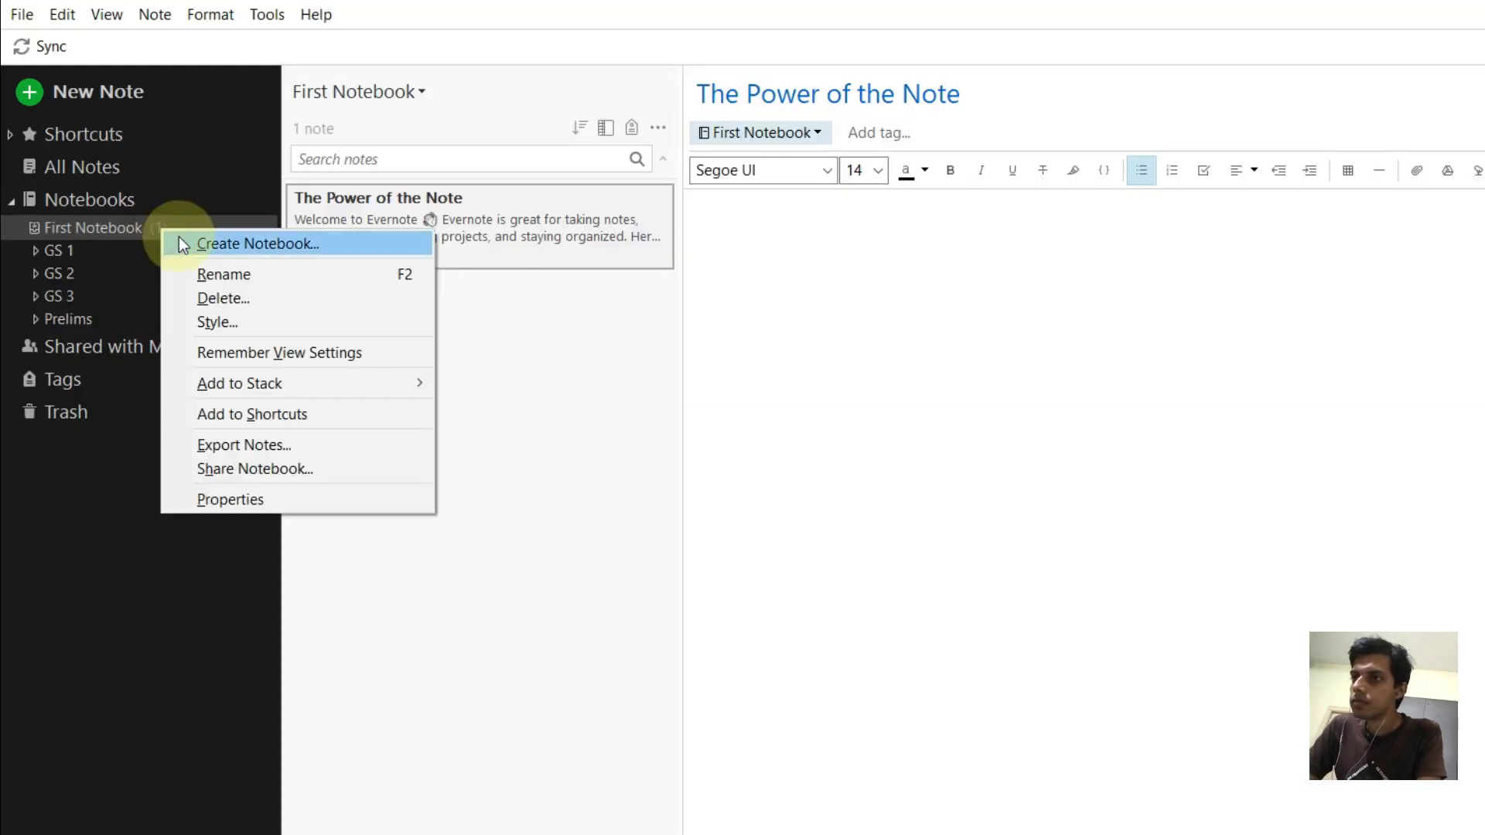
Add First Notebook to a new stack and rename that stack "GS 4".
mouse_move(221, 385)
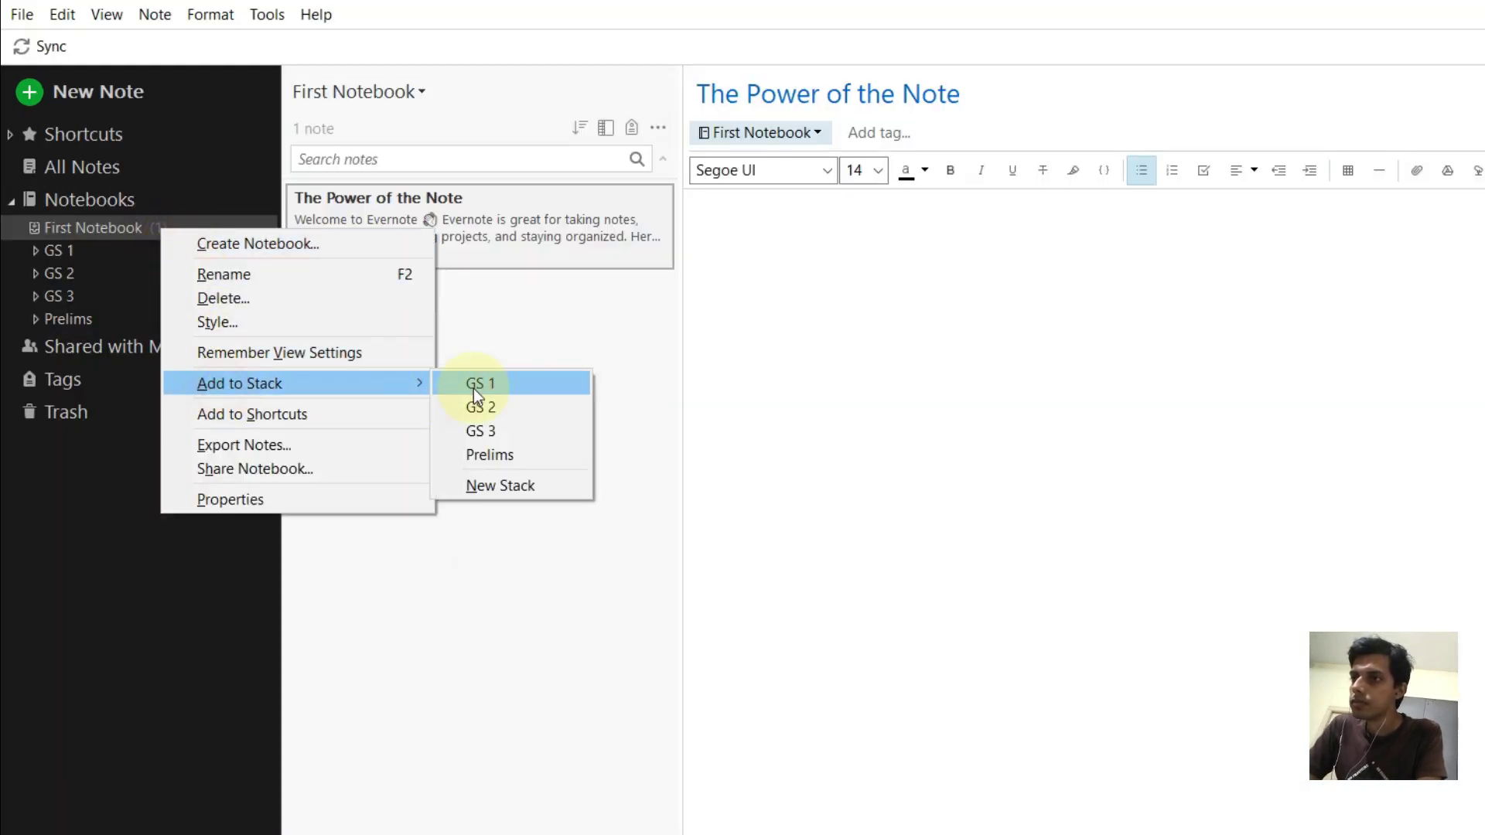
left_click(477, 485)
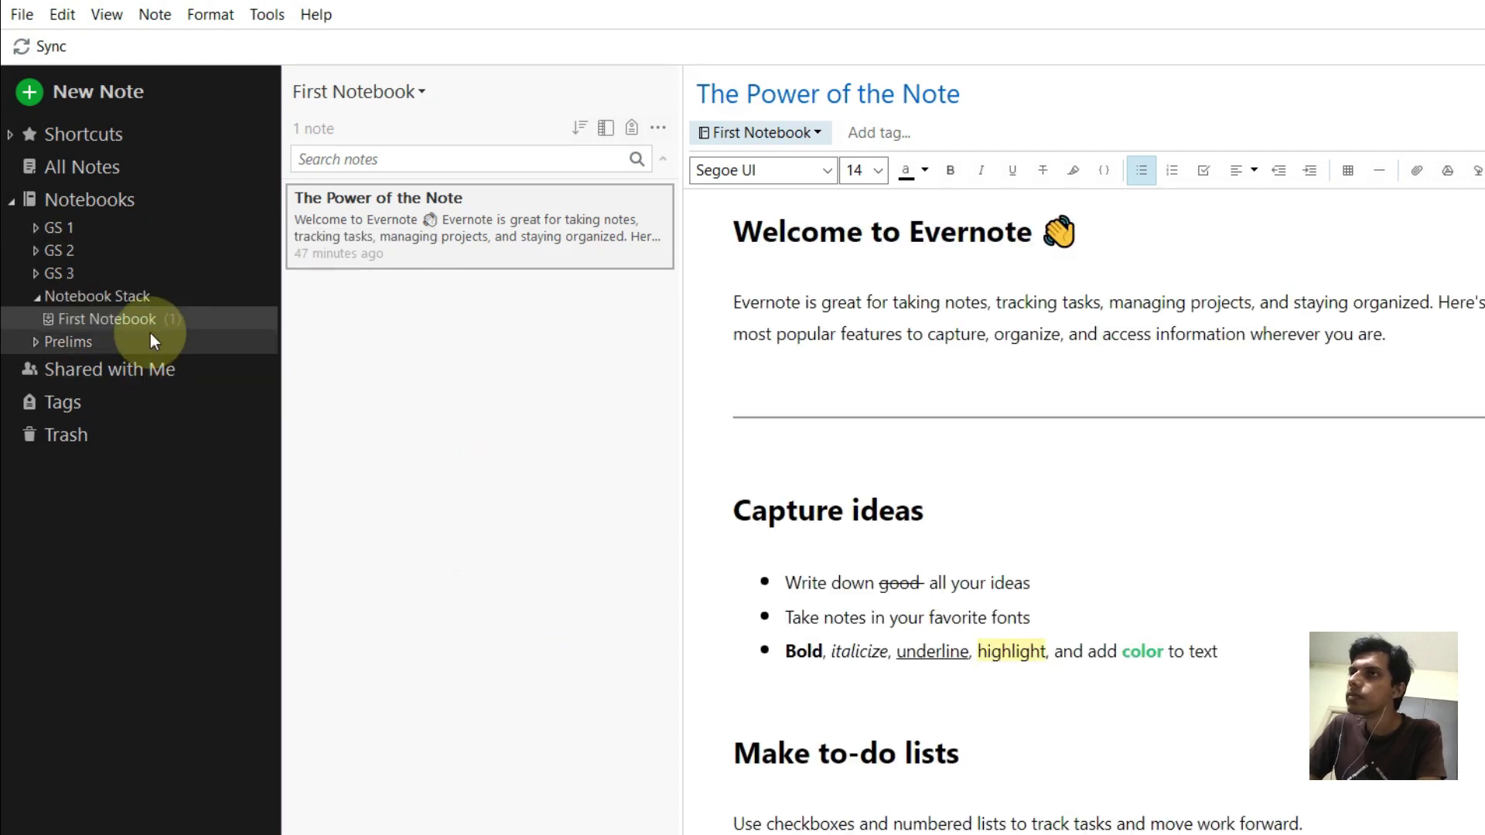
left_click(142, 295)
right_click(180, 296)
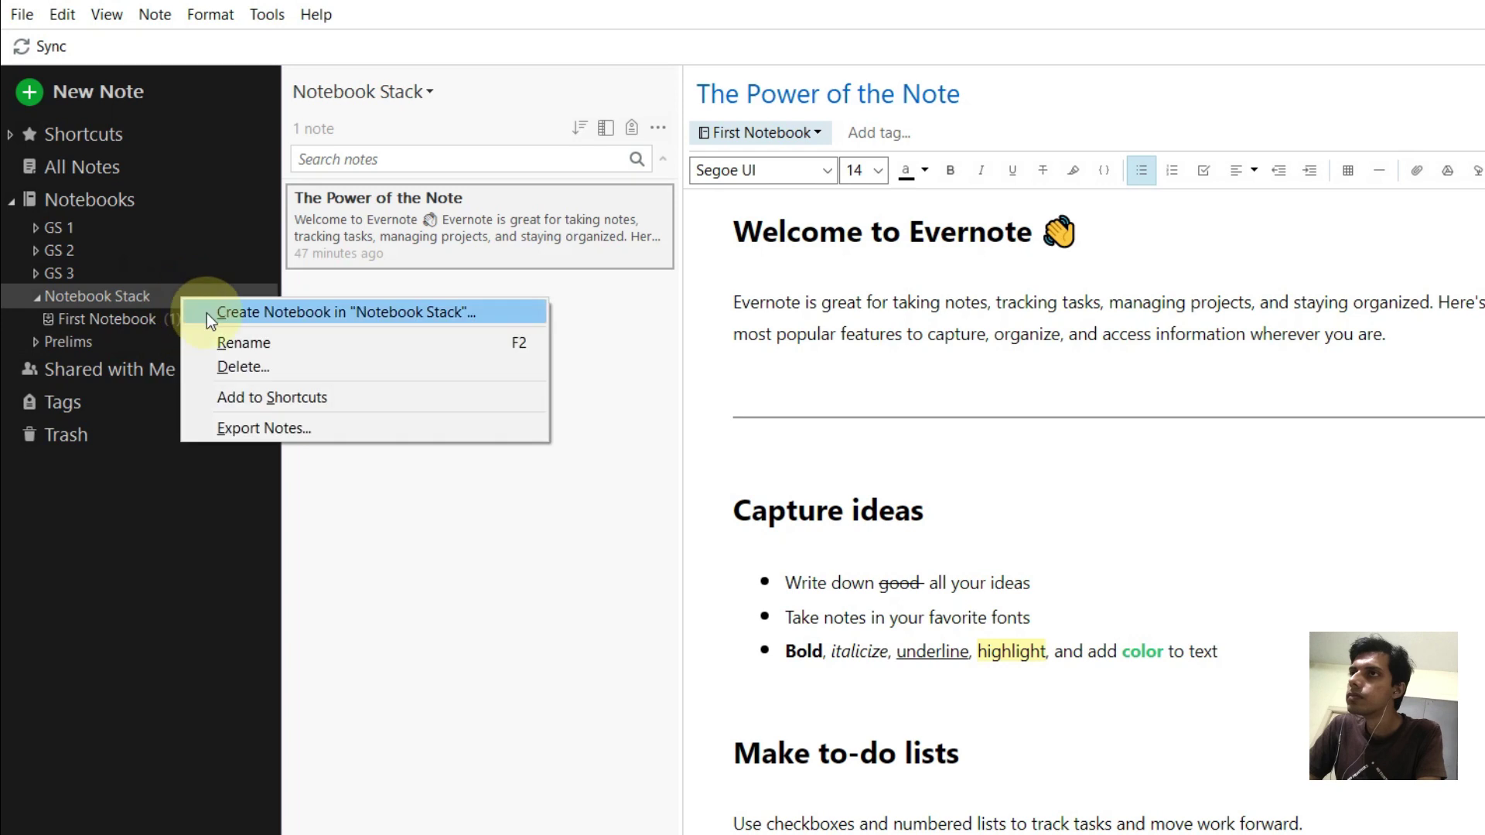
left_click(218, 340)
type("GS")
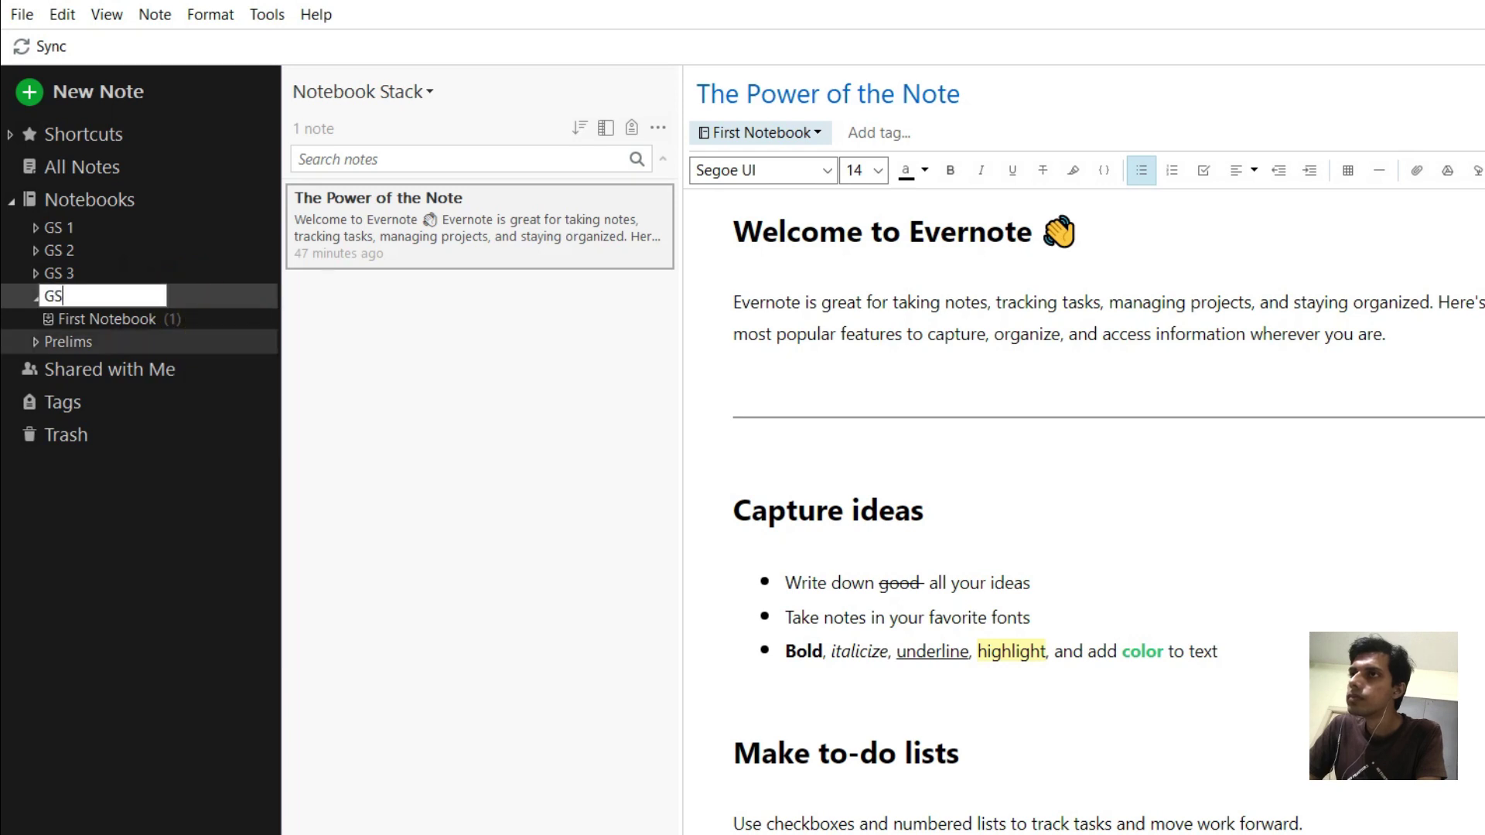
type("4")
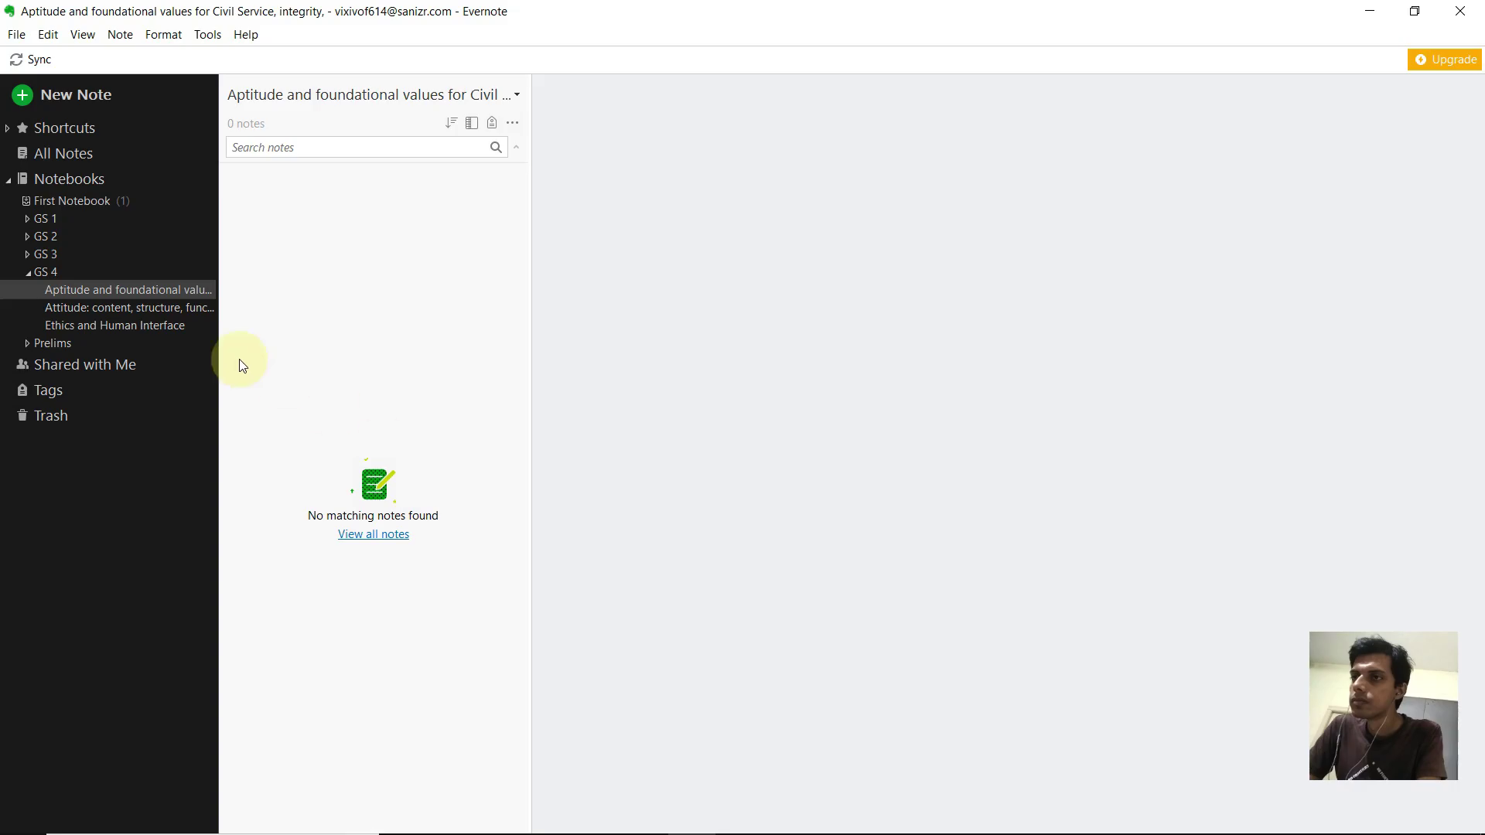
Delete the "Attitude: content, structure, function" notebook from the GS 4 stack.
left_click(133, 307)
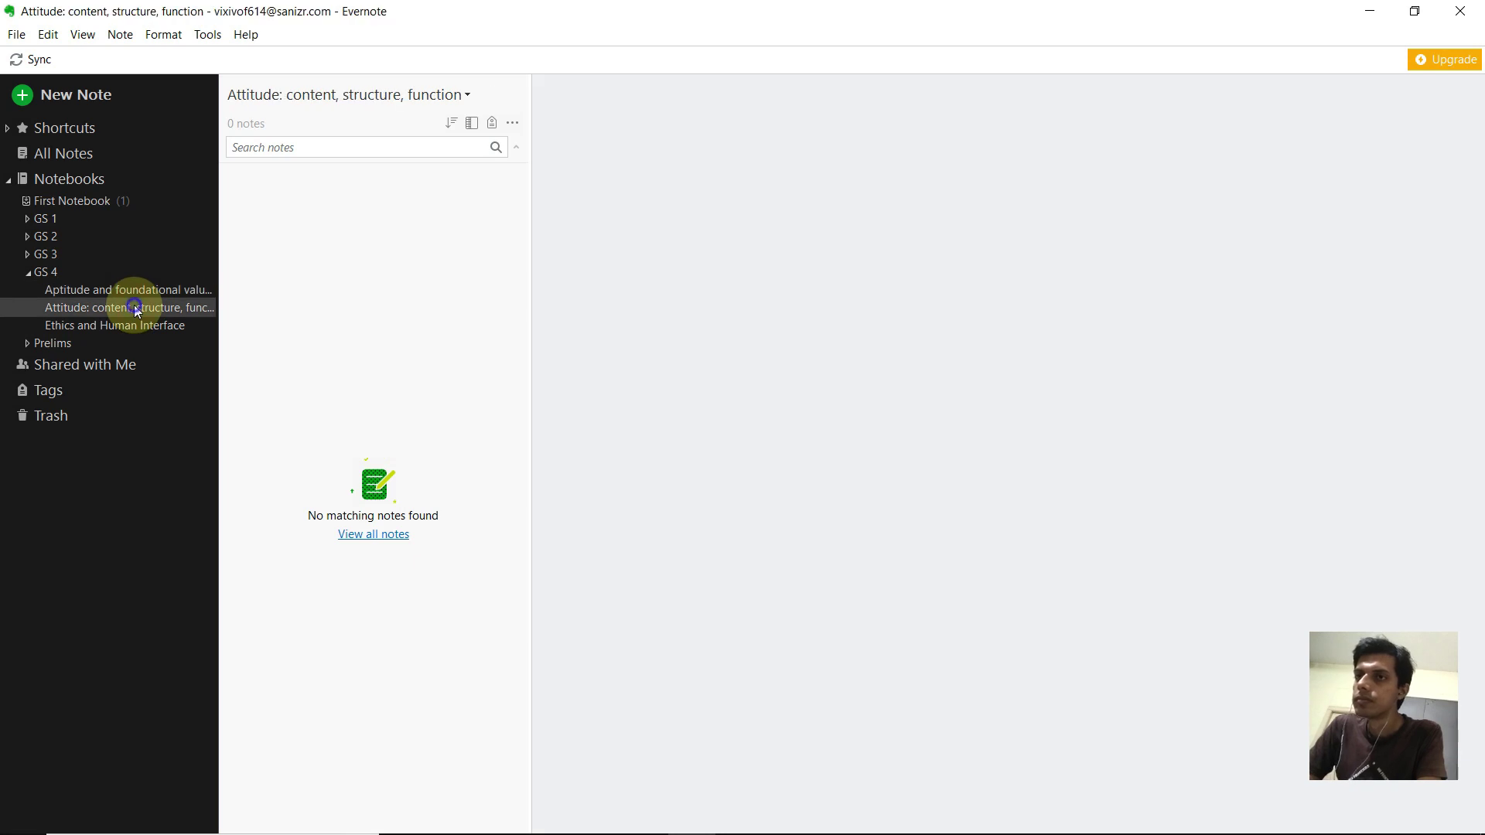
right_click(133, 305)
key("Down")
key("Down")
key("Return")
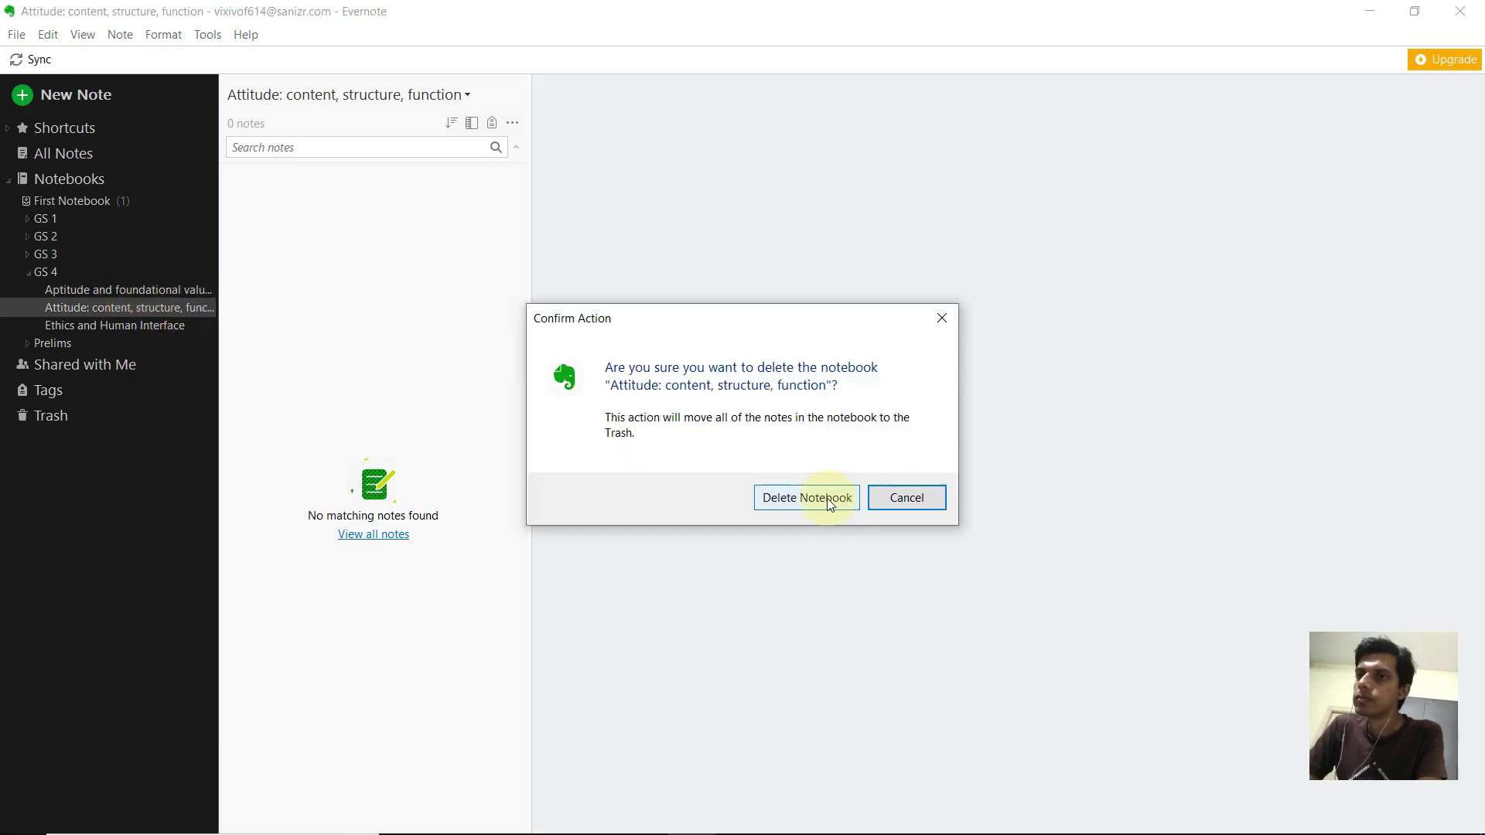
left_click(826, 500)
Delete the "Aptitude and foundational values for Civil Service, integrity," notebook from the GS 4 stack.
left_click(132, 291)
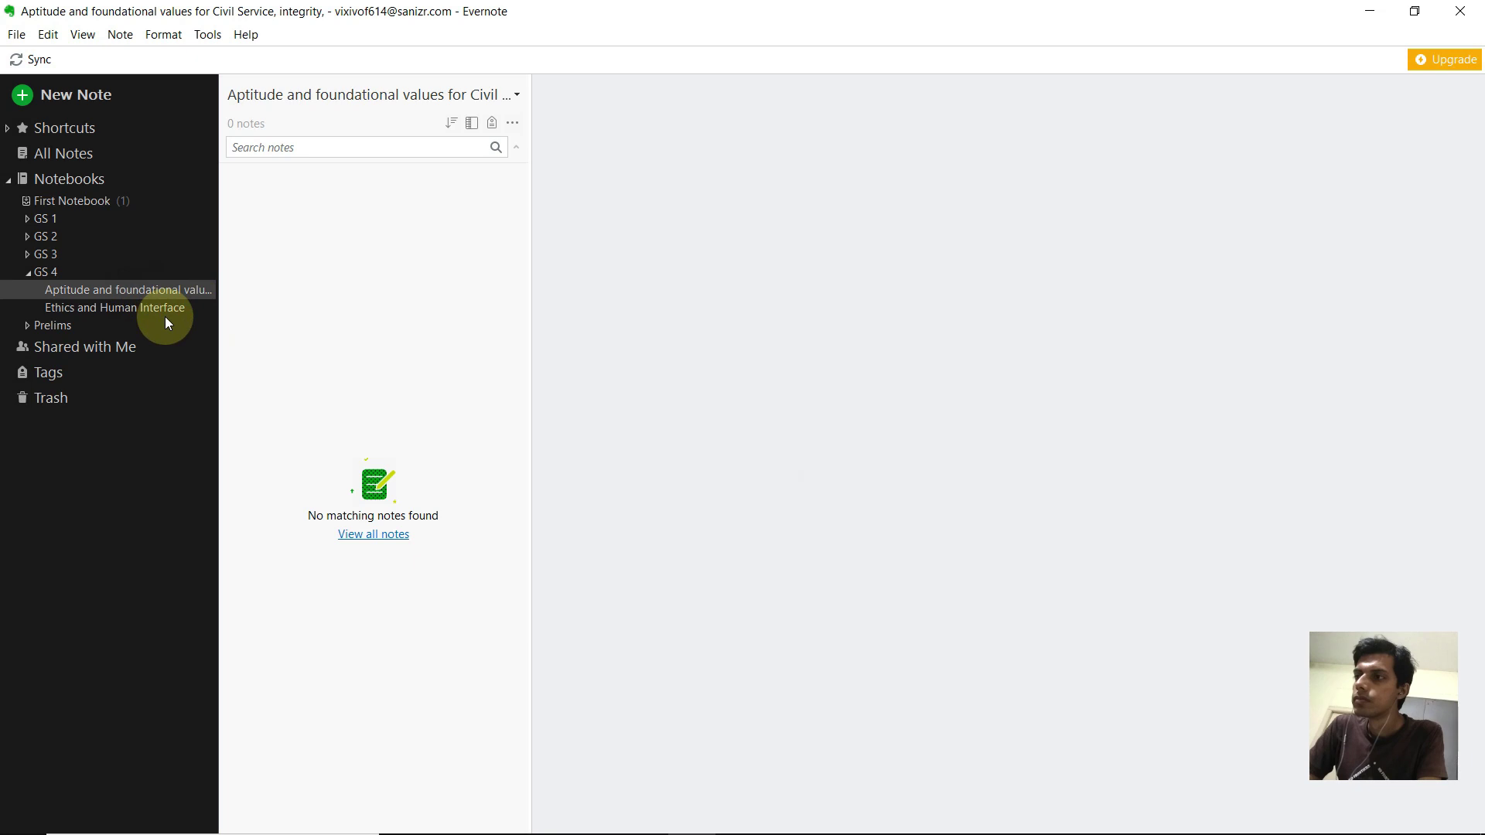
right_click(169, 294)
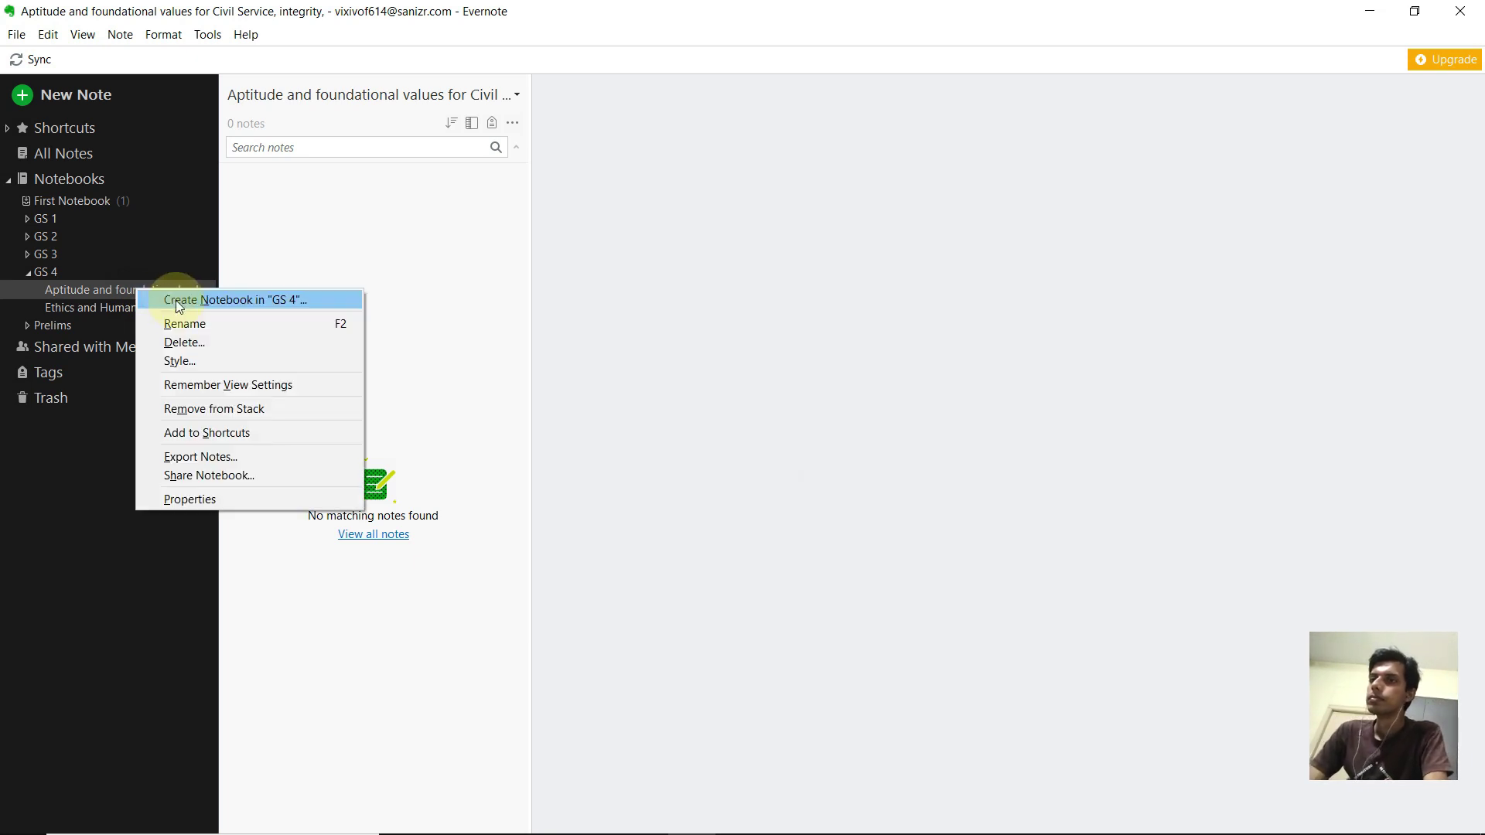
left_click(178, 343)
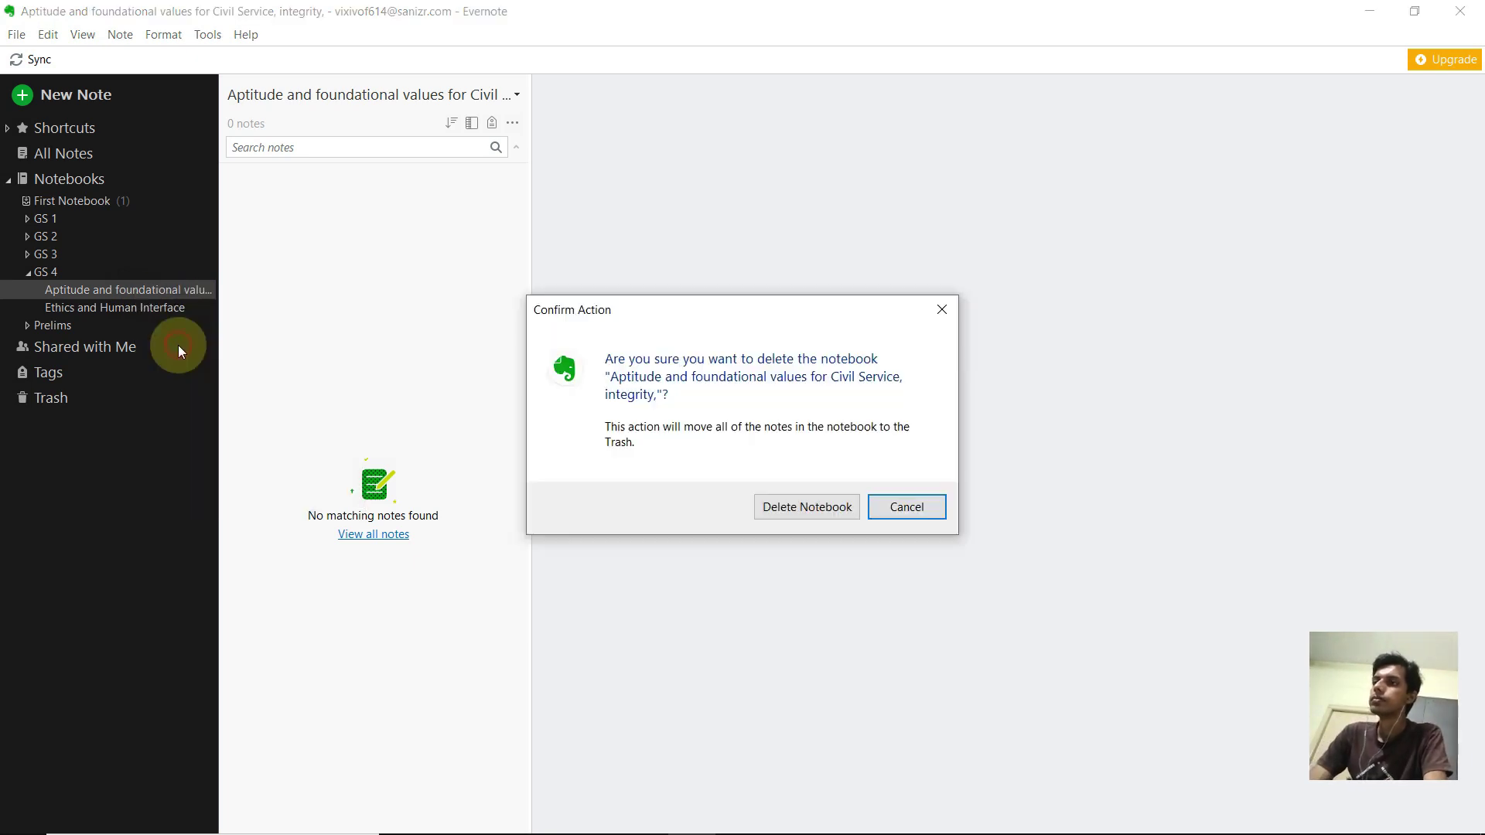
left_click(812, 507)
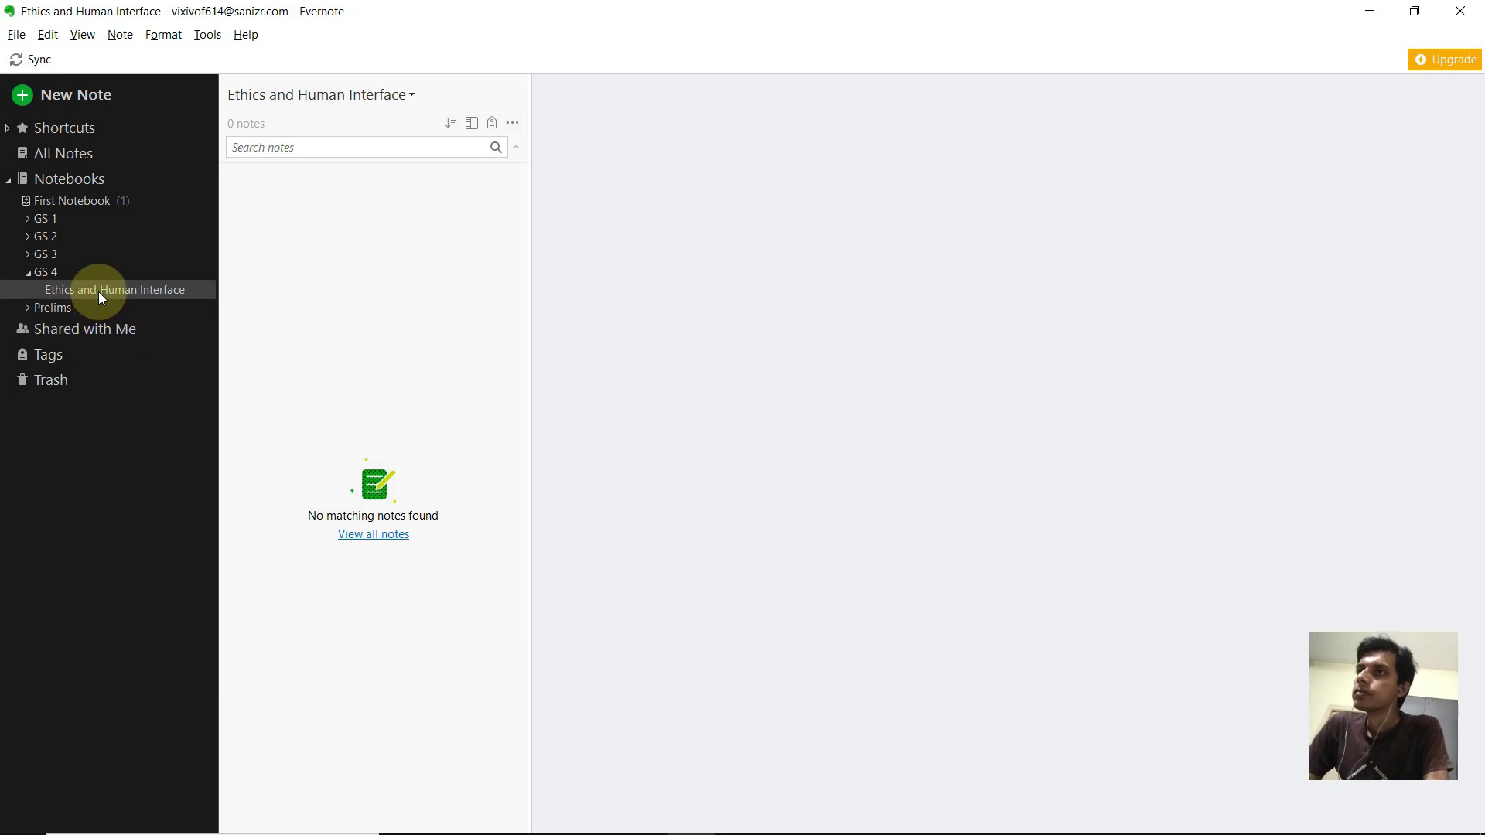
Check the General Studies IV topics in the syllabus PDF and create a notebook named "Ethical Terms" in the GS 4 stack.
key("alt+Tab")
scroll(508, 437, "up", 3)
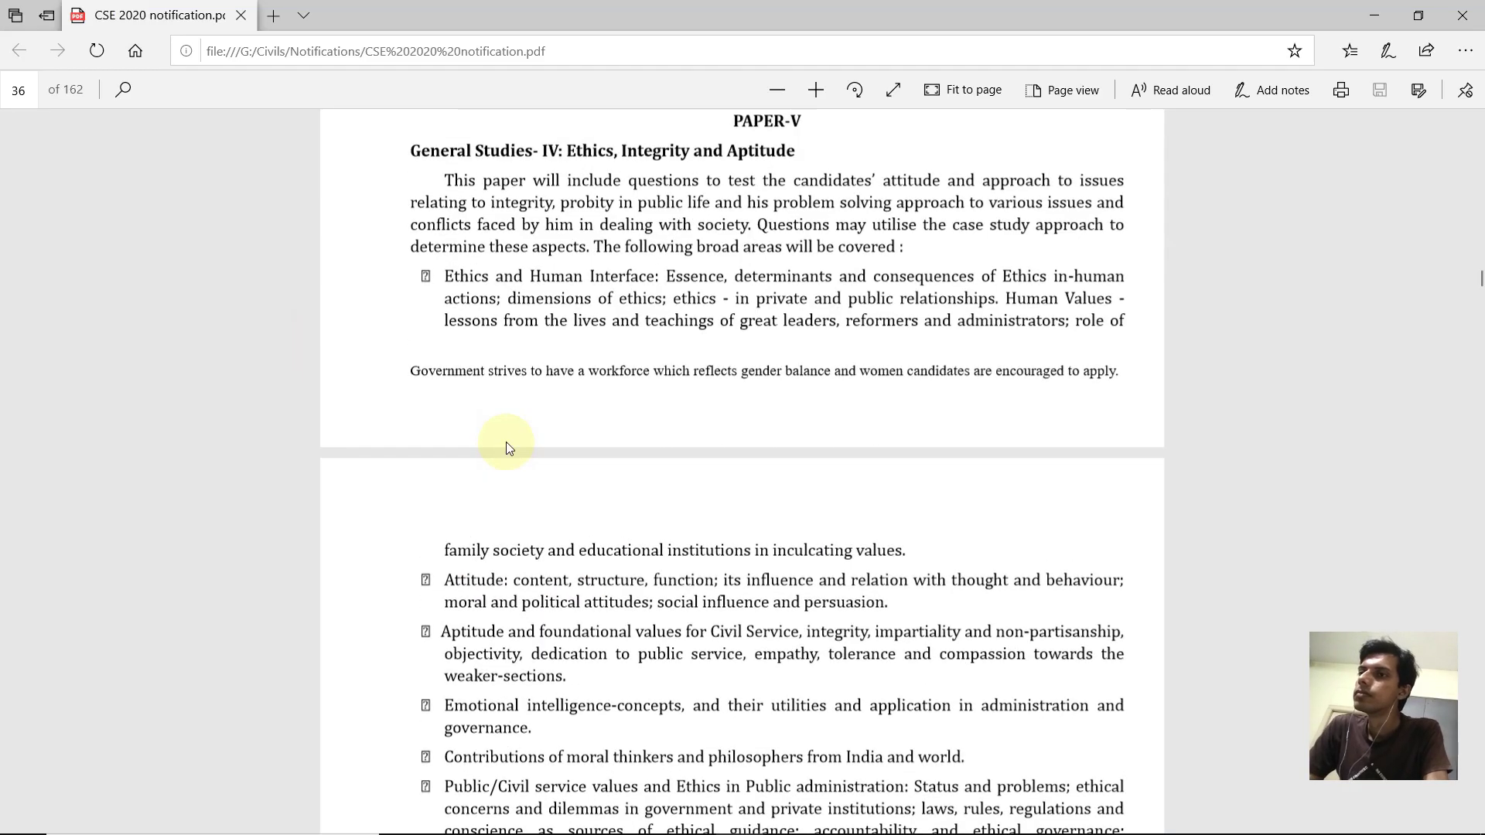
scroll(506, 449, "down", 3)
key("alt+Tab")
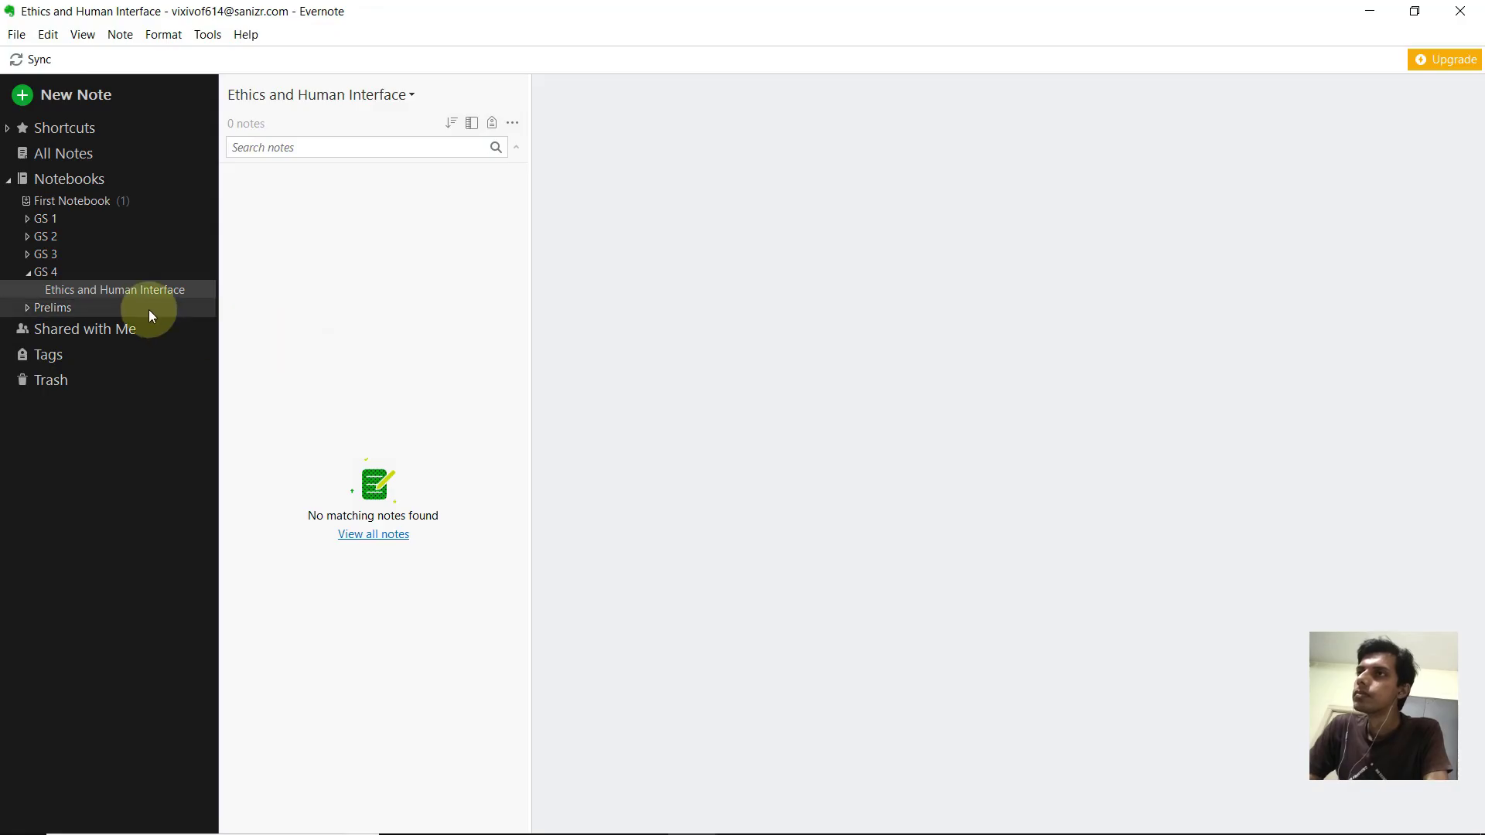
right_click(136, 288)
left_click(155, 294)
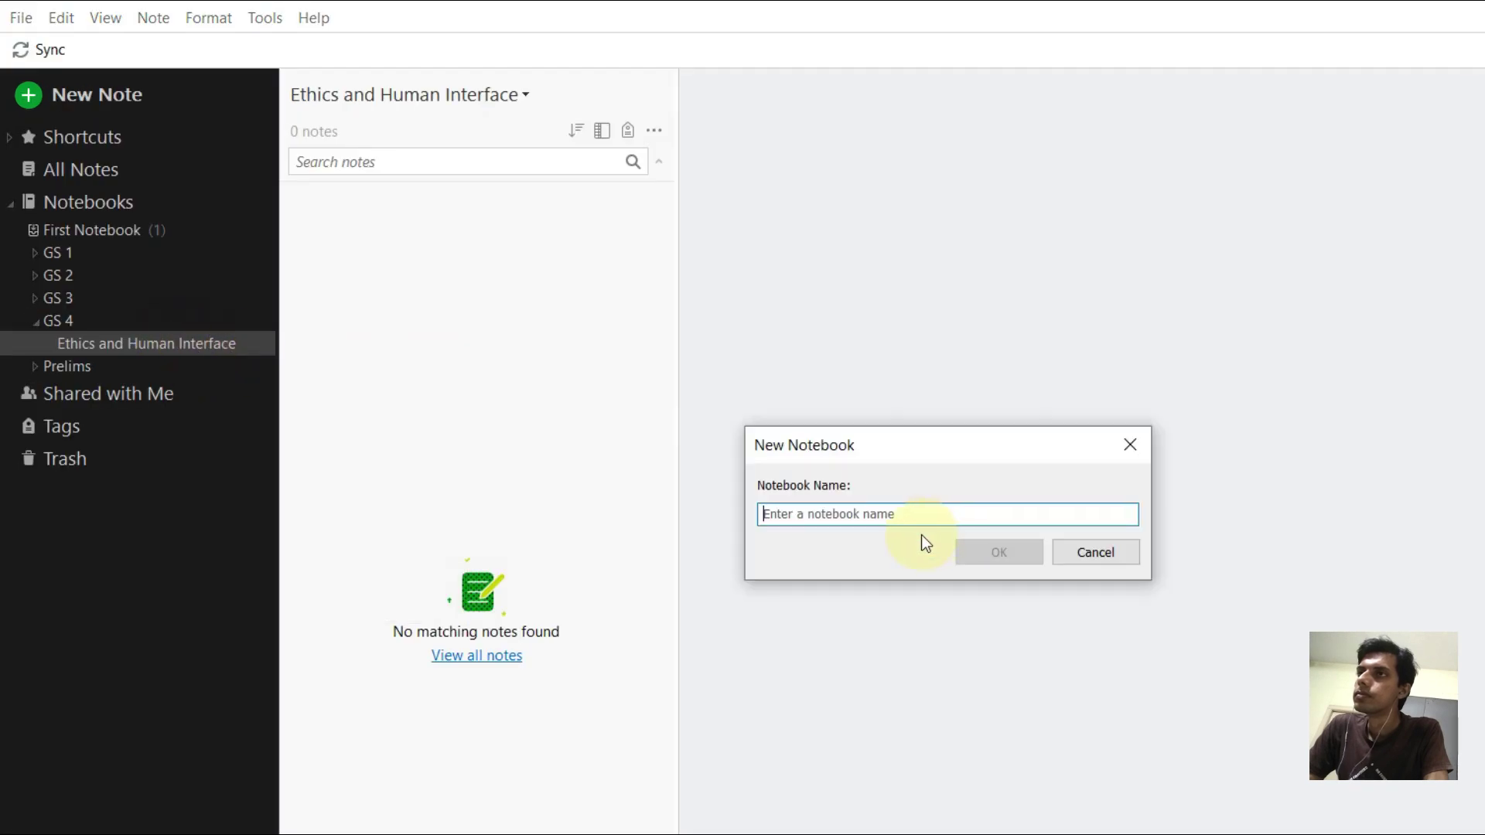
type("Ethic")
type("al Term")
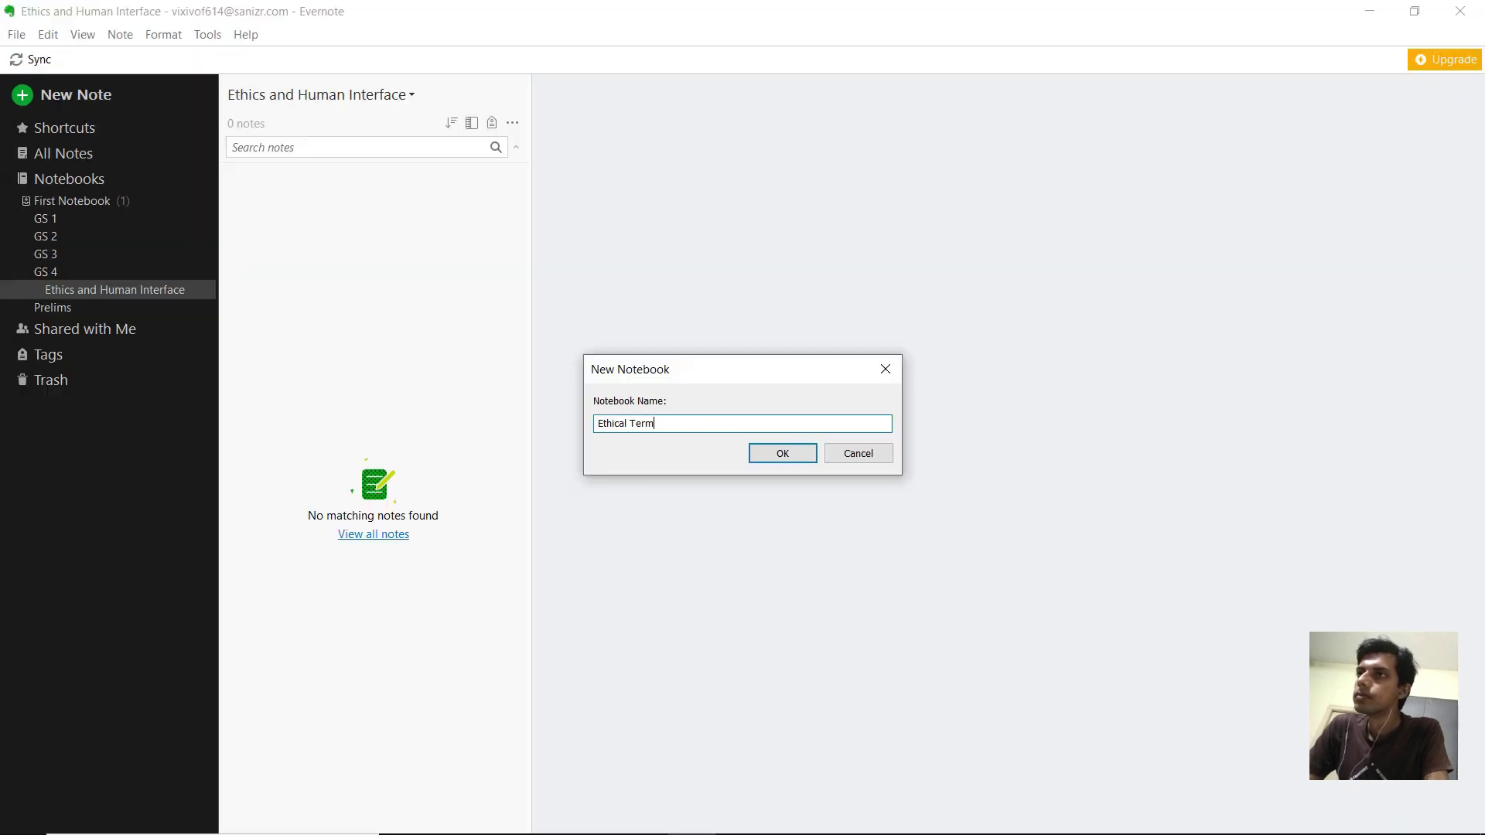
type("s")
key("Return")
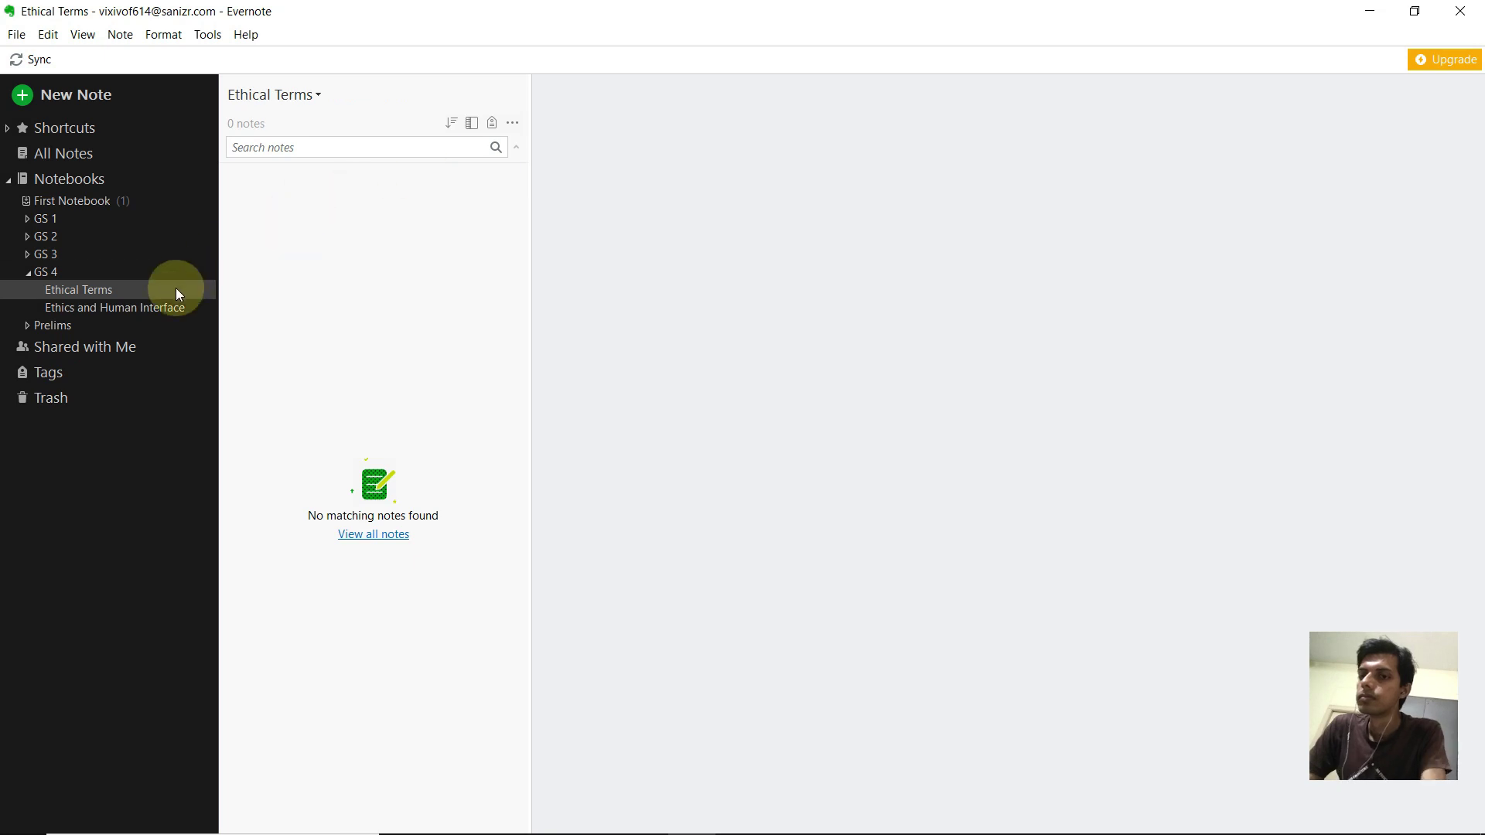
Add two notes to Ethical Terms, titled "Attitude" and "social influence and persuasion" as worded in the syllabus.
key("ctrl+n")
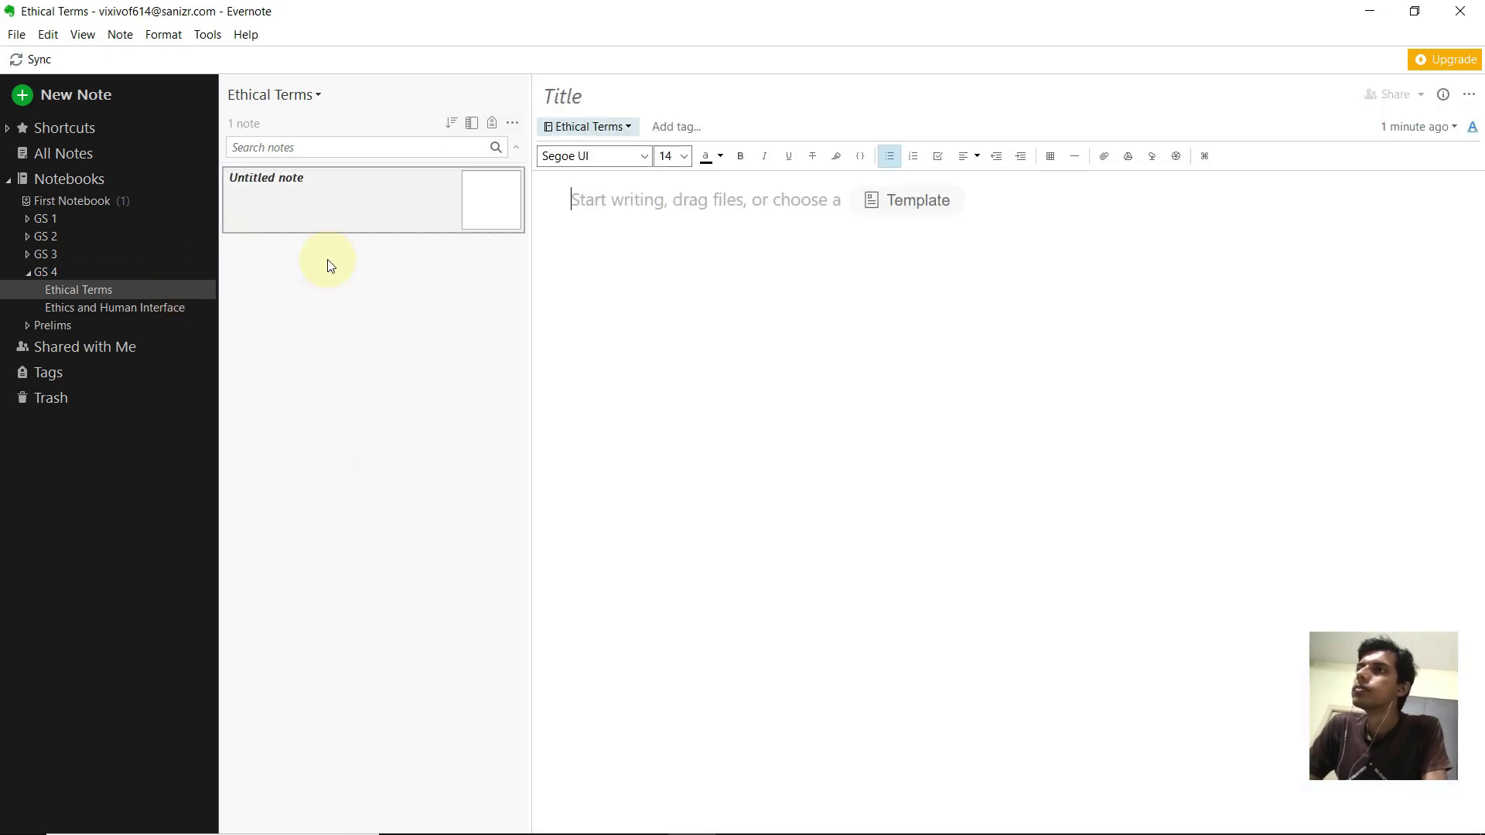
left_click(615, 102)
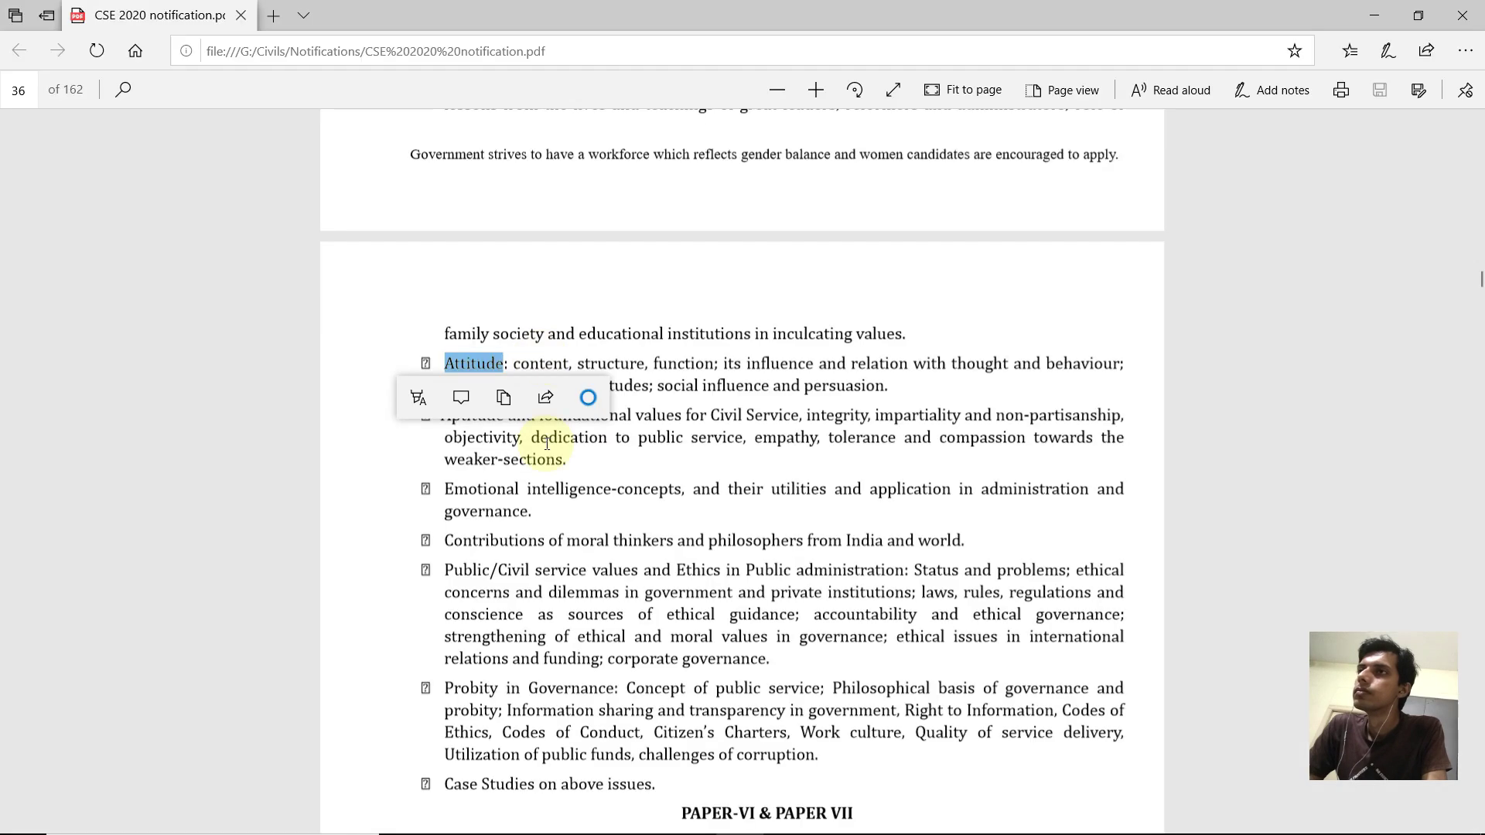
left_click(448, 384)
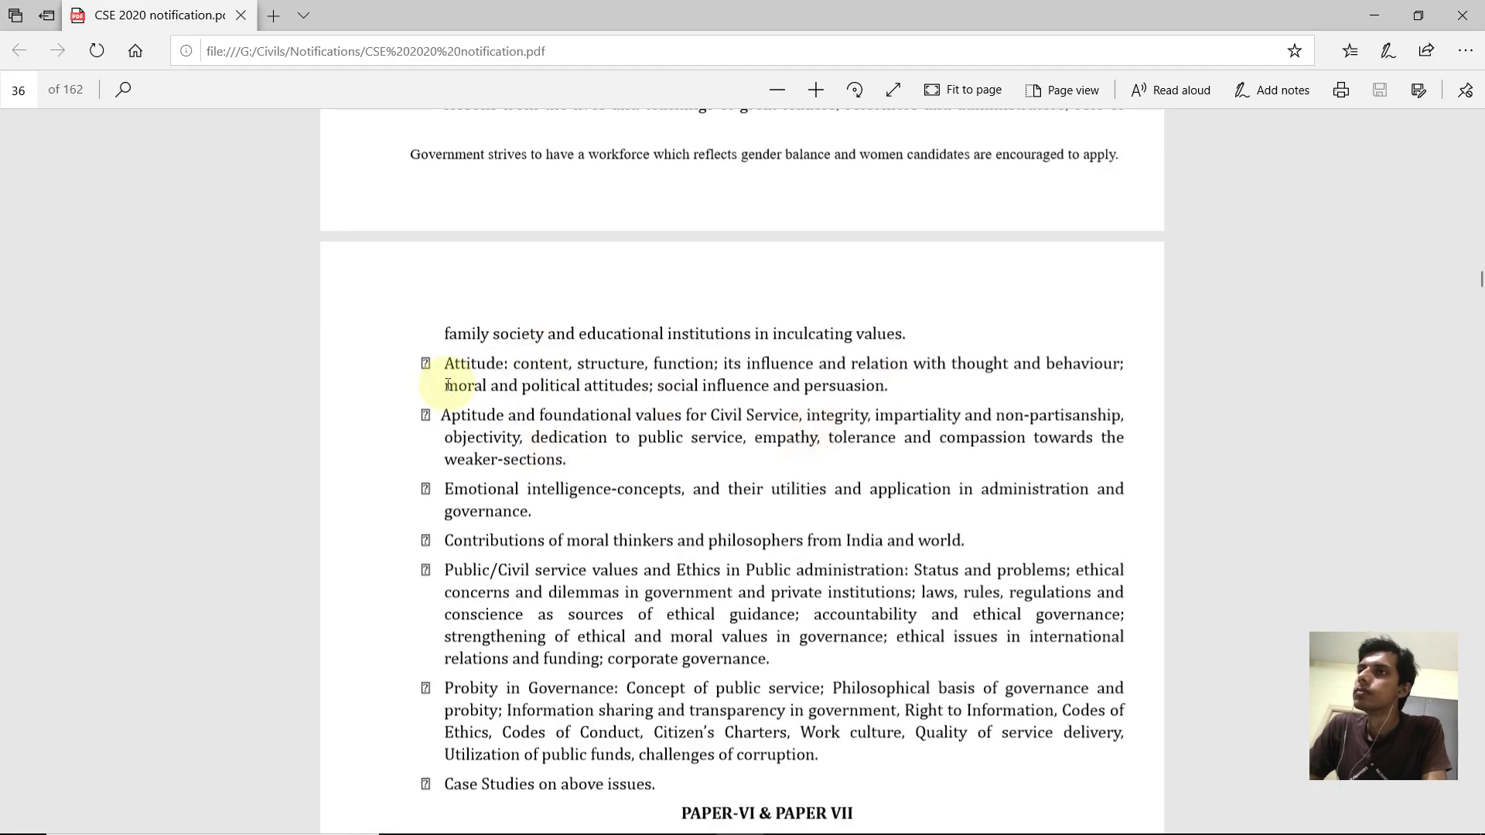
left_click_drag(657, 385, 775, 386)
left_click_drag(775, 386, 884, 387)
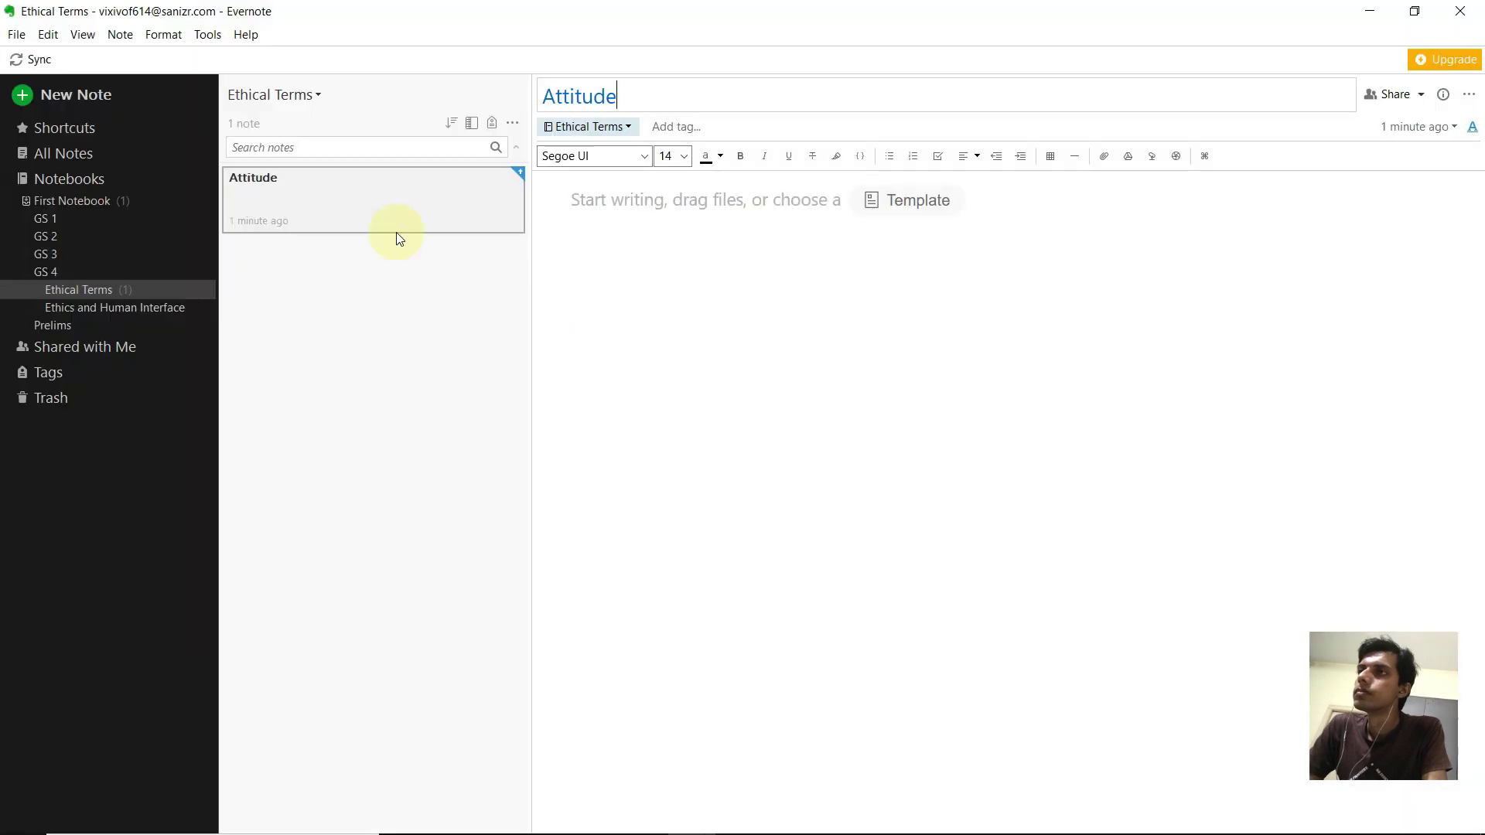
key("ctrl+n")
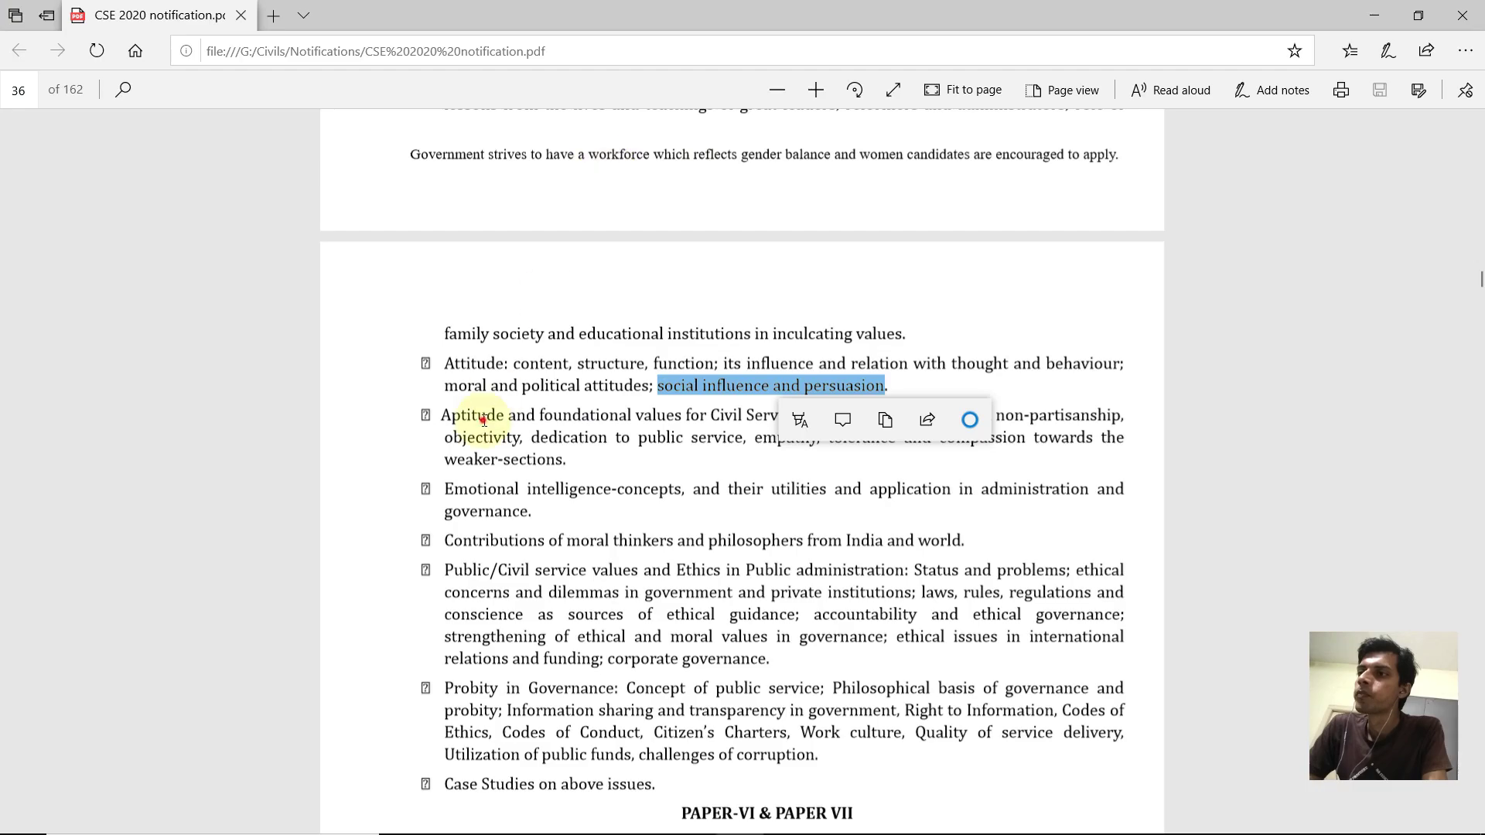
Add notes titled "Aptitude and foundational values for Civil Service" and "integrity, impartiality and non-partisanship" to Ethical Terms.
left_click_drag(441, 417, 816, 418)
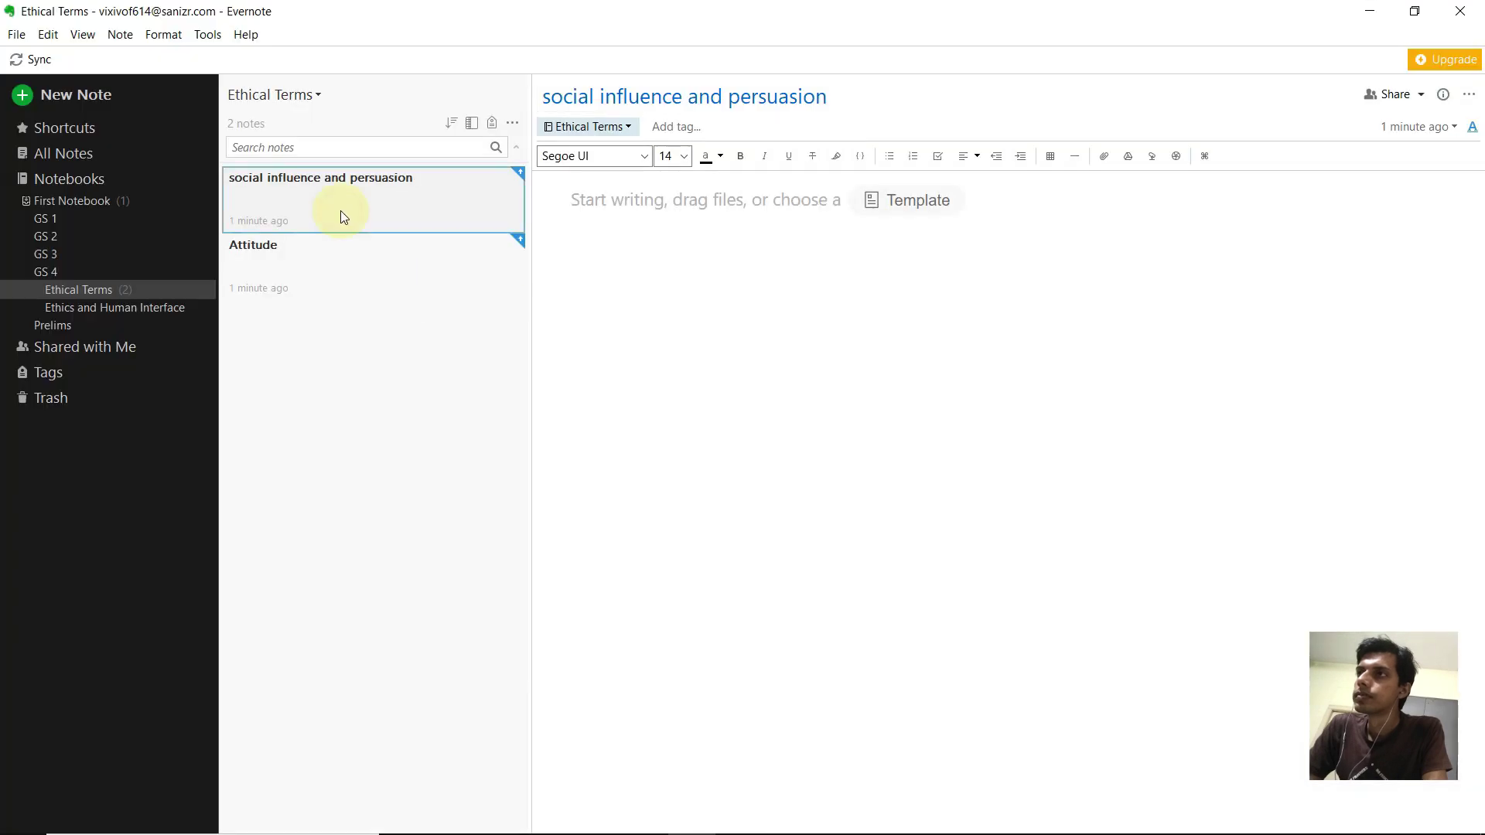
key("ctrl+n")
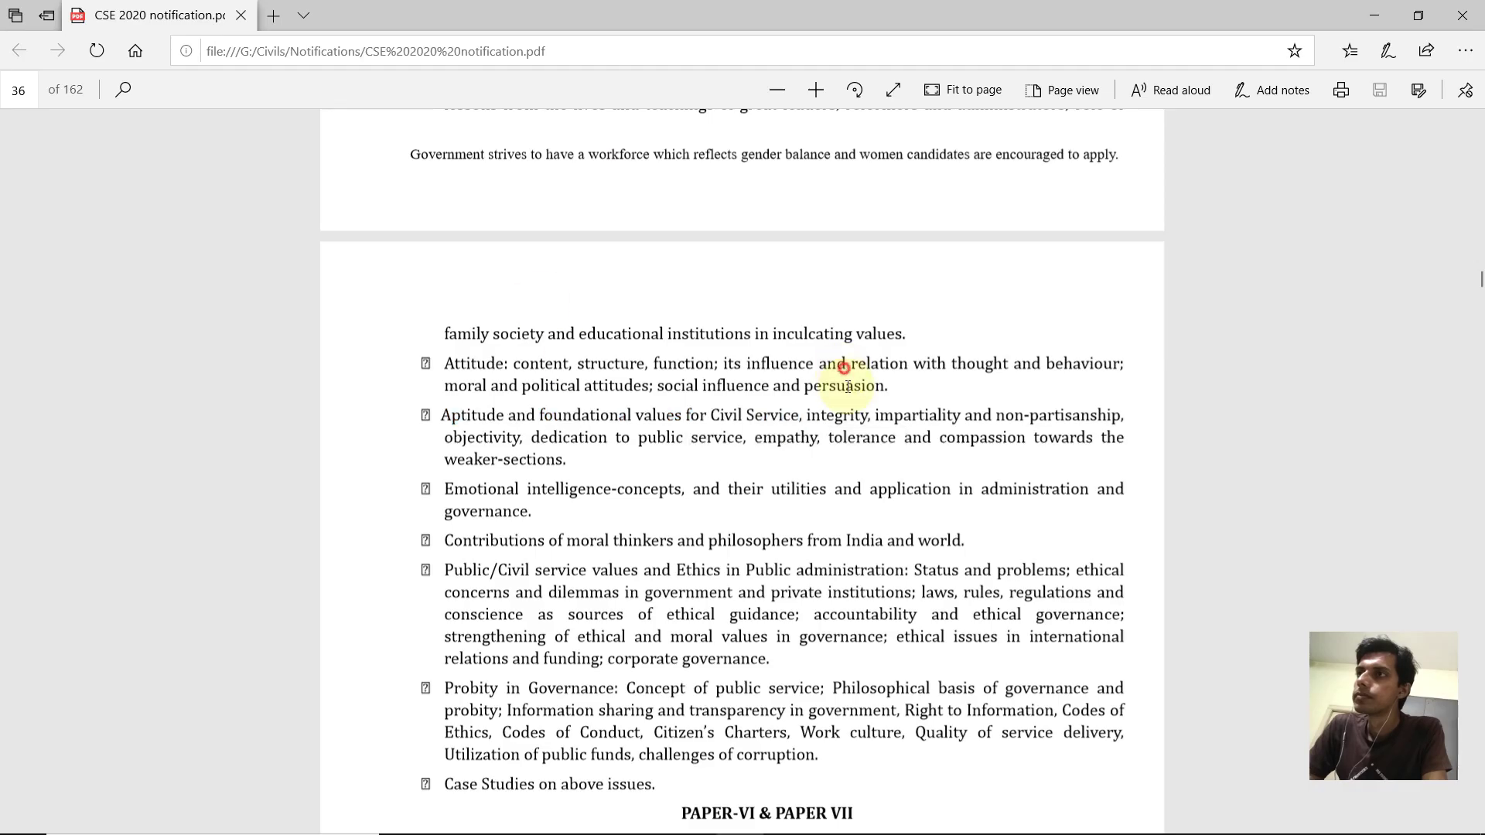
left_click_drag(804, 415, 1092, 409)
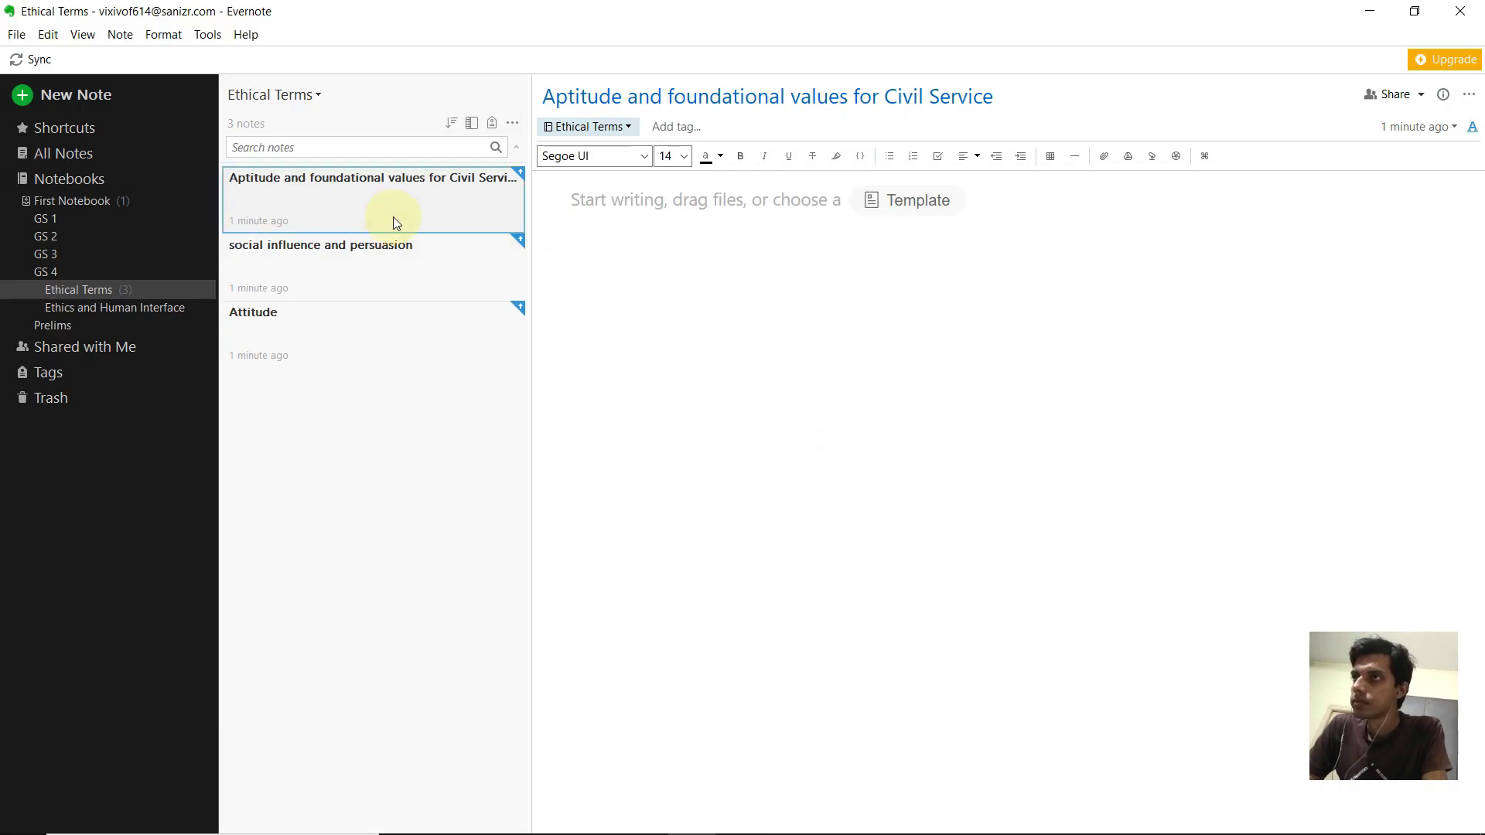
key("ctrl+n")
type("integrity, impartiality and non-partisanship")
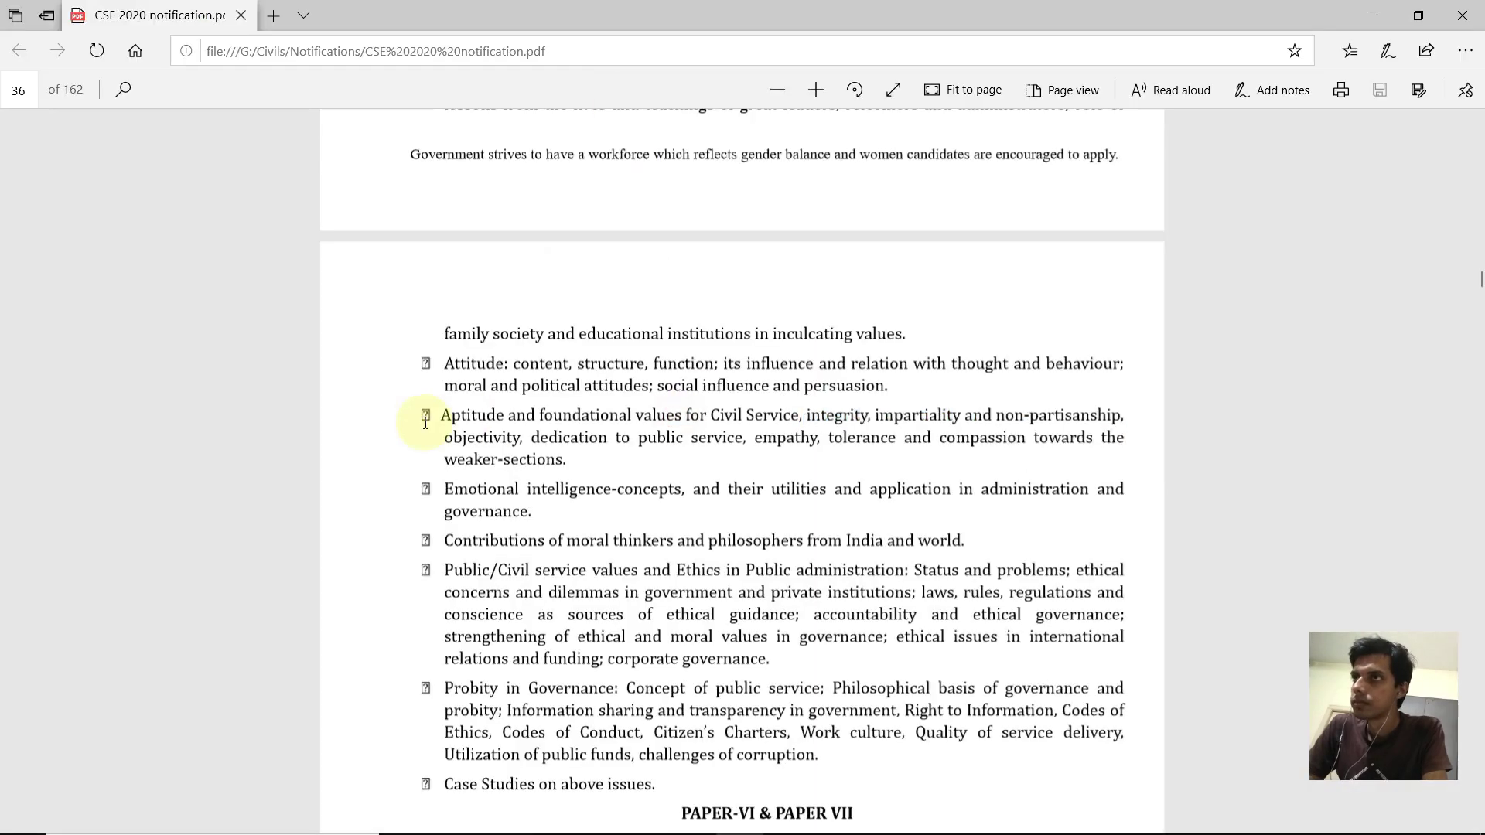
Add Ethical Terms notes for the syllabus values from "objectivity" through "compassion", plus one titled "Emotional intelligence".
left_click_drag(445, 438, 522, 440)
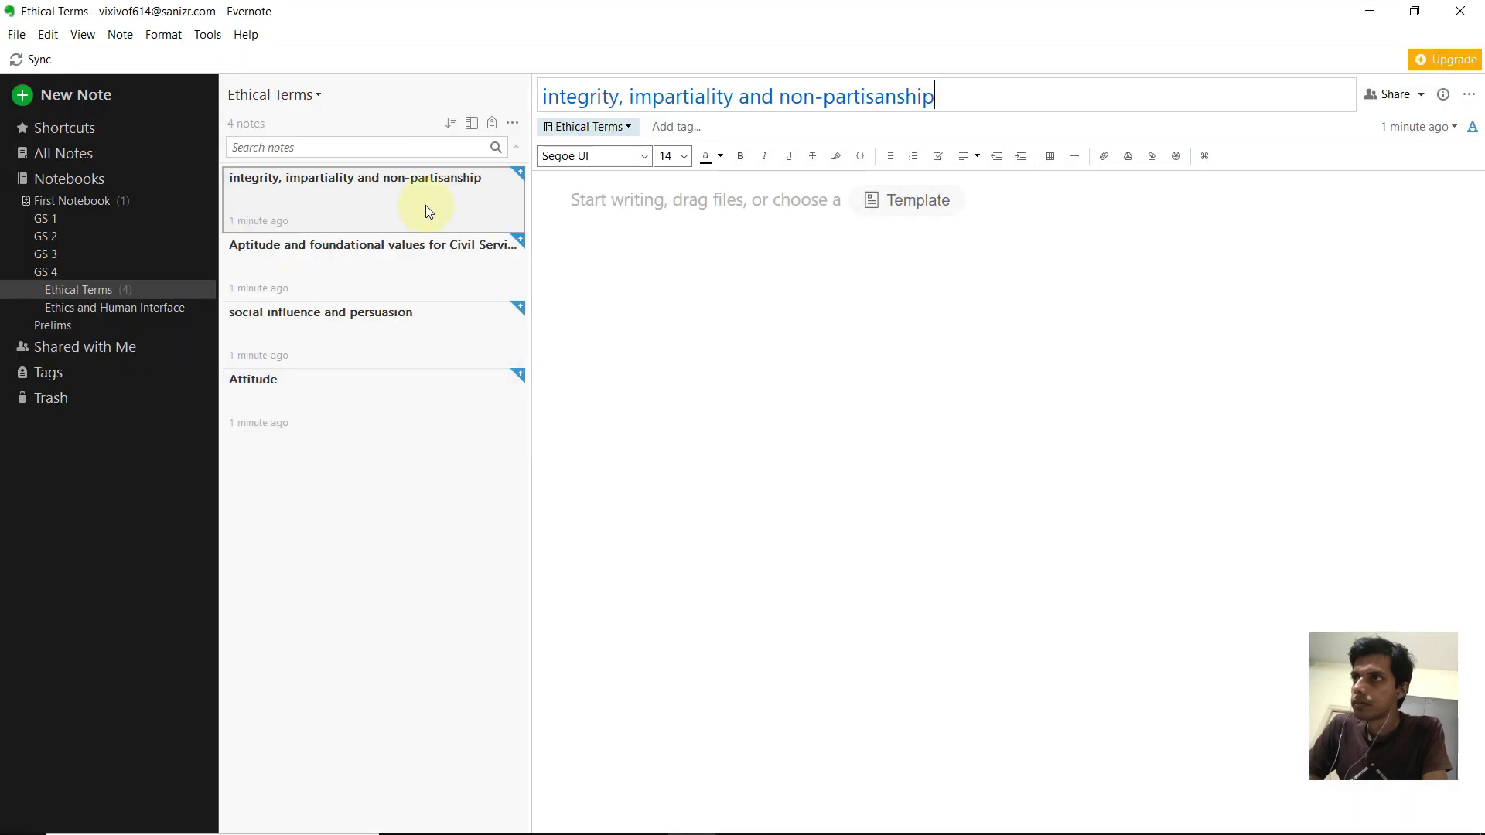
key("ctrl+n")
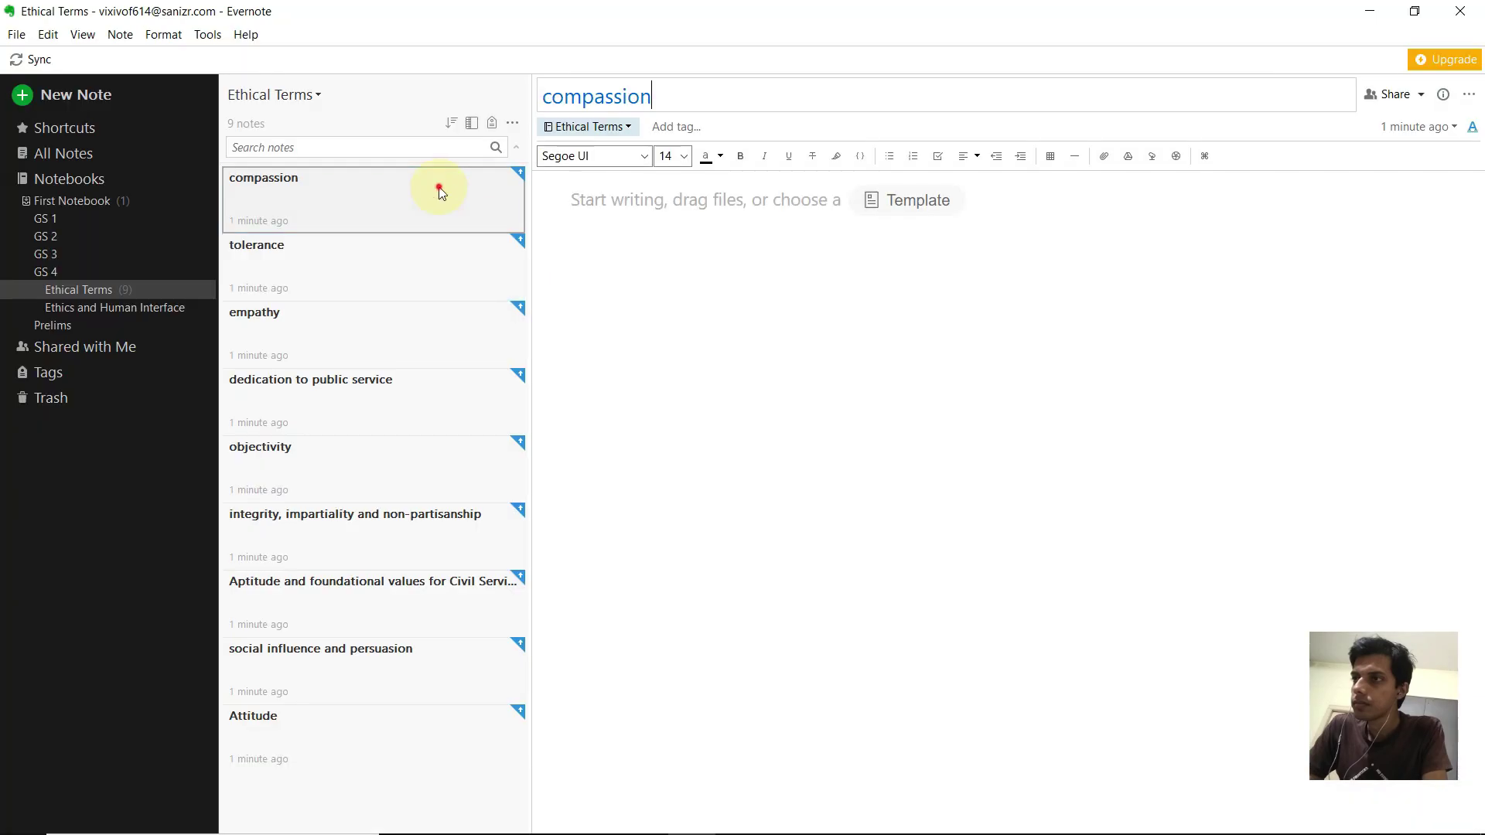
key("ctrl+n")
type("Emotional intelligence")
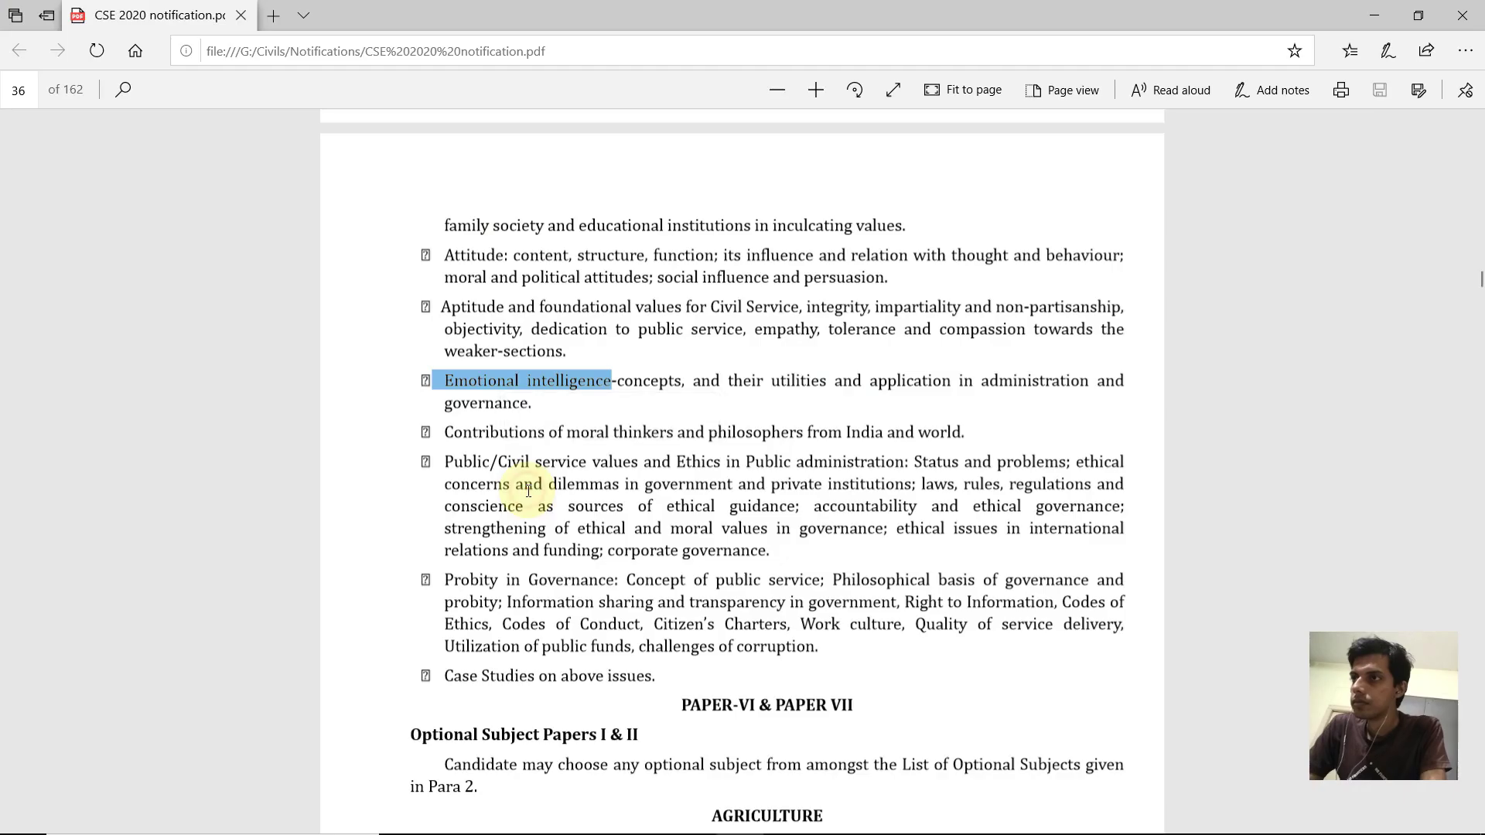
Copy "Contributions of moral thinkers and philosophers" from the syllabus and create a GS 4 notebook with that name.
left_click(531, 500)
left_click_drag(444, 432, 759, 430)
key("ctrl+c")
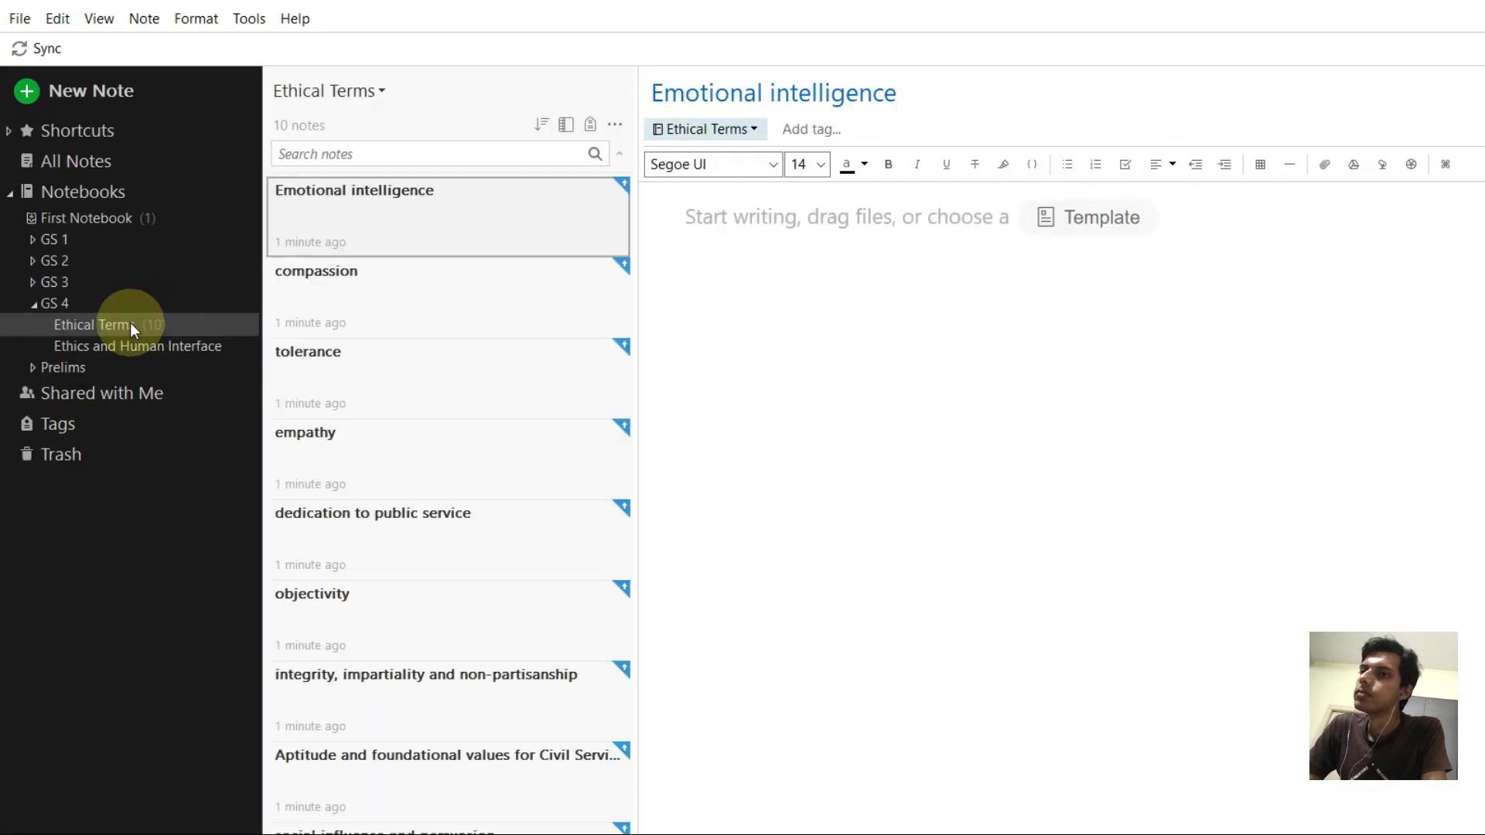
right_click(108, 289)
left_click(157, 337)
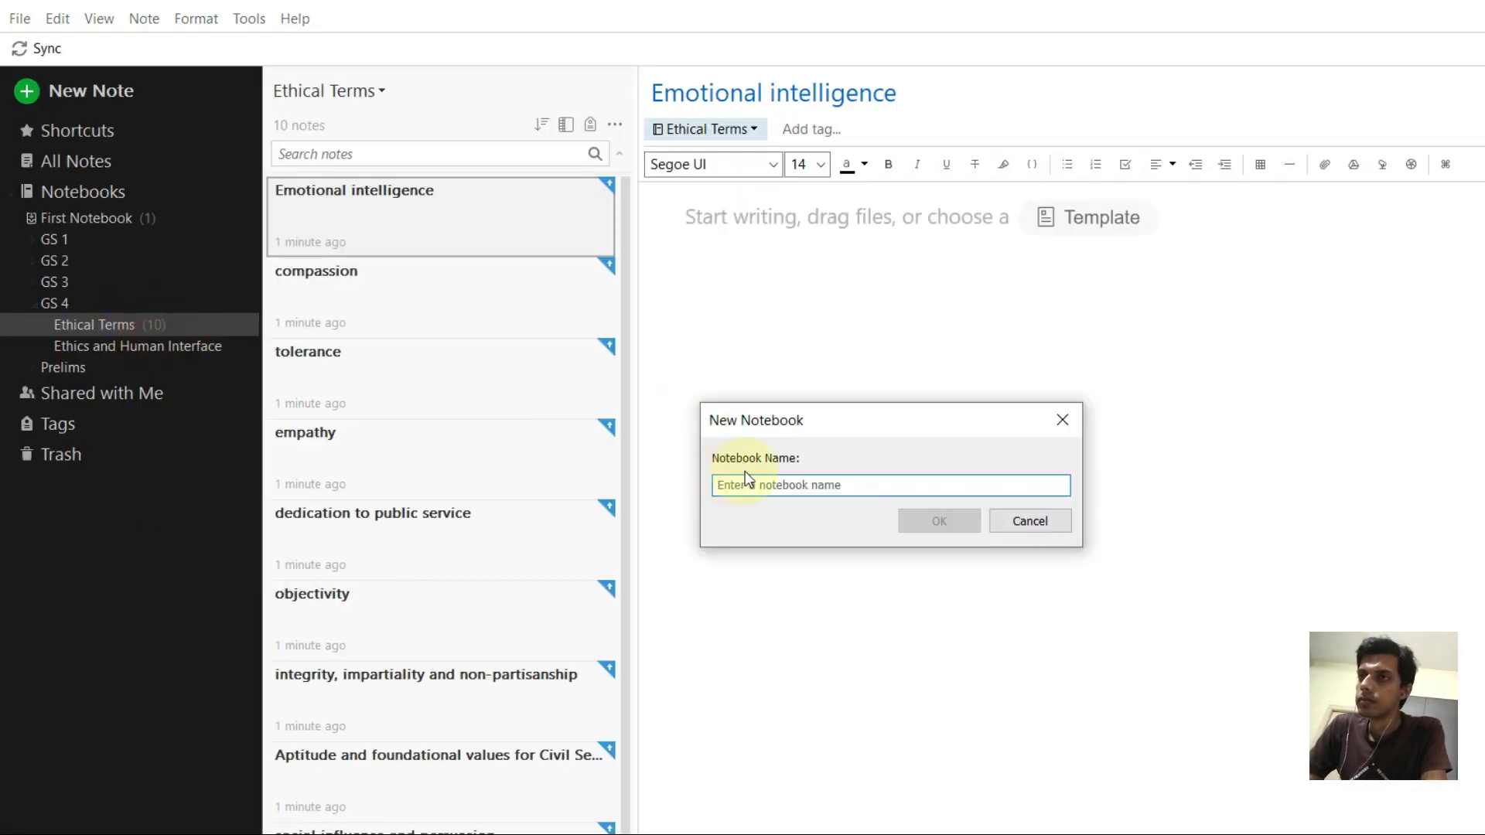
key("ctrl+v")
left_click(939, 522)
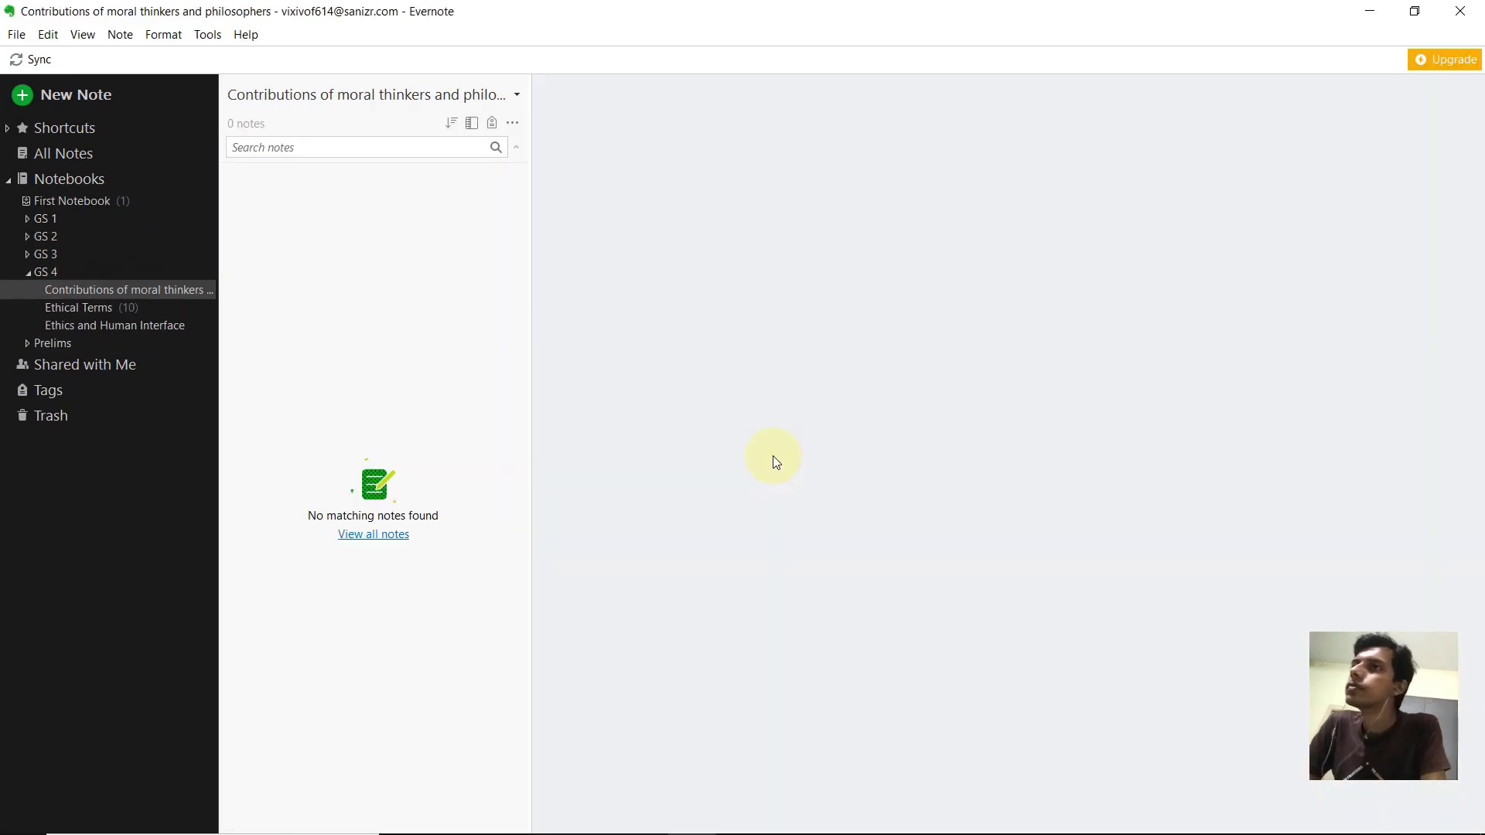
Create GS 4 notebooks for the remaining syllabus topics, such as Citizen's Charters and Work culture, plus one named "Case Studies".
key("alt+Tab")
scroll(485, 528, "down", 3)
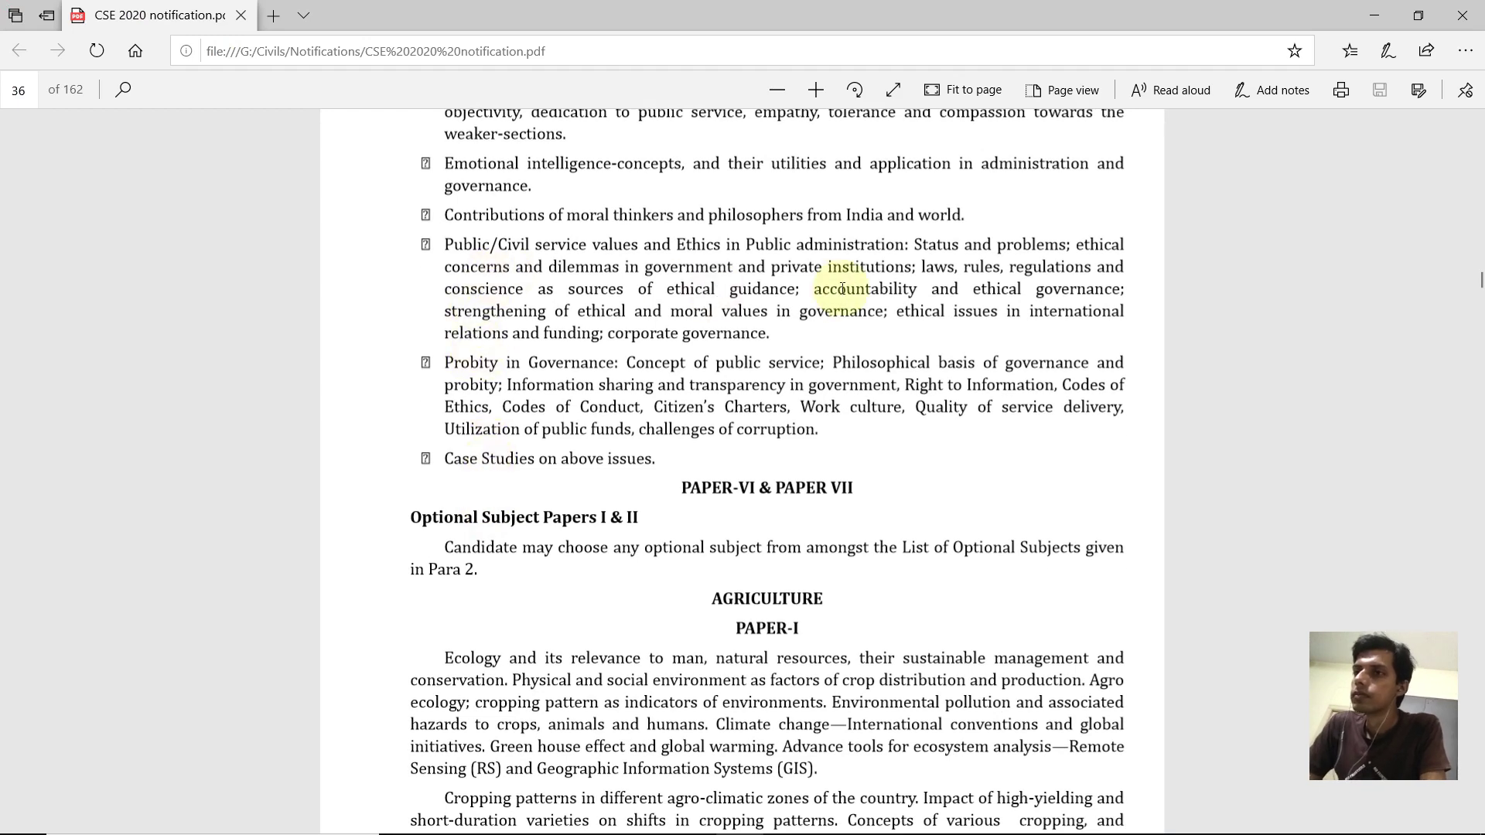
key("alt+Tab")
right_click(51, 346)
left_click(79, 353)
type("Case Studies")
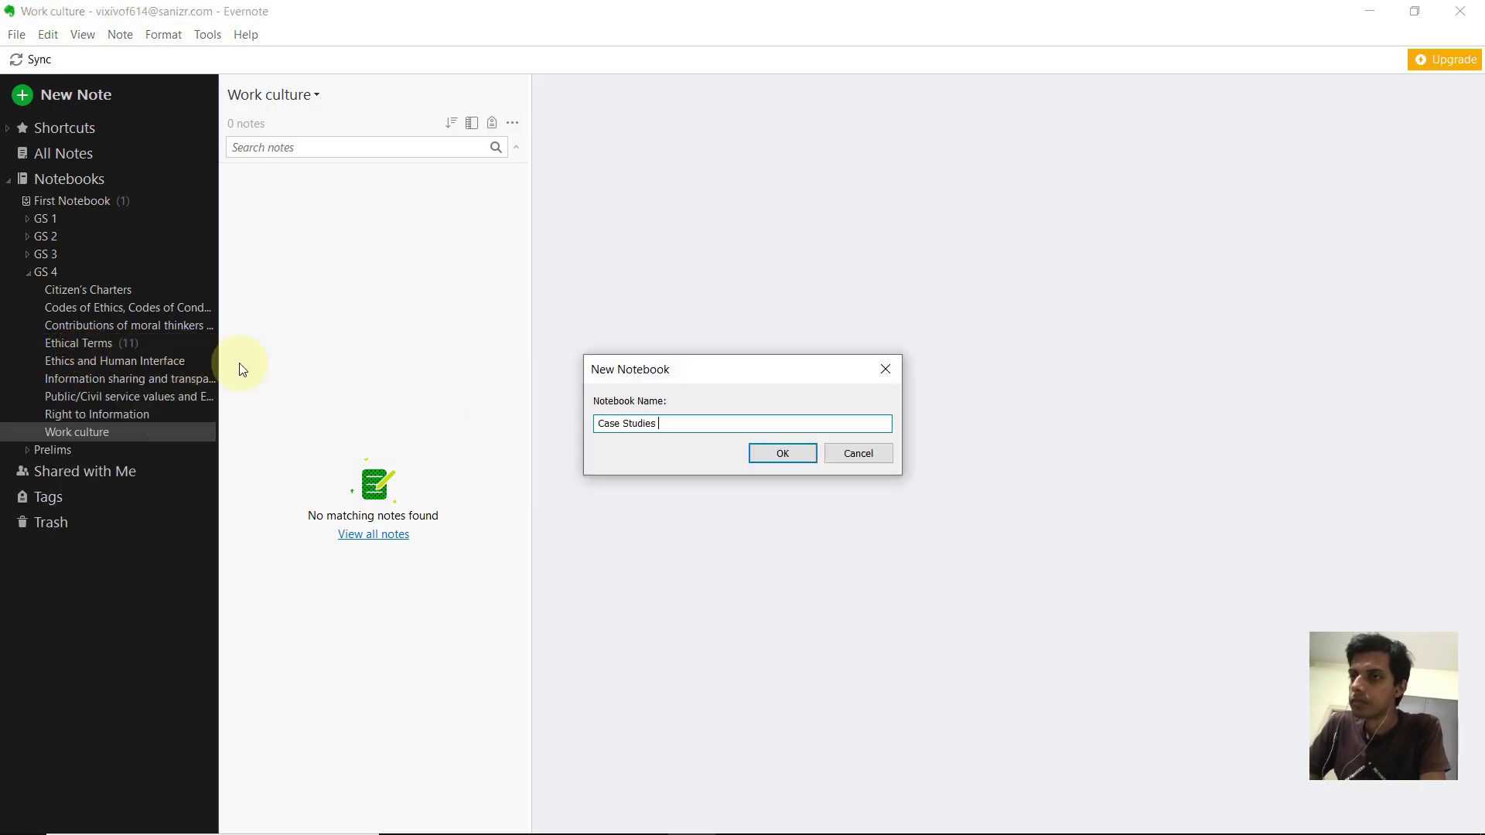
left_click(763, 456)
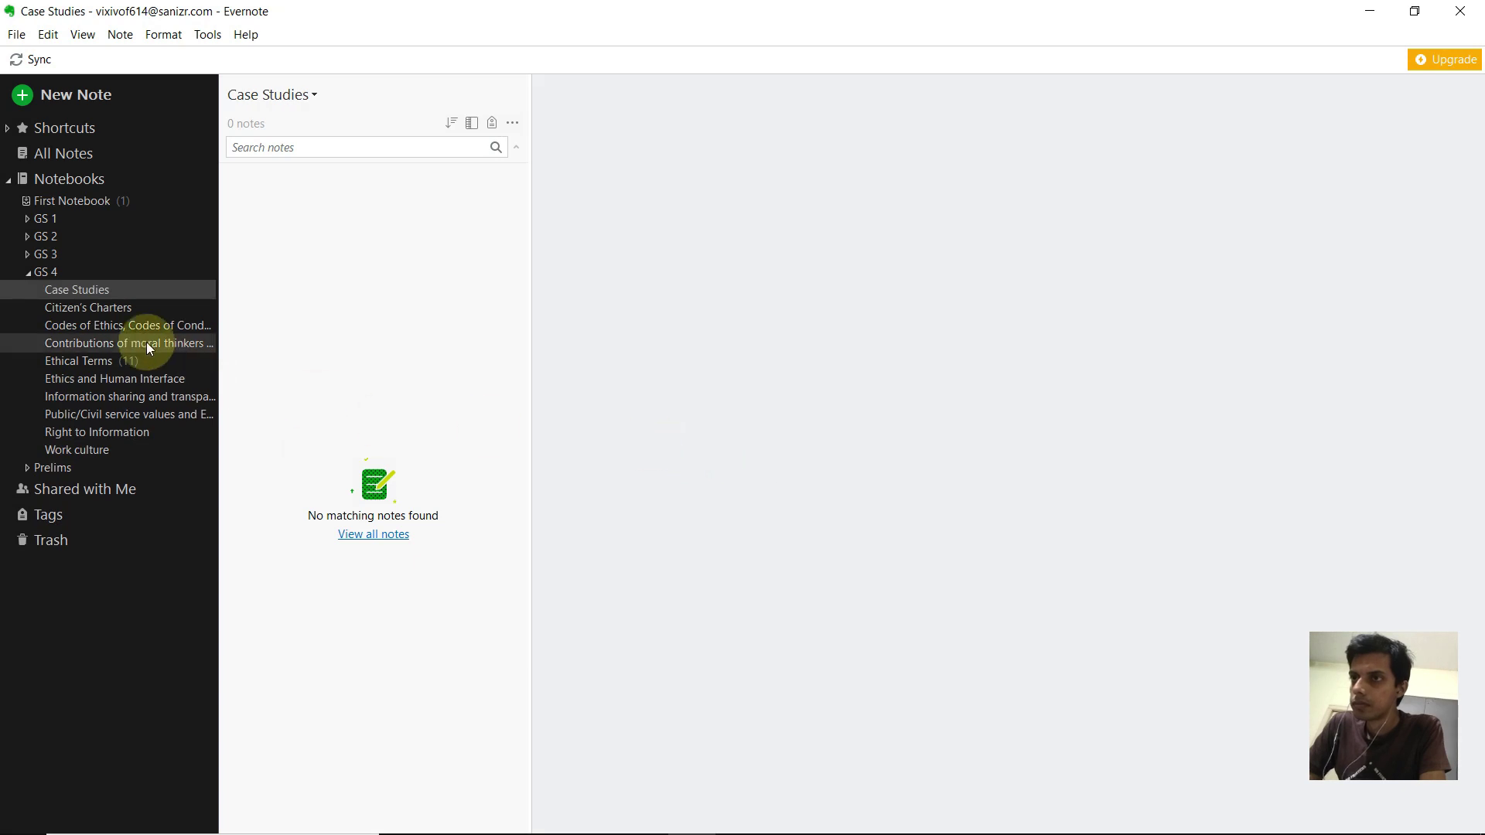
Look over the full notebook list with the GS 1 stack expanded, and open the Indian Society notebook.
left_click(70, 179)
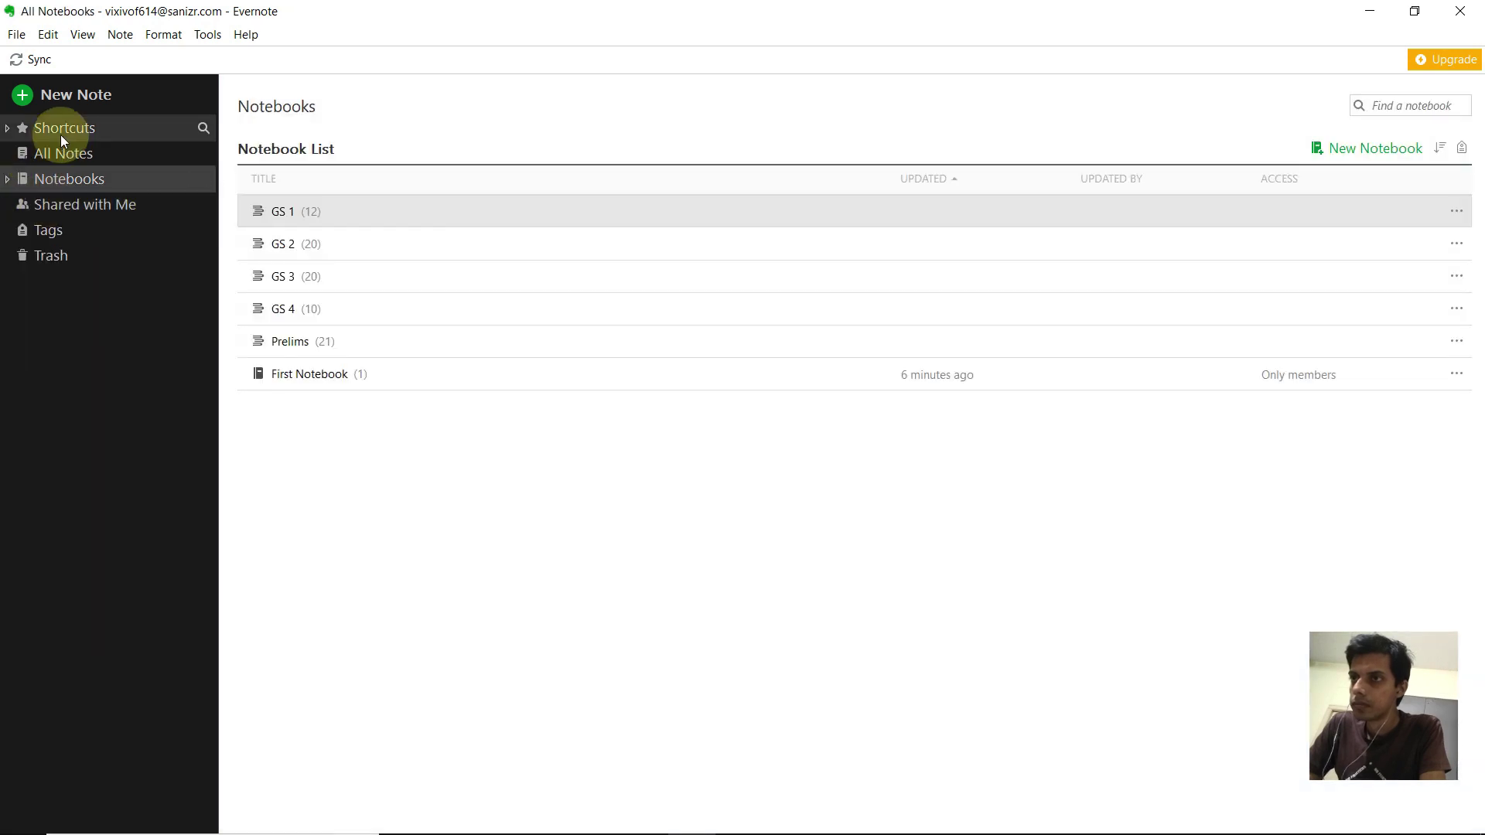
left_click(8, 178)
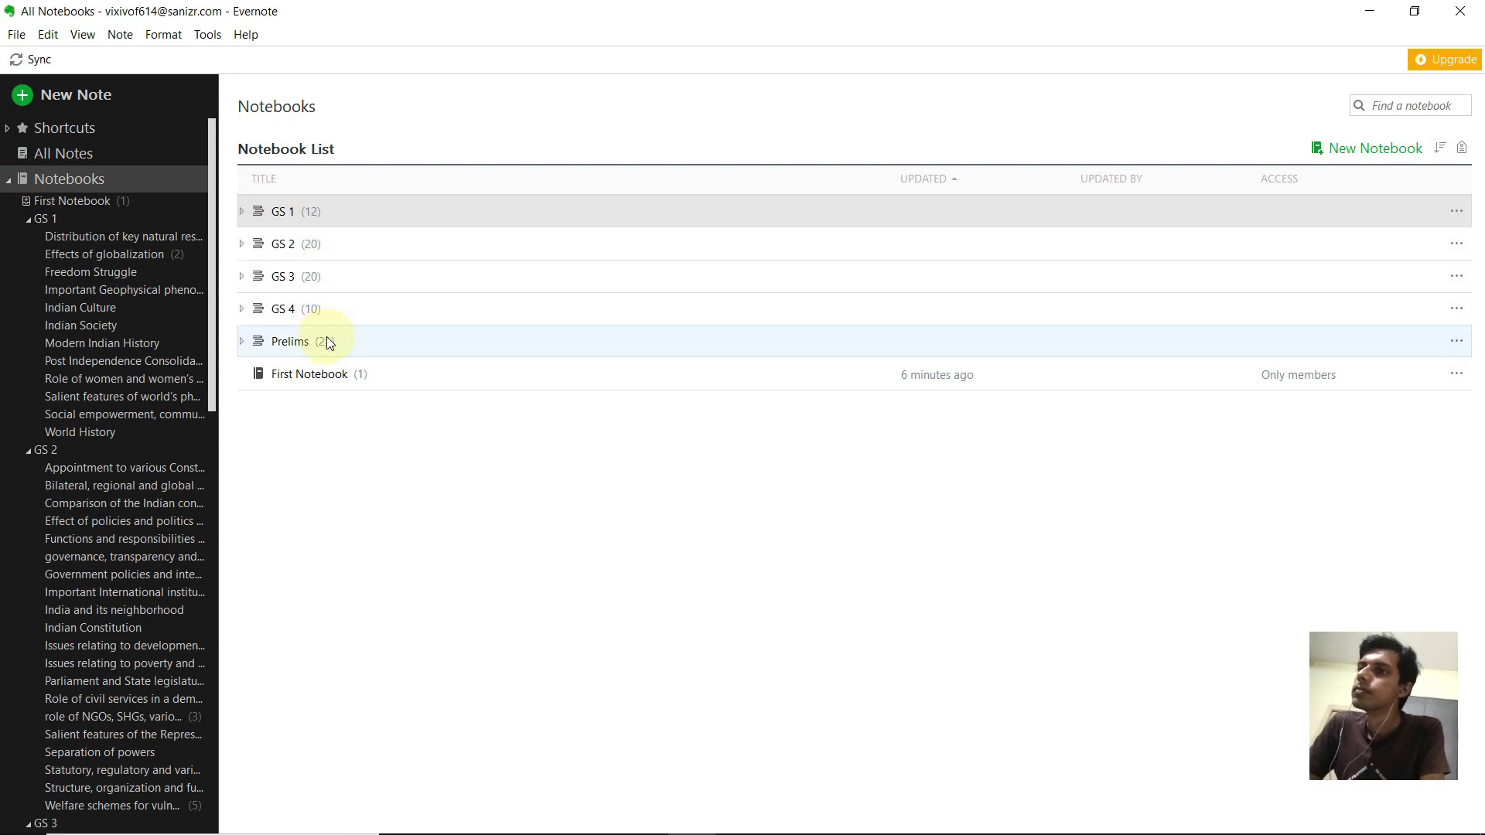
left_click(243, 212)
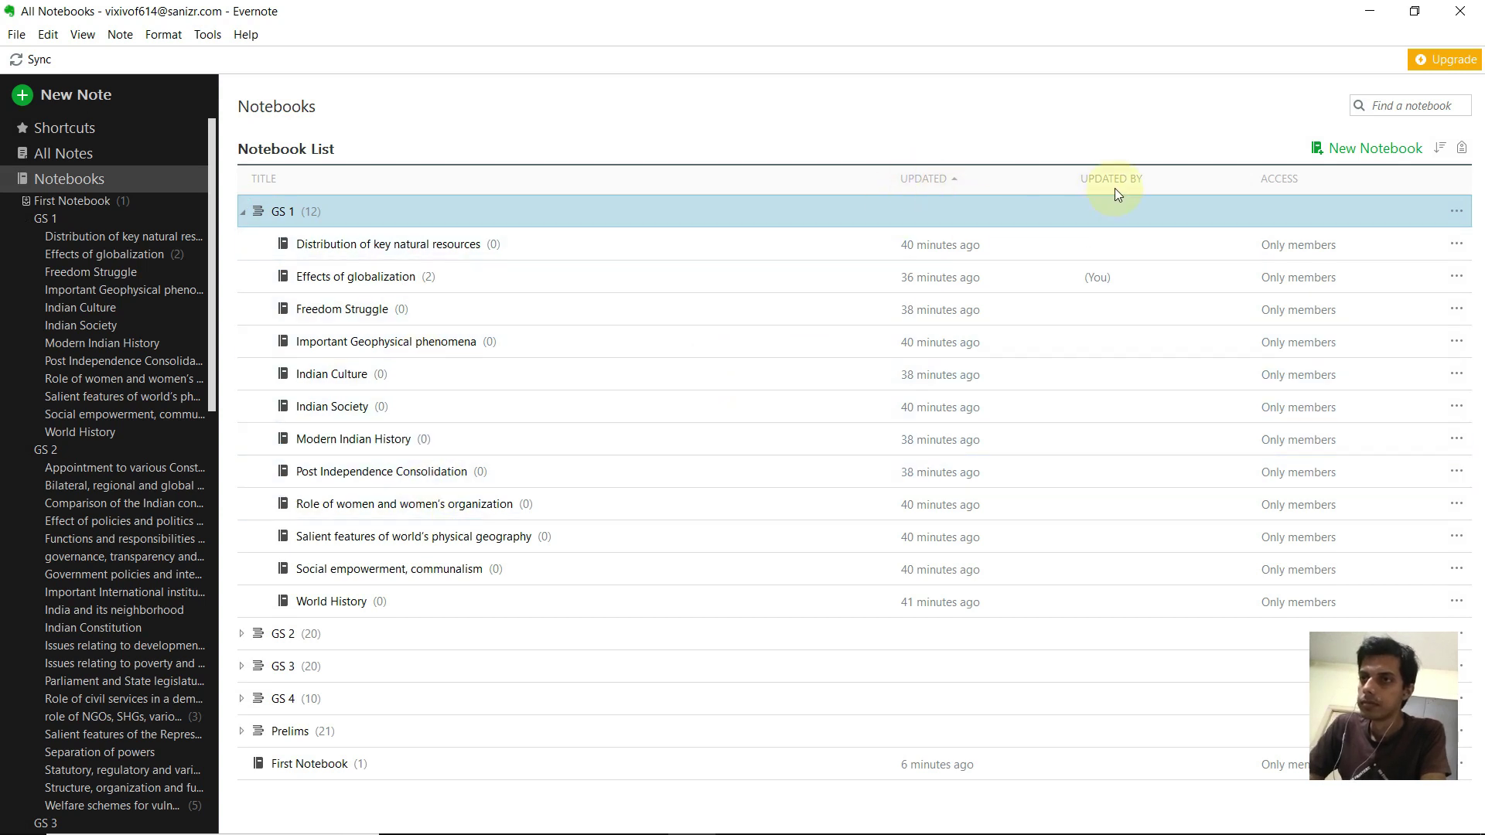
left_click(387, 400)
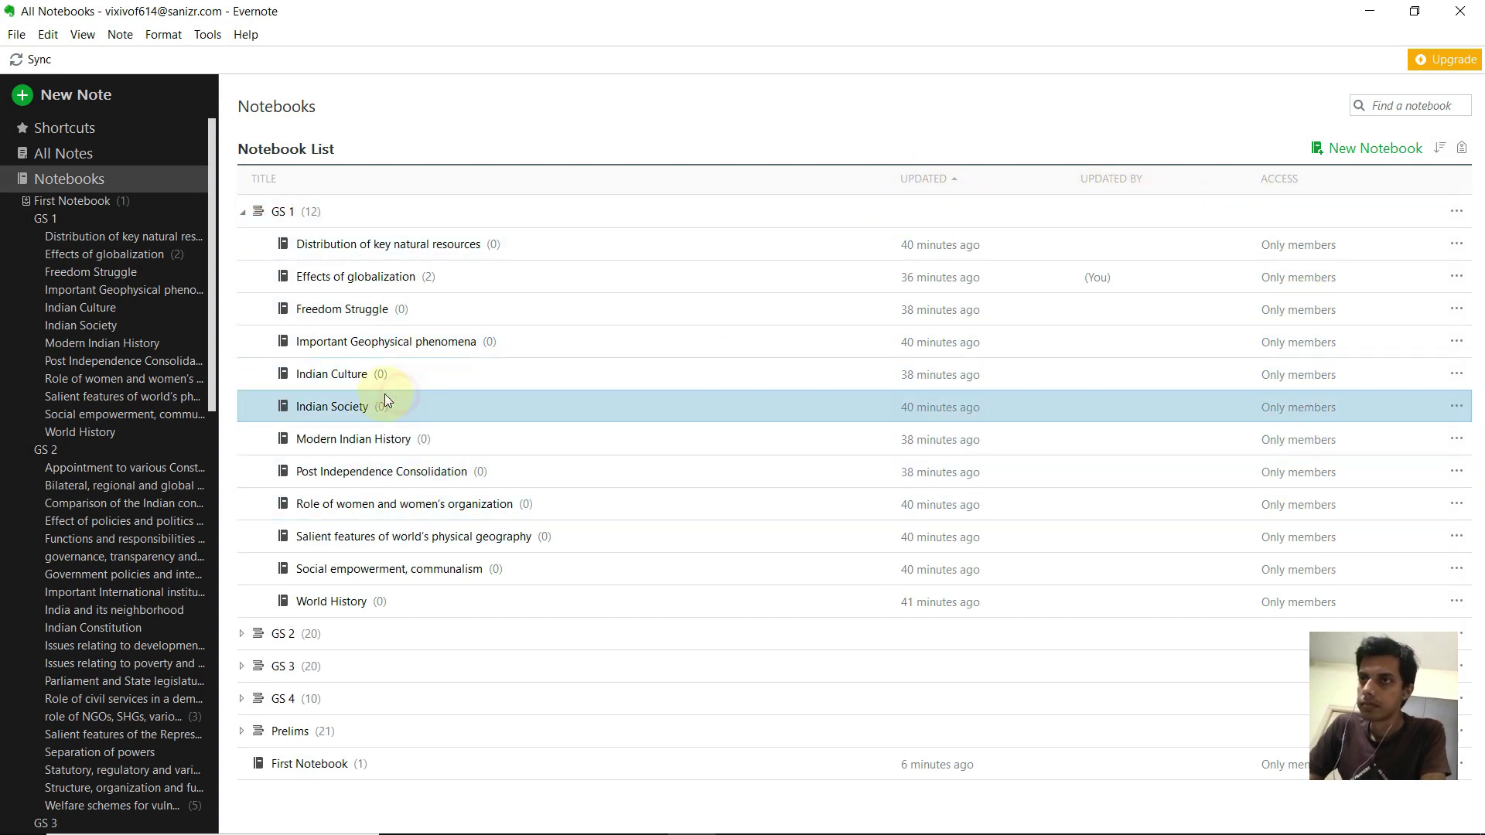
double_click(327, 419)
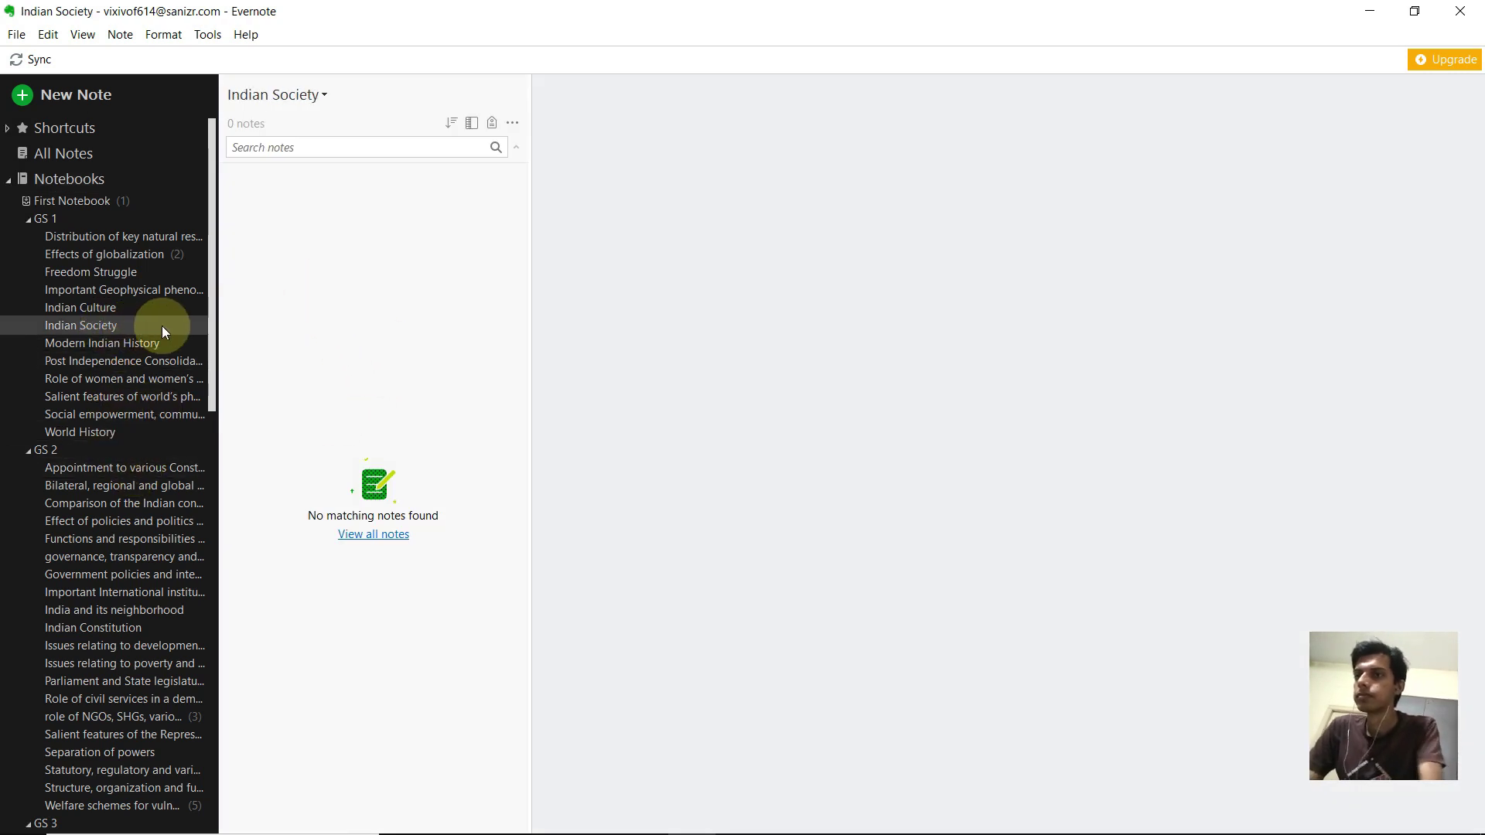
Look through the notebooks in all stacks from GS 1 to Prelims and open Important Geophysical phenomena in GS 1.
scroll(100, 283, "down", 3)
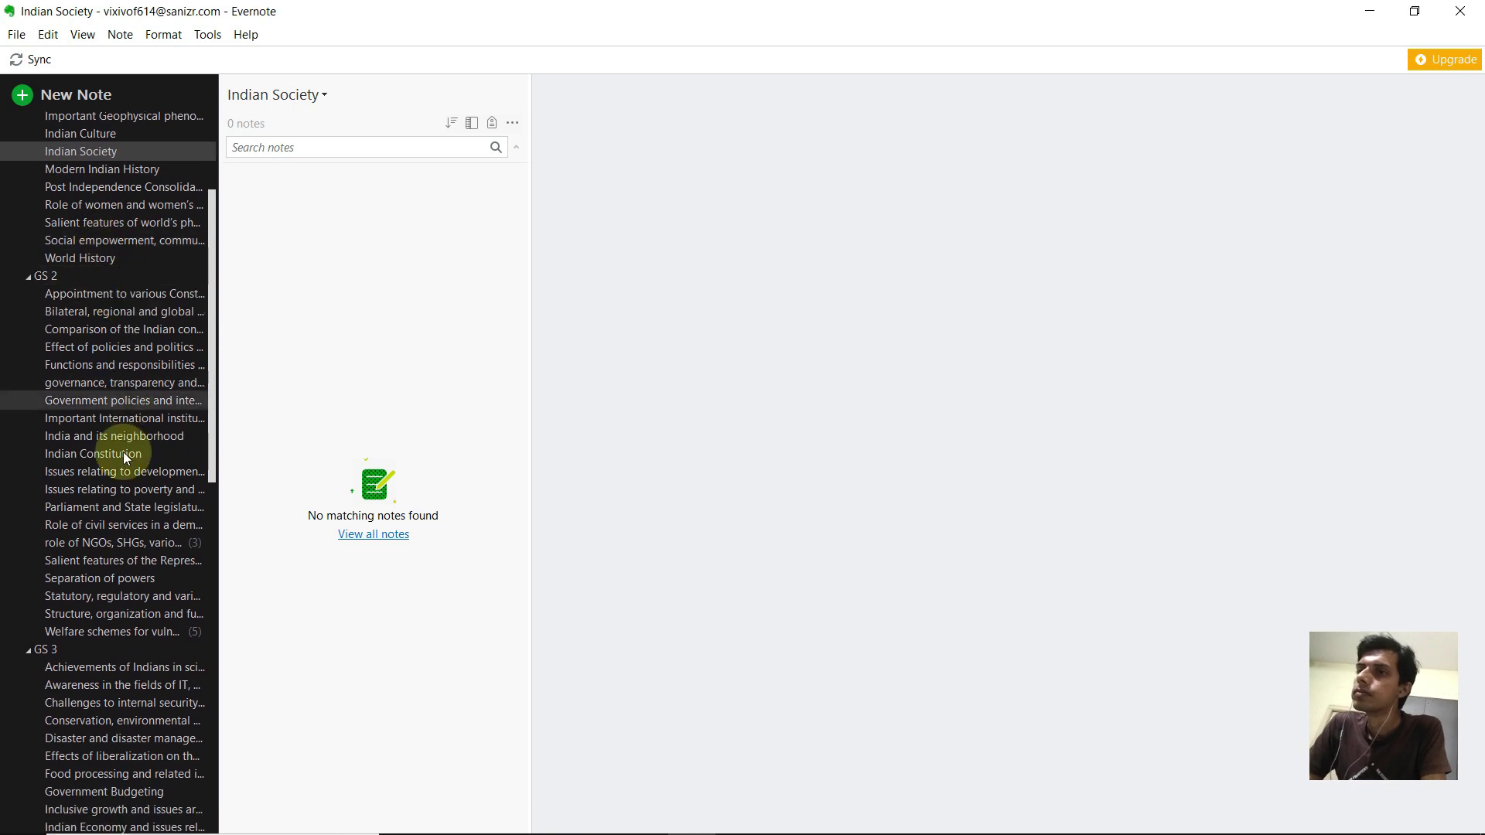
scroll(123, 456, "down", 14)
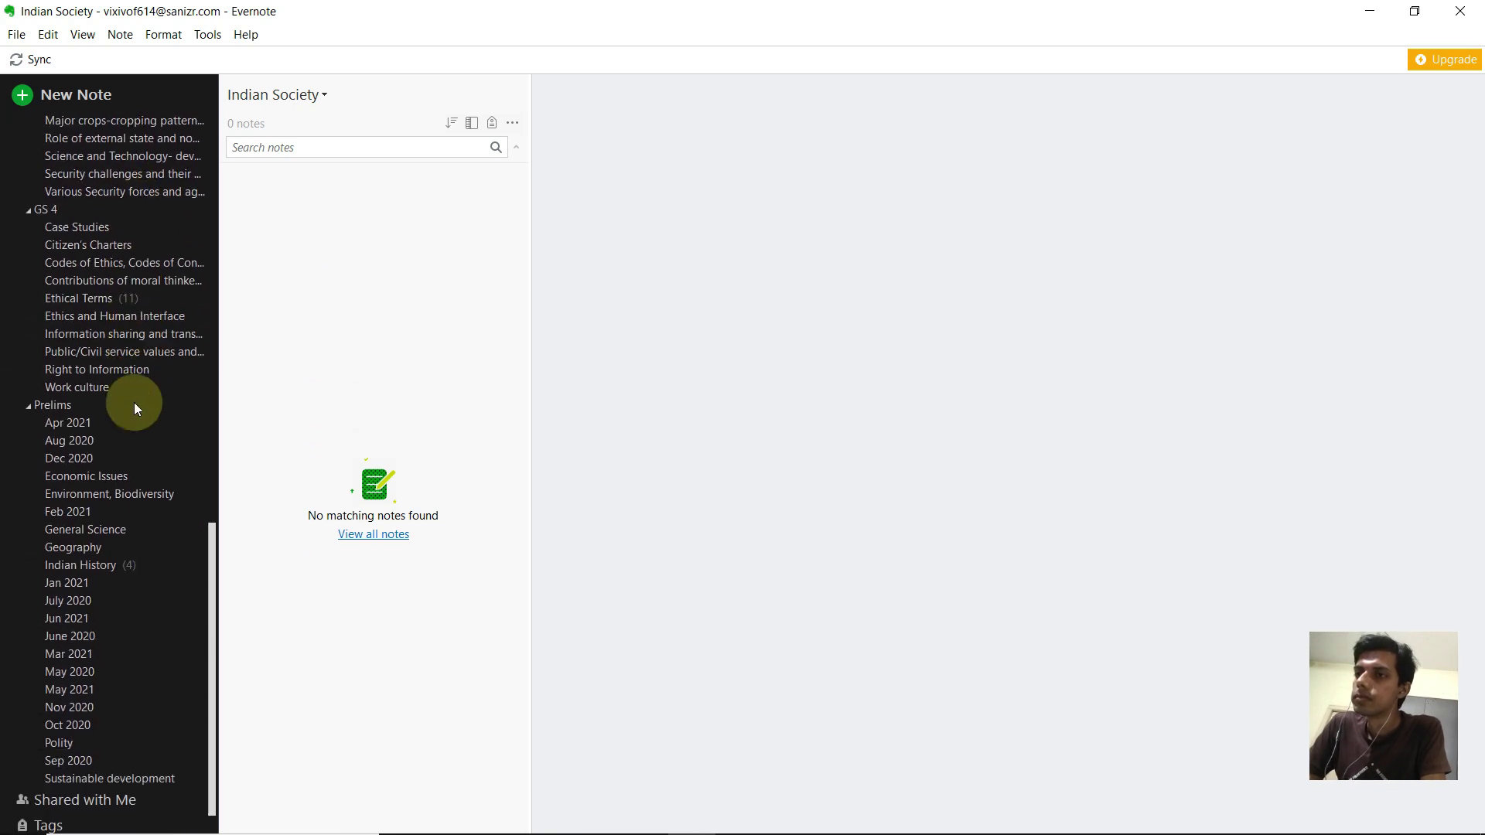
scroll(133, 403, "down", 1)
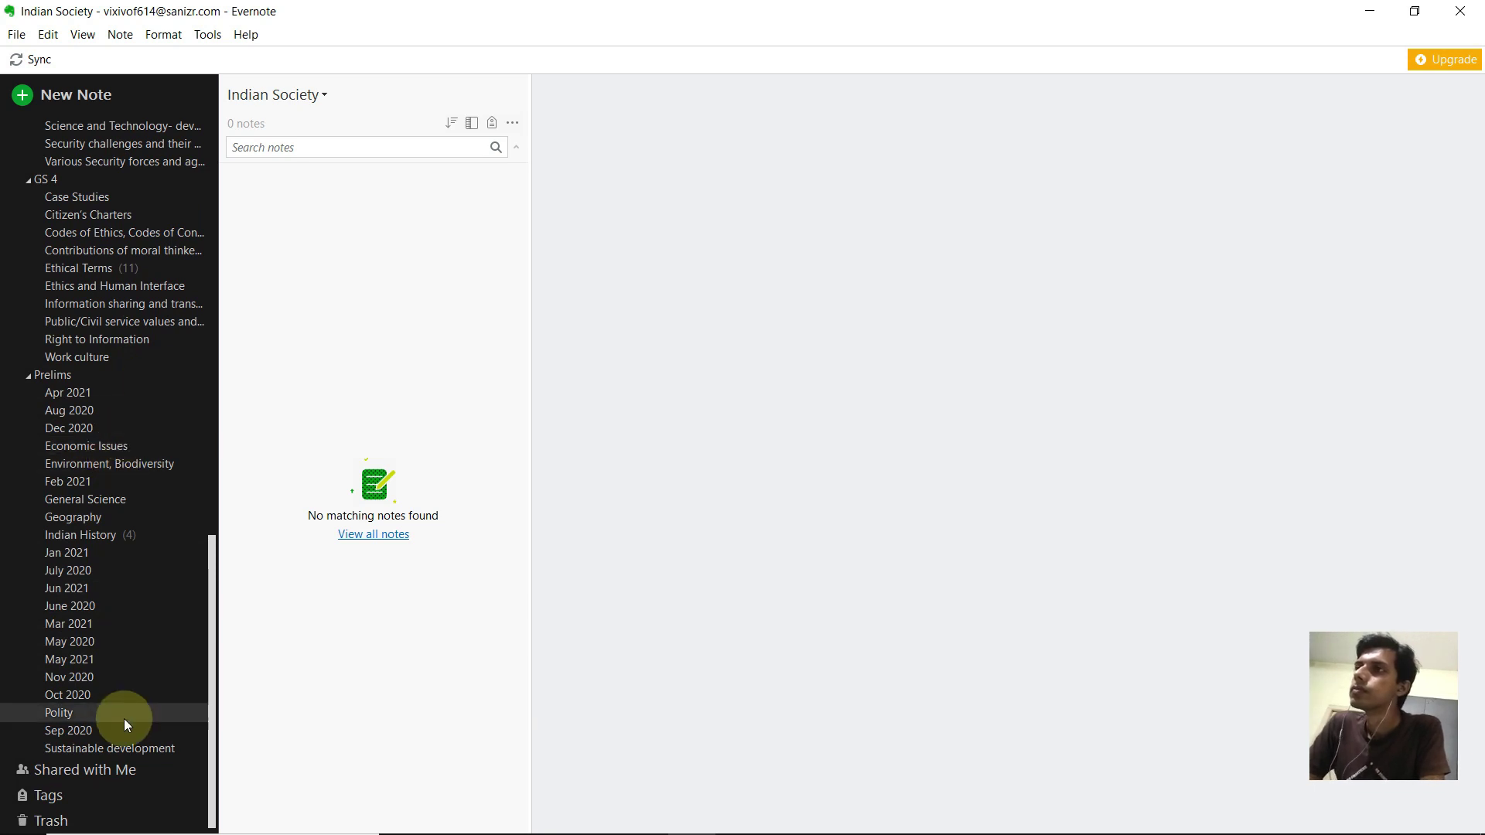
scroll(123, 712, "up", 12)
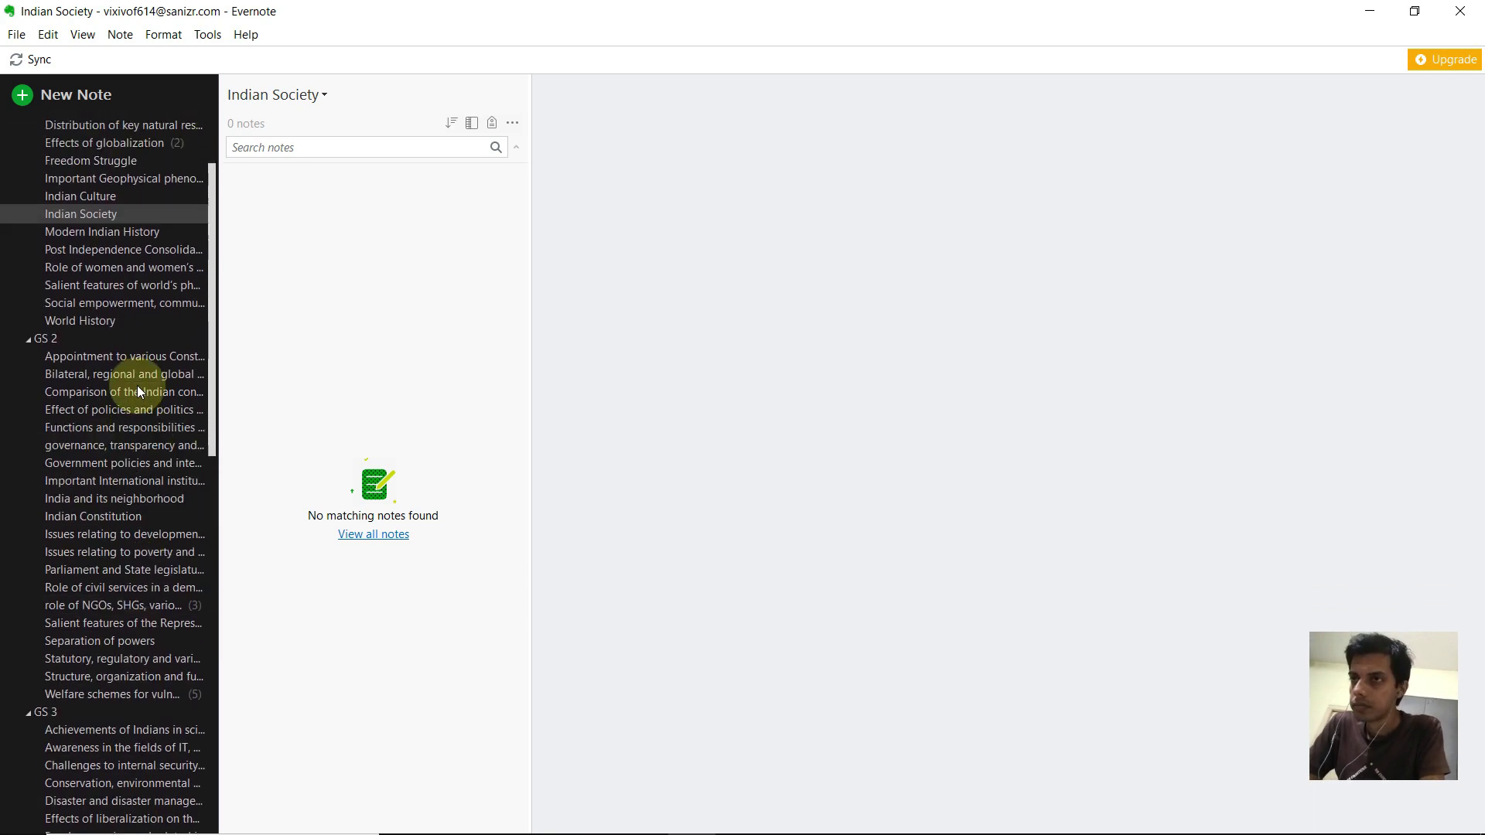
scroll(137, 385, "up", 2)
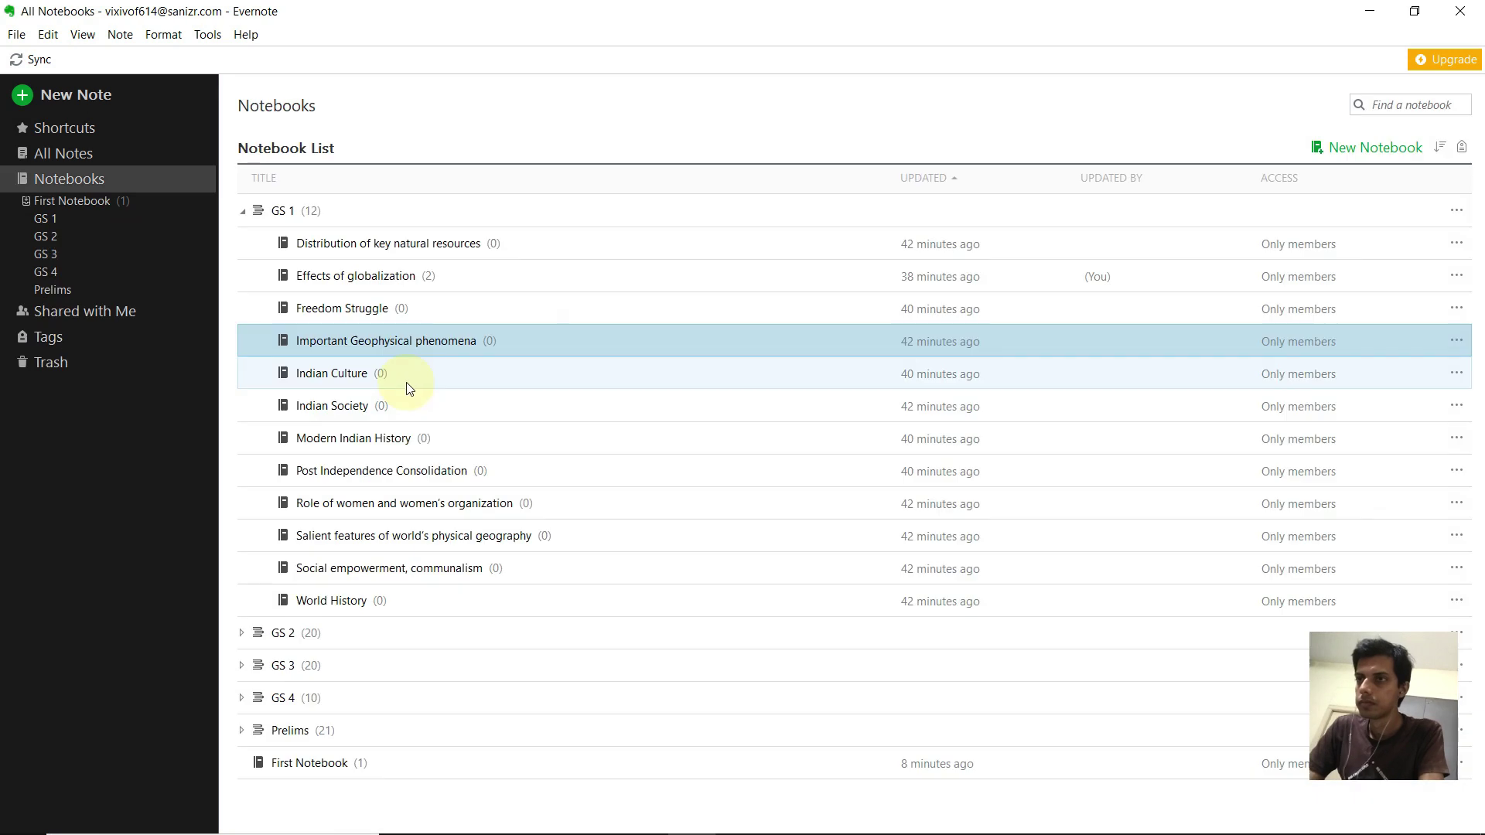
left_click(409, 382)
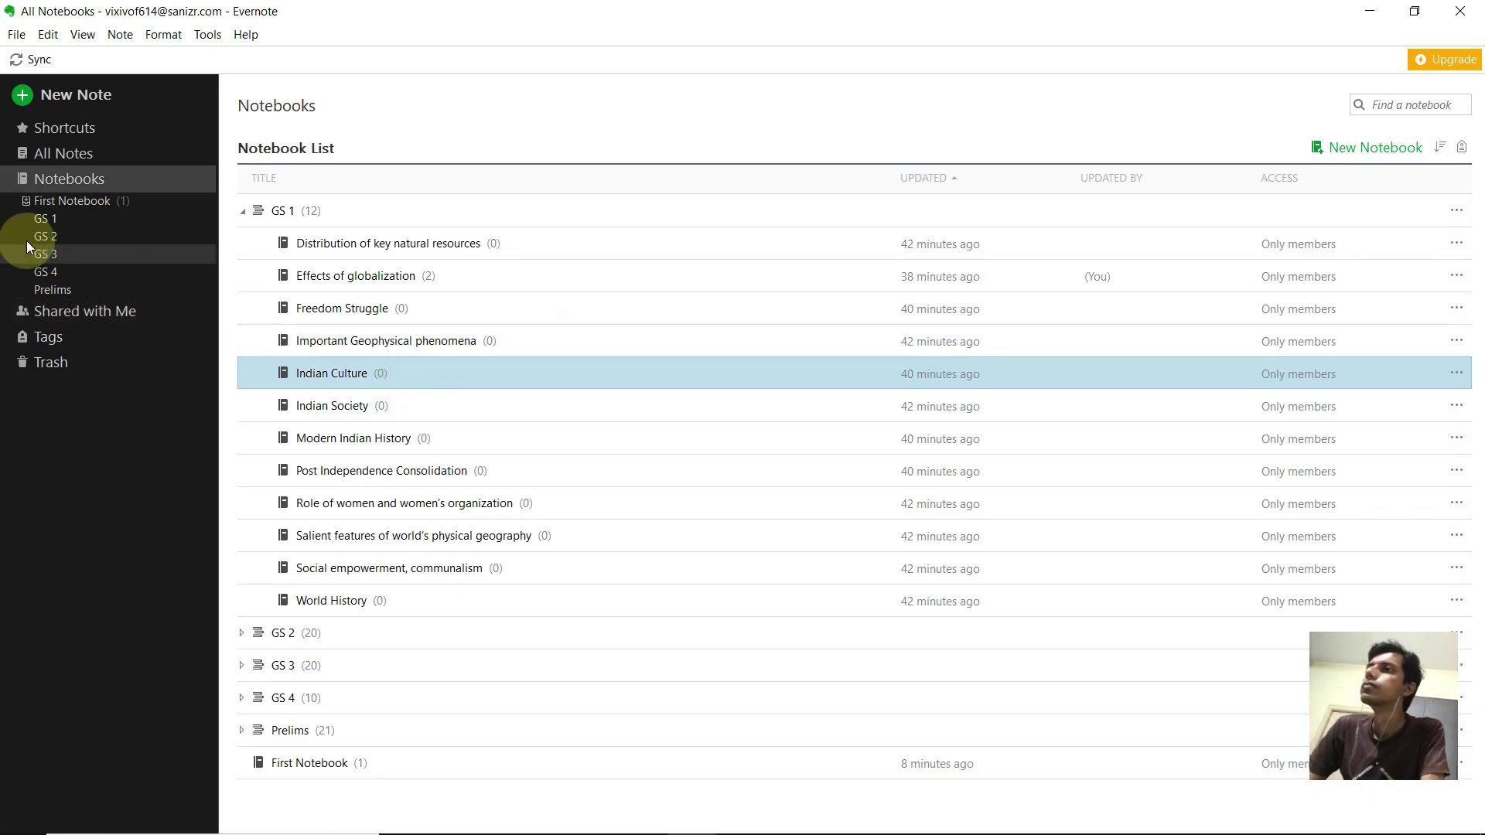
left_click(28, 220)
left_click(116, 290)
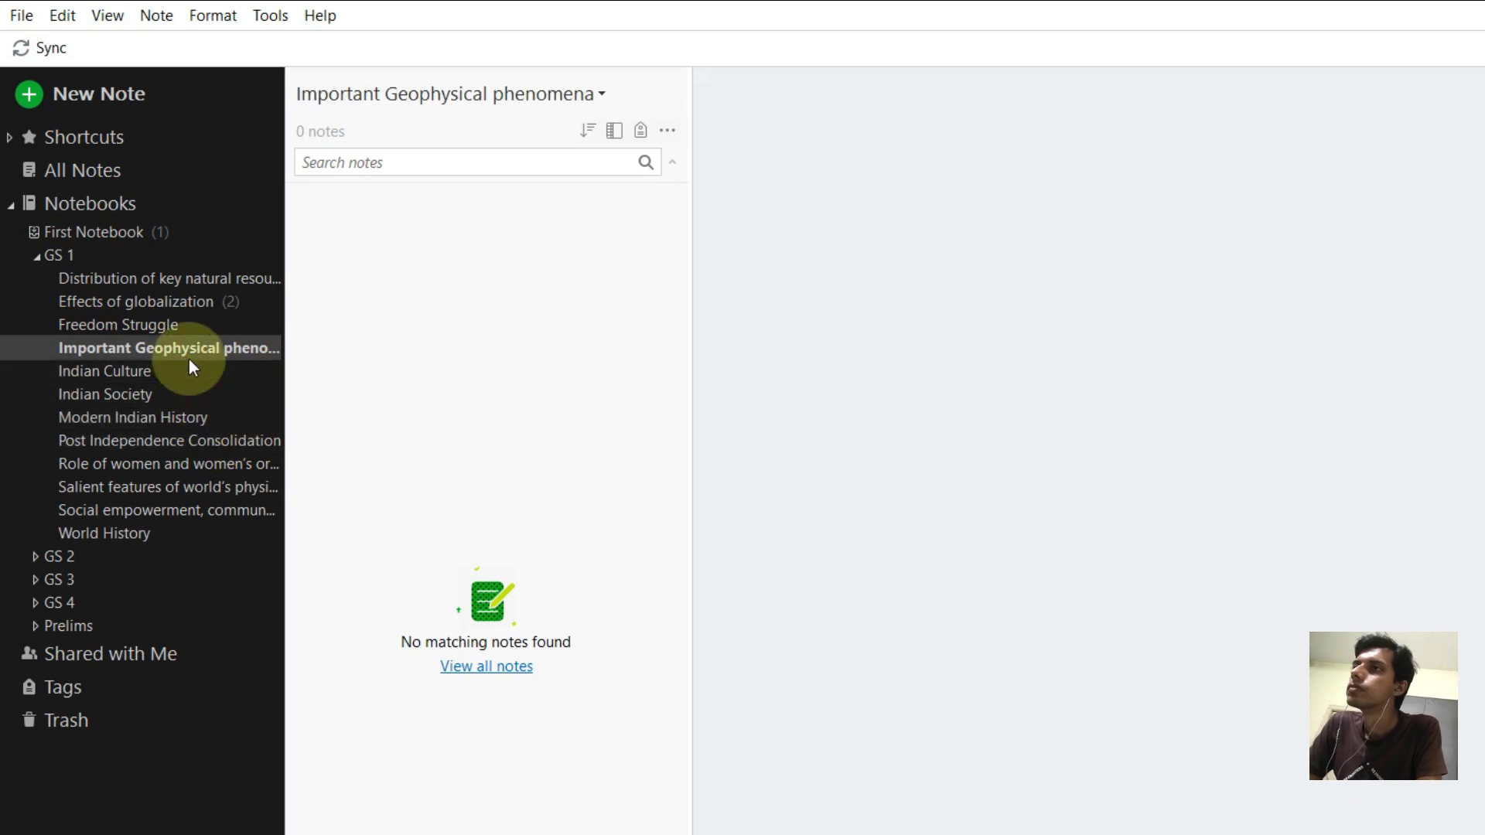
Restyle the Important Geophysical phenomena notebook's name in GS 1 by removing bold and colouring it blue.
right_click(188, 350)
left_click(239, 443)
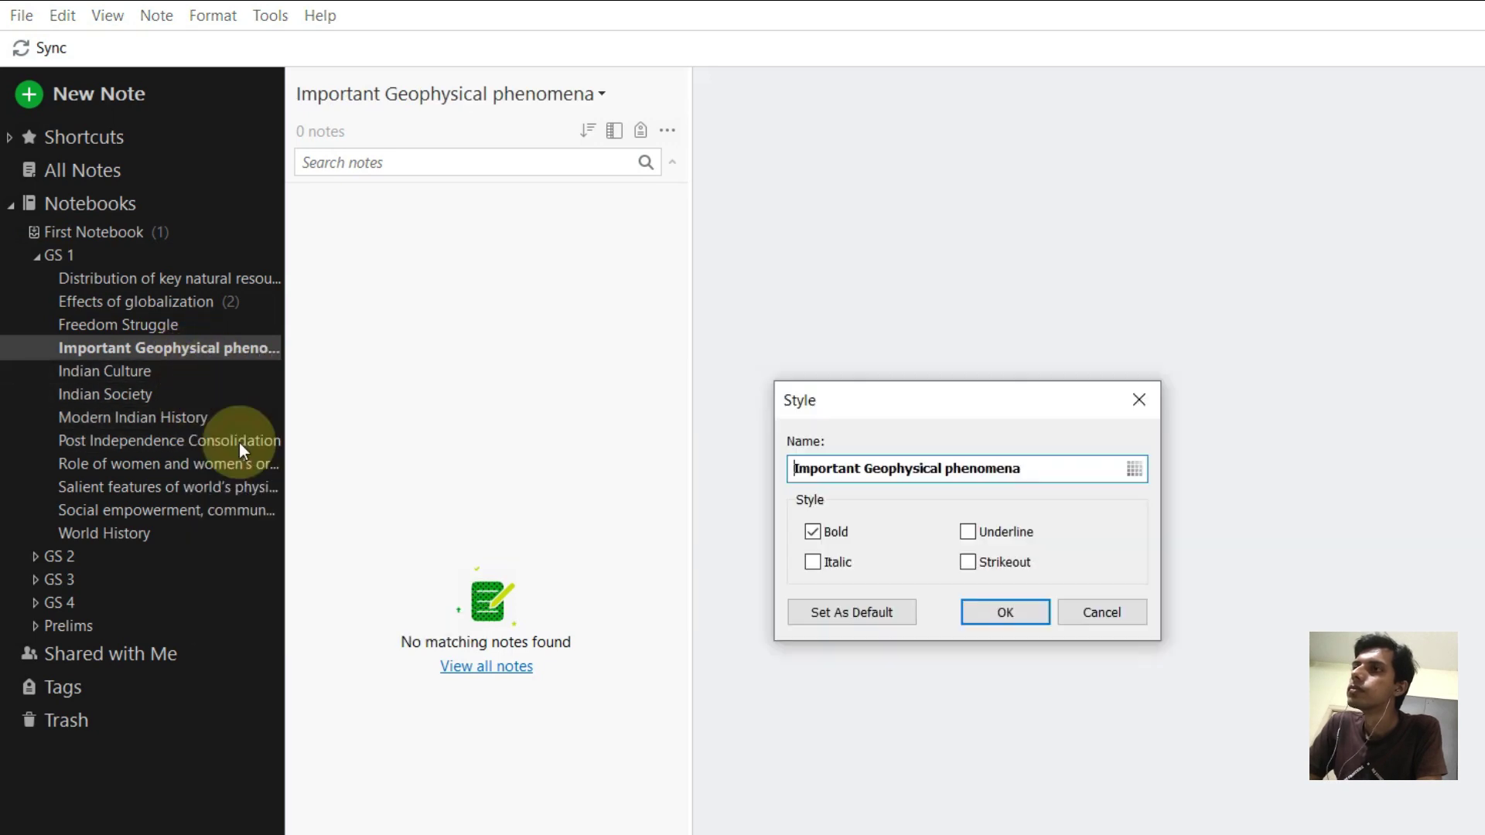
left_click(824, 531)
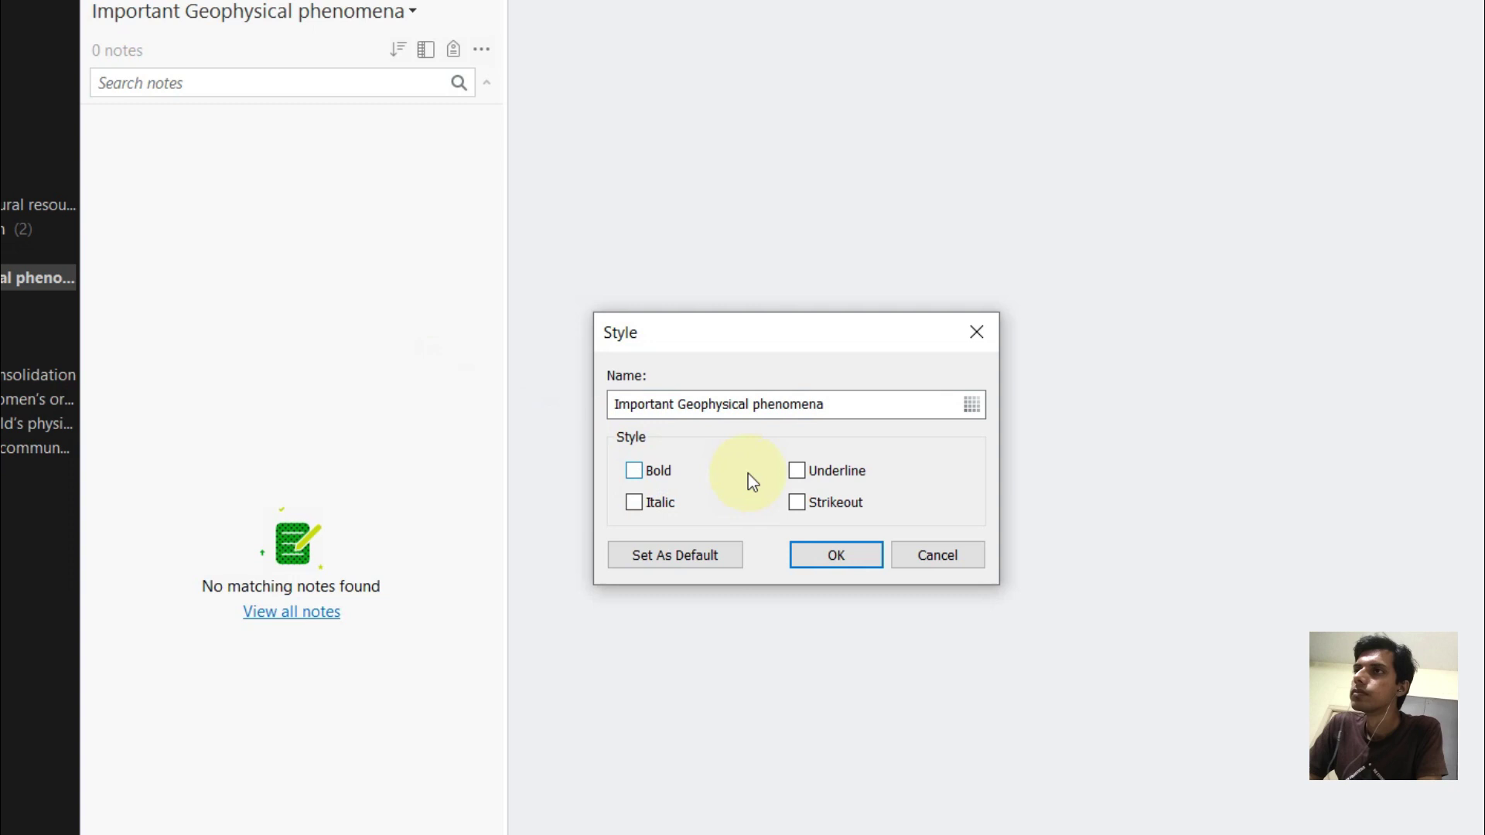
left_click(976, 418)
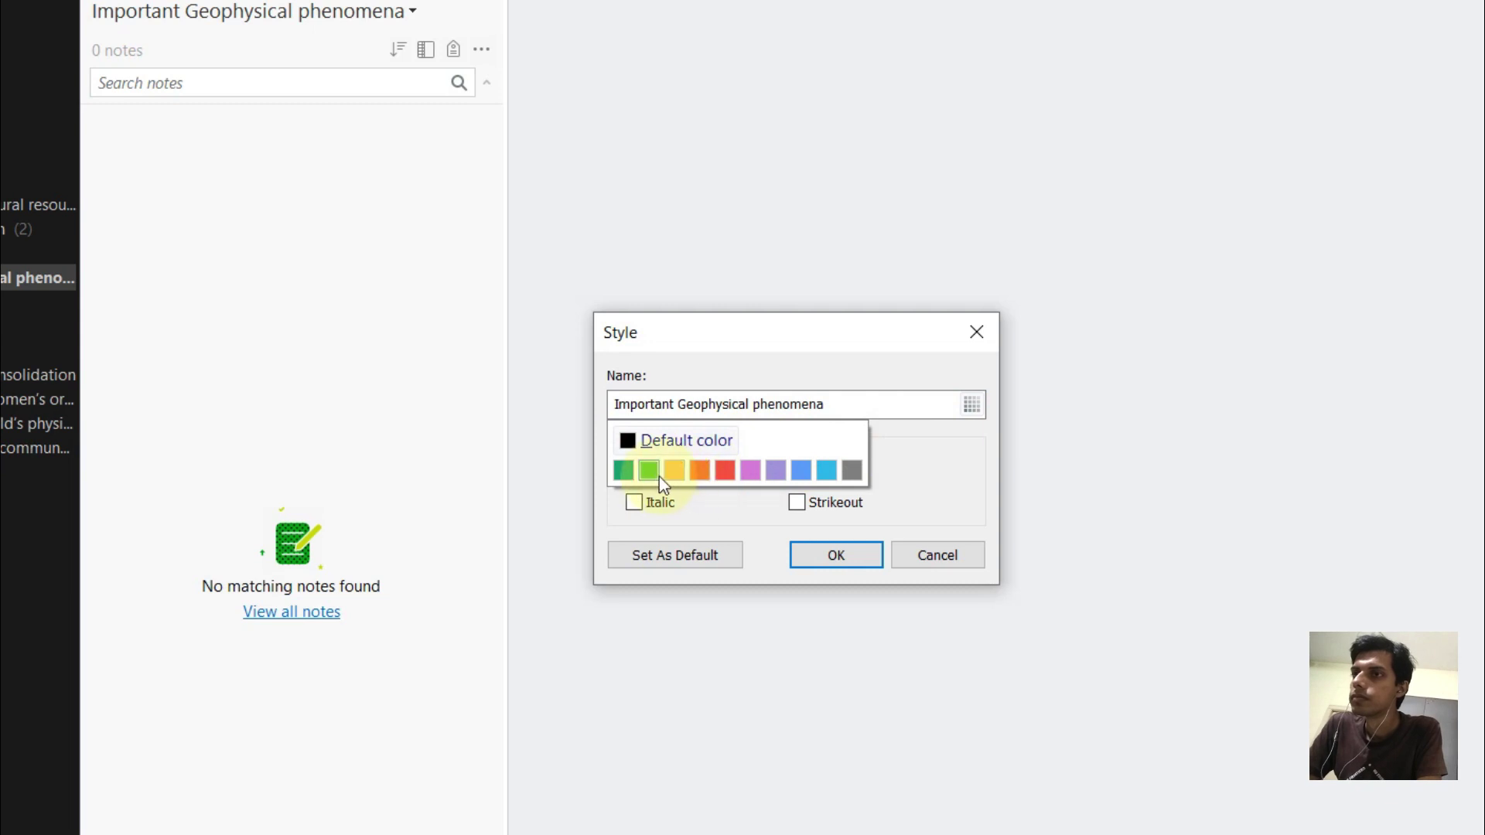
left_click(803, 471)
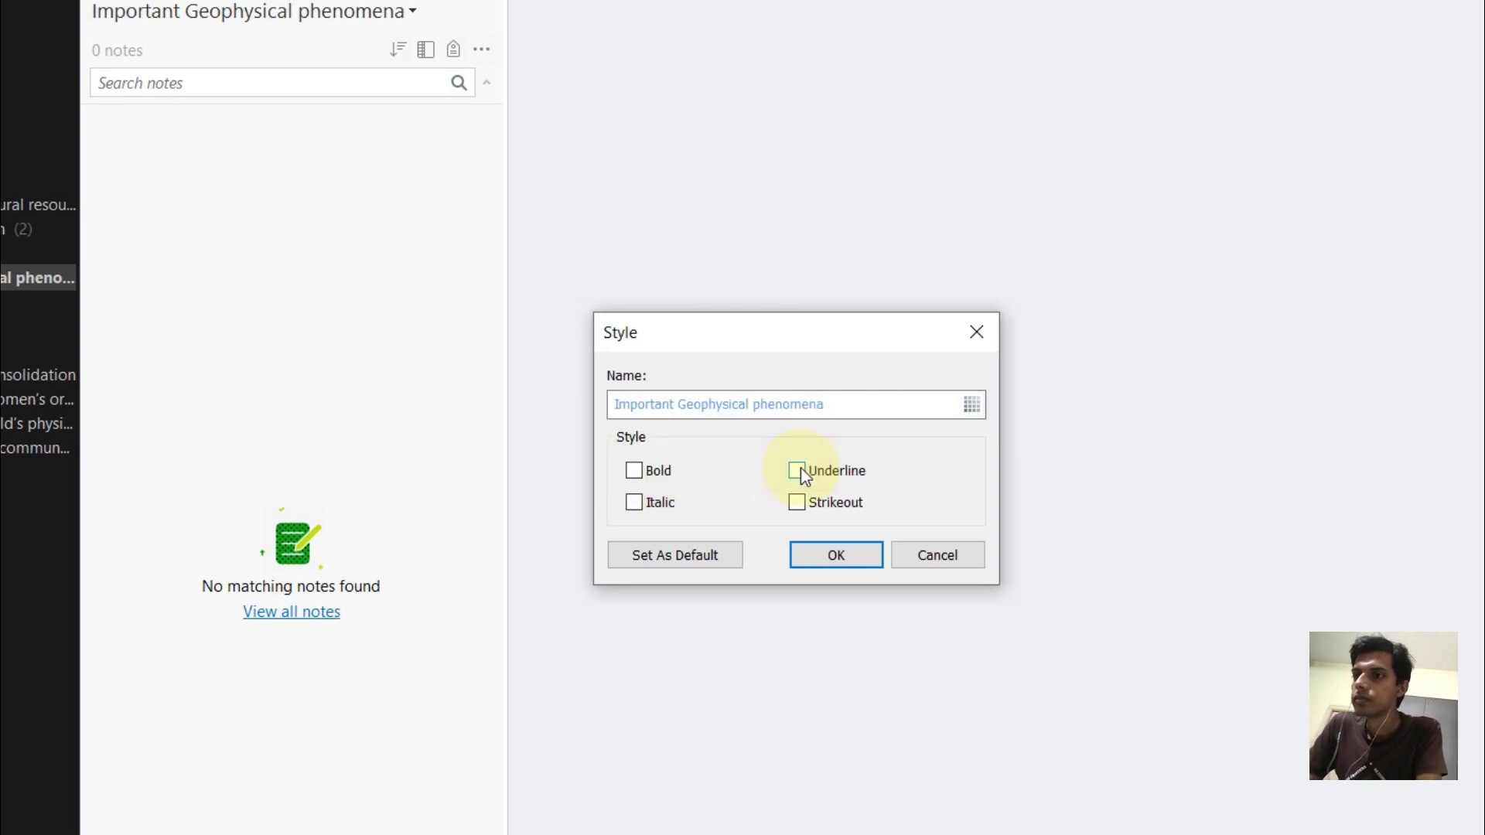
left_click(820, 543)
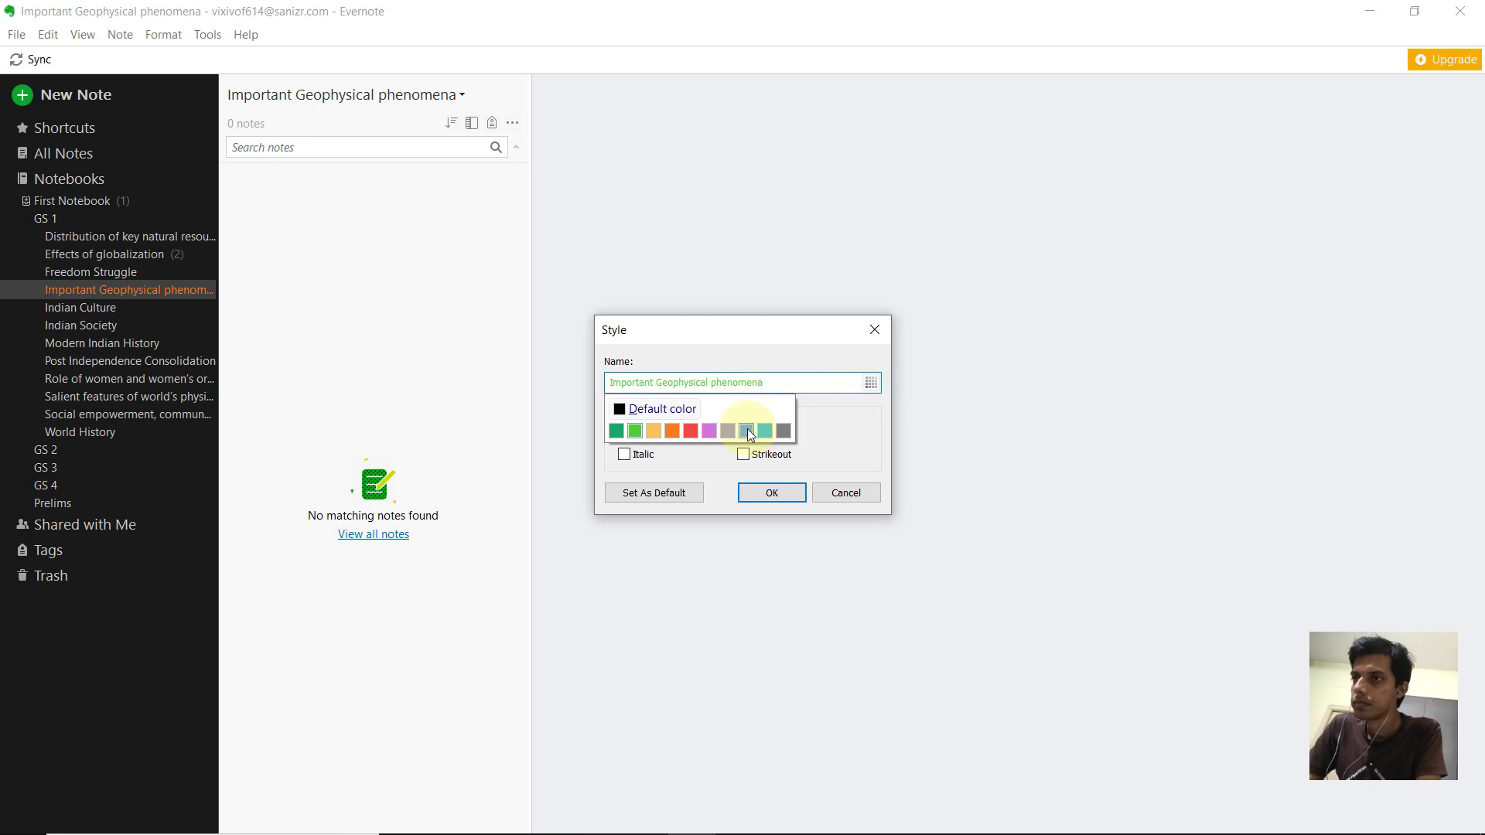
Set an italic blue name style and make it the default for all personal notebooks.
left_click(748, 429)
left_click(627, 455)
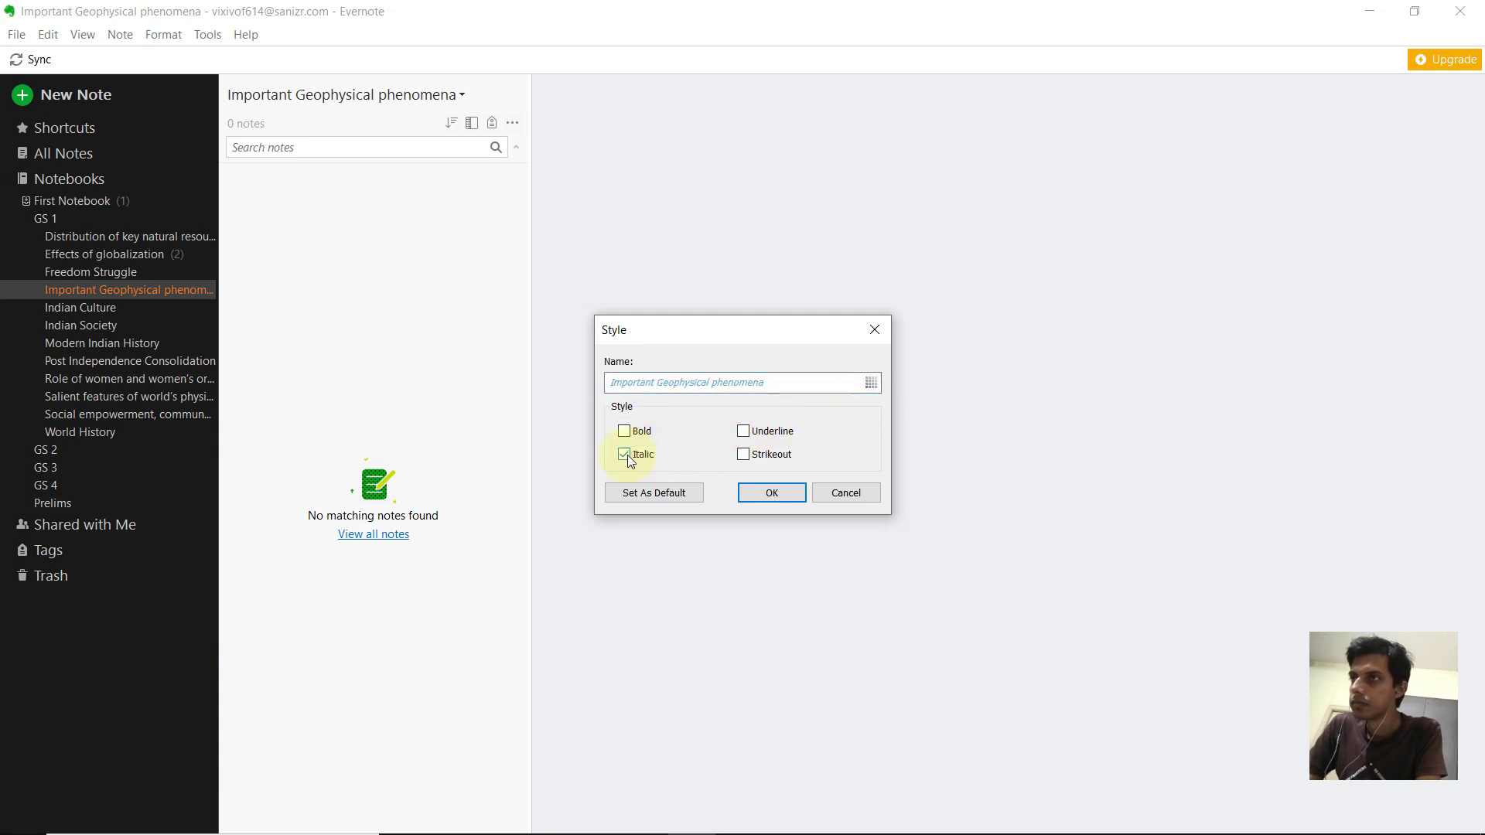
left_click(612, 515)
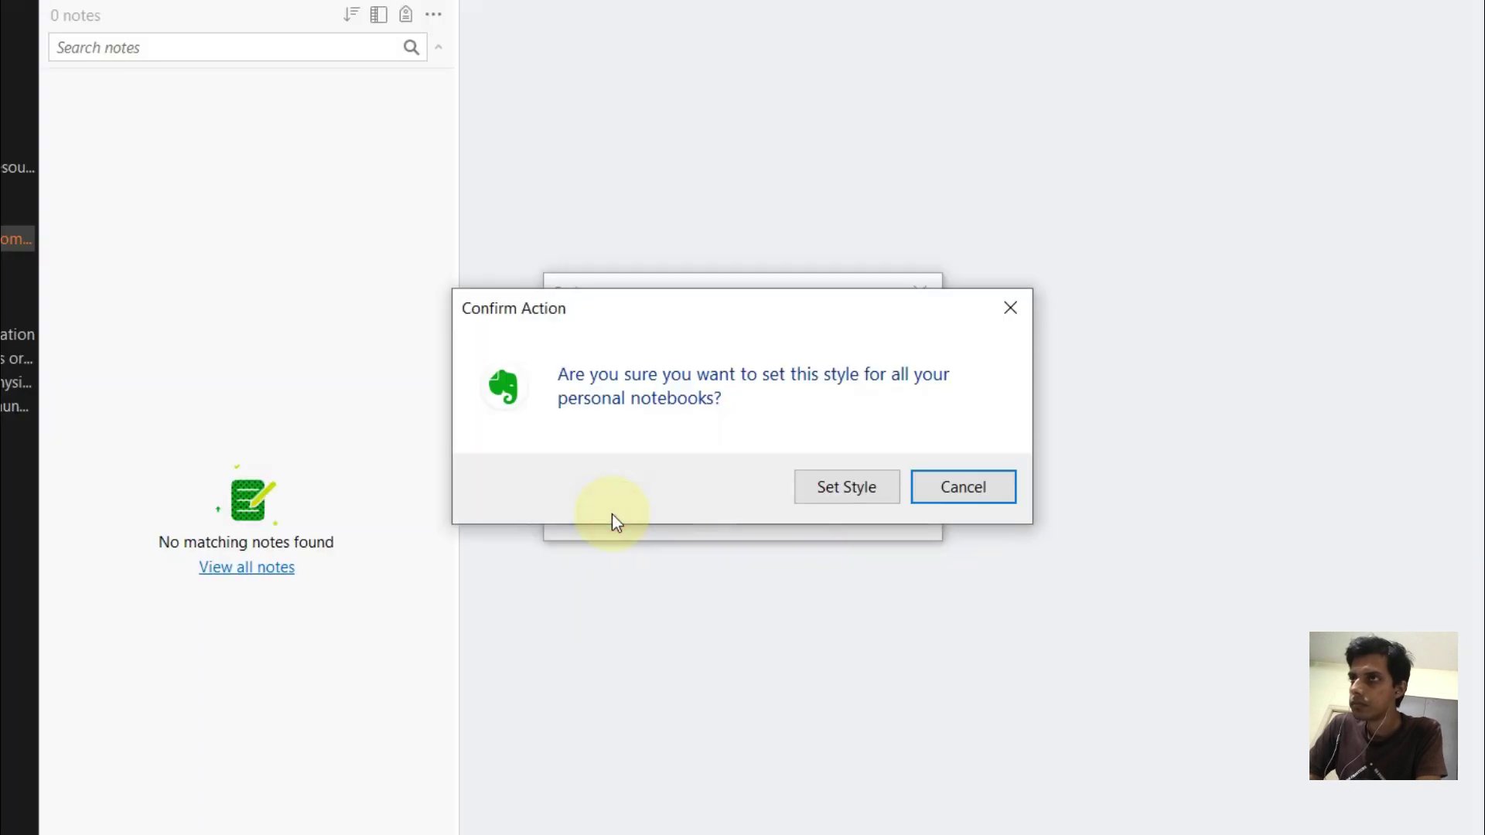
left_click(854, 488)
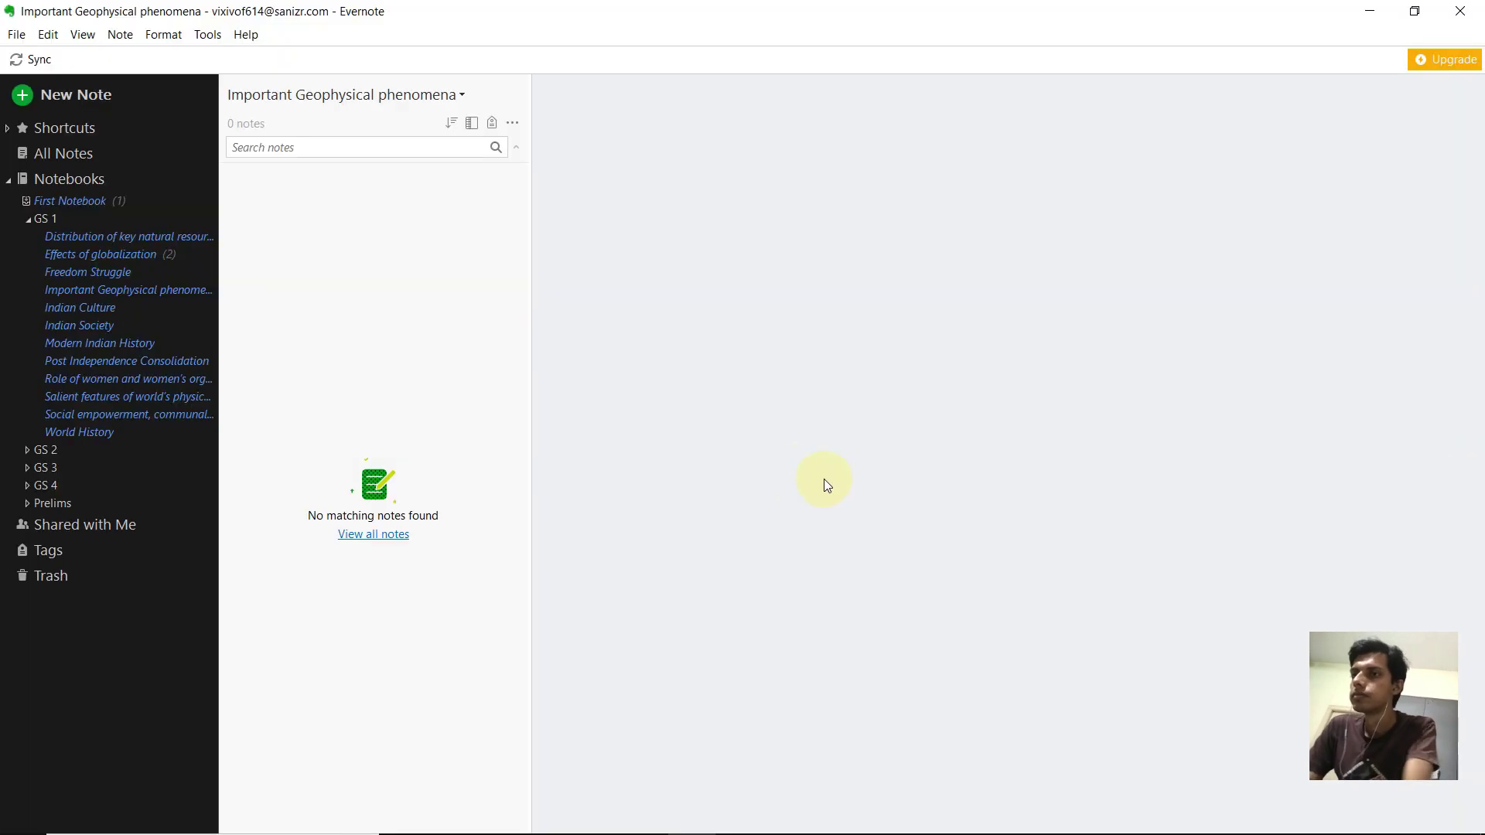
Expand the remaining GS and Prelims stacks and check how the notebook names are styled in each.
left_click(27, 450)
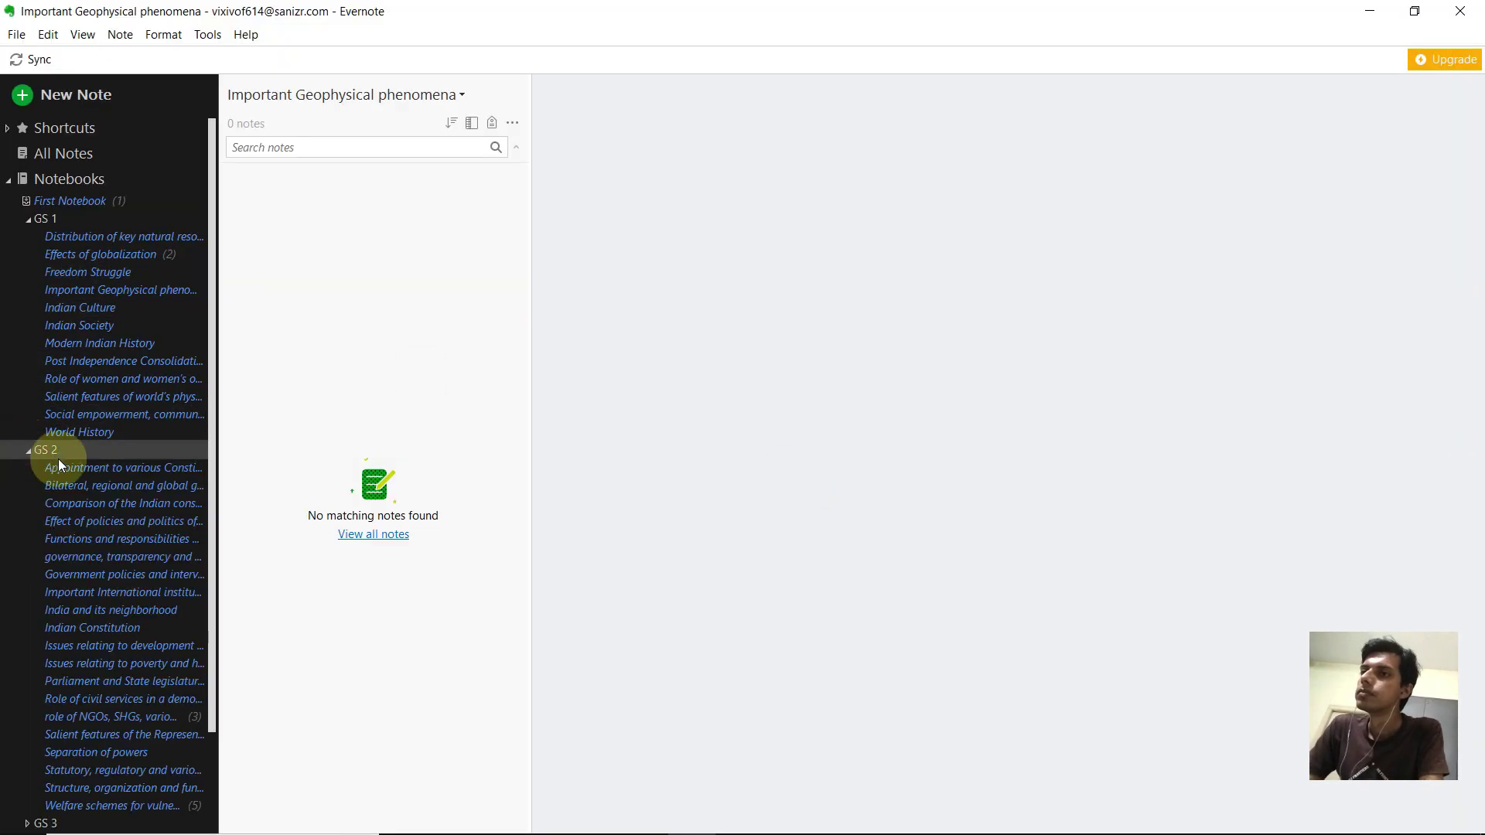
scroll(43, 557, "down", 3)
left_click(28, 728)
left_click(27, 711)
scroll(119, 492, "down", 10)
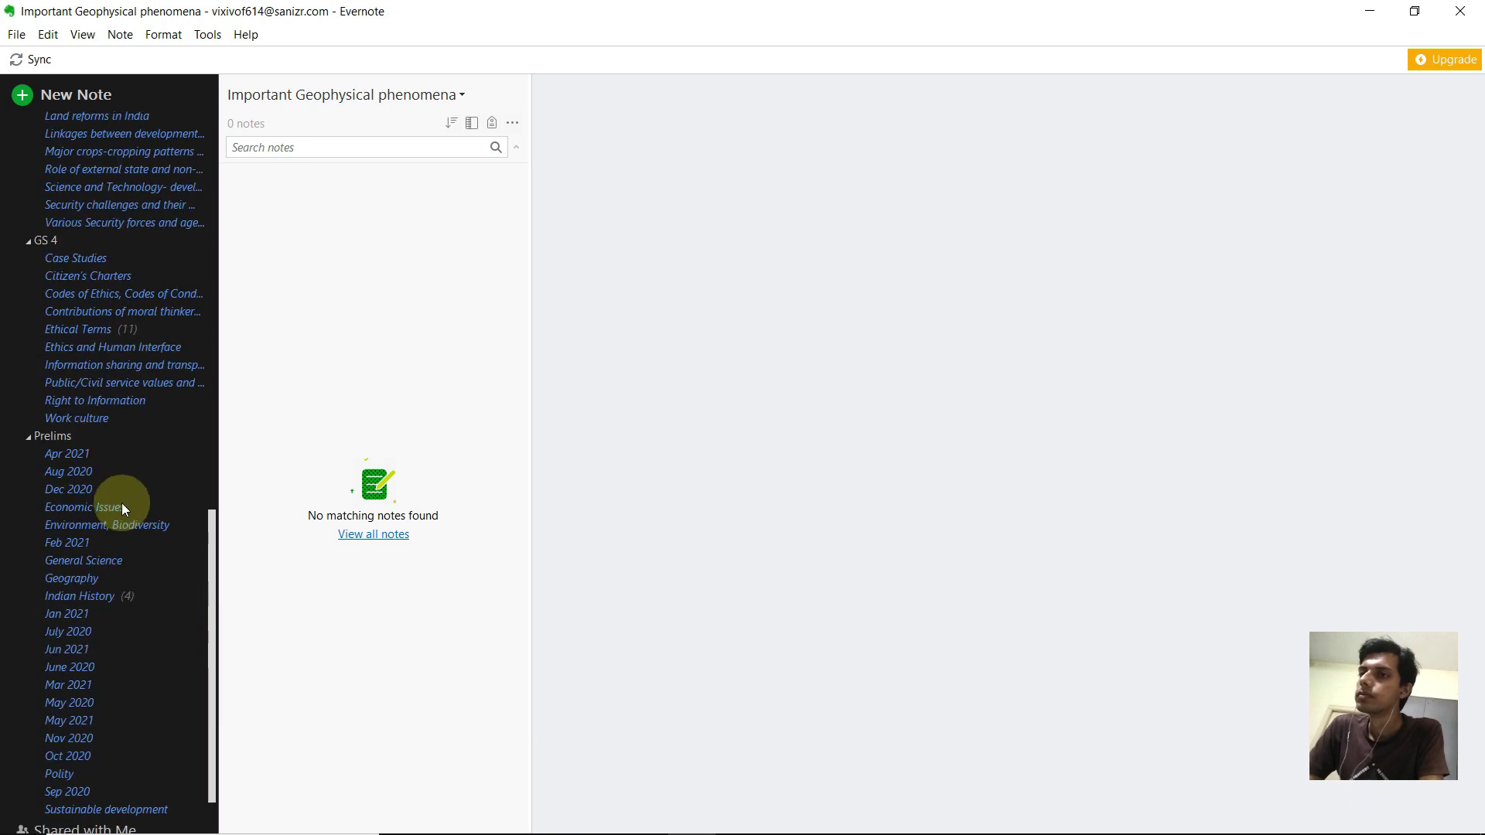
Apply a bold green name style to all personal notebooks, and open the Feb 2021 notebook while checking the list.
left_click(801, 475)
scroll(104, 577, "up", 15)
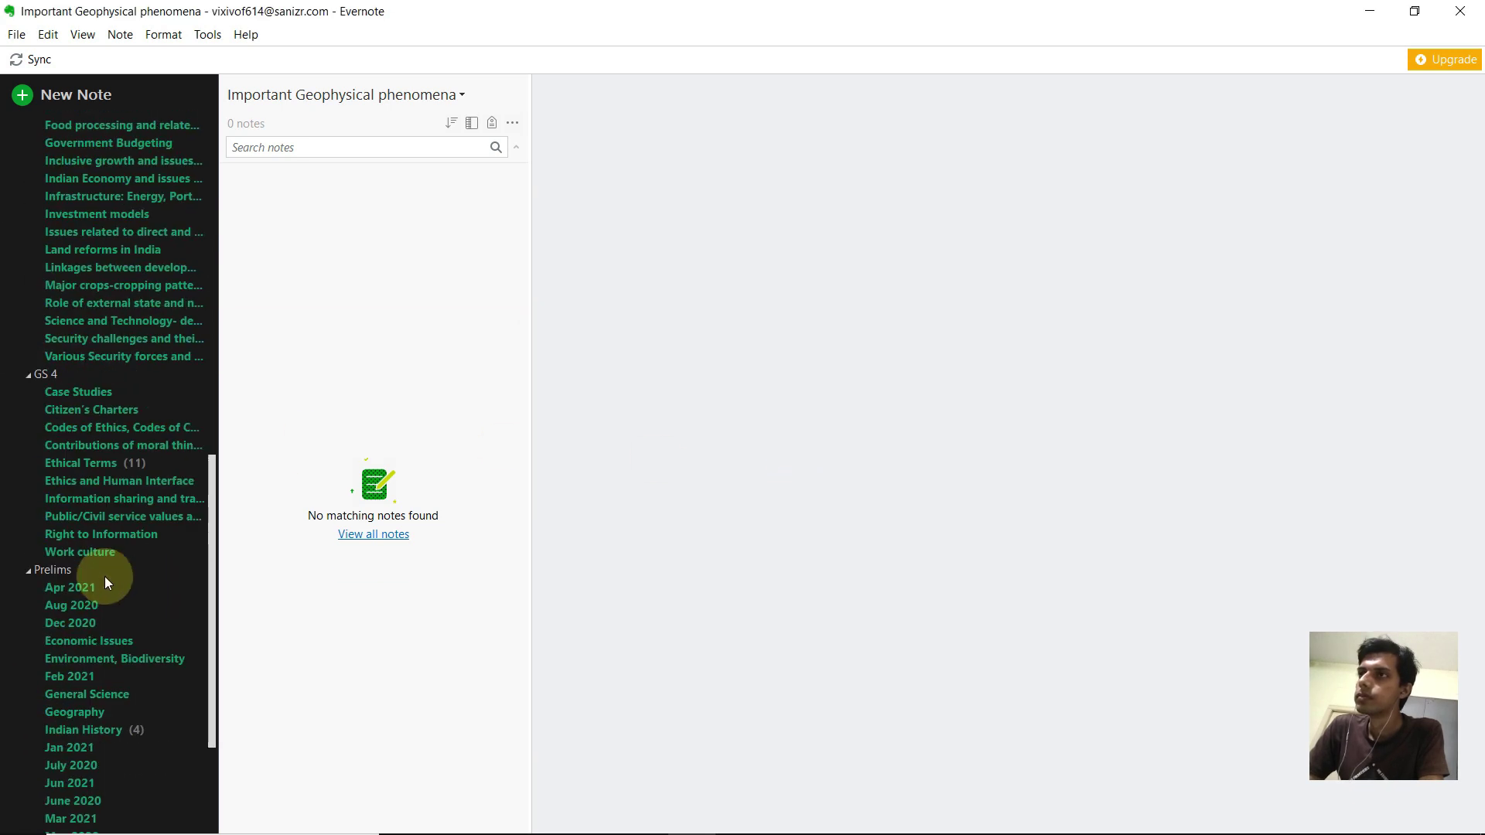
scroll(86, 554, "down", 15)
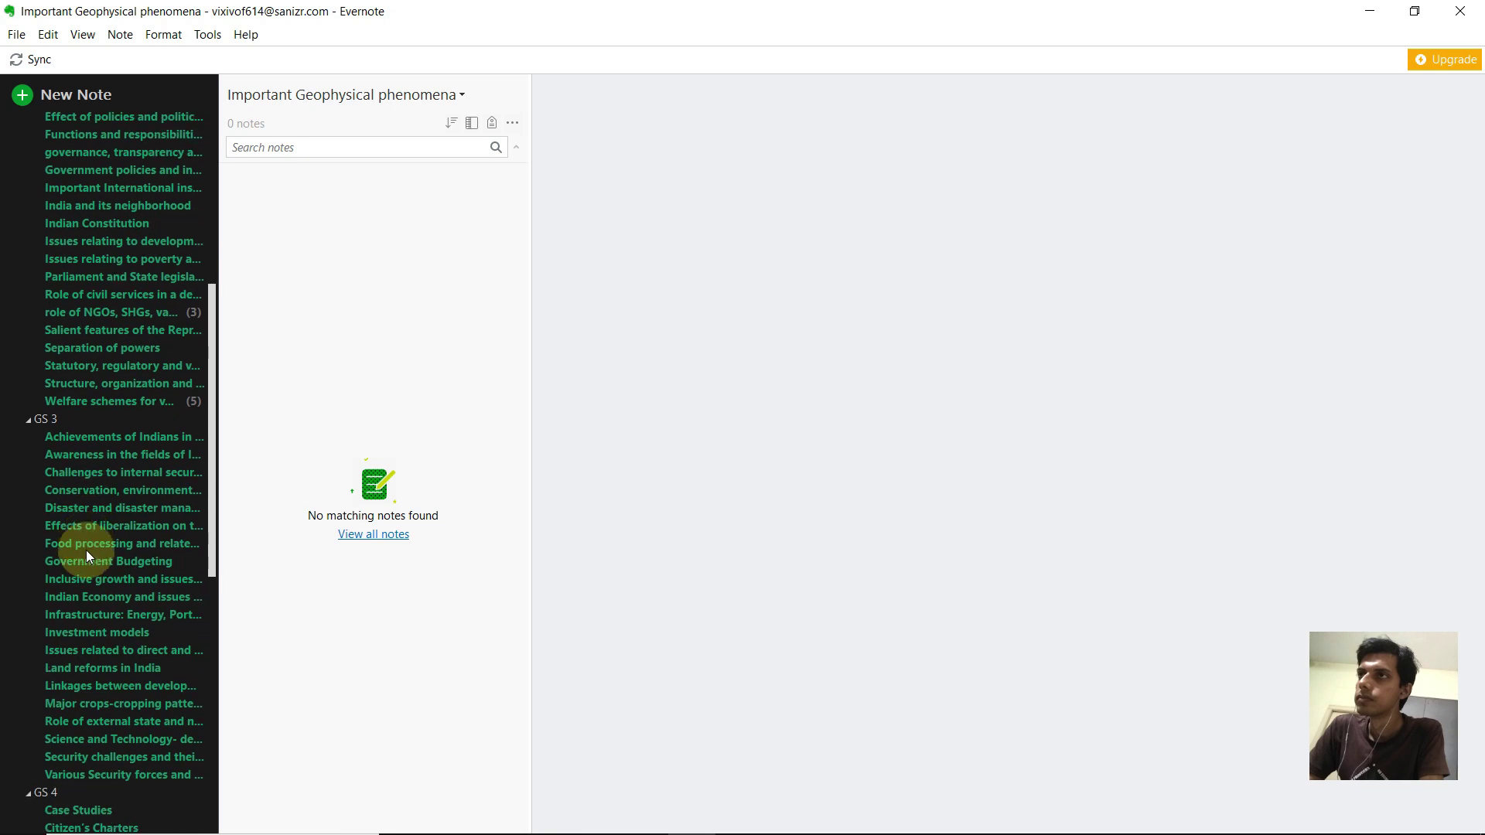
left_click(95, 496)
scroll(62, 349, "up", 20)
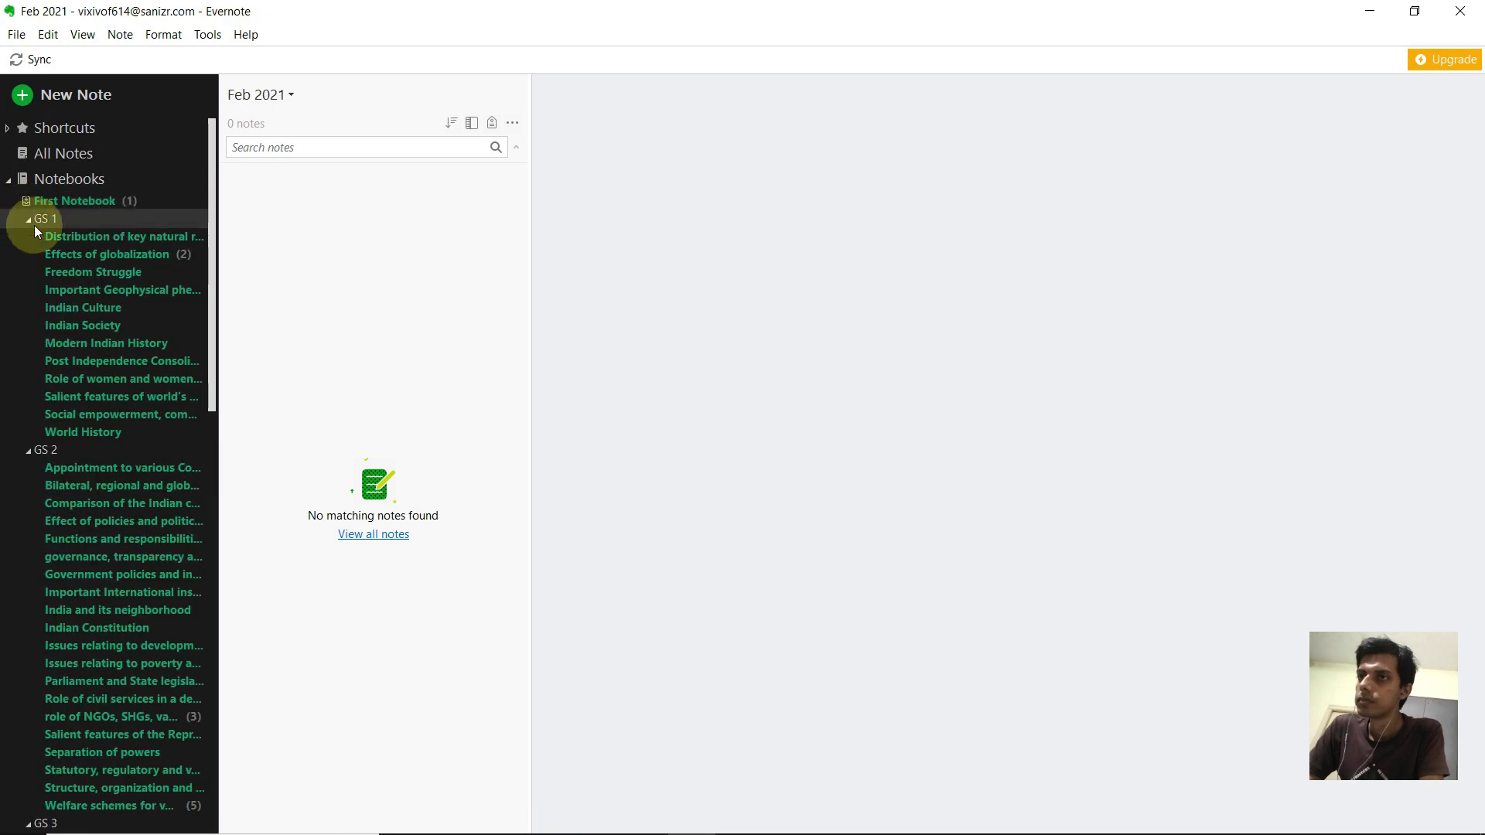
Collapse the GS 1 to GS 4 and Prelims stacks, view First Notebook, and open the full notebook list.
left_click(27, 218)
left_click(27, 236)
left_click(27, 257)
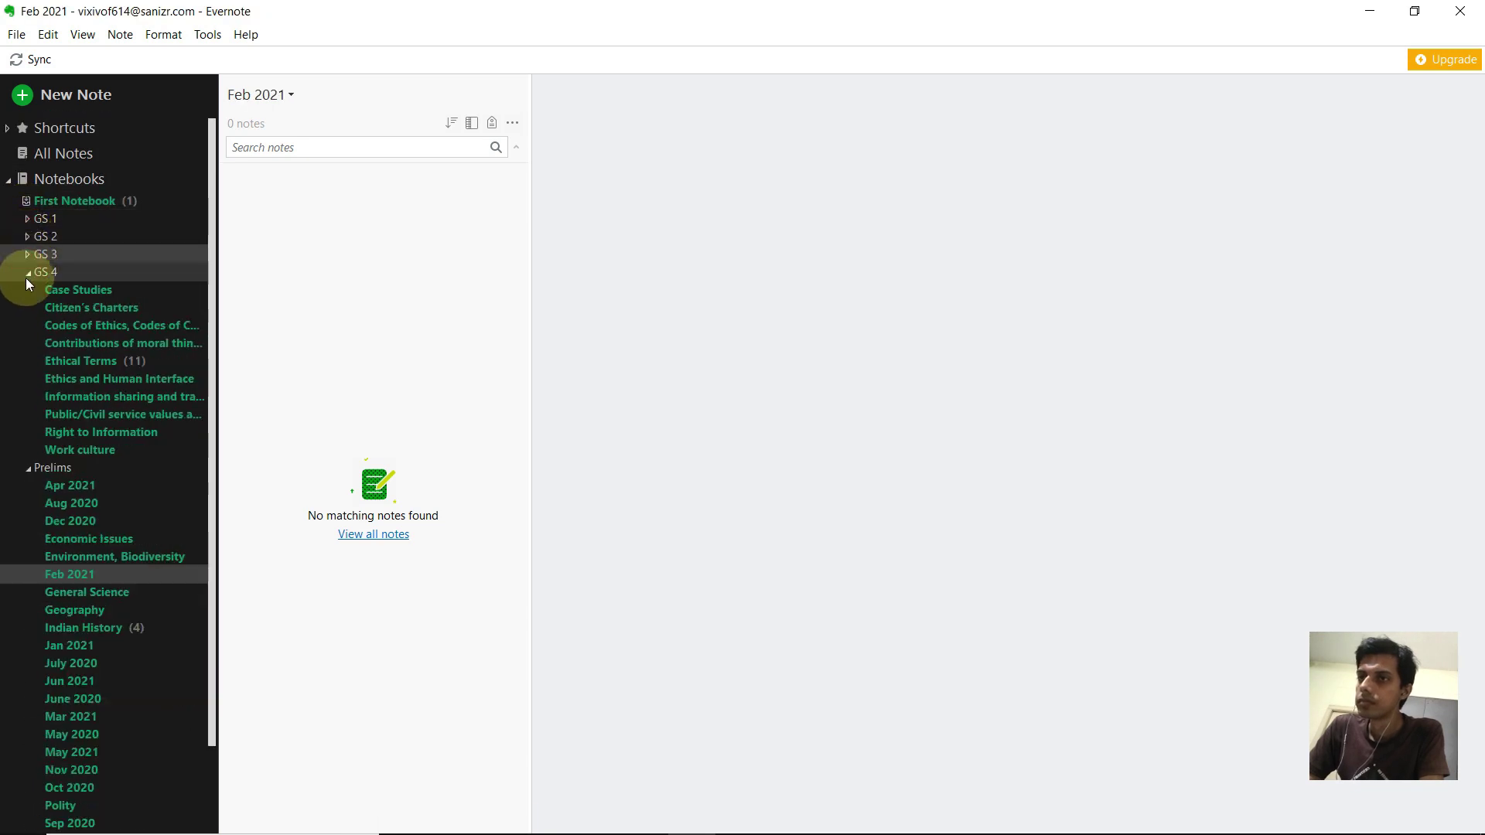
left_click(27, 272)
left_click(27, 288)
left_click(66, 201)
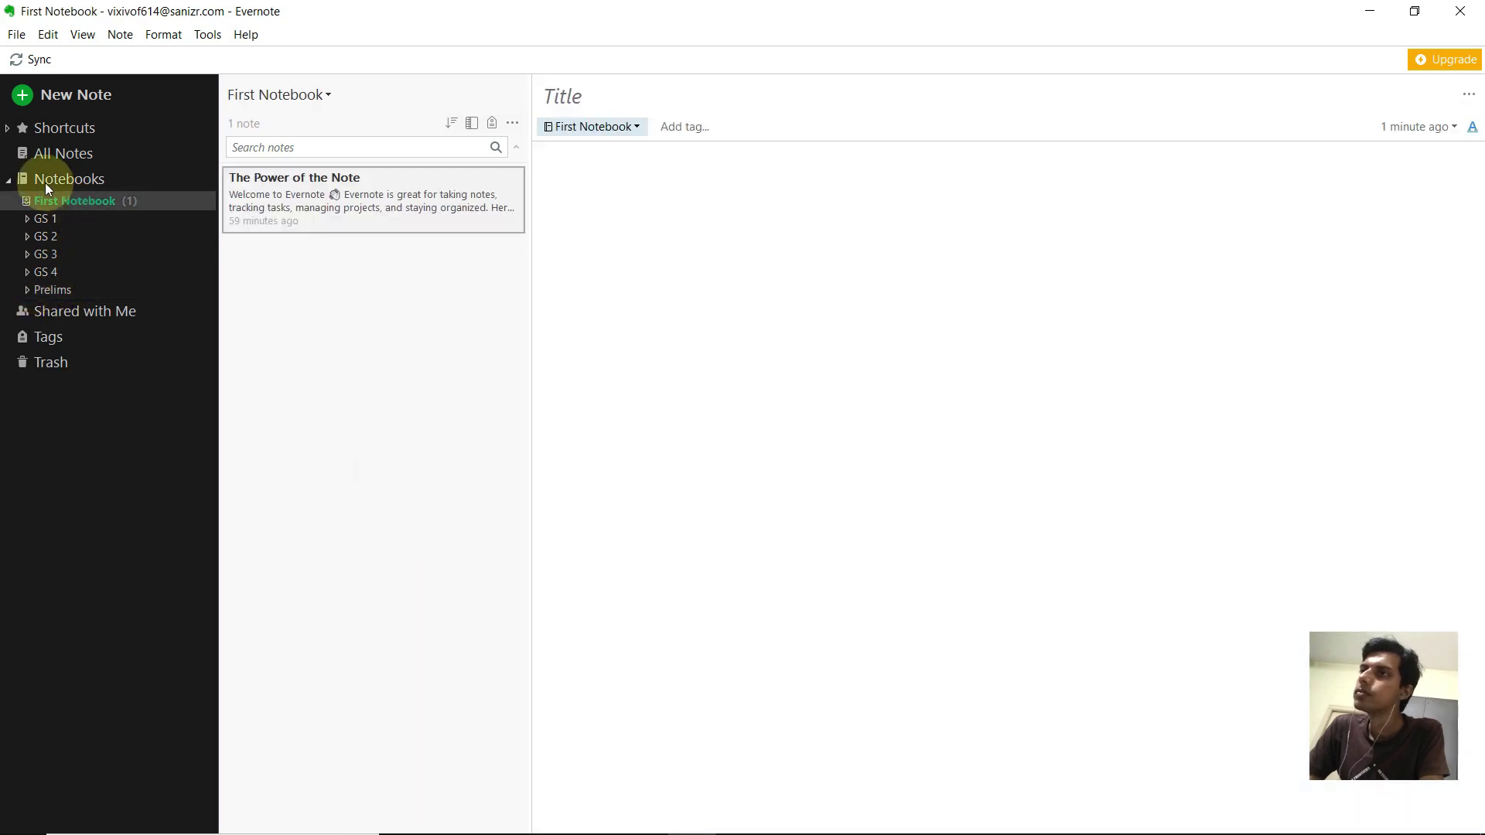
left_click(69, 180)
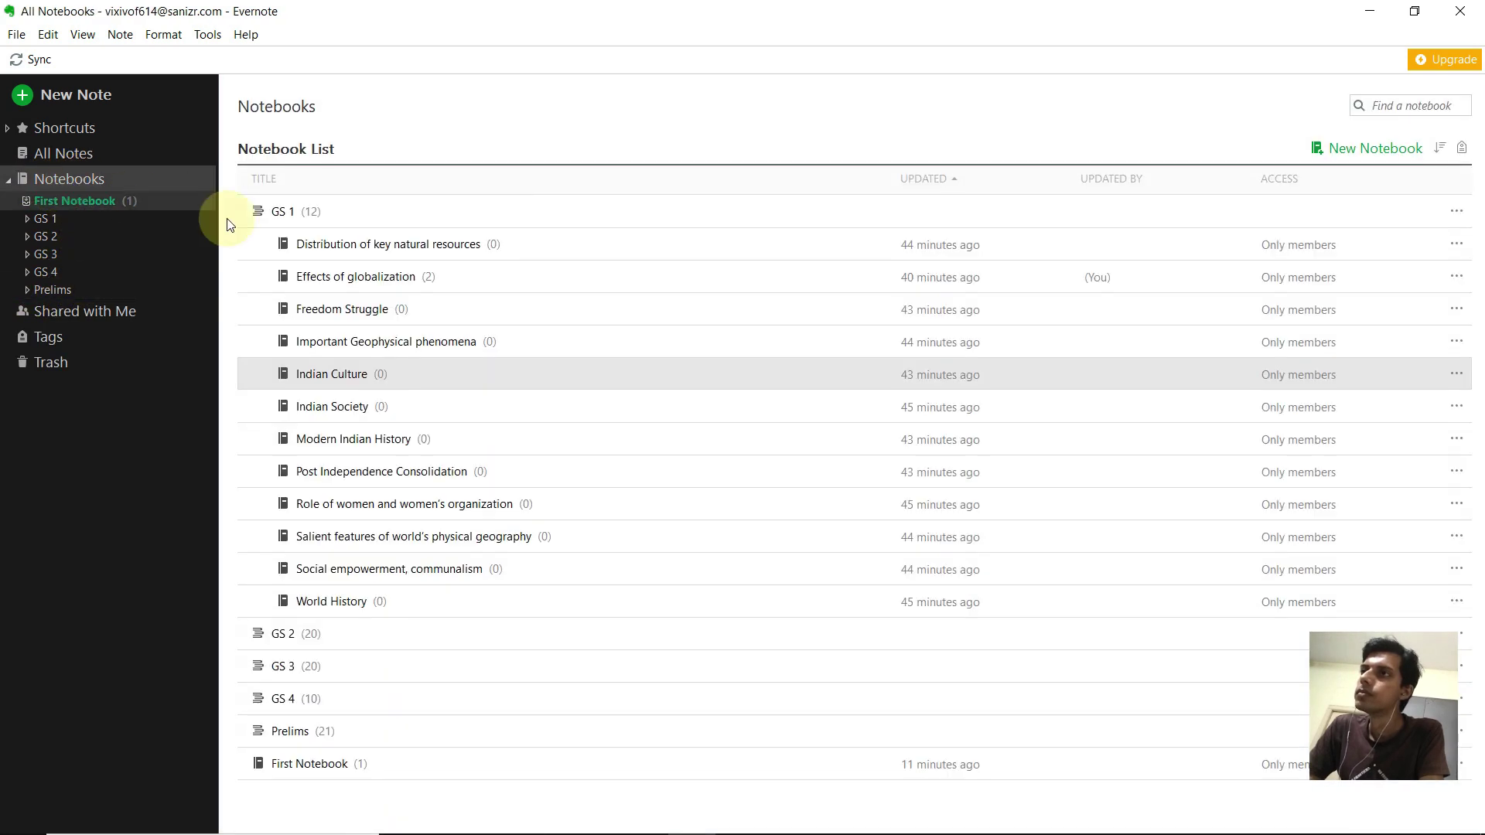